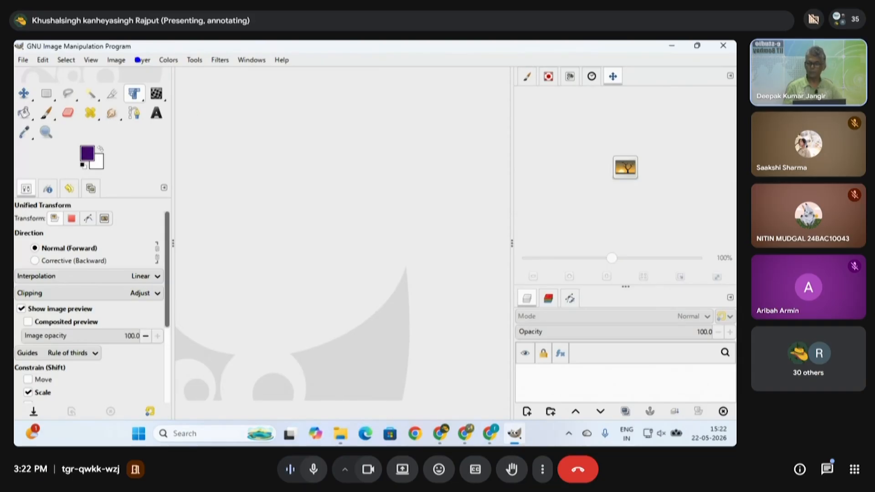
left_click_drag(17, 43, 196, 53)
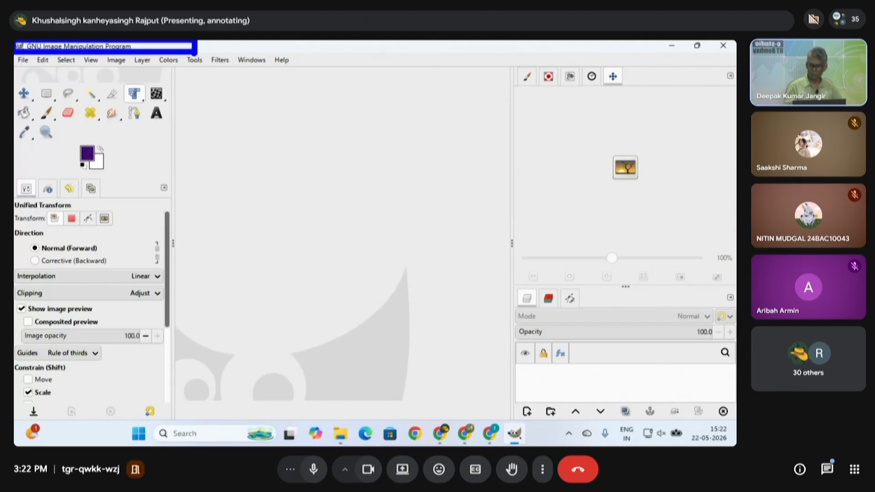
key("Escape")
key("ctrl+1")
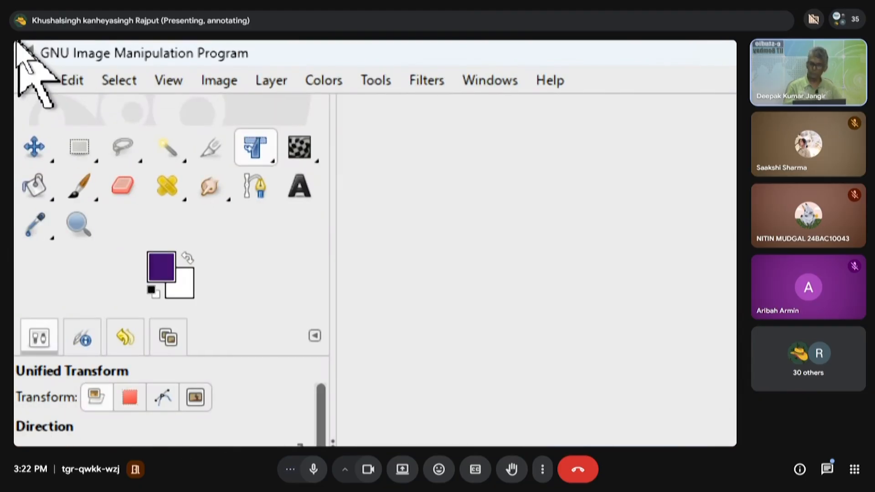
left_click_drag(35, 40, 225, 56)
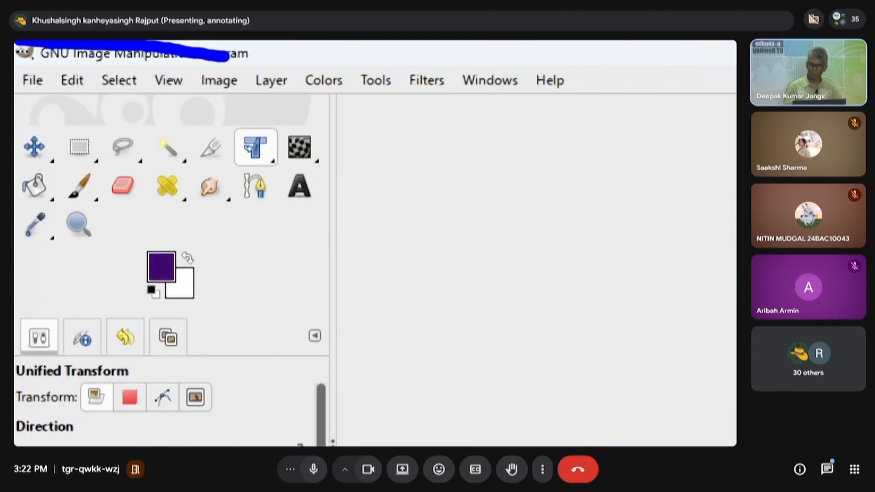
key("ctrl+z")
left_click_drag(18, 42, 334, 68)
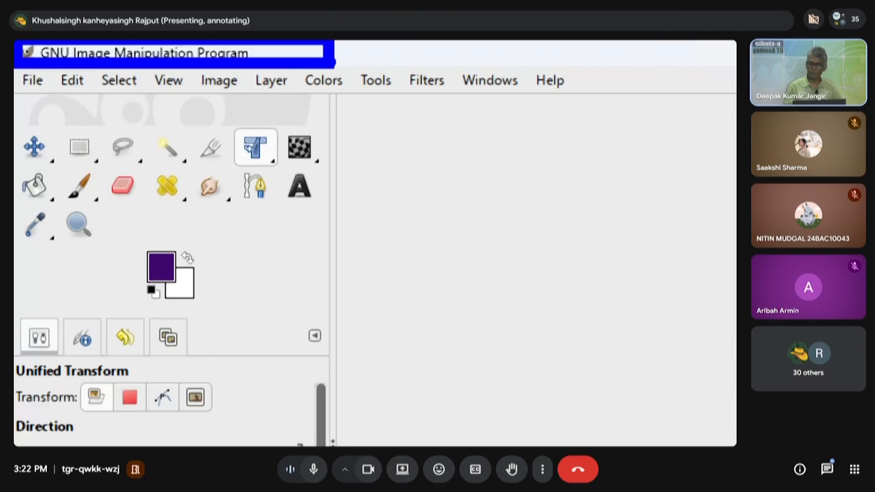
left_click_drag(13, 61, 605, 98)
mouse_move(13, 106)
left_mouse_down()
mouse_move(289, 231)
mouse_move(334, 331)
mouse_move(332, 363)
left_mouse_up()
mouse_move(168, 242)
left_mouse_down()
mouse_move(127, 258)
mouse_move(135, 309)
mouse_move(246, 282)
mouse_move(190, 224)
mouse_move(159, 228)
left_mouse_up()
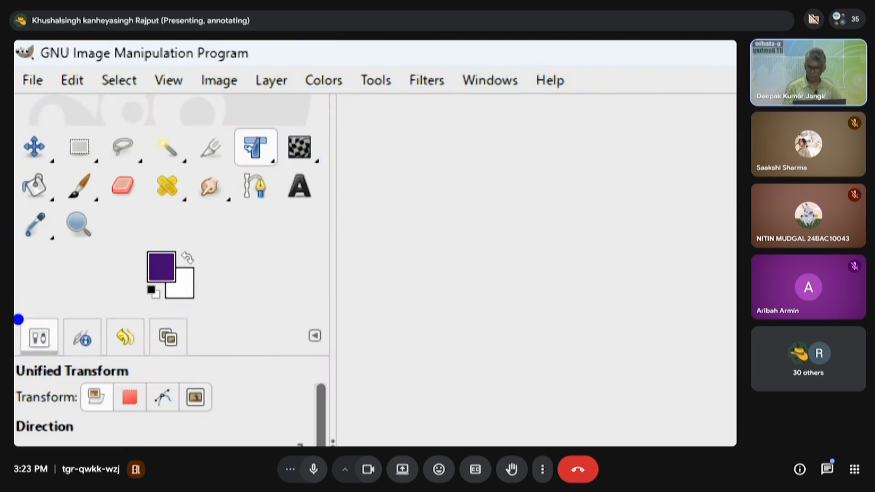
mouse_move(18, 315)
left_mouse_down()
mouse_move(206, 353)
mouse_move(289, 439)
mouse_move(330, 445)
left_mouse_up()
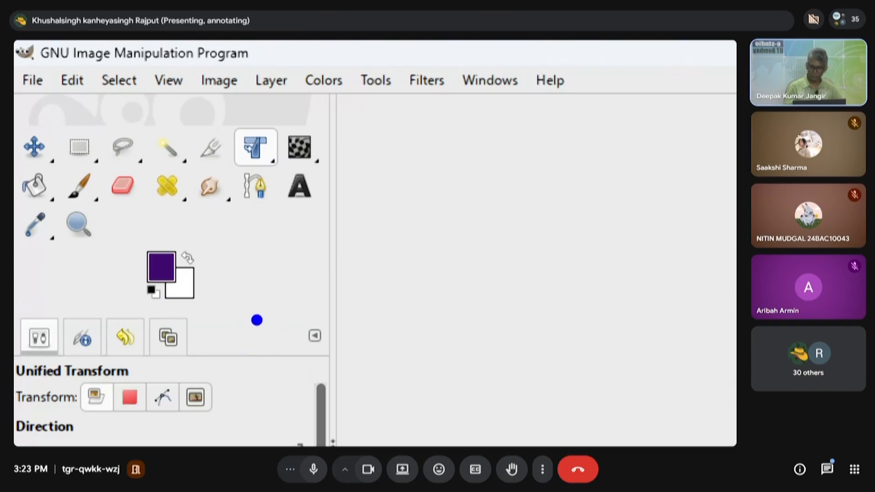
key("Escape")
key("ctrl+4")
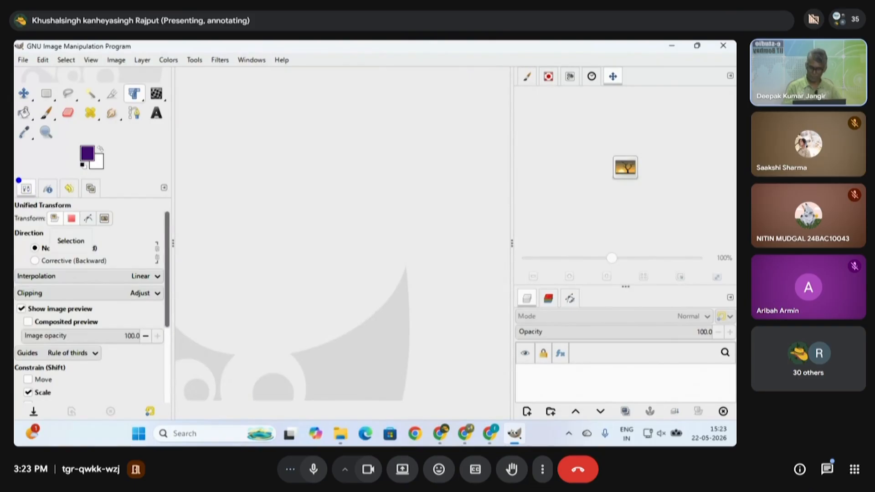
mouse_move(17, 178)
left_mouse_down()
mouse_move(166, 351)
mouse_move(171, 415)
left_mouse_up()
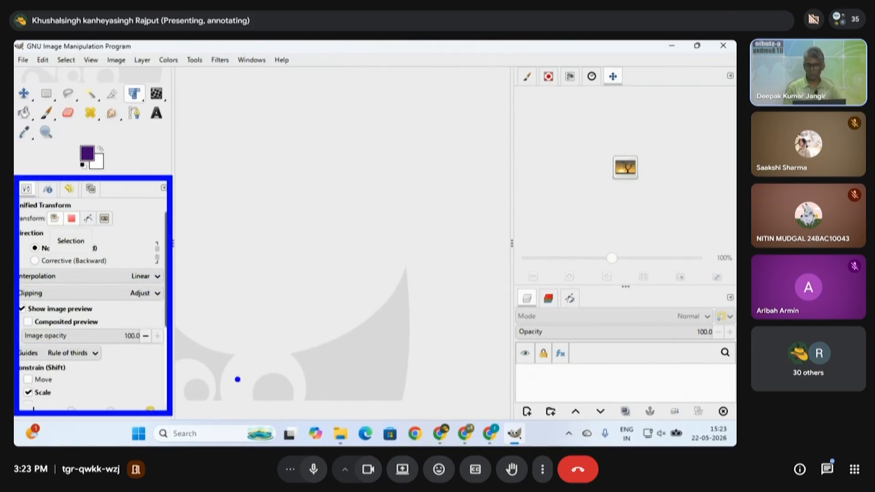
mouse_move(511, 67)
left_mouse_down()
mouse_move(734, 242)
mouse_move(735, 288)
left_mouse_up()
left_click_drag(507, 285, 735, 422)
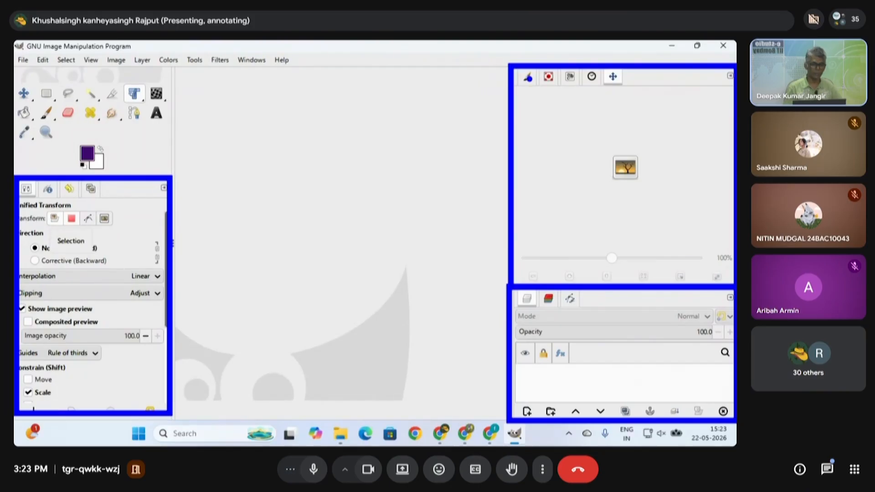
left_click_drag(400, 132, 529, 79)
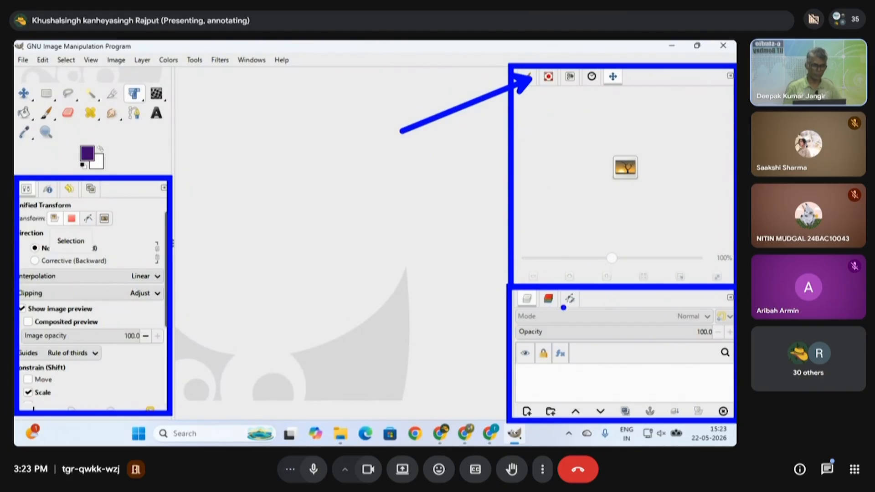
left_click_drag(614, 80, 348, 275)
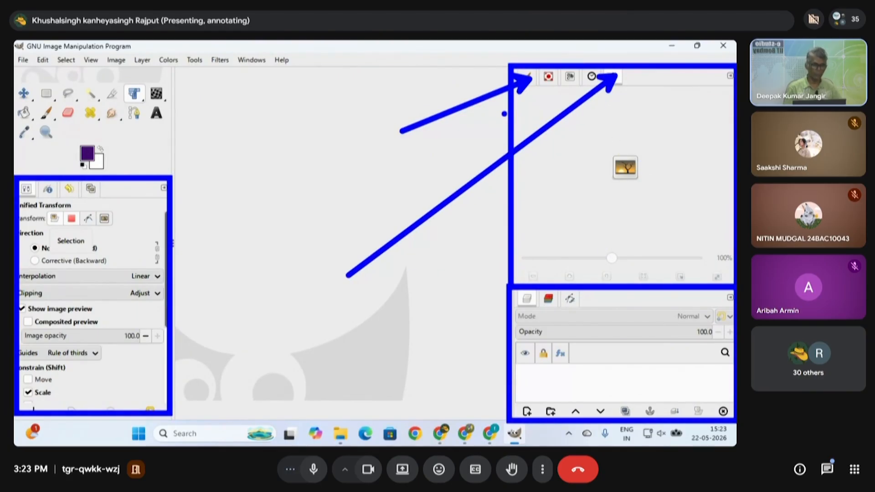
key("Escape")
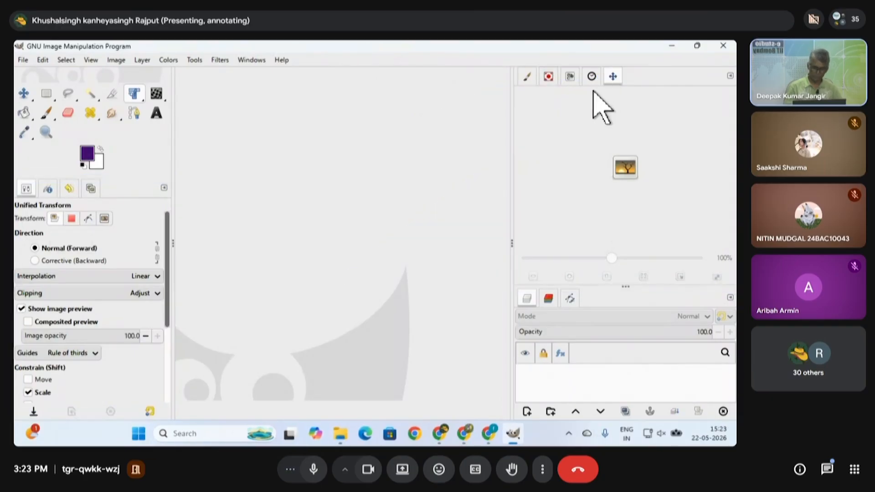
- Look over the available patterns and brushes, and select the Sans-serif Bold font
left_click(548, 77)
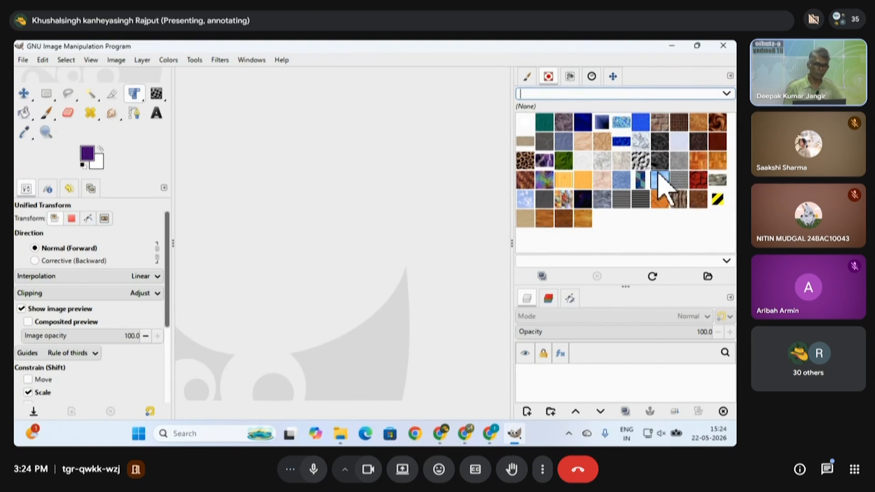
left_click(527, 76)
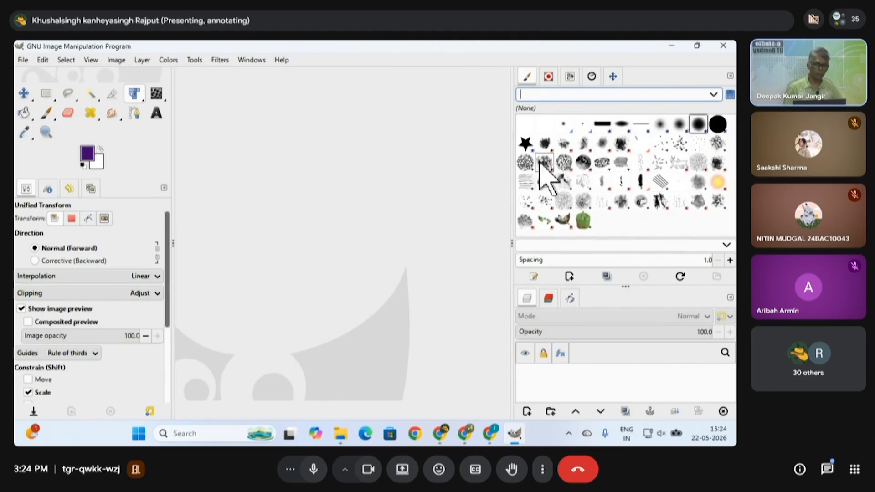
left_click(571, 76)
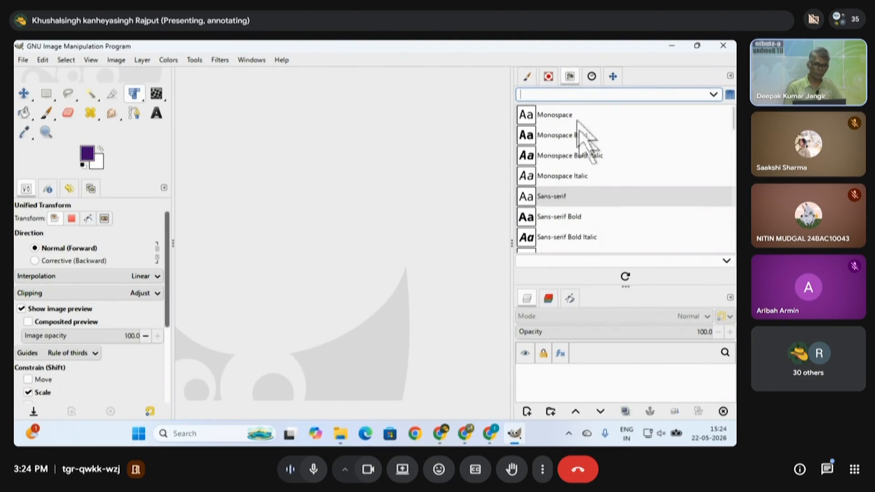
left_click(570, 137)
left_click(569, 160)
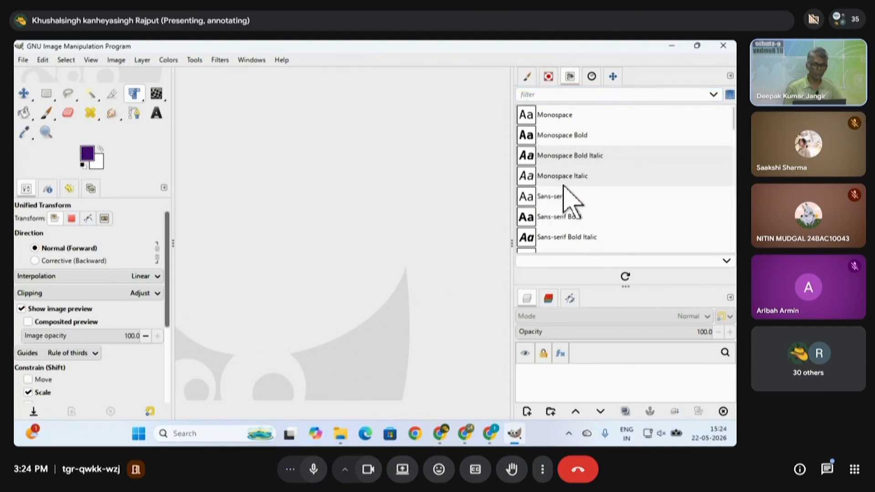
left_click(565, 184)
left_click(571, 210)
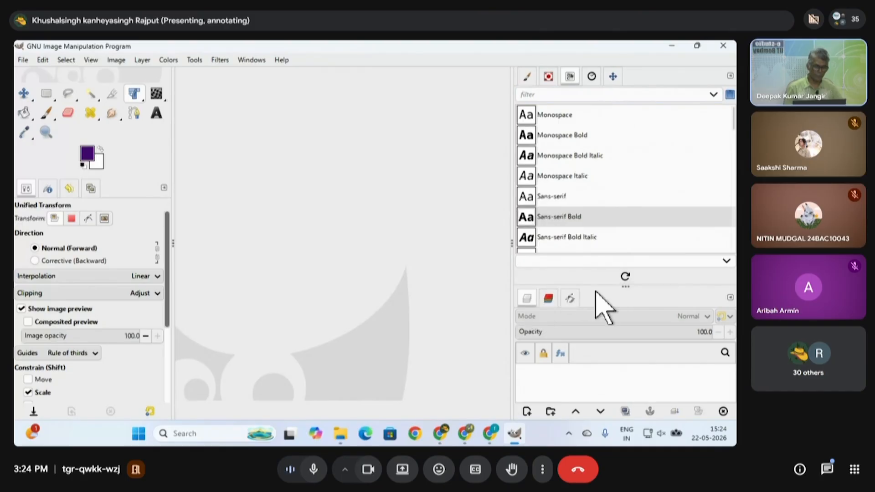
- Enlarge the dock area that holds the layers, and view its channels and paths lists
left_click_drag(599, 286, 650, 266)
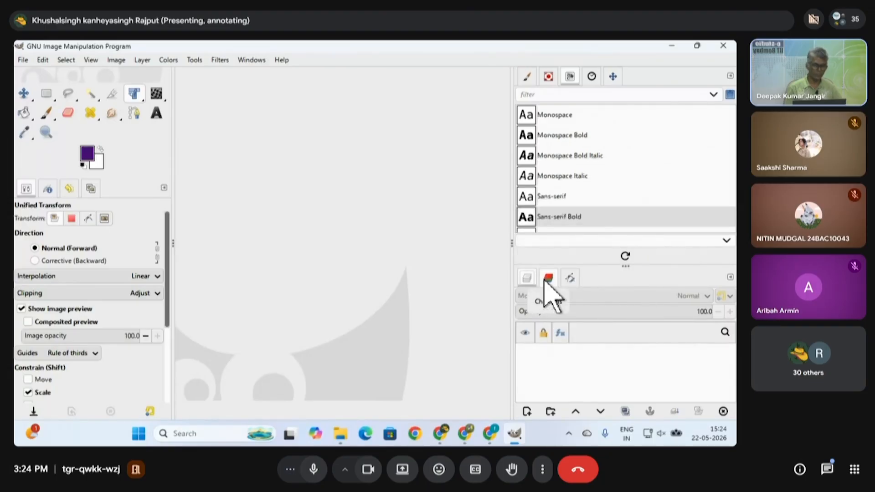
left_click(549, 279)
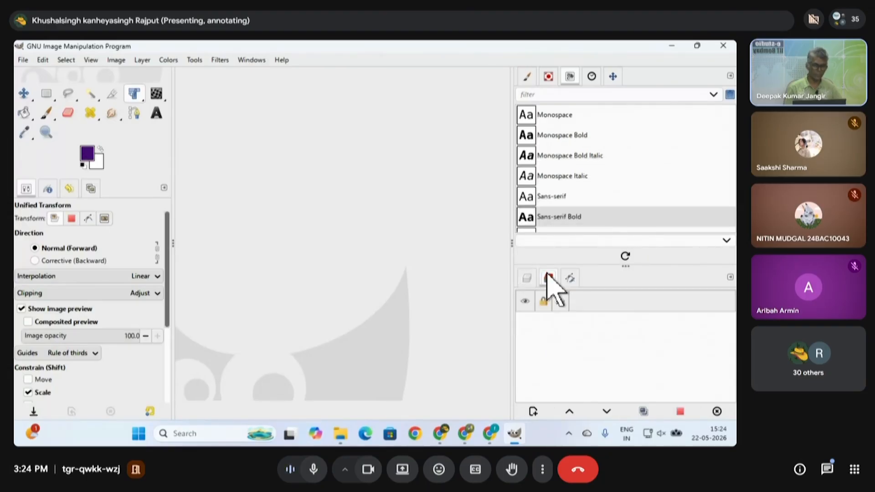
left_click(576, 275)
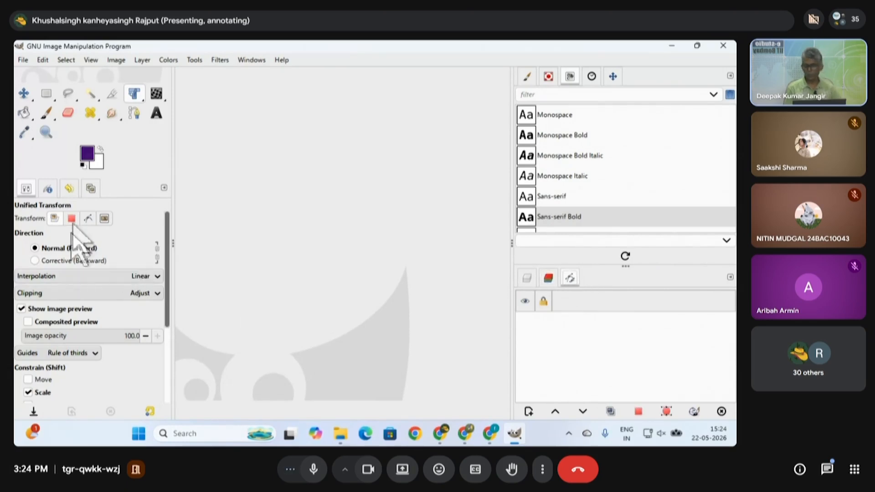
- Create a new blank image 1920 px wide and 1080 px high
left_click(23, 60)
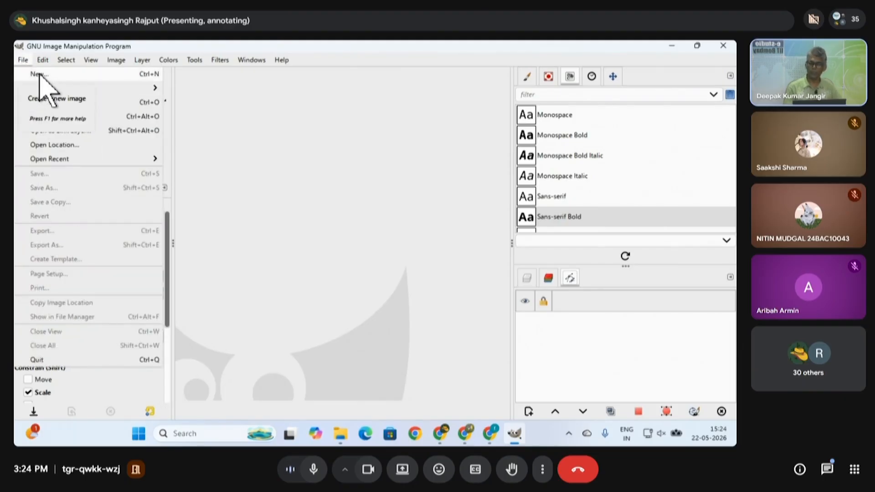
left_click(39, 75)
left_click_drag(465, 233, 368, 138)
double_click(323, 201)
double_click(314, 221)
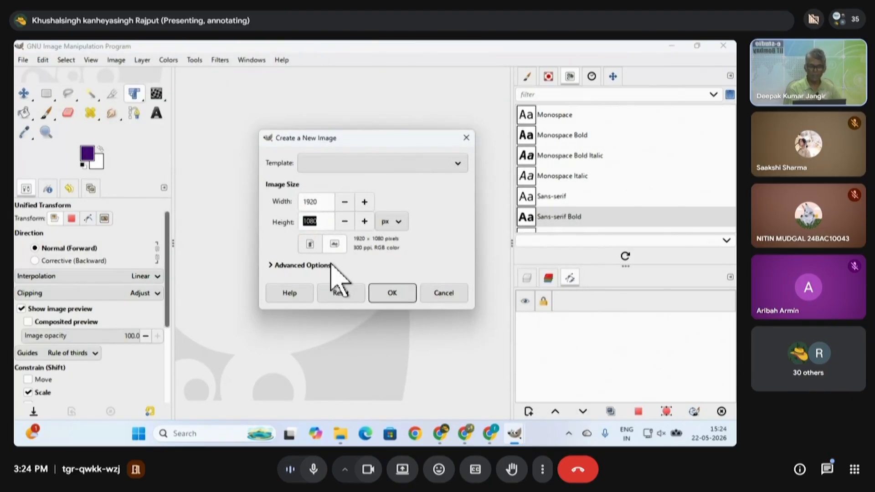
left_click(392, 294)
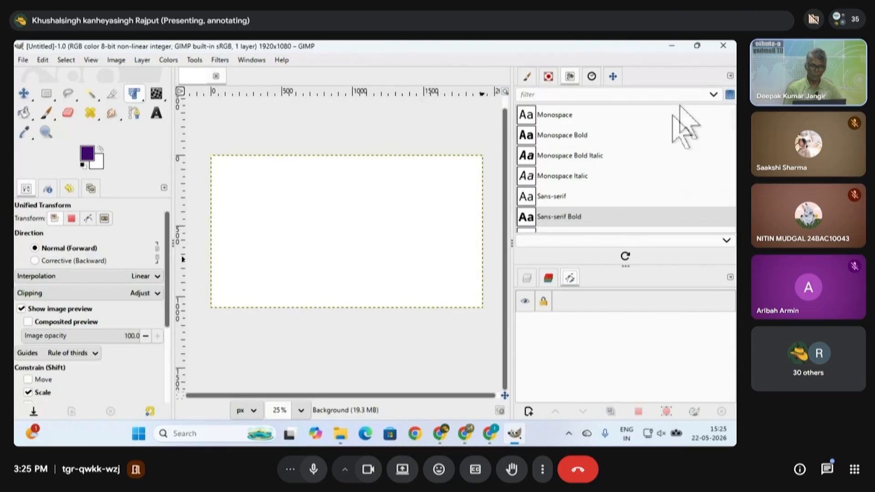
- Check the monitor's display resolution in the Windows display settings, and return to GIMP
left_click(674, 43)
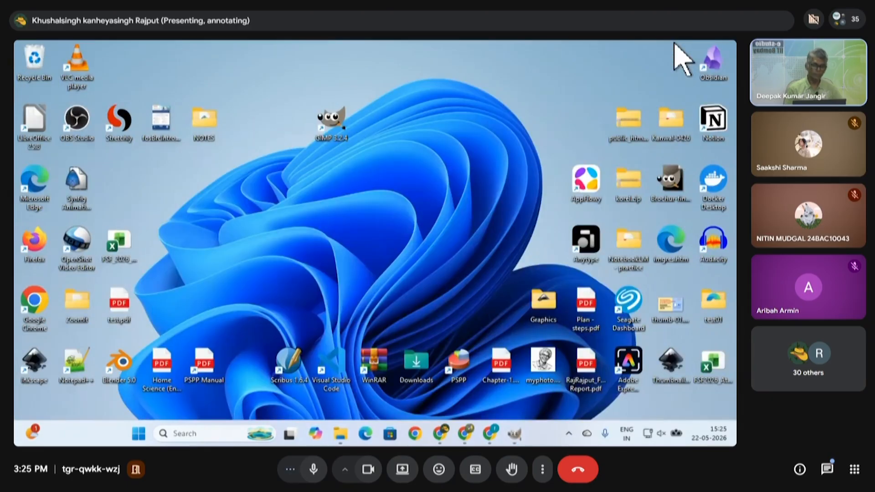
right_click(322, 147)
left_click(374, 241)
scroll(456, 274, "down", 3)
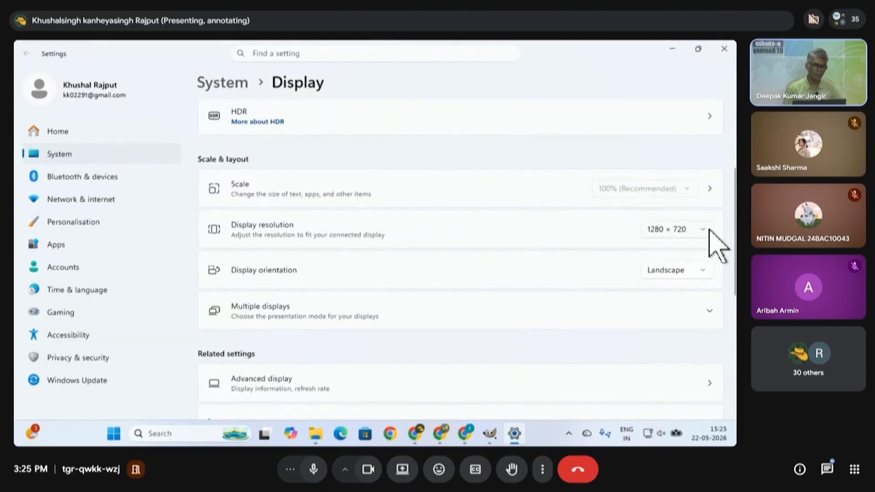
left_click(672, 49)
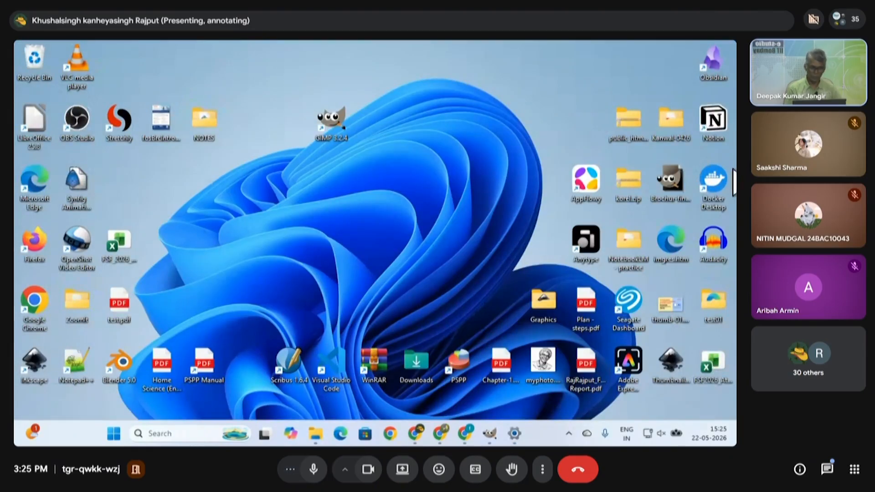
left_click(496, 435)
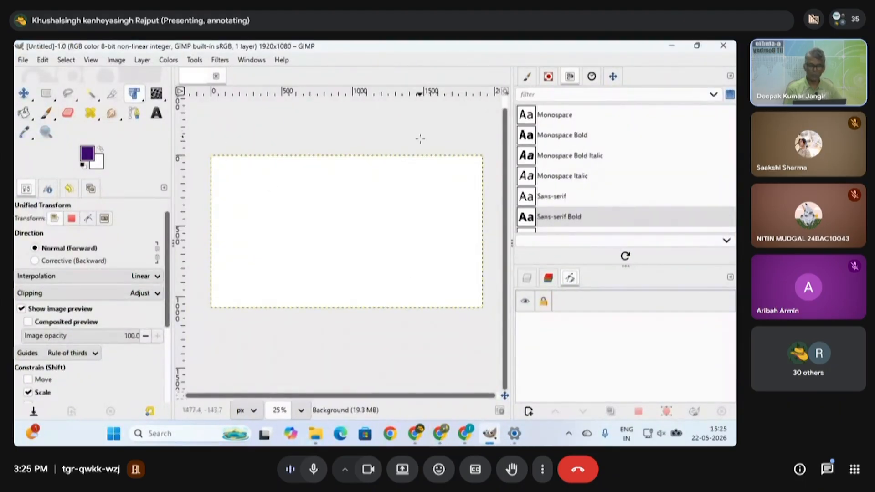
- Close the open blank image and create a new one 1280 px wide and 720 px high
left_click(216, 76)
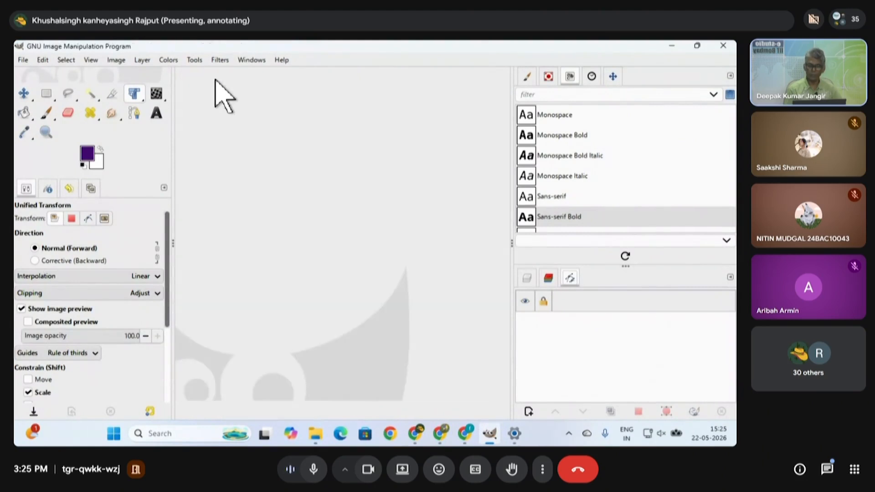
left_click(23, 60)
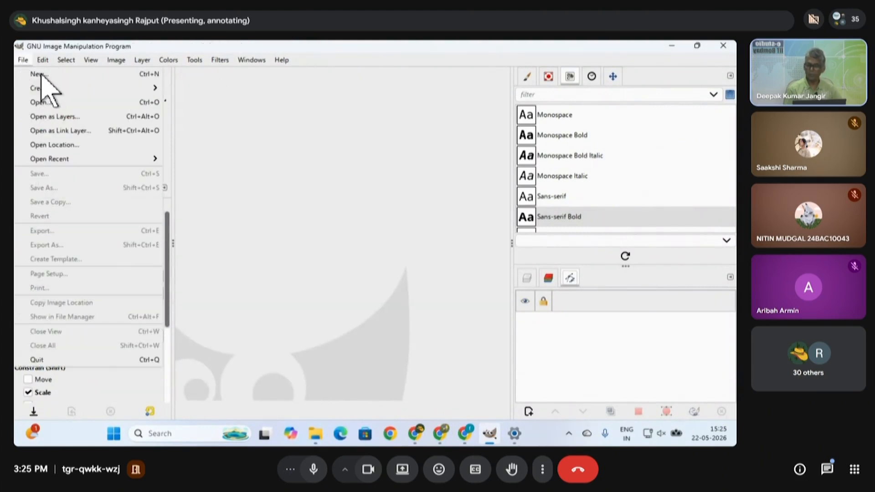
left_click(42, 74)
double_click(320, 202)
type("1280")
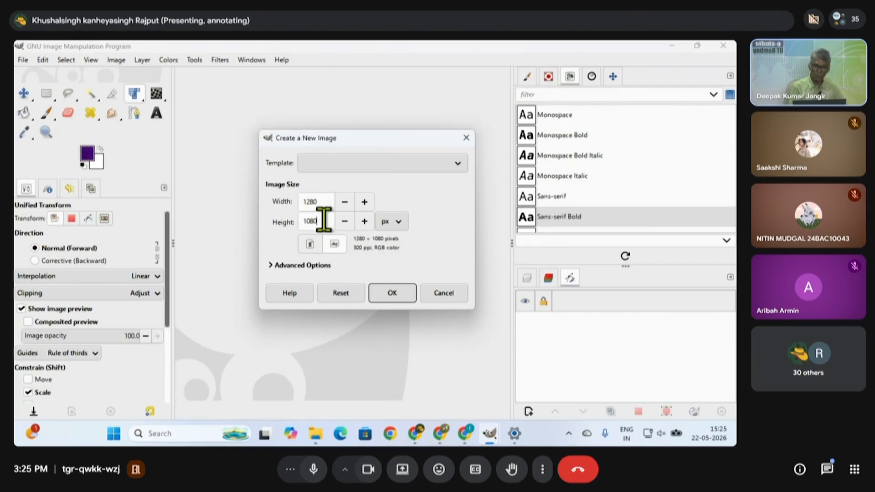
type("7")
left_click(395, 295)
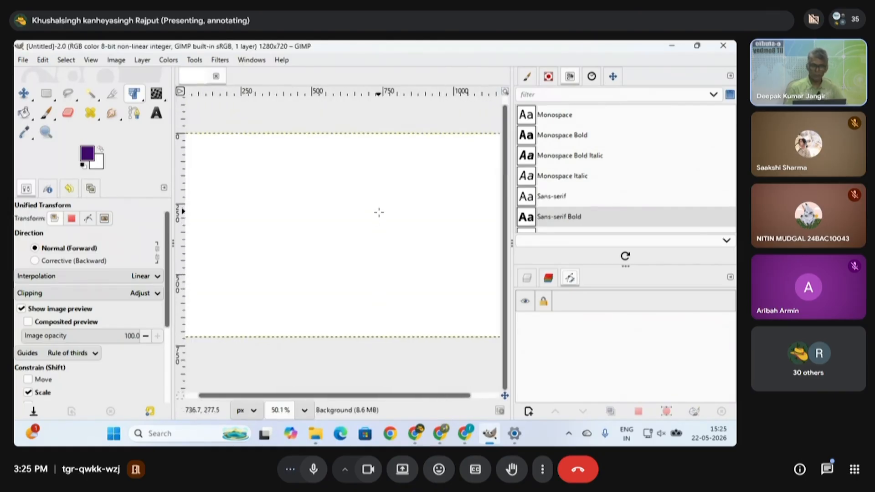
scroll(379, 212, "down", 2)
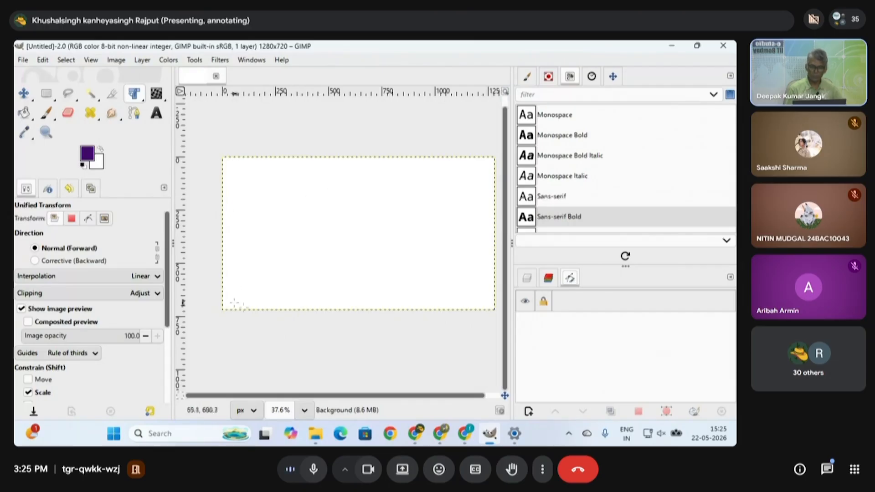
left_click(672, 46)
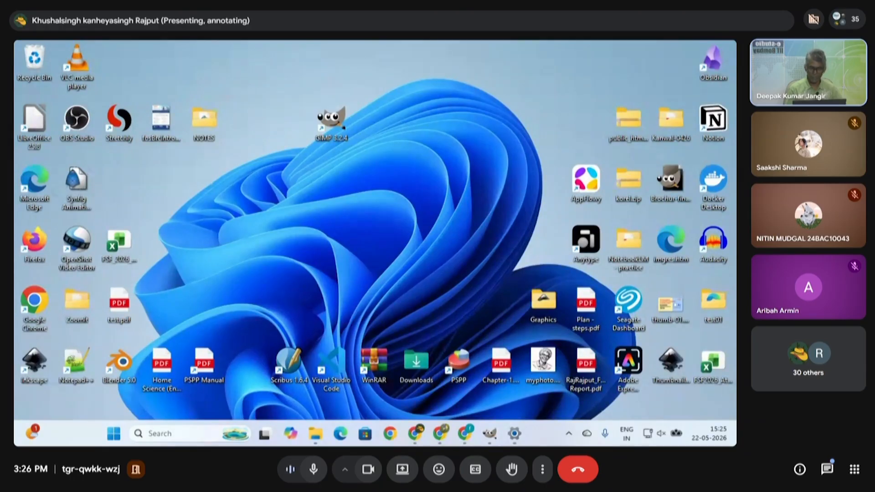
left_click(490, 433)
scroll(374, 240, "down", 3)
scroll(377, 260, "up", 3)
scroll(381, 219, "down", 3)
scroll(375, 255, "up", 4)
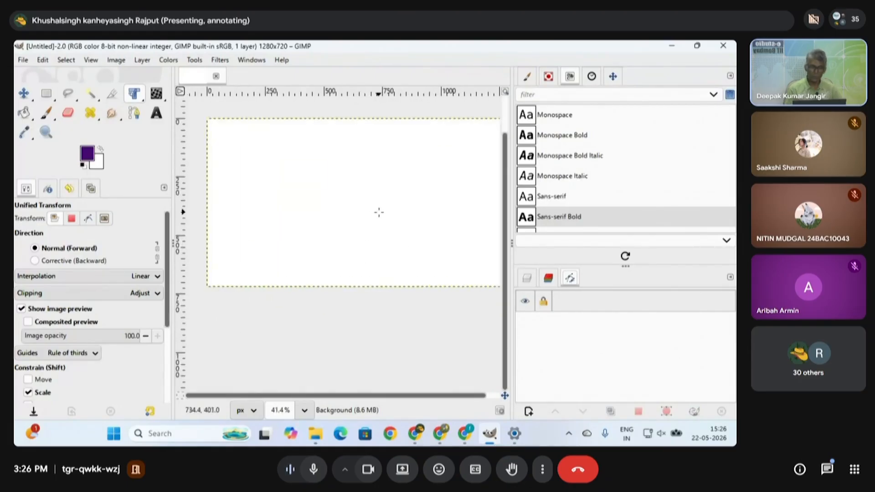
scroll(390, 225, "down", 1)
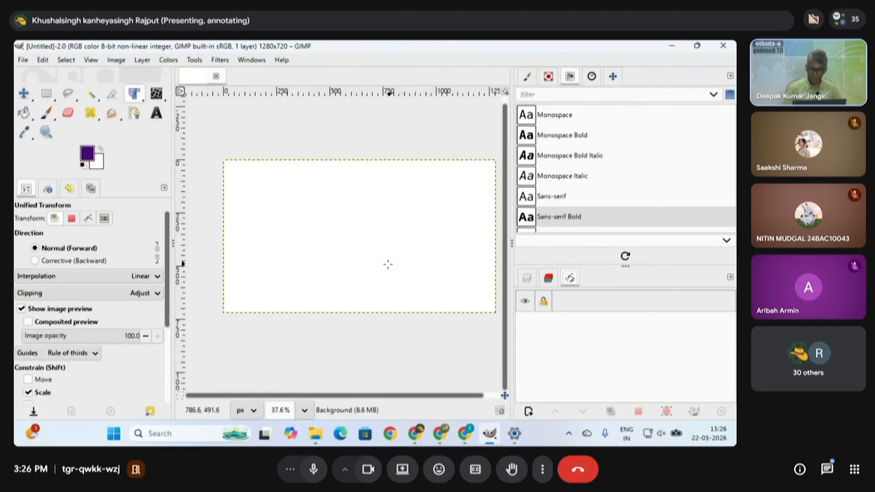
- Zoom the blank canvas in and out, and shift the view horizontally and vertically
scroll(379, 241, "down", 2)
scroll(389, 264, "up", 2)
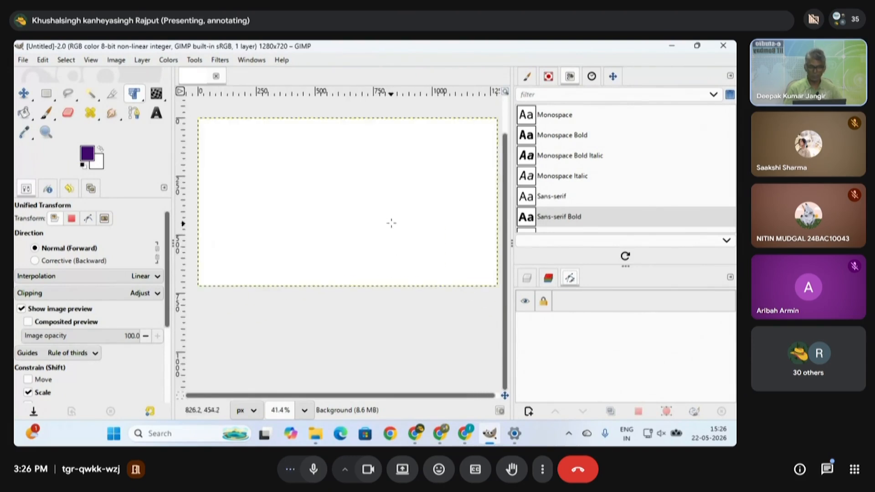
scroll(390, 223, "down", 2)
scroll(390, 256, "up", 2)
scroll(389, 250, "down", 1)
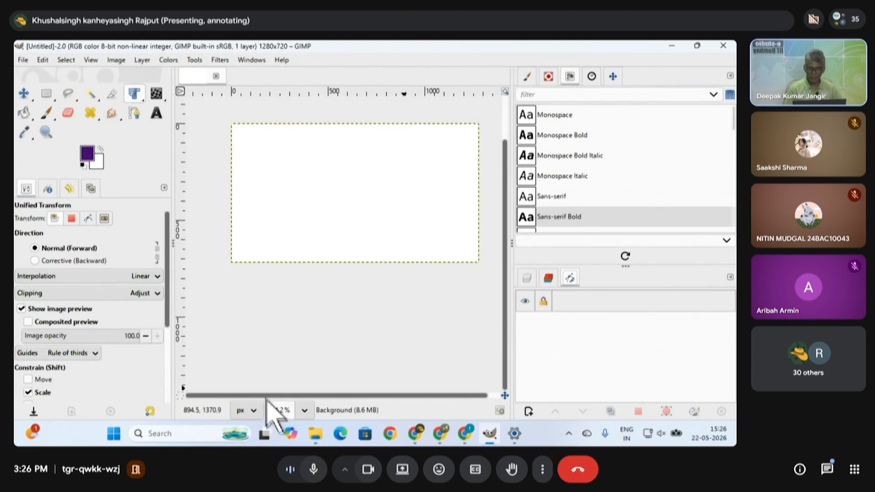
left_click_drag(312, 395, 475, 396)
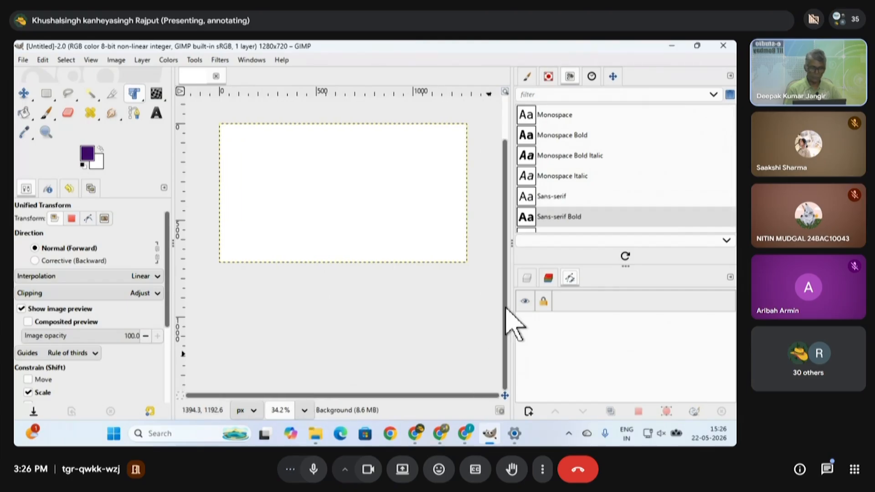
left_click_drag(504, 307, 520, 310)
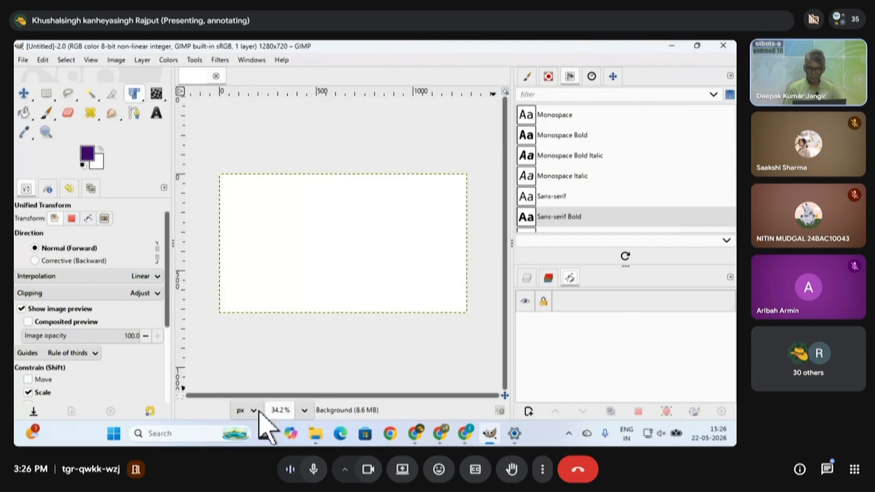
- Set the canvas zoom to 100%, and zoom back out to 35% to show the whole image
left_click(286, 411)
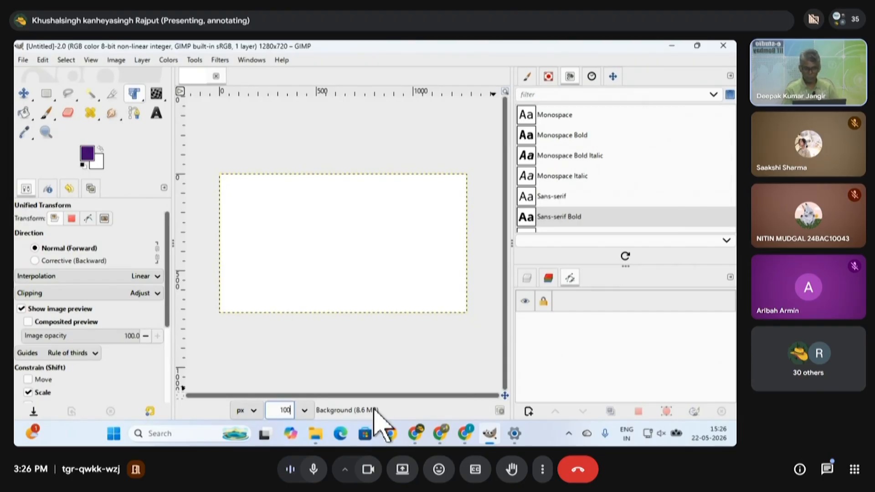
type("100")
key("Return")
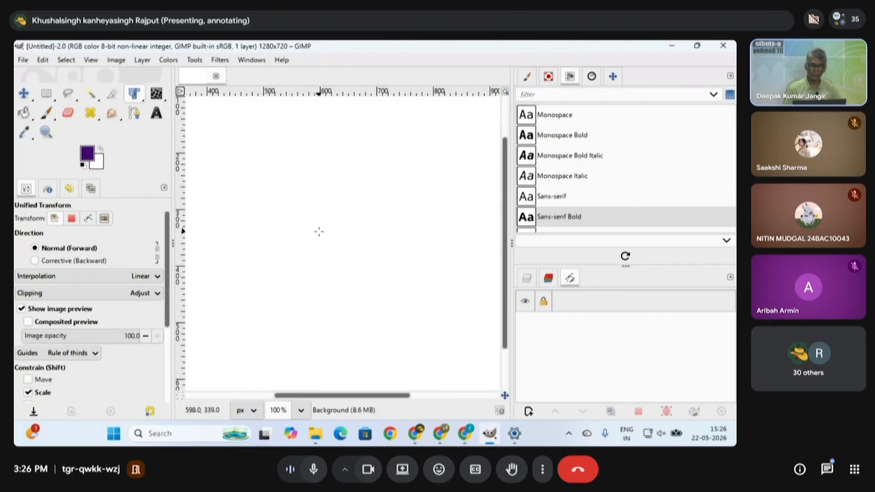
scroll(336, 209, "down", 5)
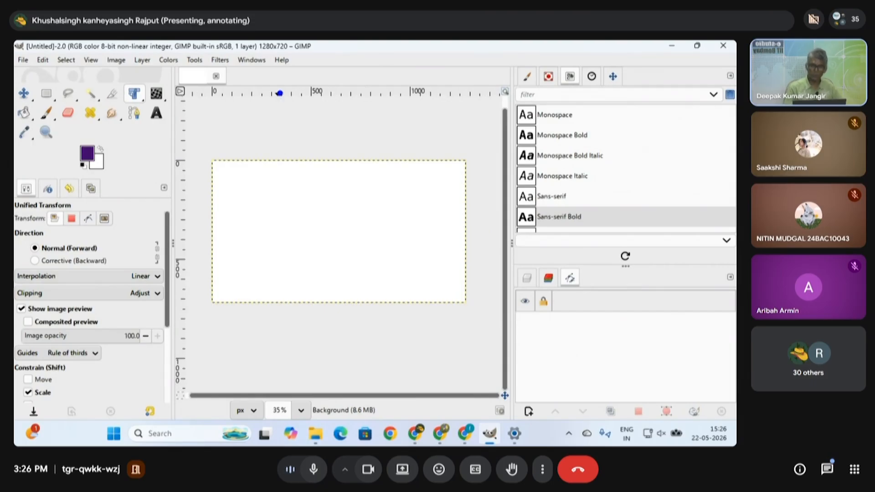
left_click_drag(283, 93, 307, 136)
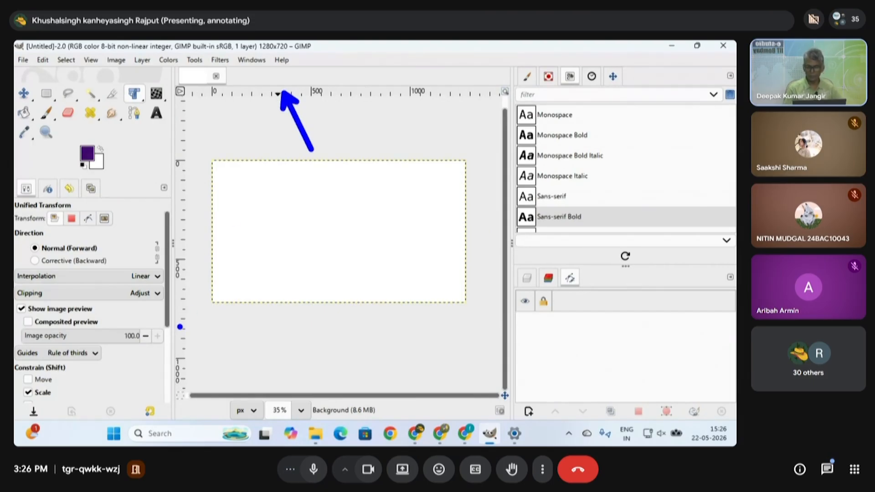
left_click_drag(180, 327, 260, 357)
key("ctrl+z")
left_click_drag(185, 339, 250, 356)
left_click_drag(328, 258, 449, 121)
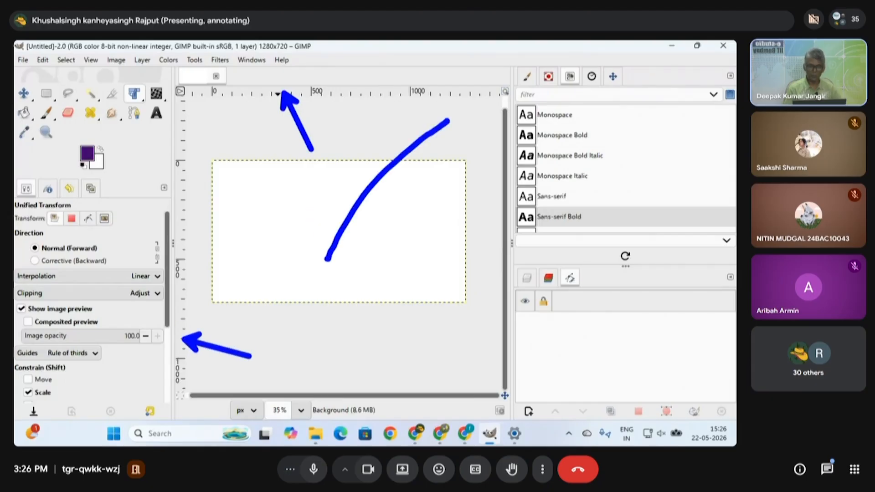
mouse_move(315, 232)
left_mouse_down()
mouse_move(328, 269)
mouse_move(360, 254)
left_mouse_up()
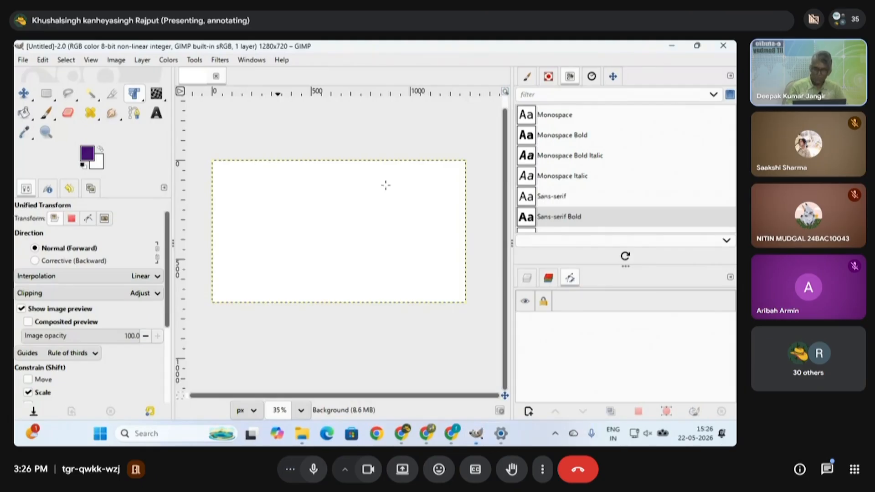
left_click(29, 61)
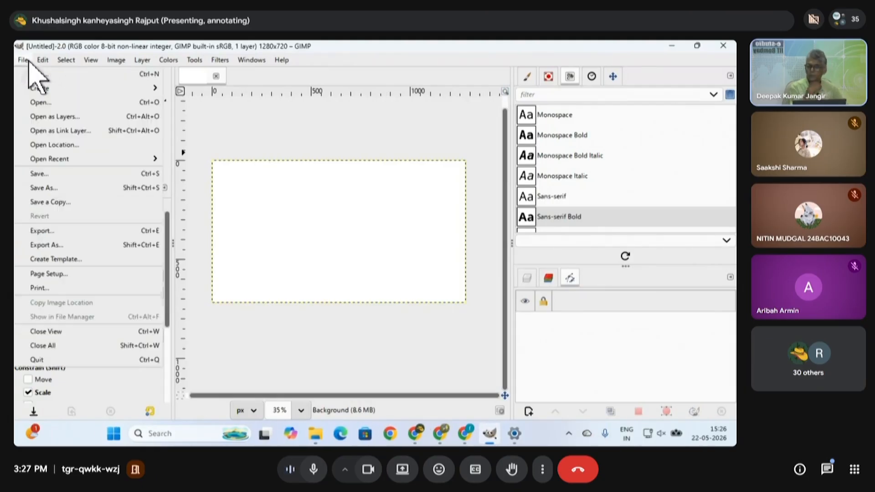
left_click(45, 103)
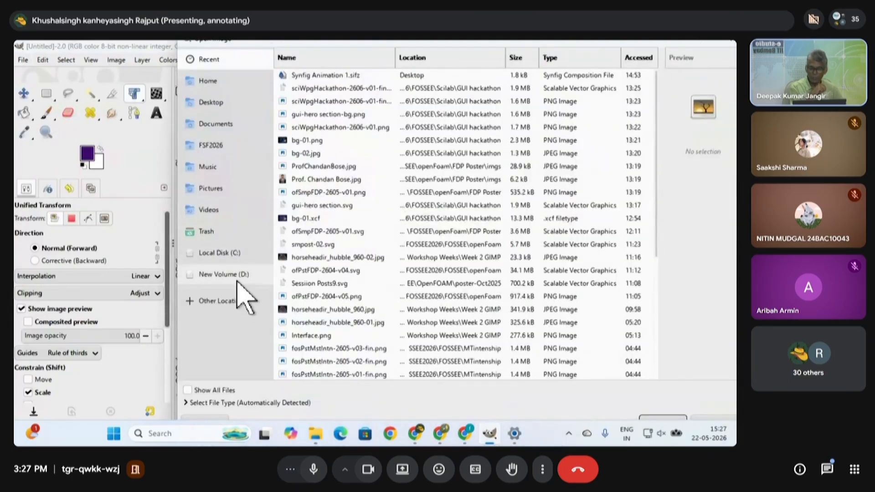
left_click(245, 274)
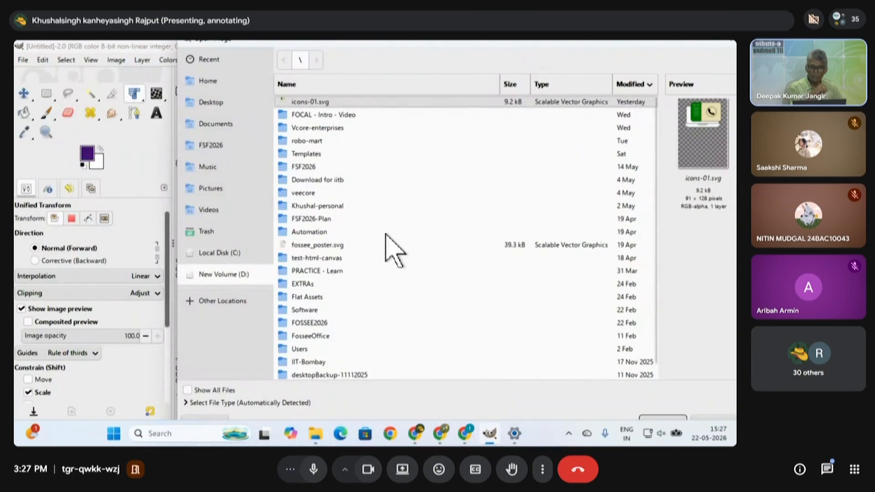
scroll(387, 251, "down", 1)
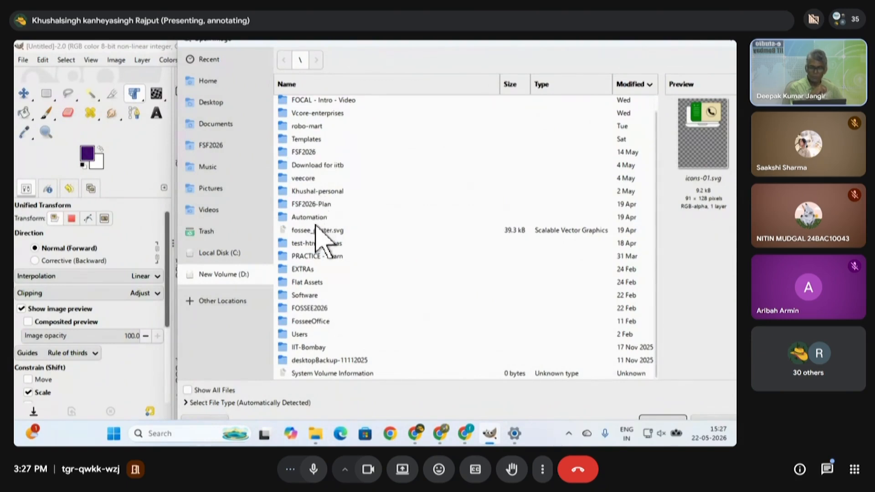
double_click(318, 310)
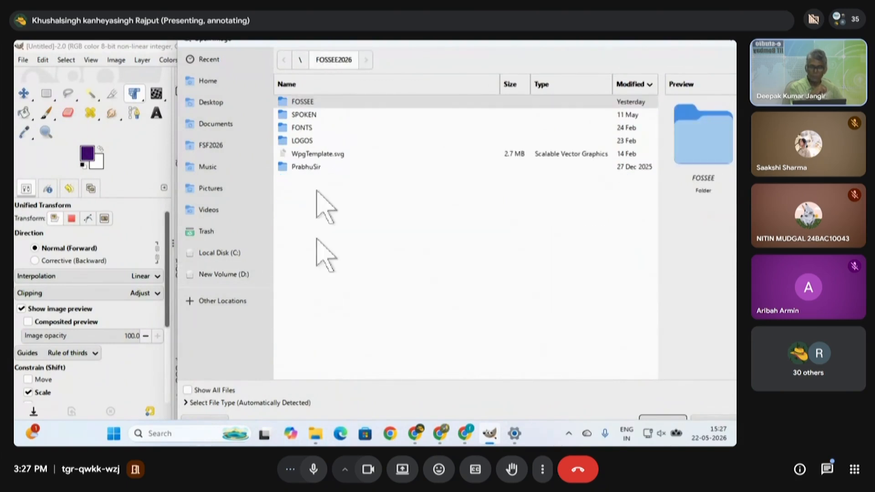
double_click(305, 102)
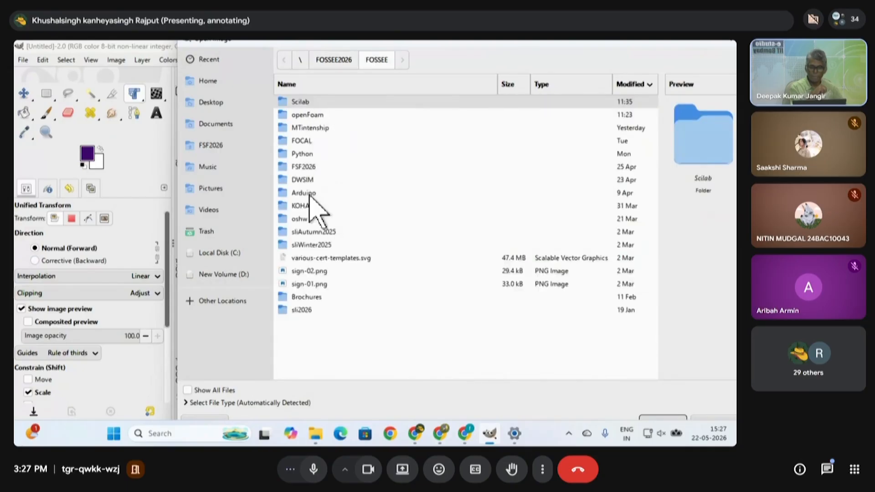
double_click(303, 141)
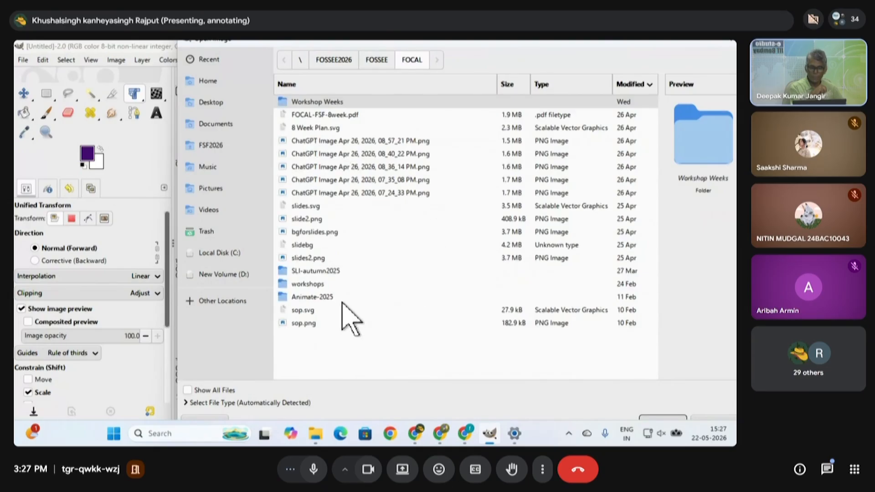
double_click(322, 102)
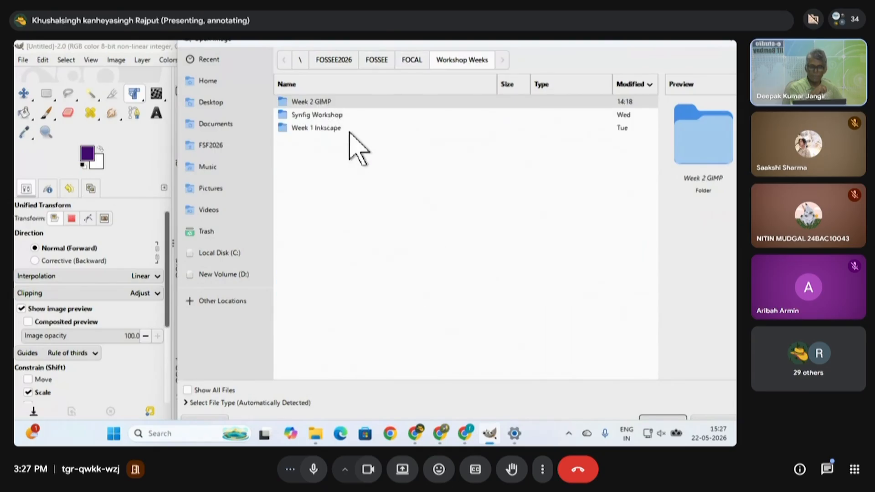
double_click(323, 102)
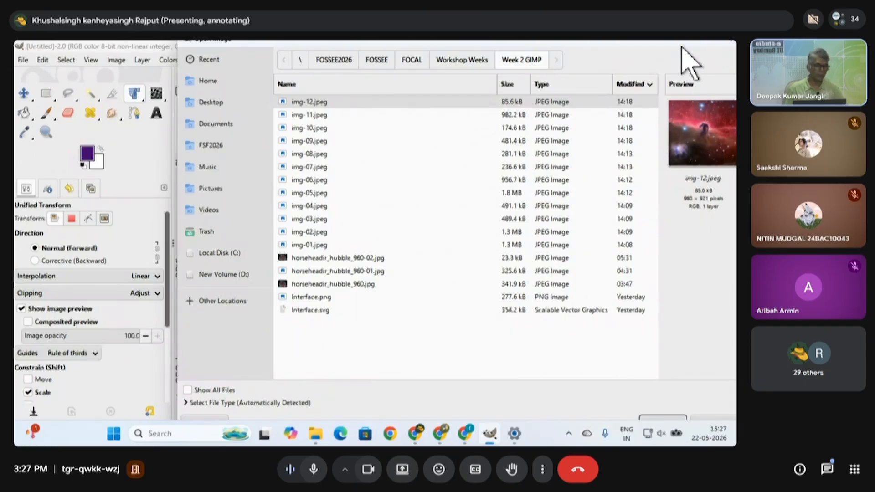
left_click_drag(680, 46, 603, 45)
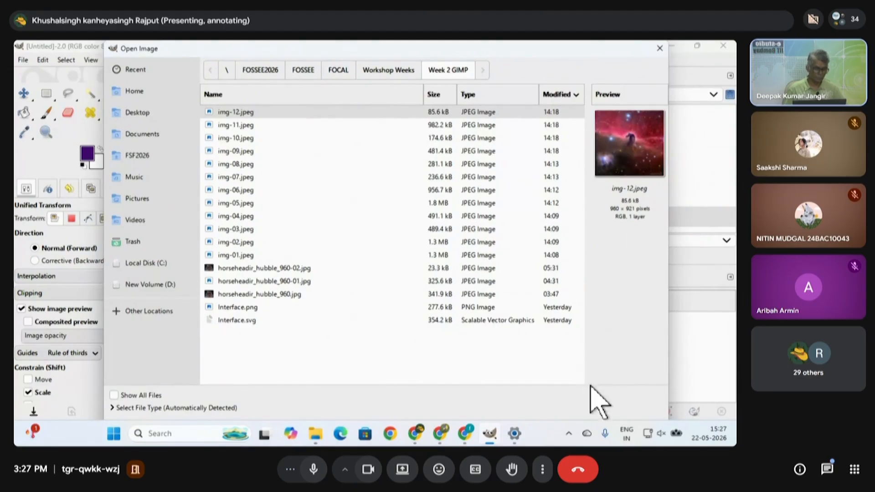
mouse_move(626, 46)
left_mouse_down()
mouse_move(607, 122)
mouse_move(616, 40)
mouse_move(613, 170)
mouse_move(631, 46)
left_mouse_up()
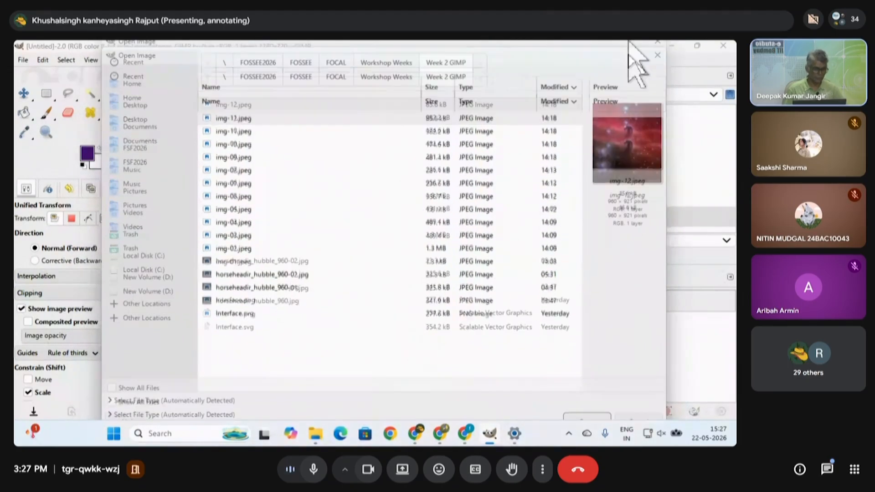
left_click(658, 47)
- Switch to the Windows display settings, change the display resolution to 1920 × 1080 (Recommended), keep the change, and minimize the settings
left_click(673, 46)
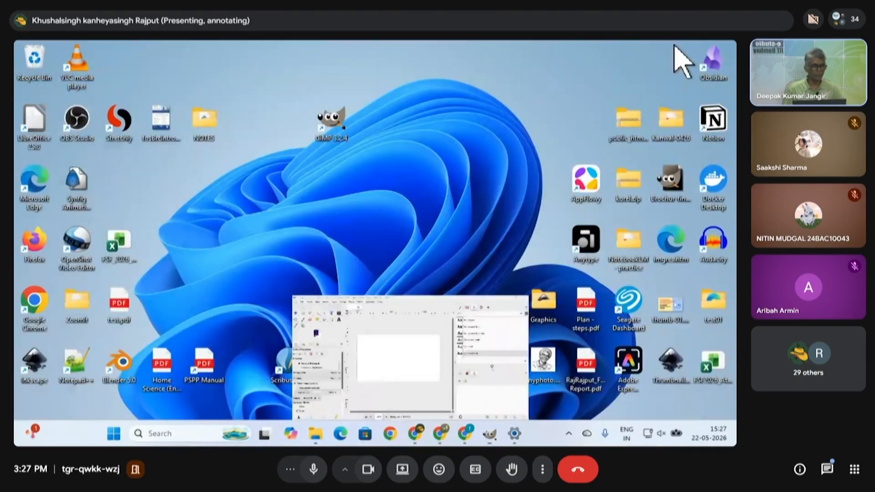
right_click(447, 190)
left_click(504, 286)
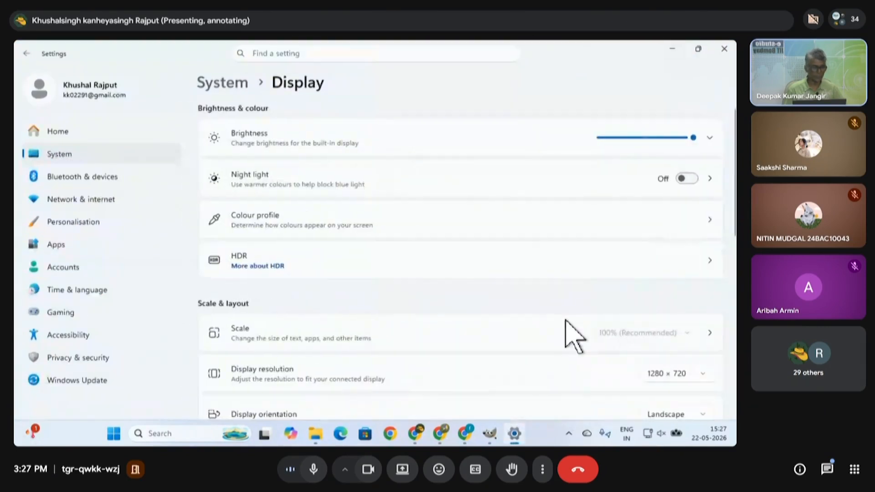
left_click(715, 386)
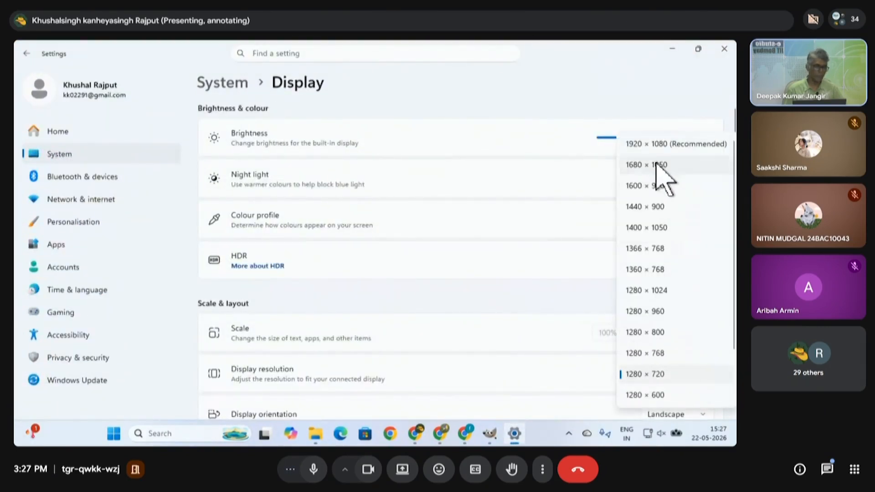
left_click(662, 144)
left_click(337, 258)
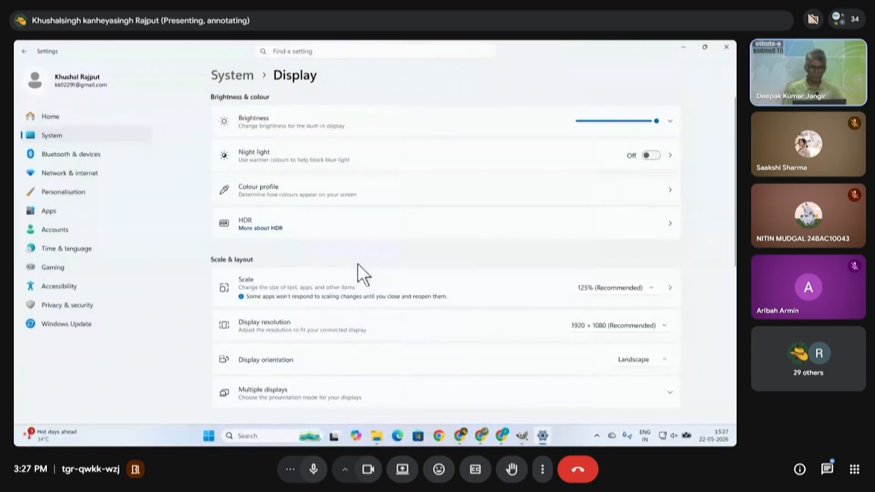
left_click(684, 48)
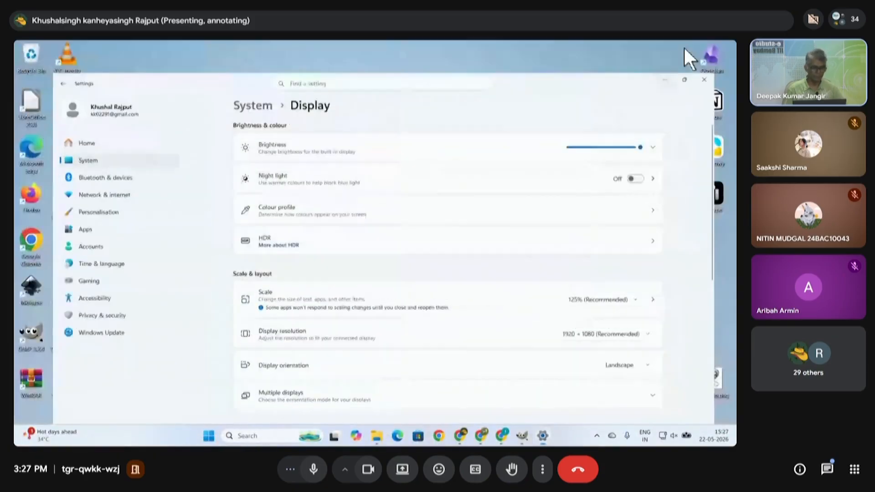
- Return to GIMP and open img-09.jpeg from FOSSEE2026\FOSSEE\FOCAL\Workshop Weeks\Week 2 GIMP on the New Volume (D:) drive
left_click(524, 436)
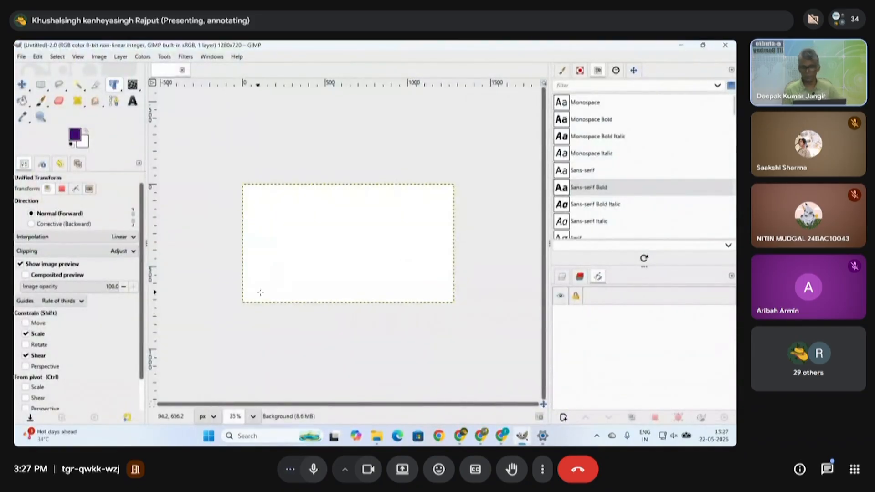
left_click(21, 56)
left_click(26, 89)
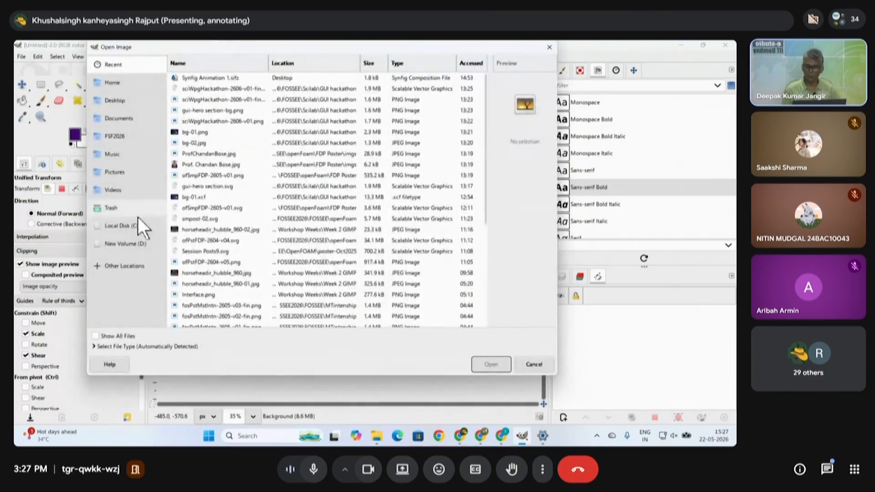
left_click(137, 243)
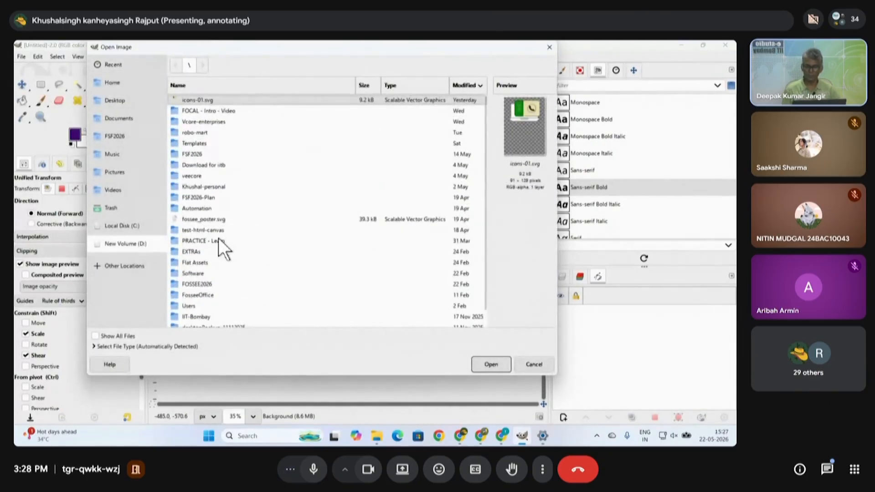
double_click(201, 284)
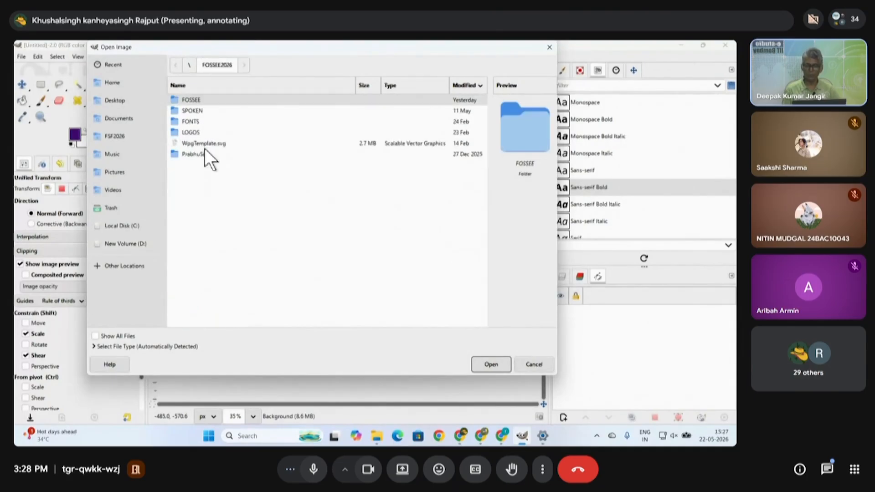
double_click(195, 100)
double_click(197, 133)
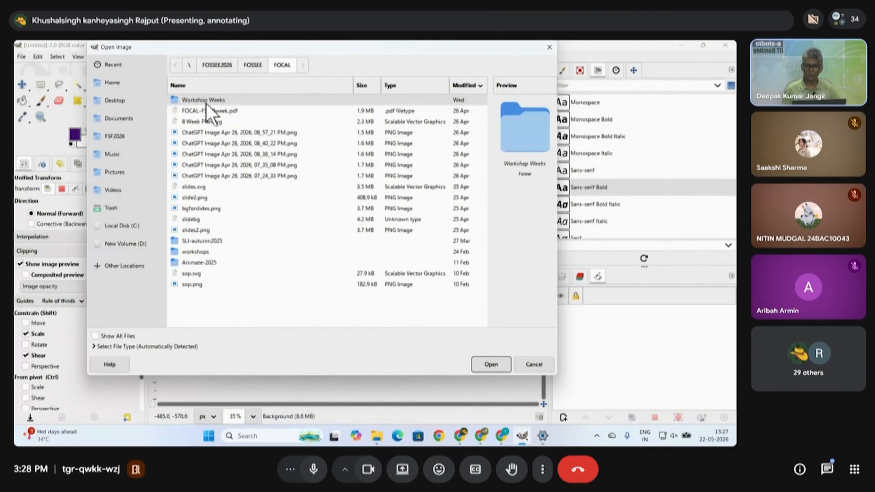
double_click(206, 100)
double_click(207, 105)
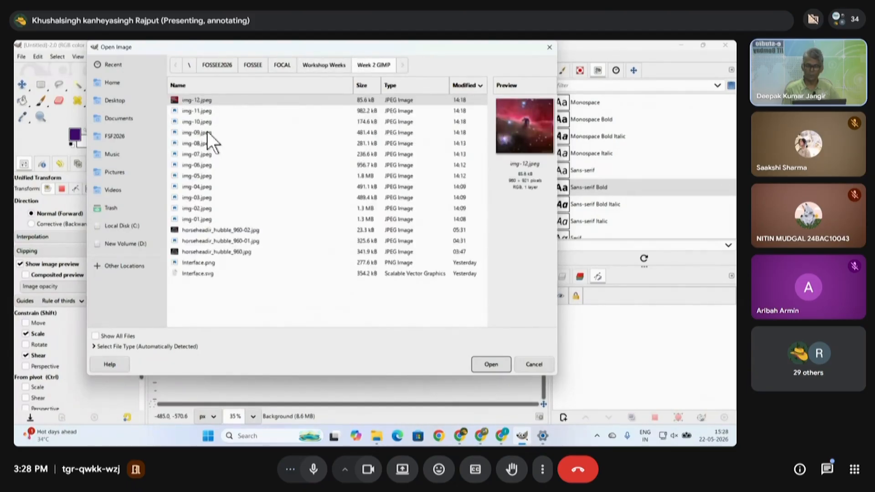
left_click(207, 131)
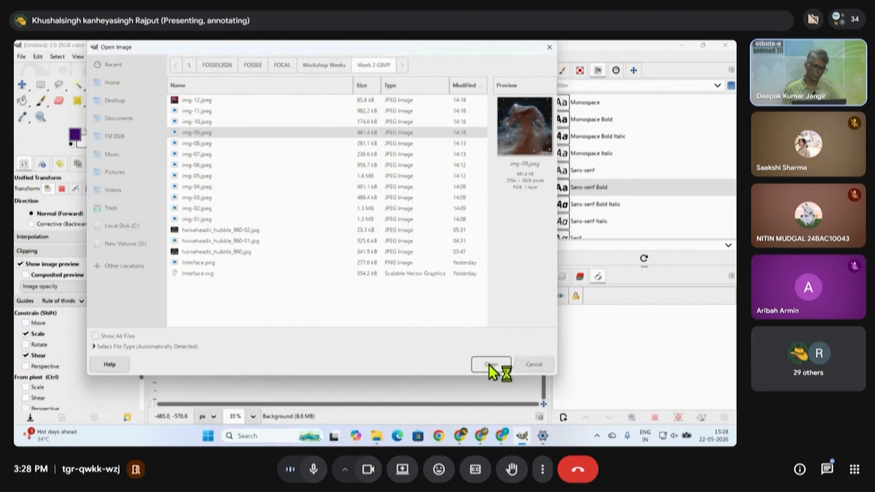
left_click(493, 365)
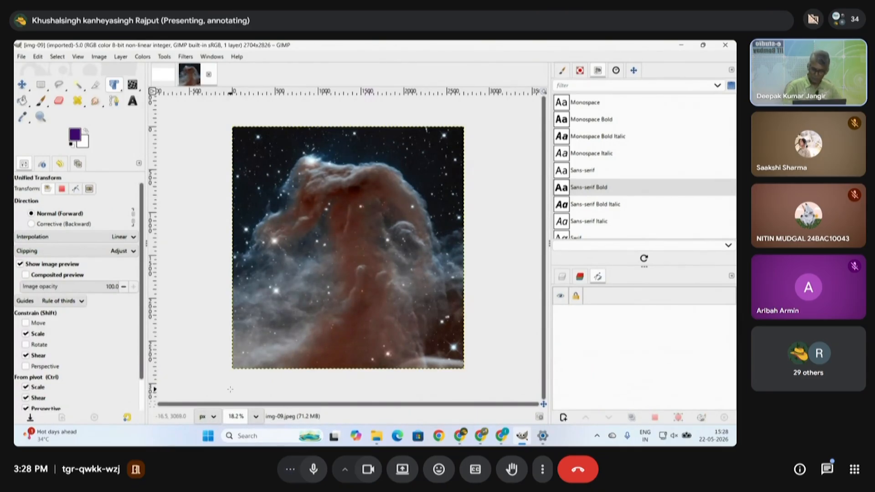
- Magnify the status bar of img-09.jpeg to examine its zoom level and memory size
key("super+plus")
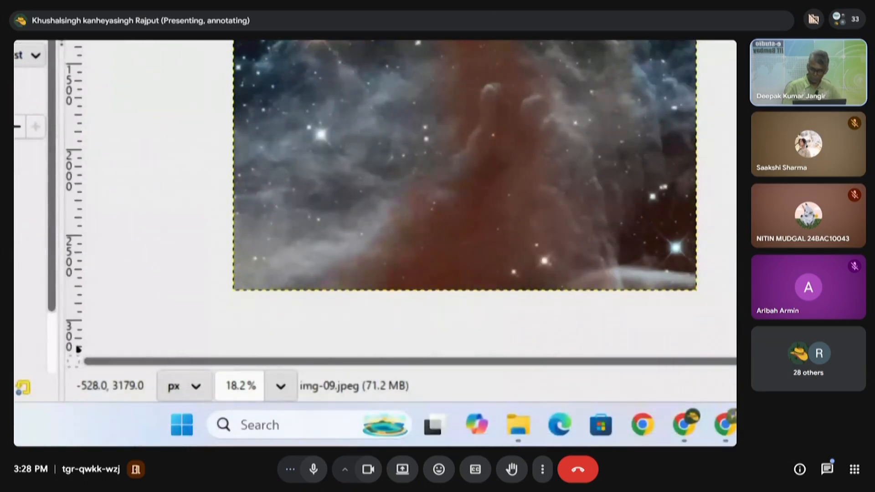
mouse_move(77, 361)
left_mouse_down()
mouse_move(260, 389)
mouse_move(736, 405)
left_mouse_up()
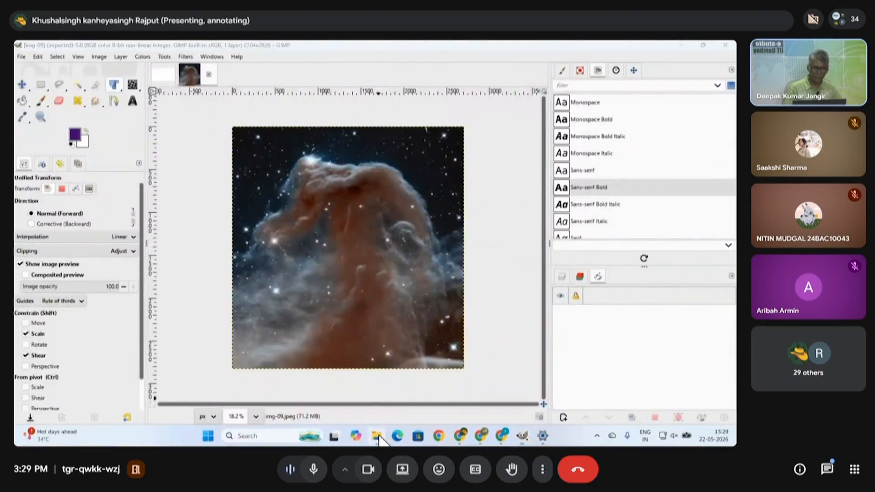
- Switch to File Explorer and open the folder FOSSEE2026\FOSSEE\FOCAL\Workshop Weeks\Week 2 GIMP on New Volume (D:)
left_click(378, 436)
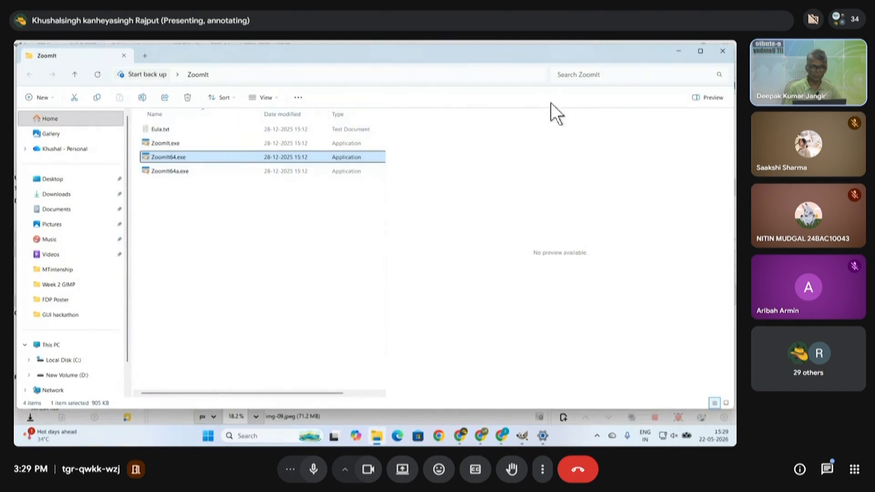
left_click(723, 51)
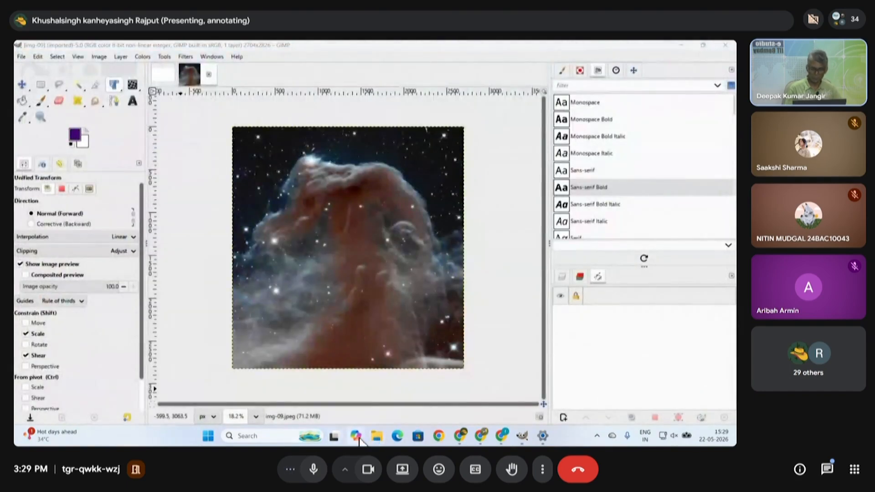
left_click(375, 436)
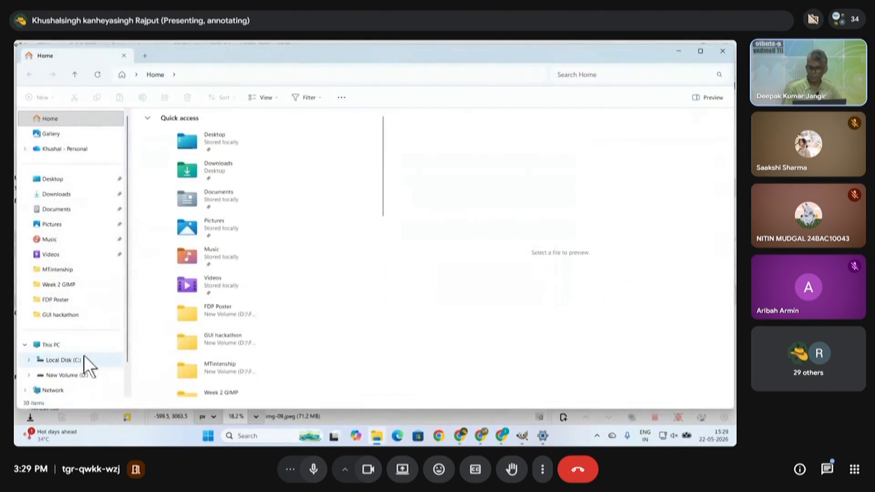
left_click(80, 375)
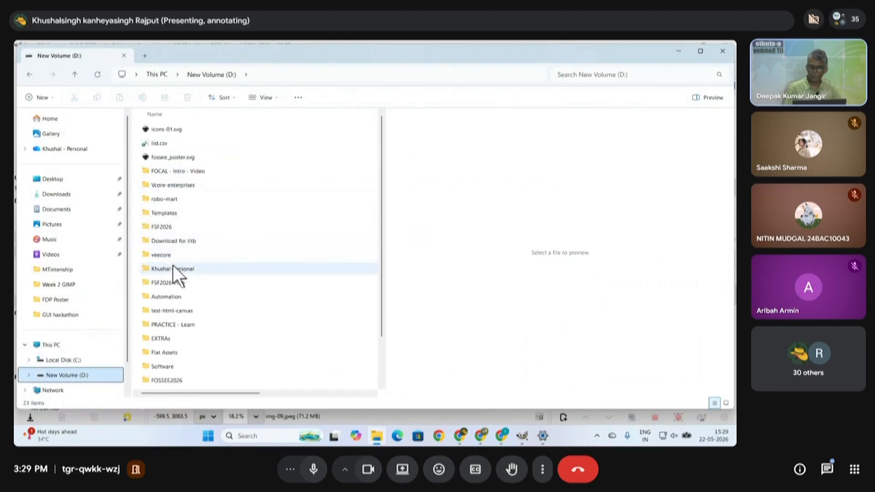
left_click(174, 379)
double_click(174, 380)
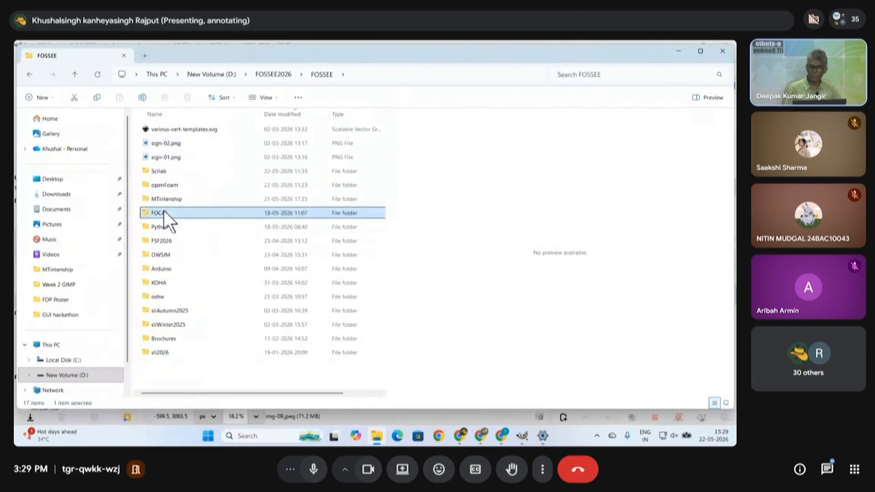
double_click(163, 212)
scroll(185, 360, "down", 1)
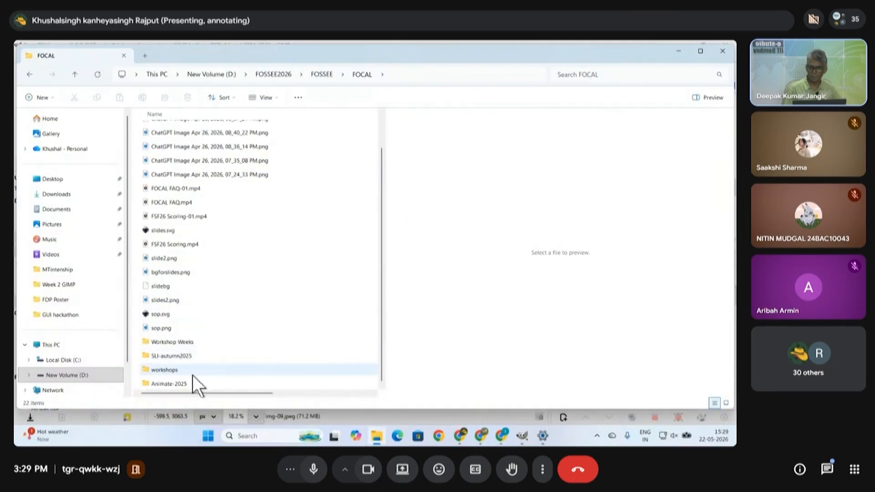
double_click(185, 342)
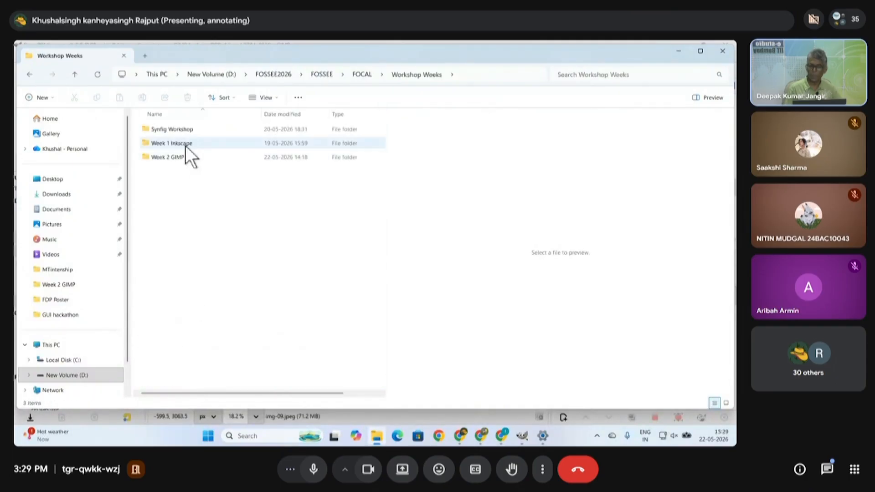
double_click(181, 157)
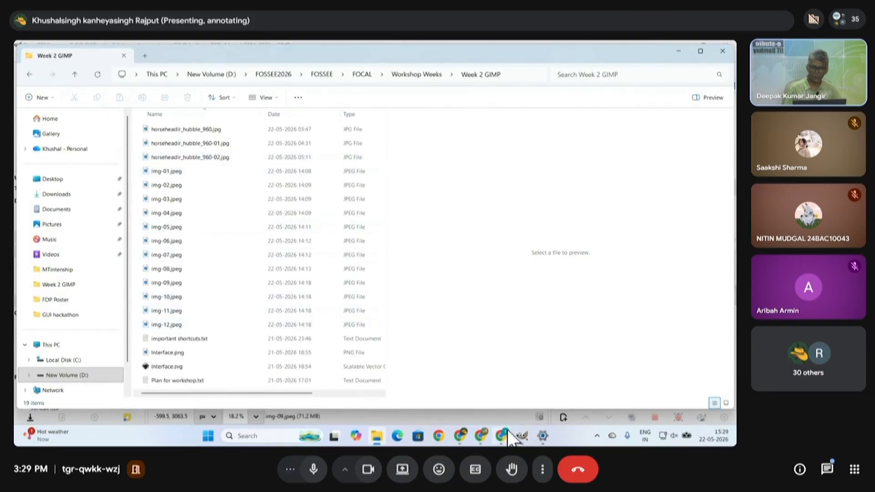
- Preview img-09.jpeg in the Details layout, open its file properties and highlight the file size on disk storage
left_click(175, 283)
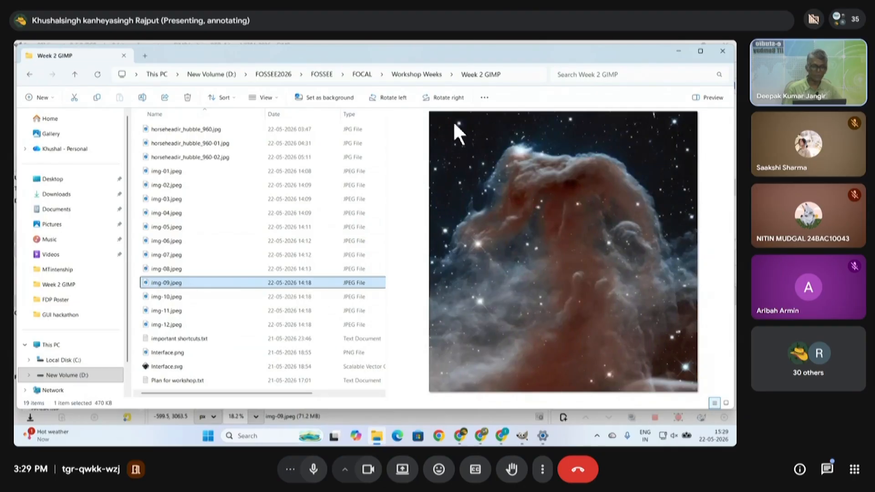
left_click(279, 97)
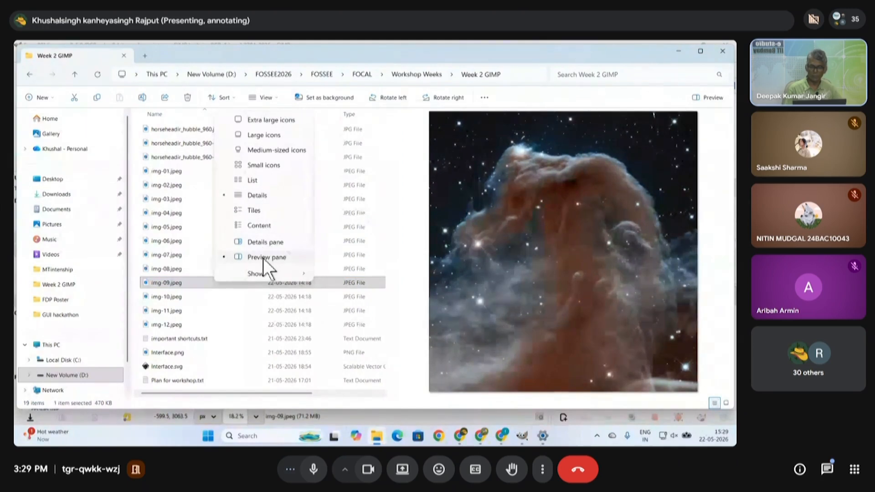
left_click(259, 195)
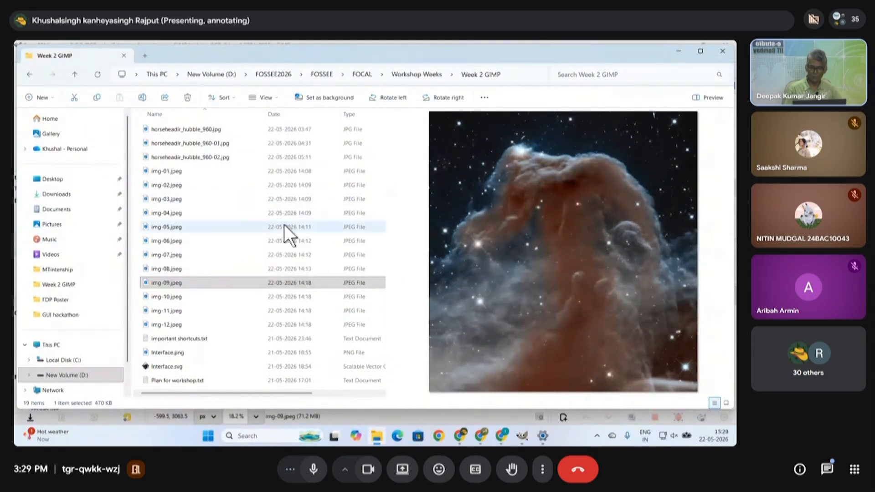
right_click(179, 283)
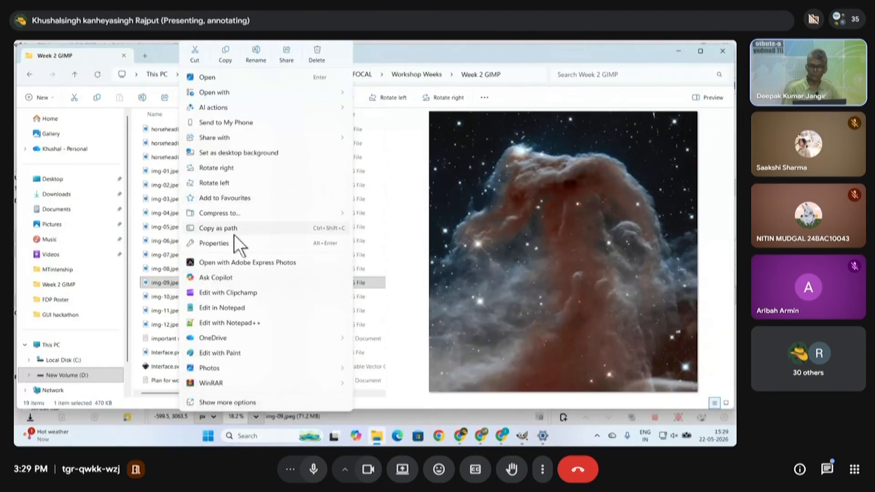
left_click(222, 244)
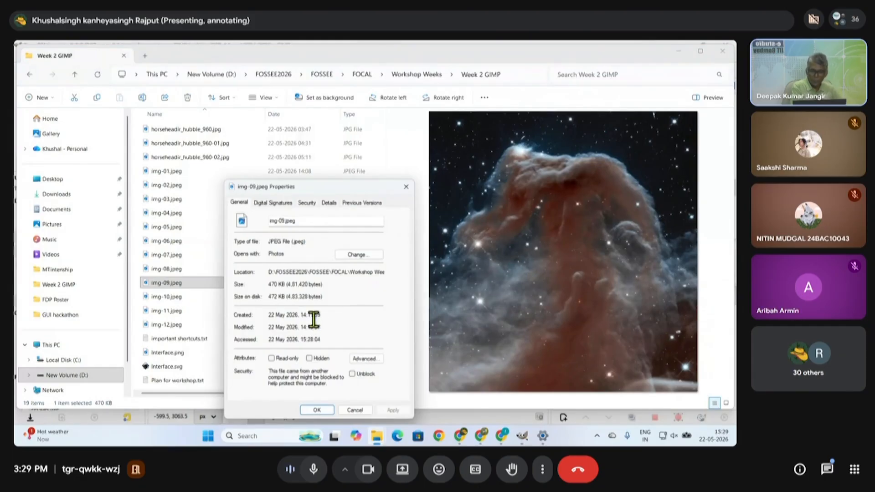
left_click_drag(269, 284, 285, 284)
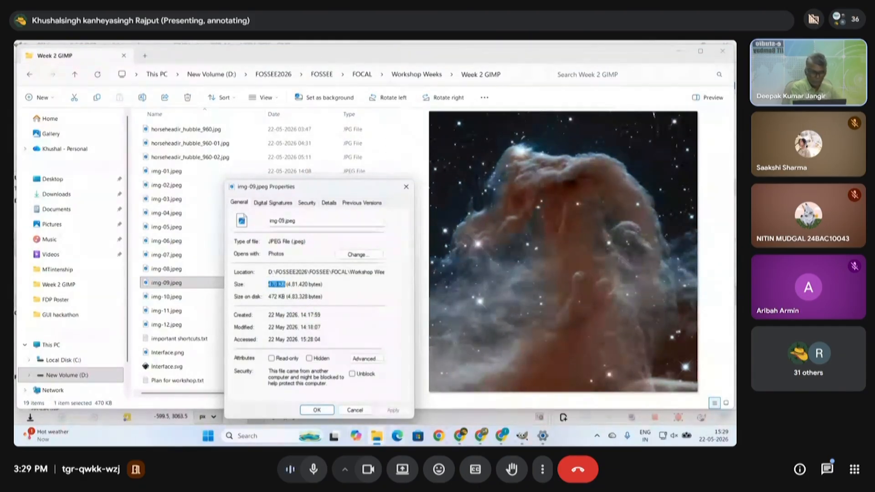
- Compare the size shown for img-09.jpeg in GIMP with the size in its file properties, and close the properties
left_click(524, 438)
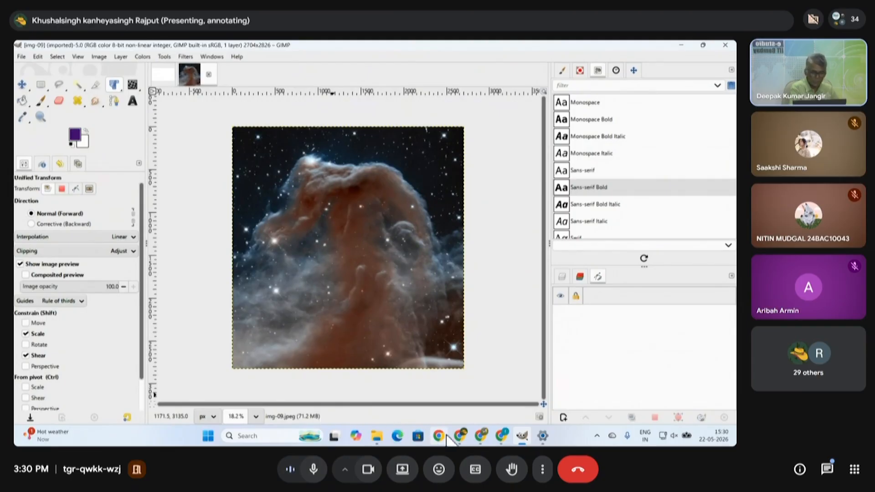
mouse_move(376, 436)
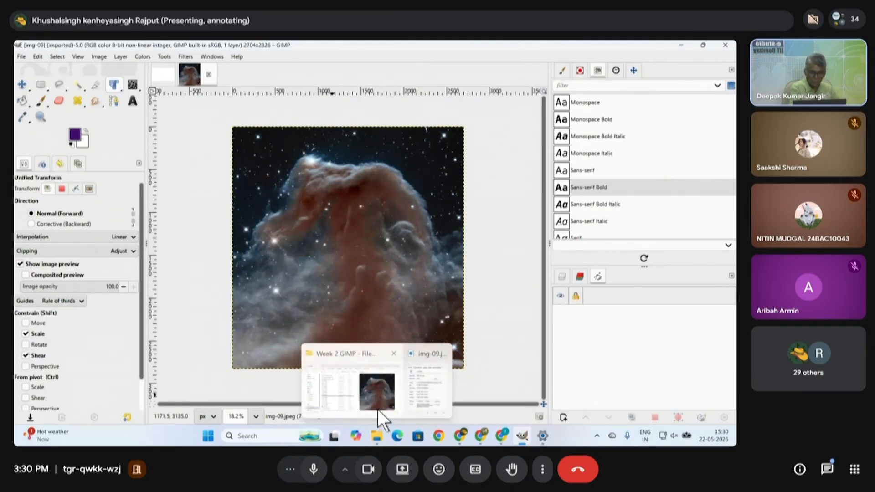
left_click(413, 397)
left_click_drag(269, 285, 293, 286)
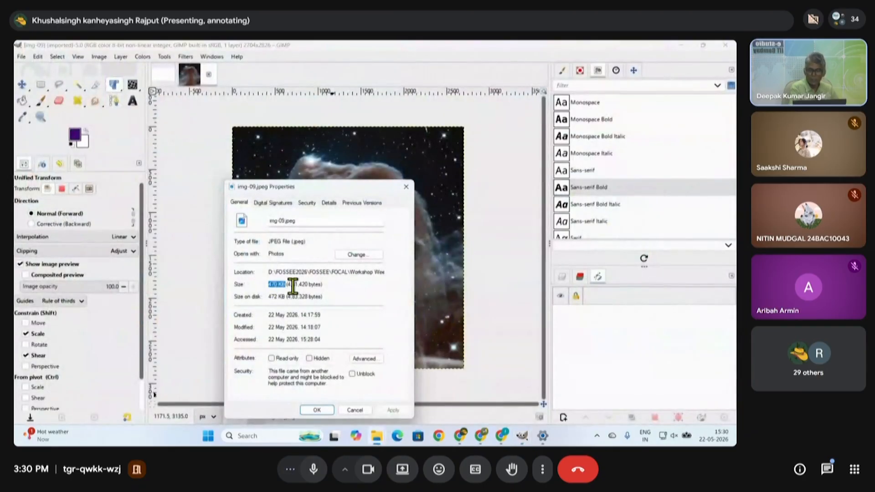
left_click(323, 410)
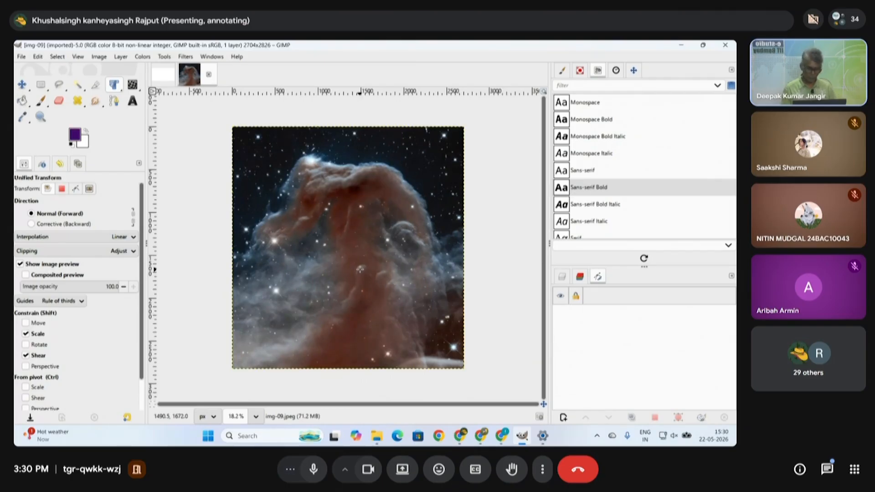
- Minimize GIMP, check the display resolution in the Windows display settings, close the settings, and return to GIMP
left_click(682, 45)
left_click(682, 46)
right_click(413, 148)
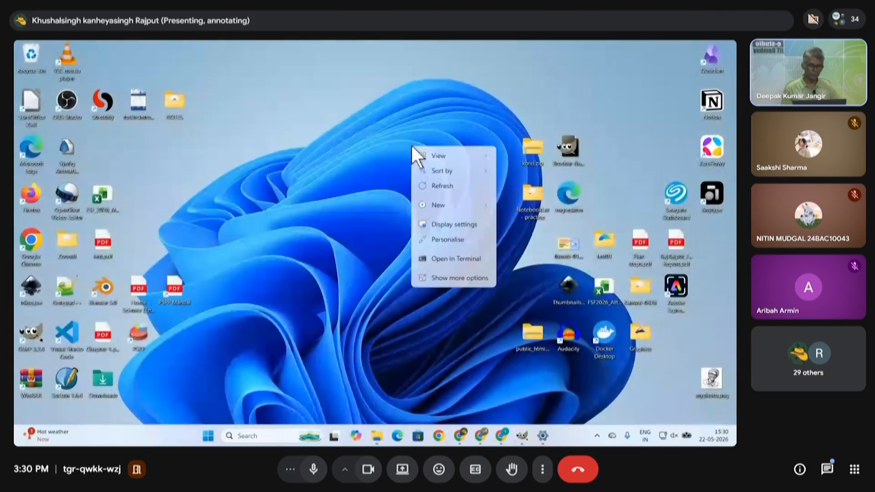
left_click(456, 227)
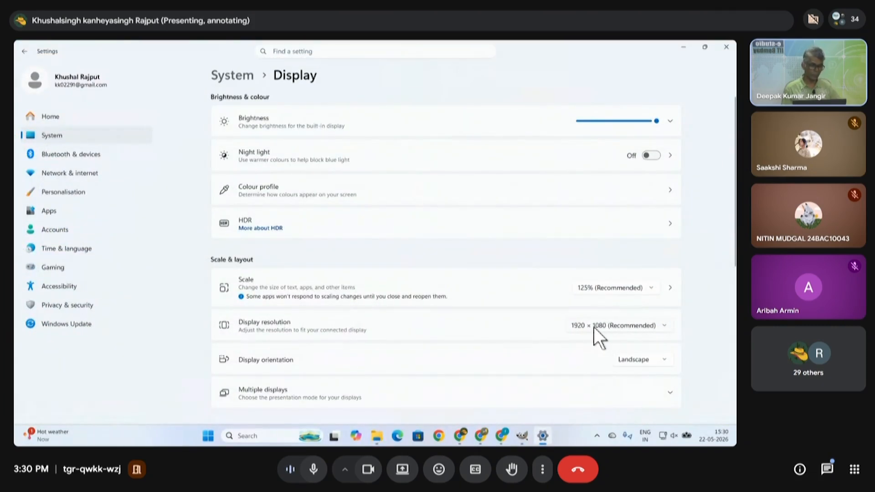
left_click(726, 50)
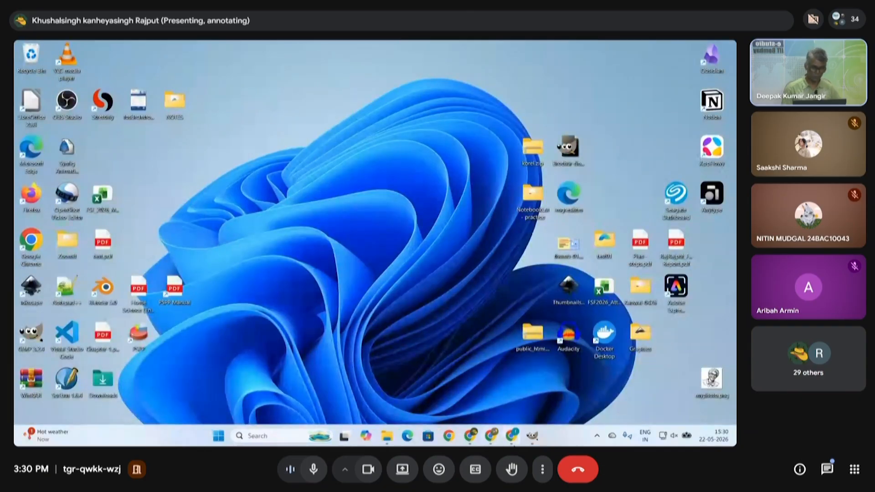
left_click(534, 436)
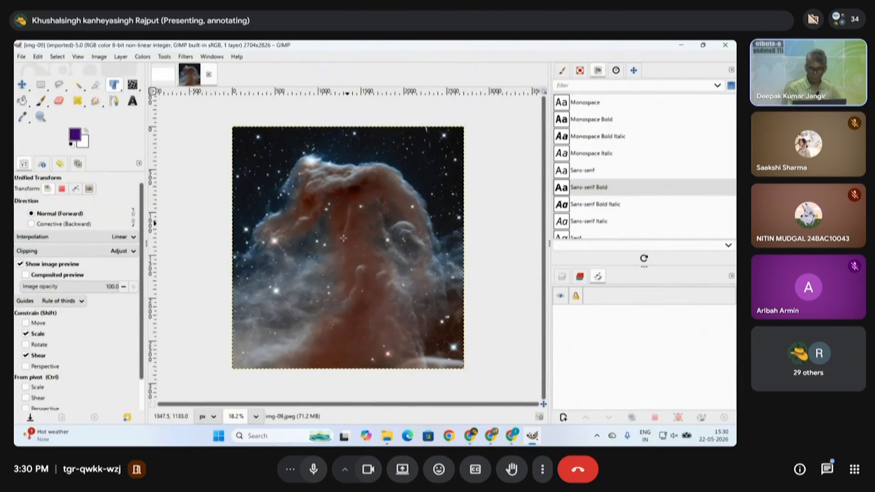
- Set the canvas zoom to 100%, zoom back out to 16.4% to show the whole image, and enlarge the dock holding layers, channels and paths
double_click(239, 416)
type("100")
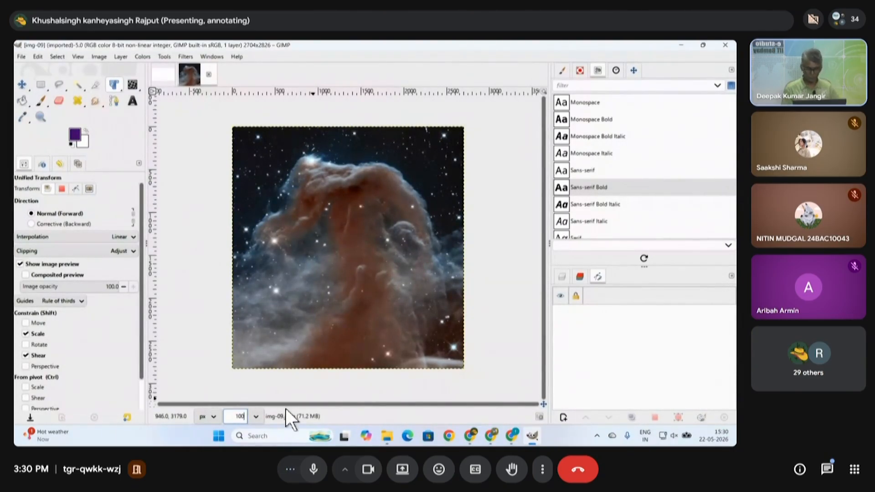
key("Return")
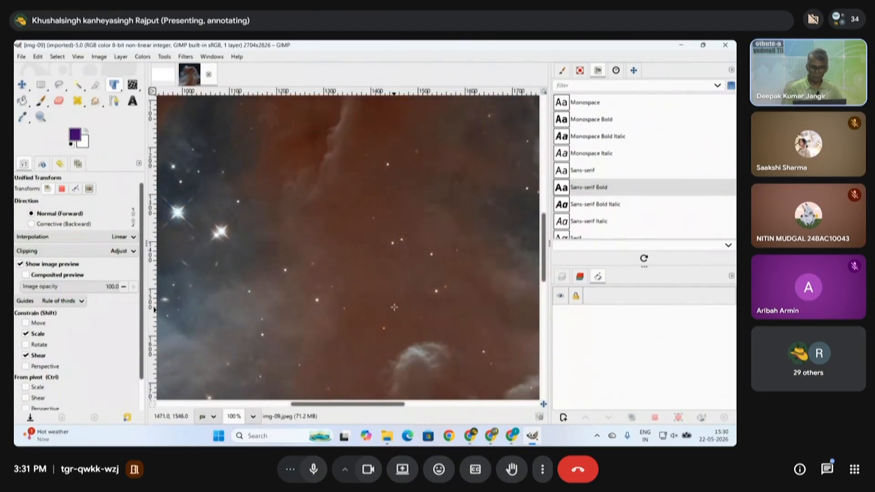
scroll(352, 286, "down", 3)
scroll(352, 286, "down", 3)
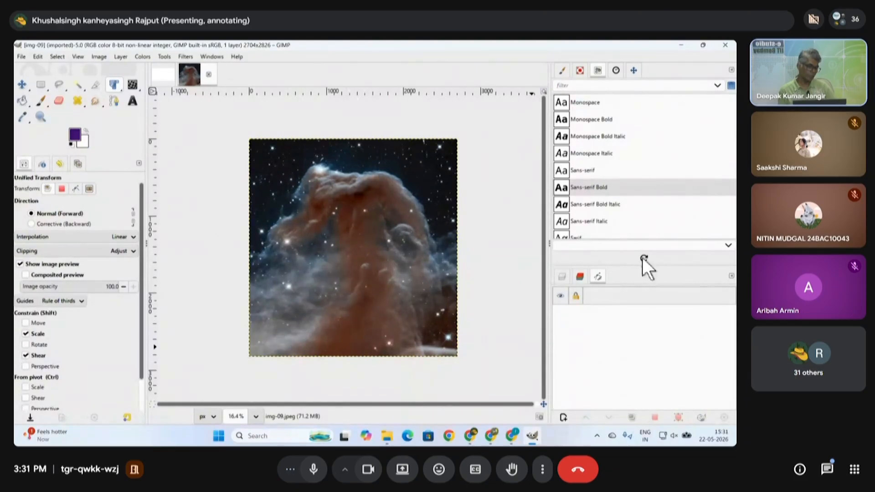
left_click_drag(649, 267, 648, 213)
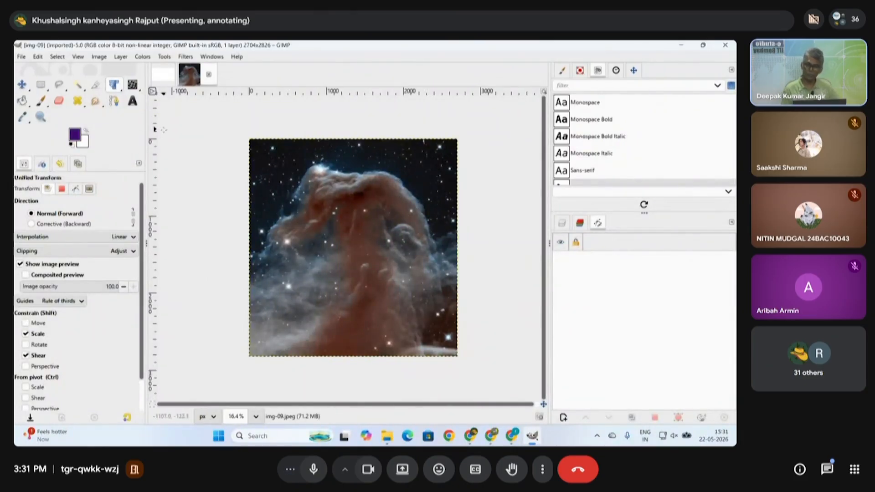
- Shift the image layer partly off the canvas with the Move tool, and move it back into line with the canvas edges
left_click(25, 86)
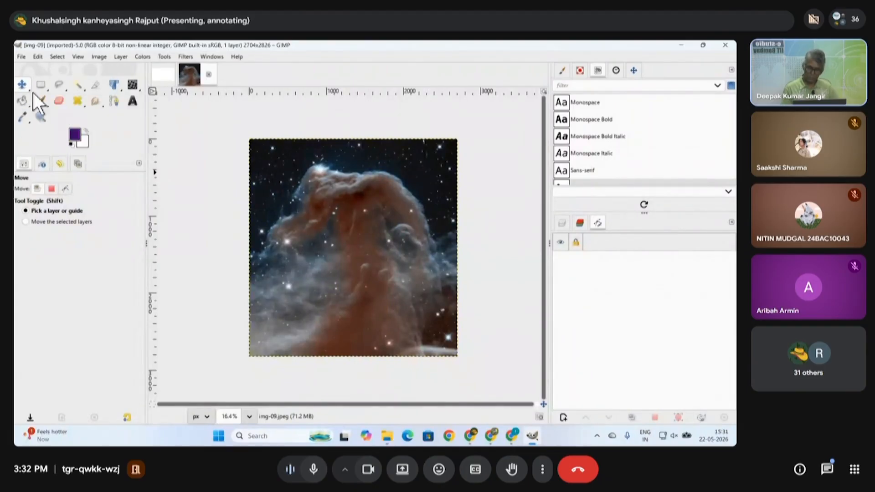
left_click_drag(355, 246, 447, 291)
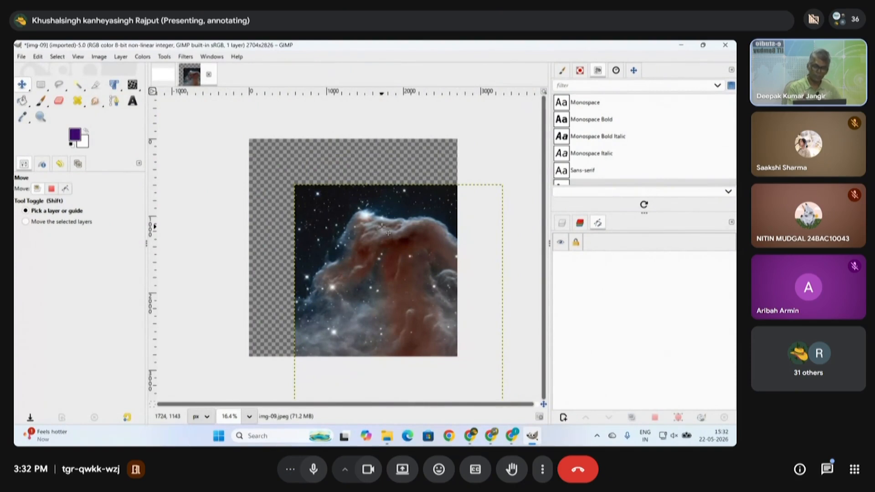
left_click_drag(440, 299, 435, 293)
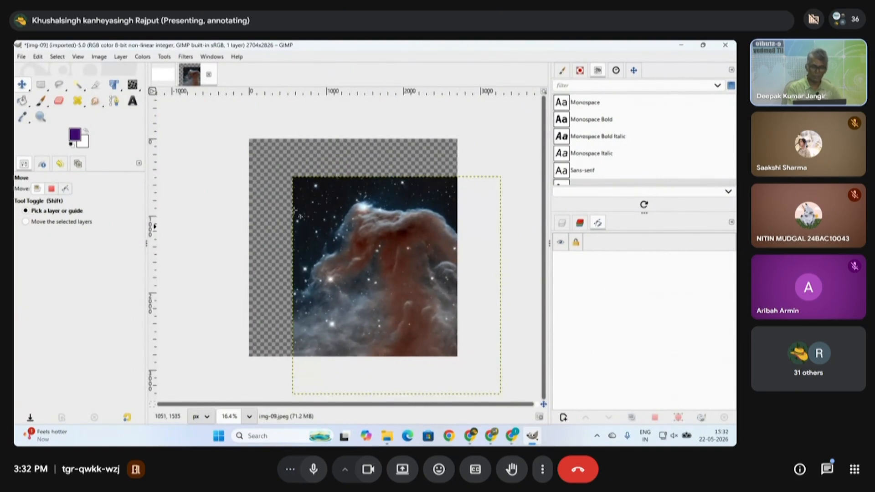
left_click_drag(404, 285, 356, 263)
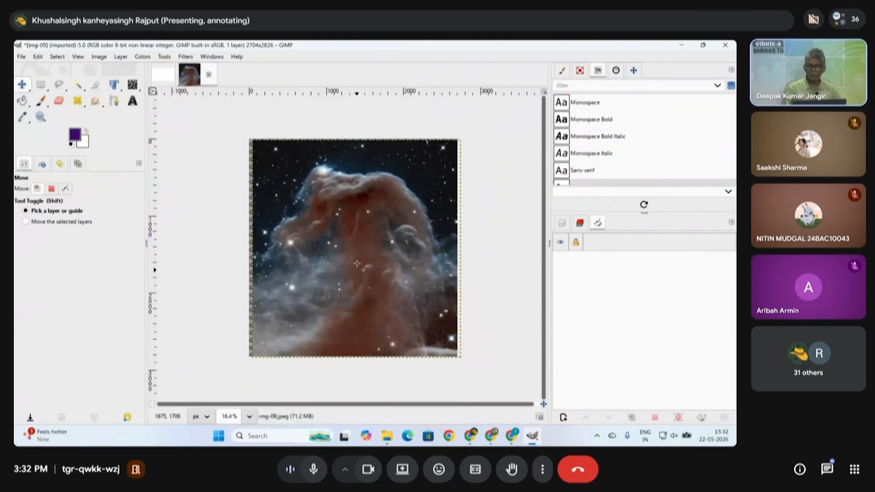
left_click_drag(346, 231, 361, 233)
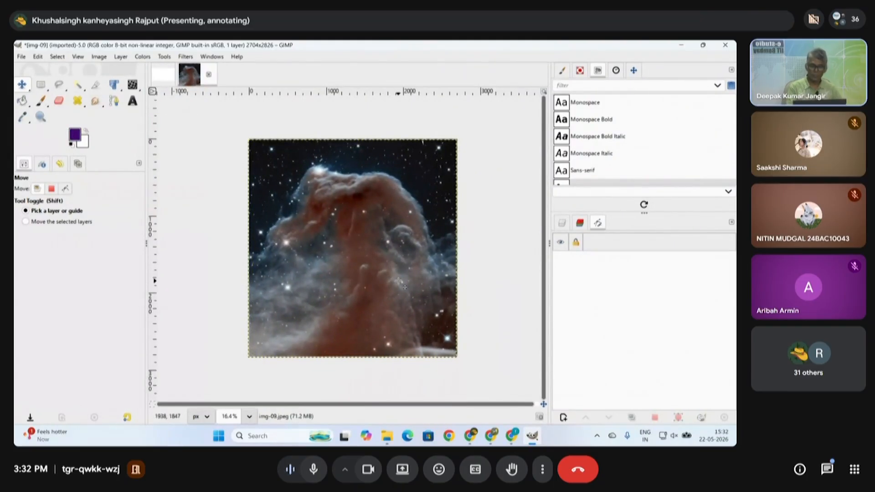
- Open the Scale Image settings for img-09.jpeg and examine its width, height, and X and Y resolution
left_click(100, 57)
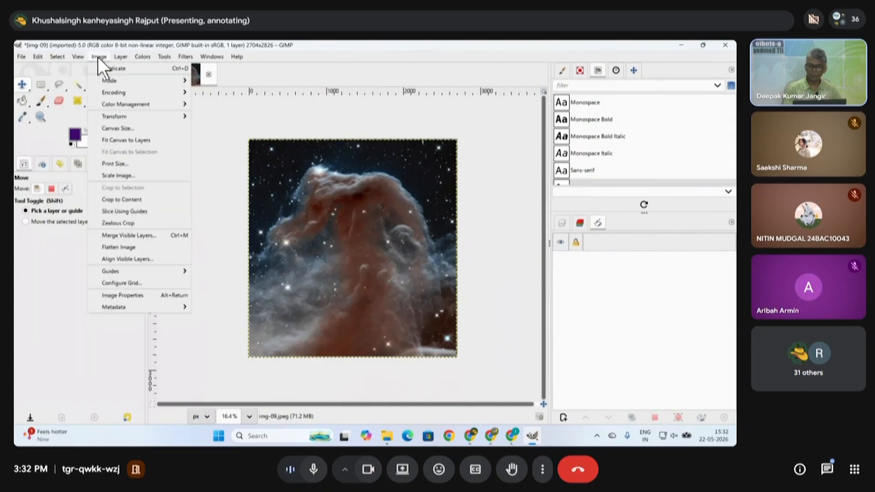
left_click(127, 175)
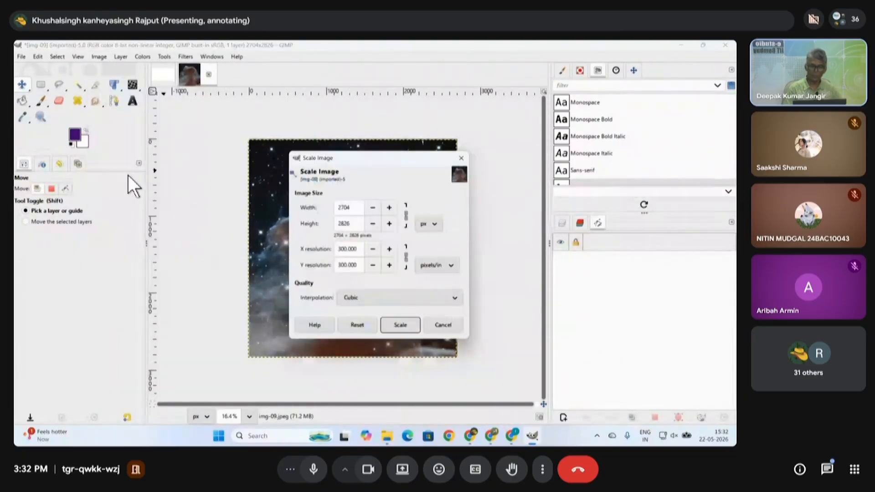
left_click_drag(363, 156, 156, 168)
left_click_drag(140, 218, 119, 232)
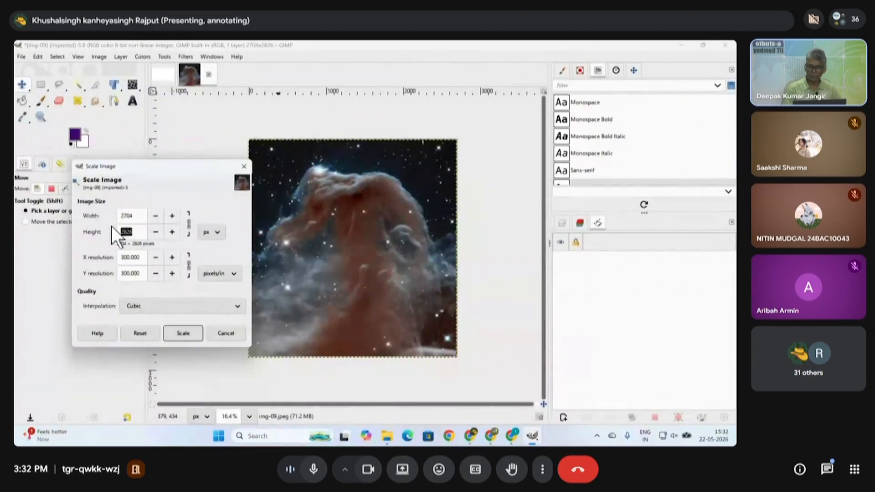
double_click(131, 258)
left_click_drag(142, 275, 121, 282)
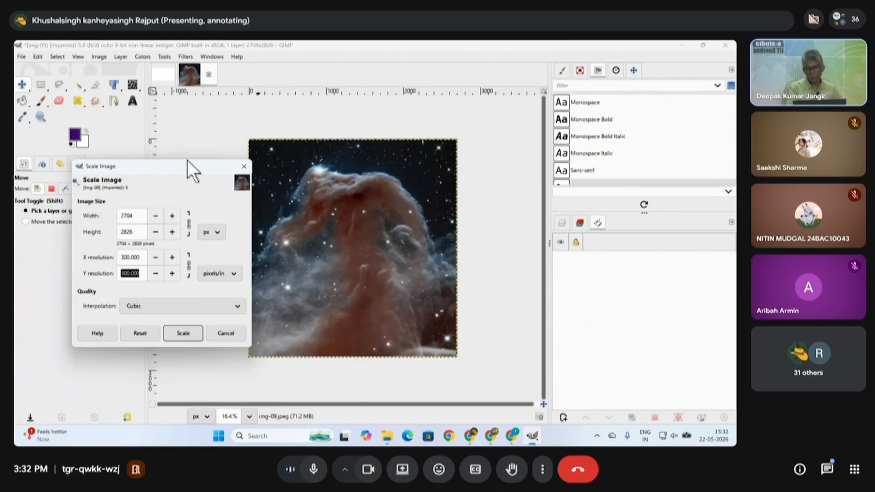
left_click_drag(190, 166, 174, 143)
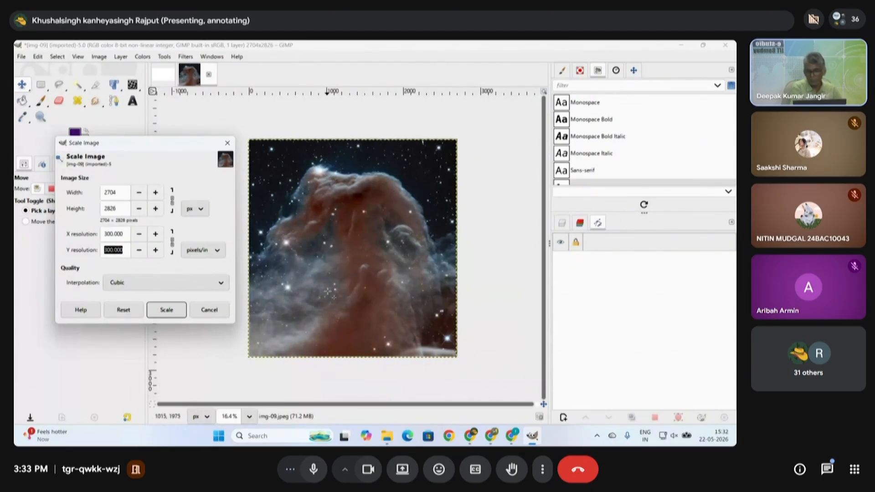
- Try an X and Y resolution of 96 pixels/in in the scale settings, set it back to 300, and cancel the scaling
left_click(114, 234)
type("96")
key("Tab")
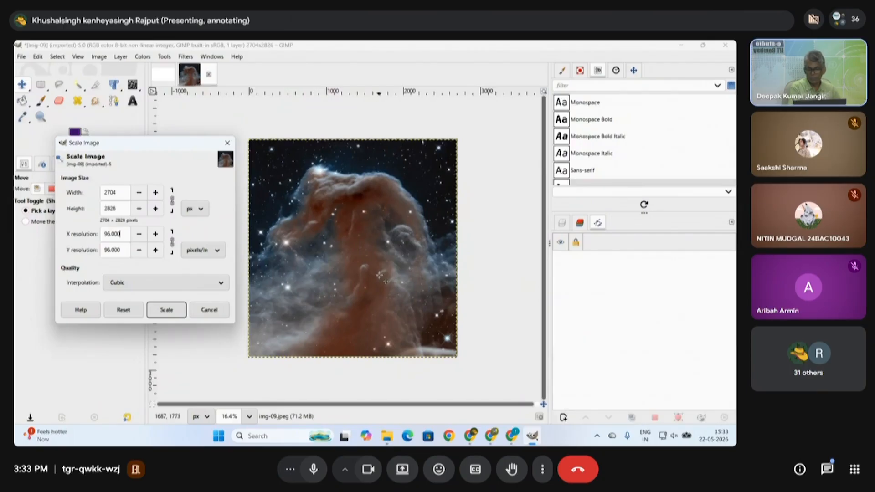
left_click_drag(123, 234, 97, 234)
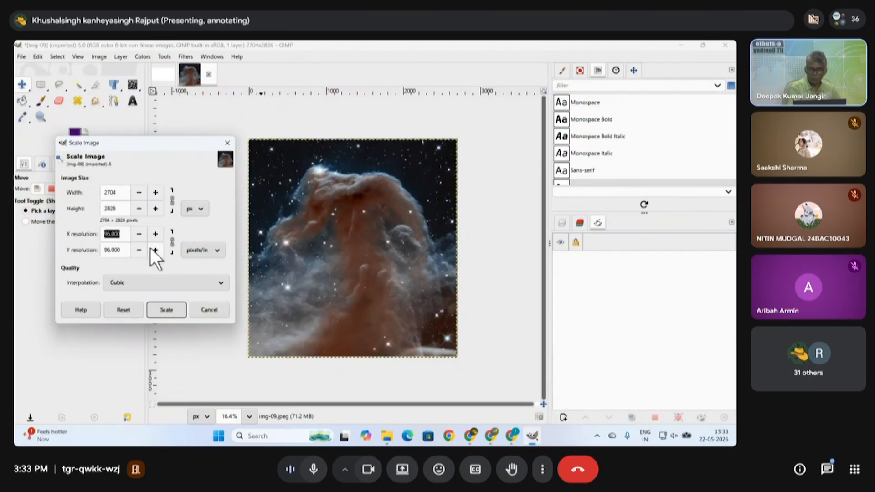
type("300")
left_click(122, 253)
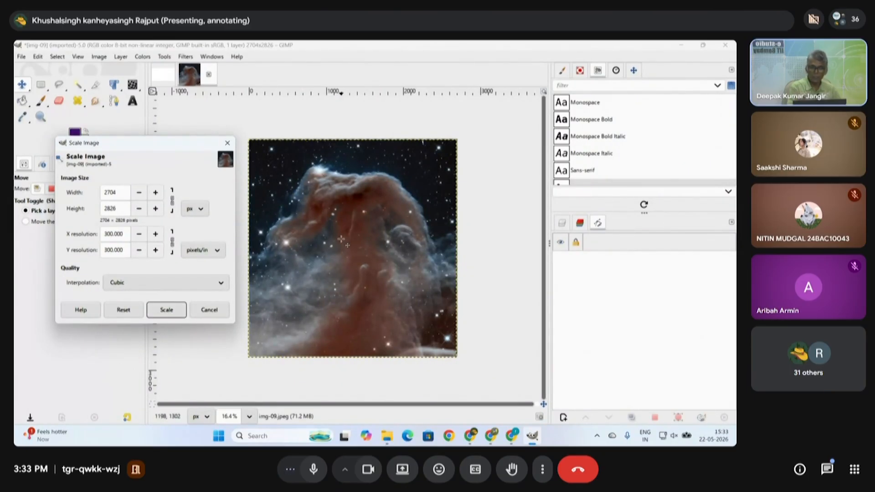
left_click(208, 311)
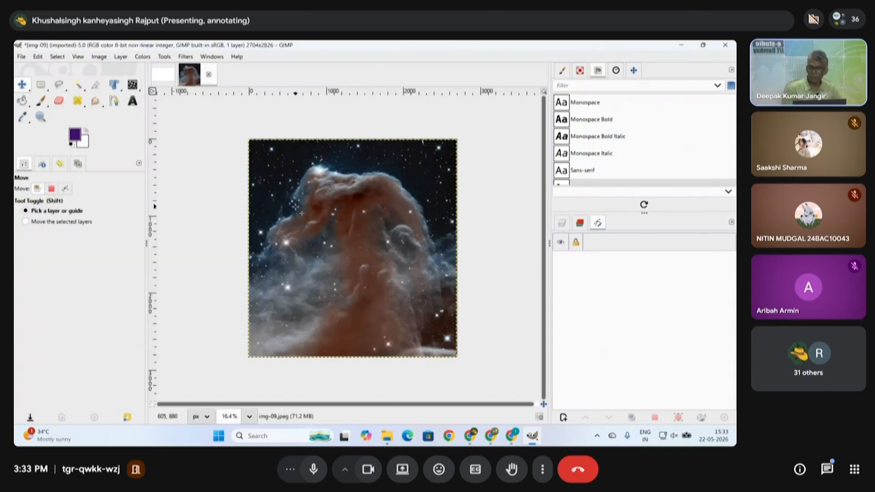
- Shift the image layer partly off the canvas, and resize the canvas with the A4 (300 ppi) template
left_click_drag(320, 213, 396, 309)
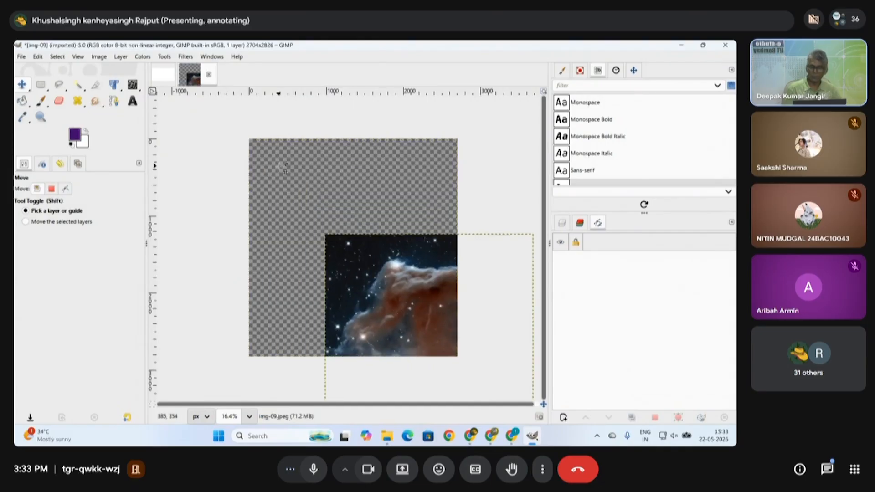
left_click(100, 56)
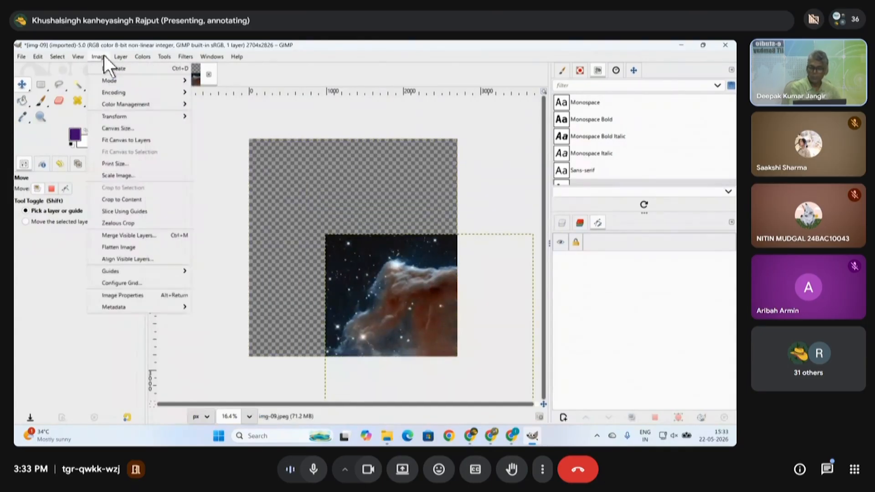
left_click(117, 128)
left_click_drag(407, 120, 216, 122)
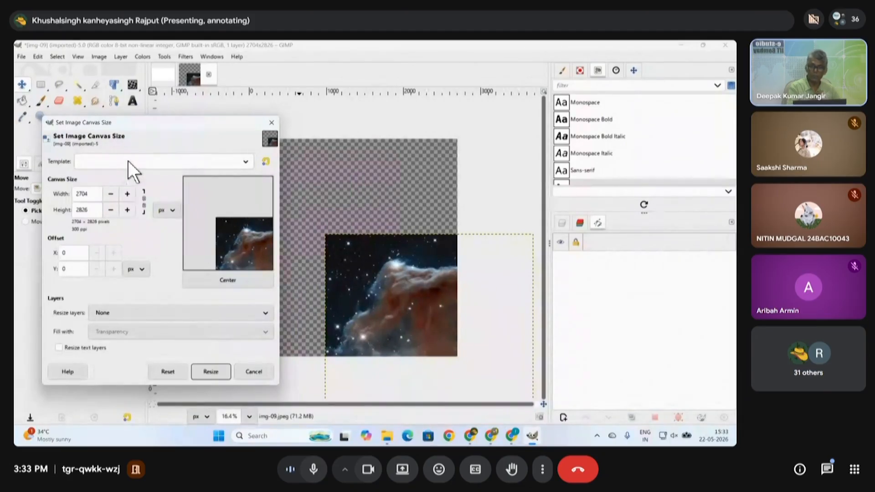
left_click(168, 162)
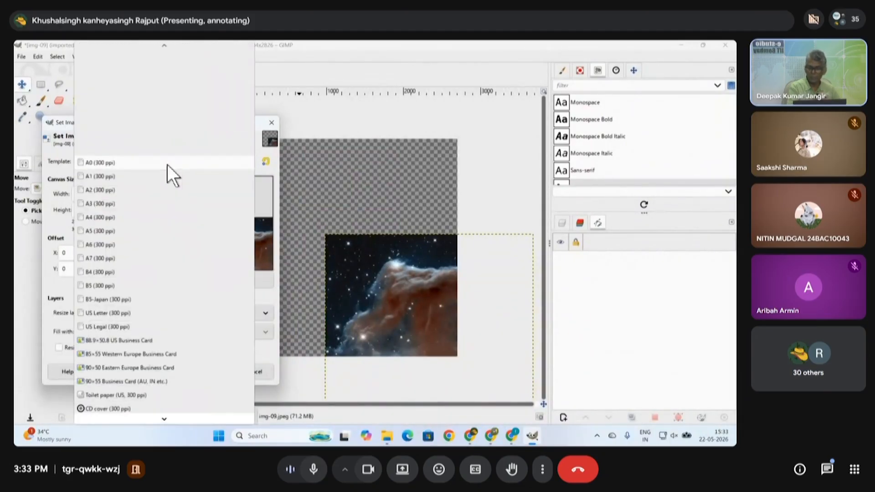
left_click(120, 220)
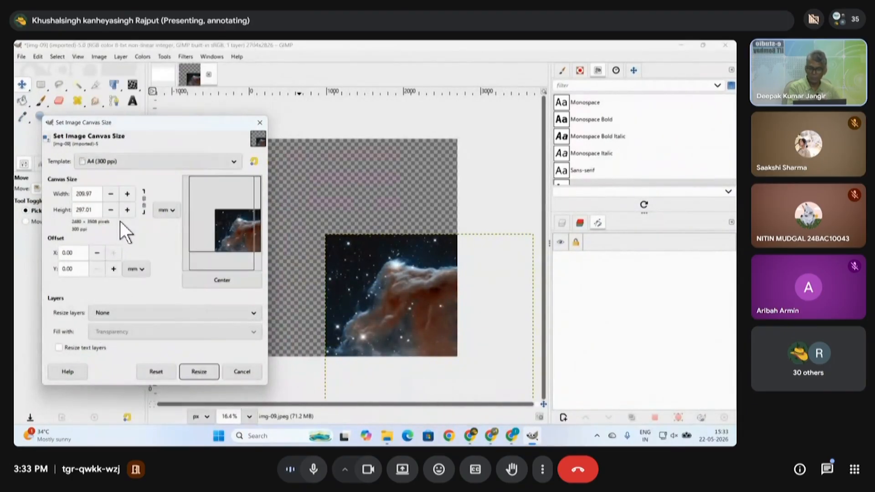
left_click(207, 371)
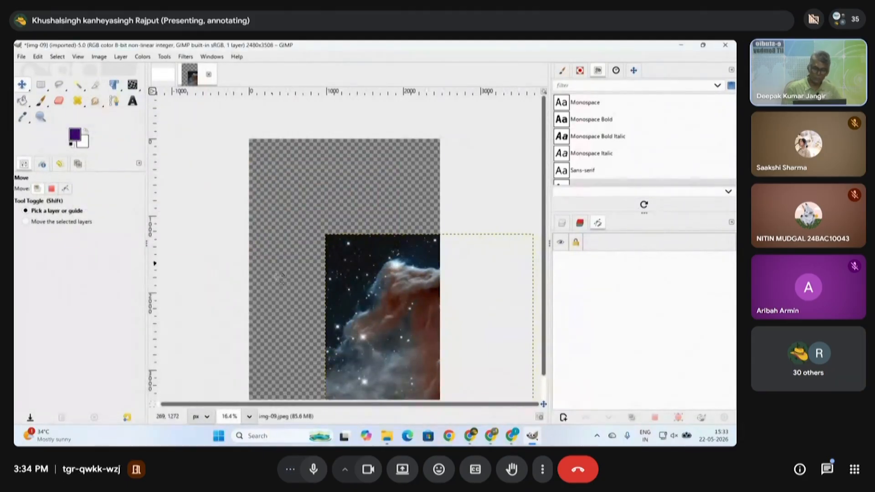
- Reposition the nebula layer several times on the A4 canvas with the Move tool, ending roughly midway down the page
scroll(297, 287, "down", 1)
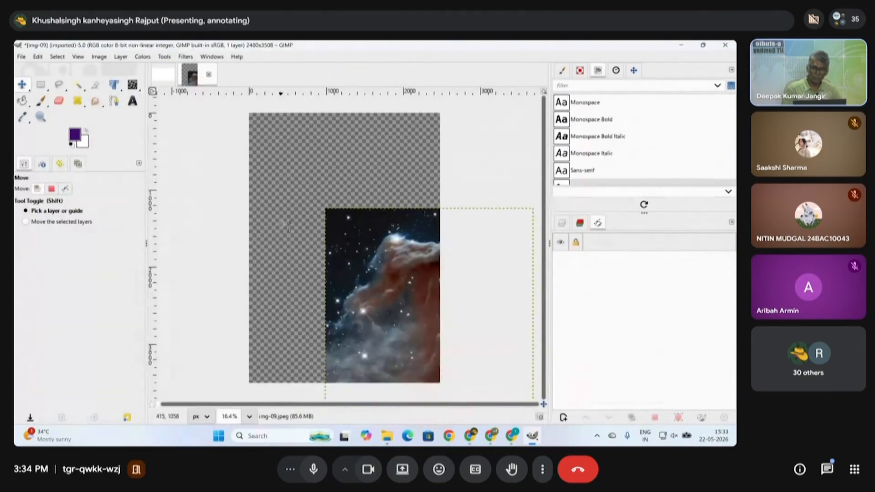
left_click_drag(386, 306, 320, 240)
left_click_drag(364, 257, 354, 289)
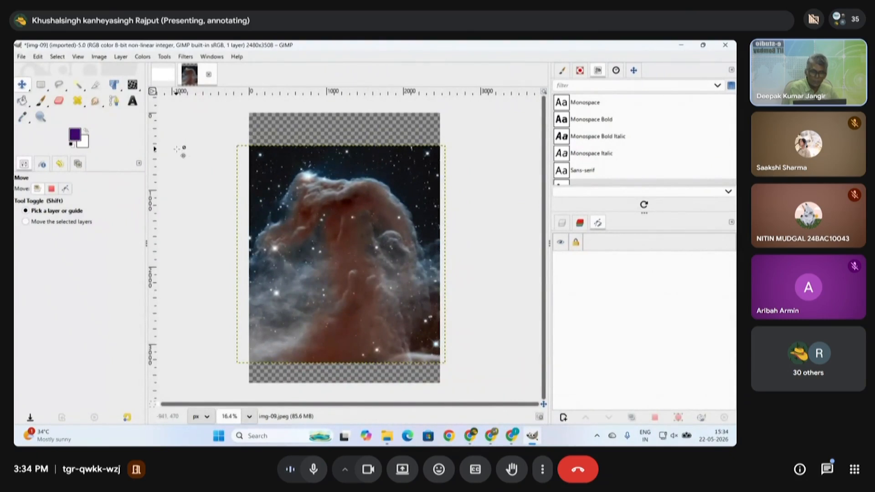
left_click_drag(414, 248, 425, 212)
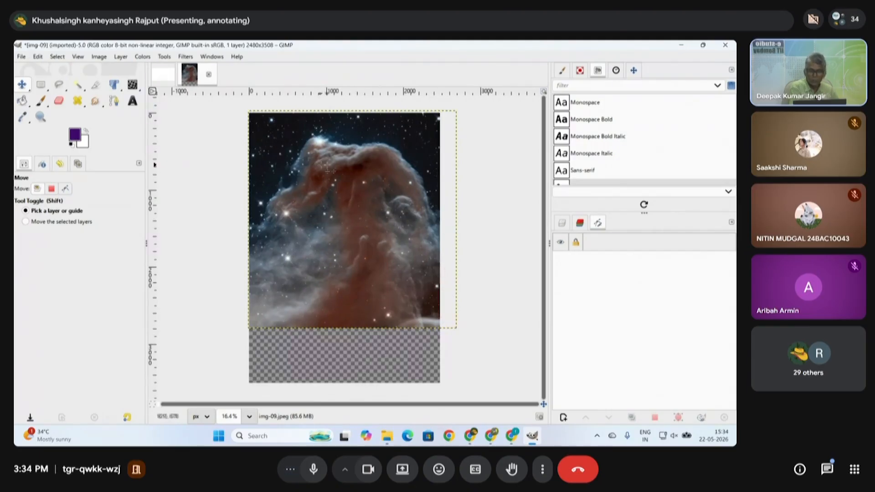
left_click_drag(329, 165, 337, 225)
left_click_drag(386, 280, 374, 211)
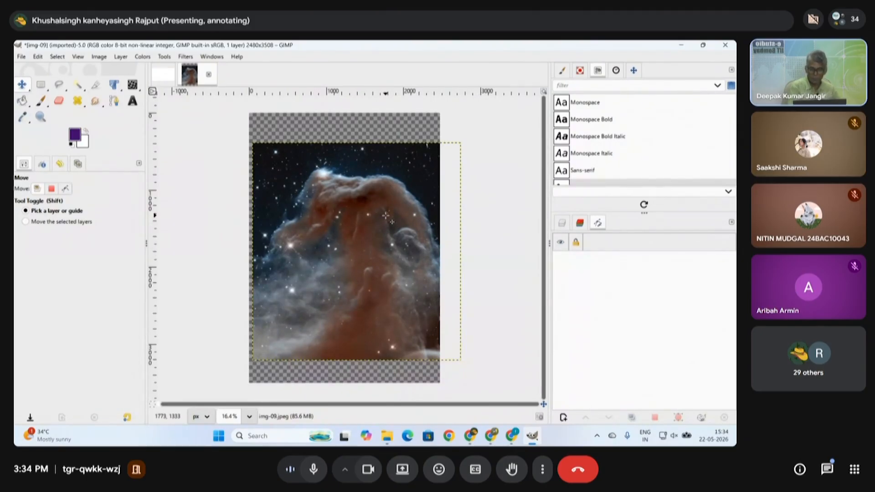
- Undo the layer moves and the A4 canvas resize
key("ctrl")
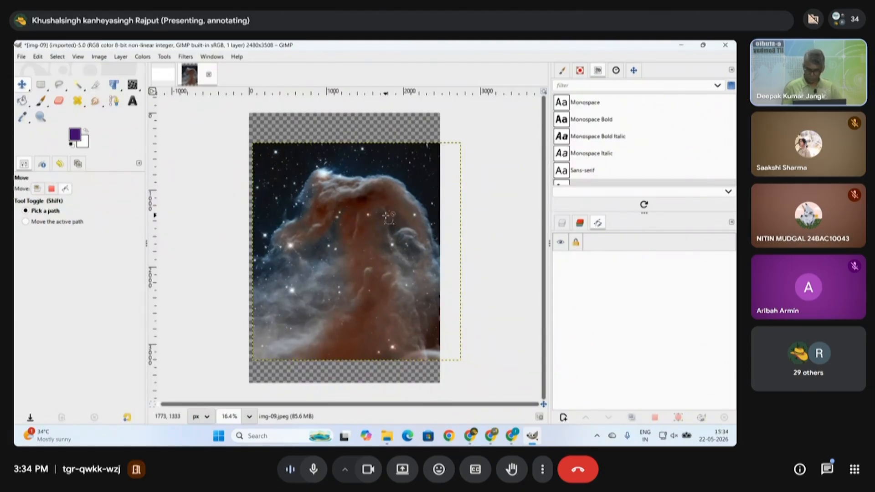
key("ctrl+z")
key("ctrl+z")
key("ctrl+z")
key("ctrl+z")
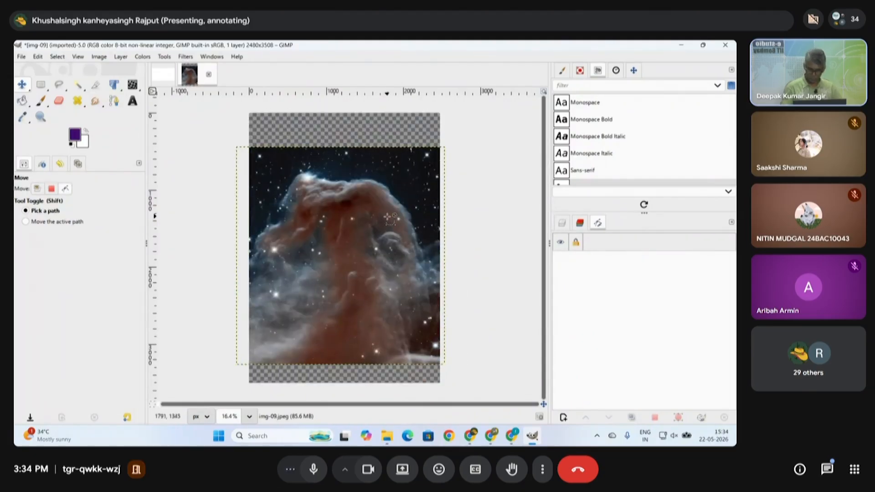
key("ctrl+z")
key("ctrl+z")
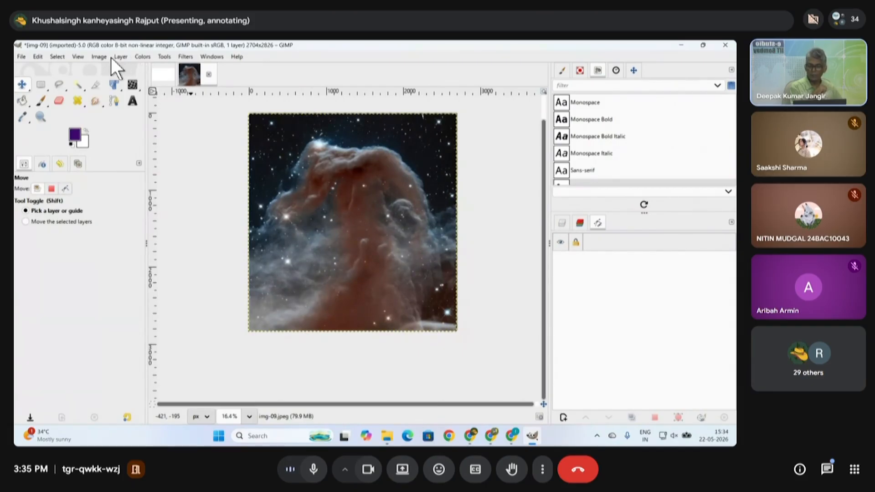
- Resize the canvas of img-09.jpeg to 1920 × 800 px without resizing its layer
left_click(97, 56)
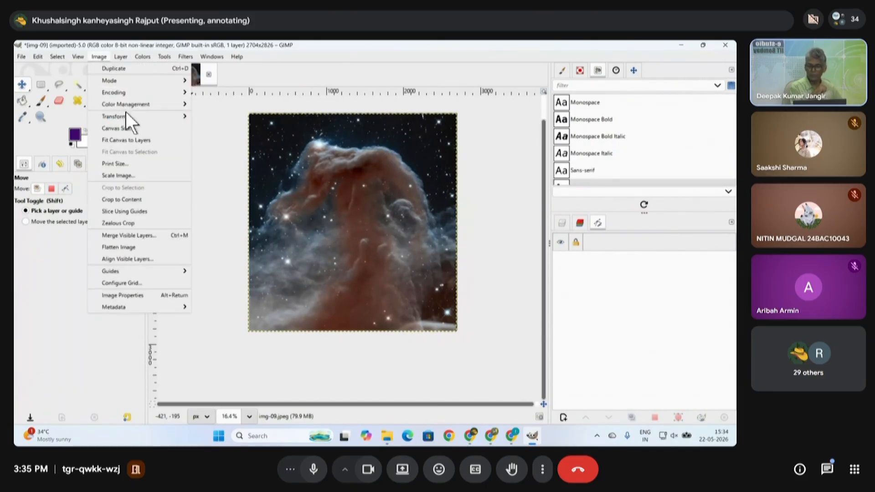
left_click(127, 128)
left_click_drag(313, 189, 229, 188)
type("09")
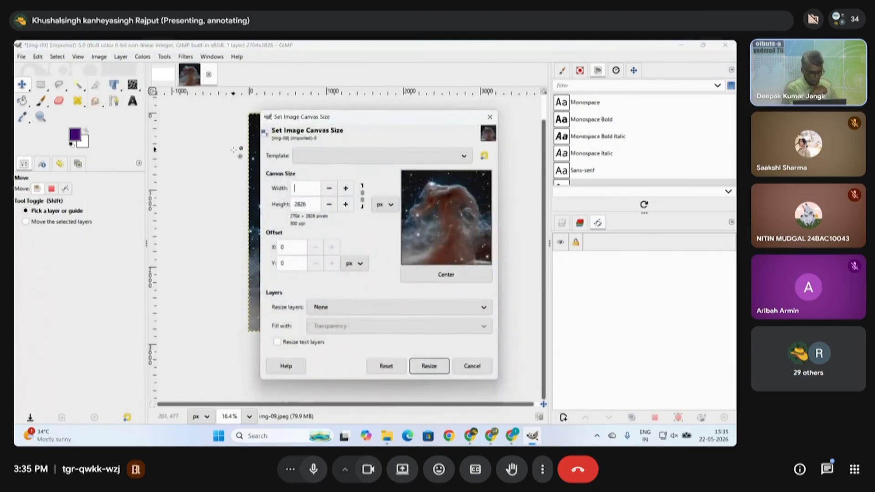
type("20")
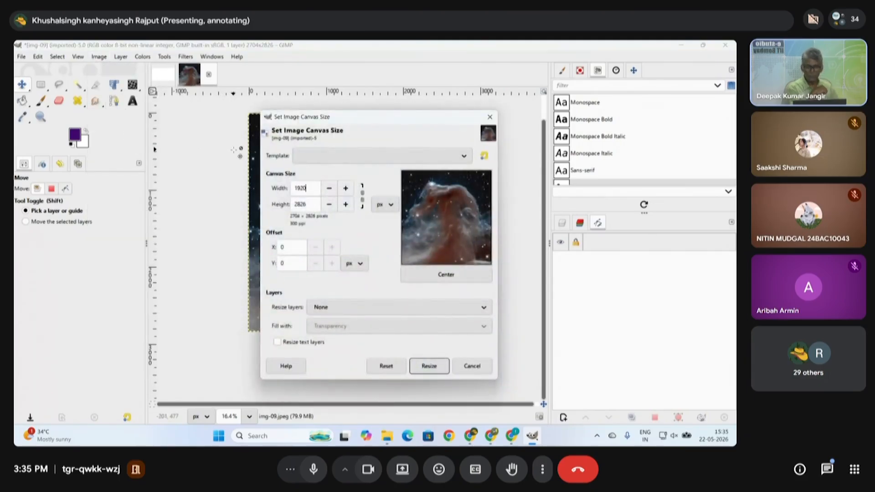
left_click(312, 205)
left_click_drag(311, 205, 253, 196)
type("800")
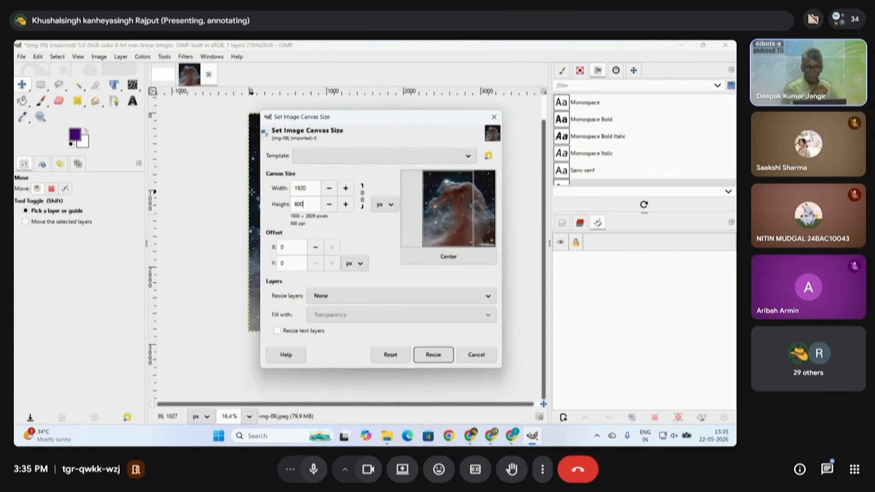
key("Return")
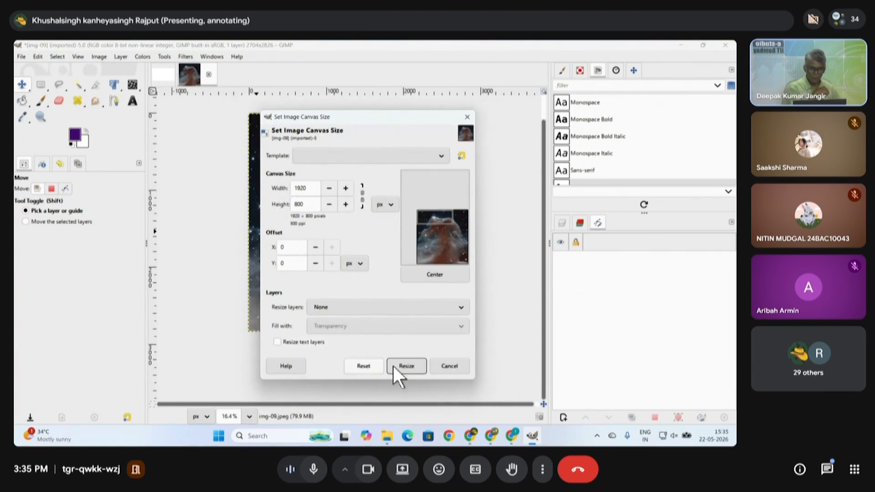
left_click(406, 366)
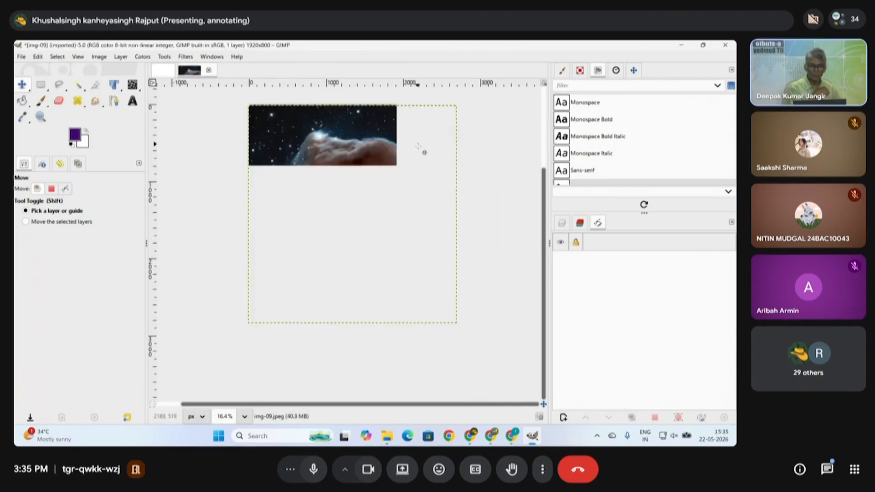
- Undo the 1920 × 800 px canvas resize and shift the image layer partly off the canvas's lower right
key("ctrl")
key("ctrl+z")
key("ctrl+z")
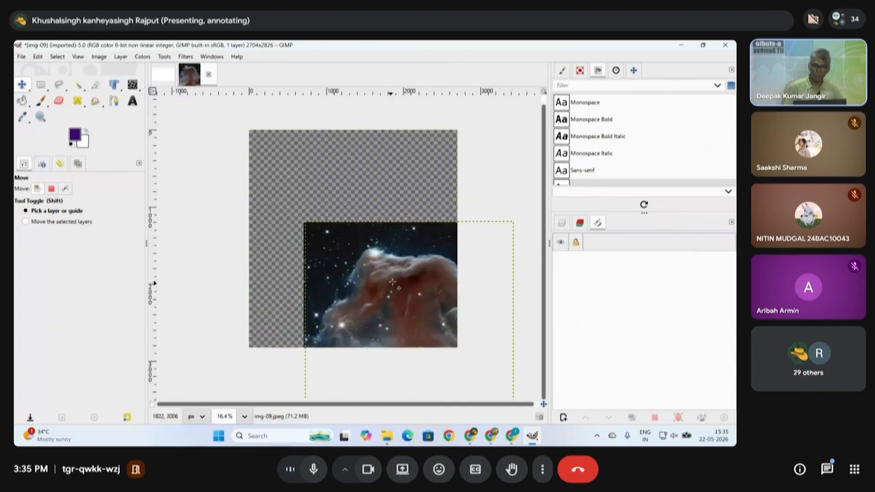
left_click(100, 56)
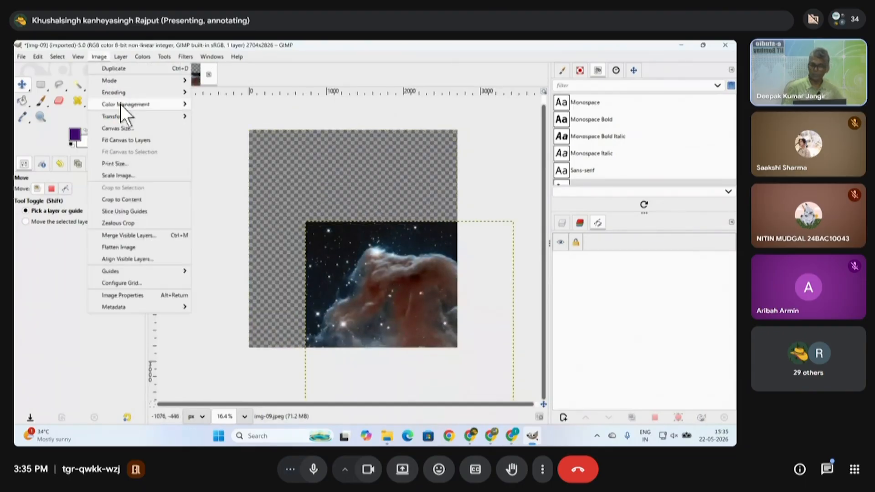
left_click(122, 128)
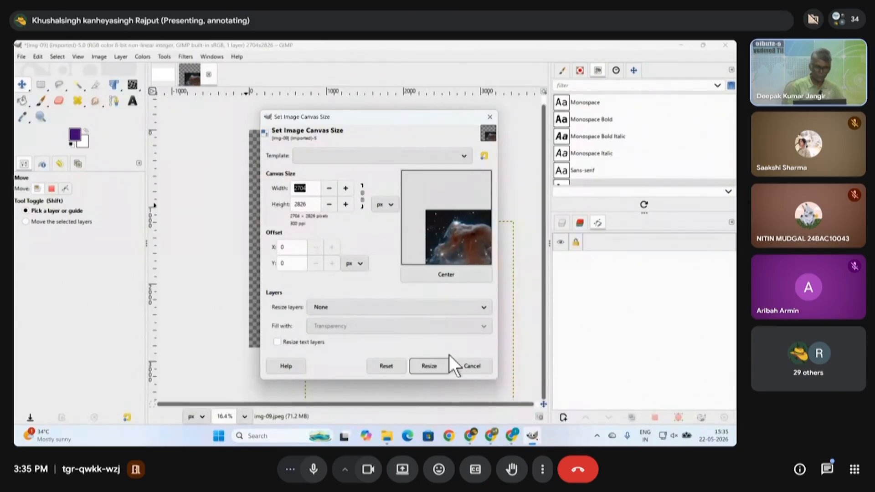
left_click(472, 367)
- Create a new blank image 1920 px wide and 800 px high
left_click(26, 57)
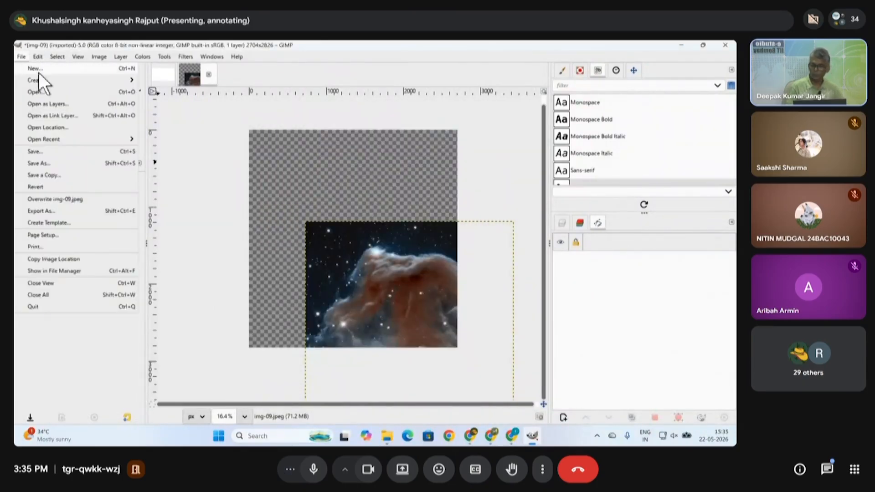
left_click(38, 73)
type("1920")
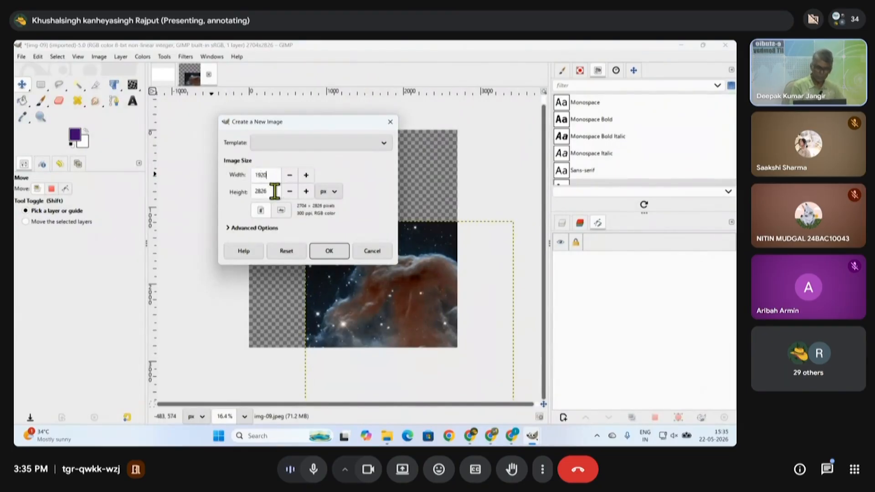
left_click_drag(275, 192, 222, 185)
type("800")
left_click(329, 251)
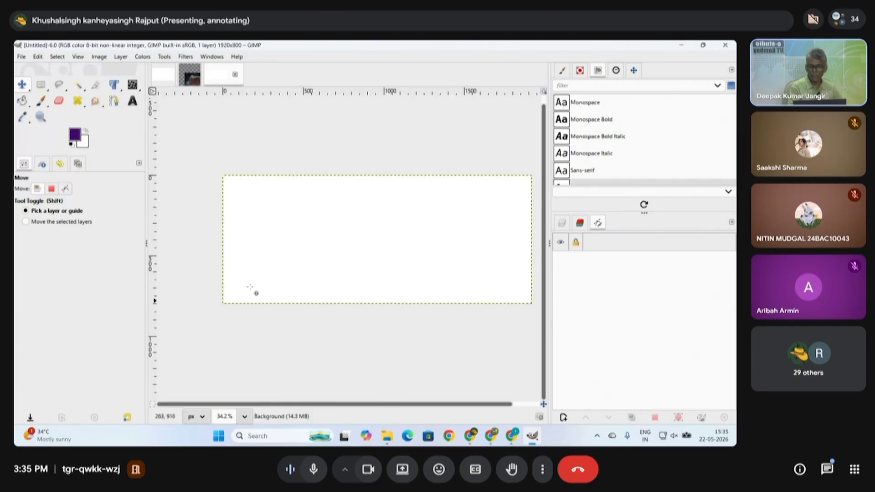
- Return to img-09.jpeg and move its layer back up over most of the canvas
left_click(187, 75)
left_click_drag(380, 274, 335, 196)
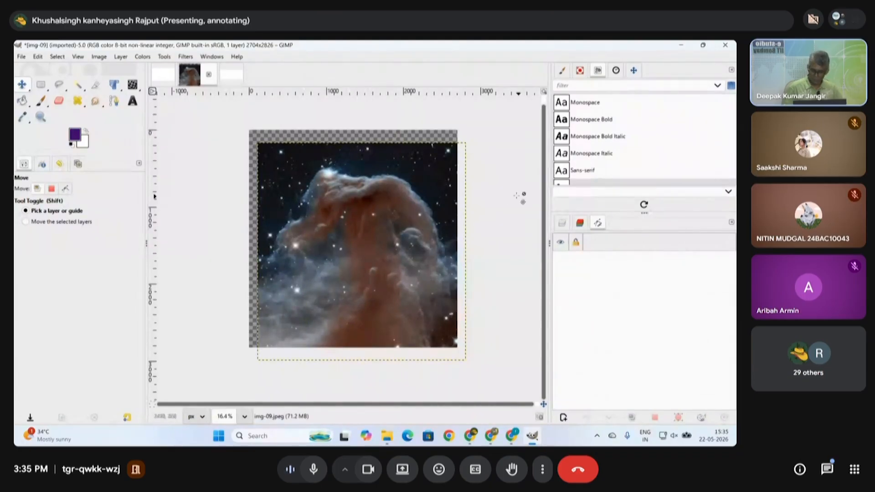
- Cut the nebula layer out of img-09.jpeg and paste it into the blank 1920 × 800 px image
key("ctrl+x")
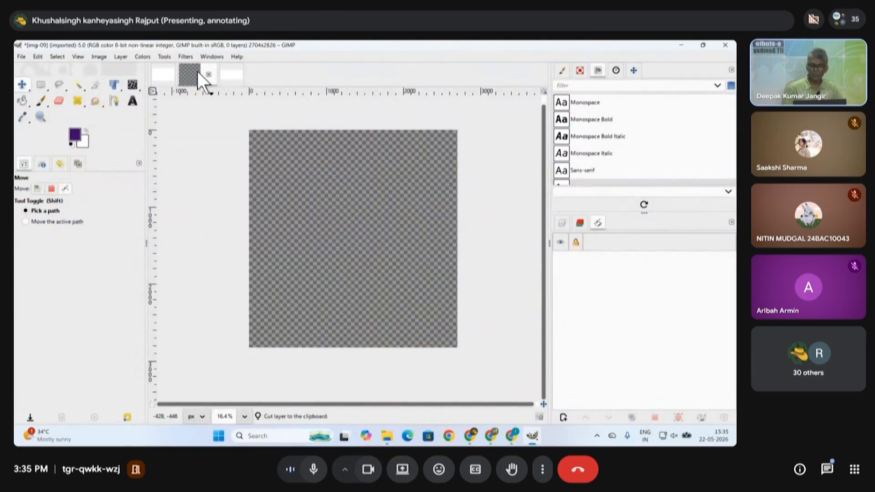
left_click(161, 70)
left_click(223, 75)
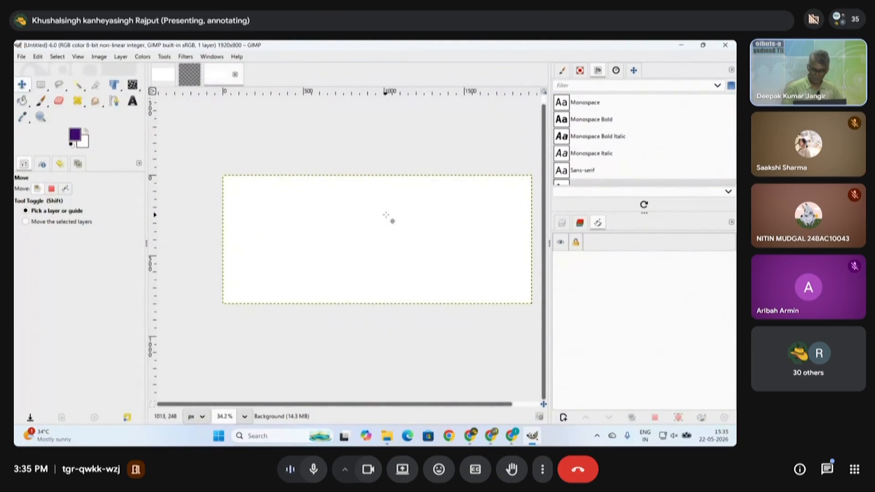
key("ctrl+v")
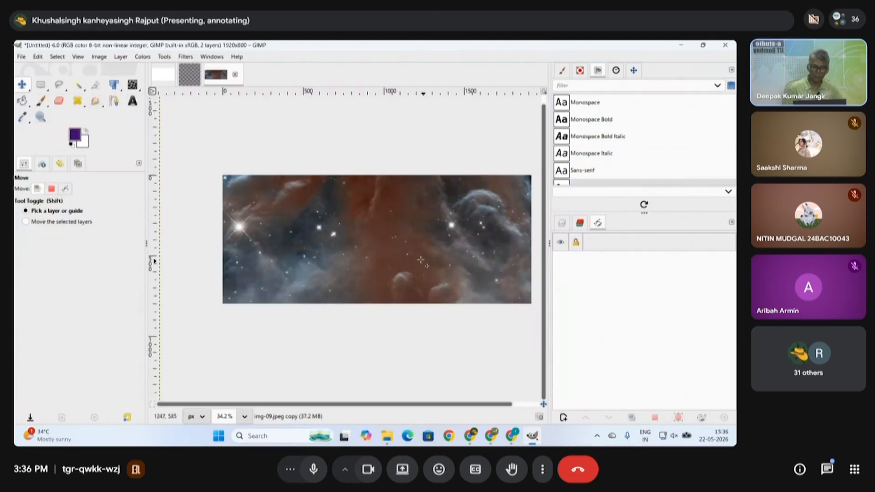
- Try to distort the pasted layer's perspective with Unified Transform by pulling its upper-left corner inward
left_click(115, 86)
left_click(448, 295)
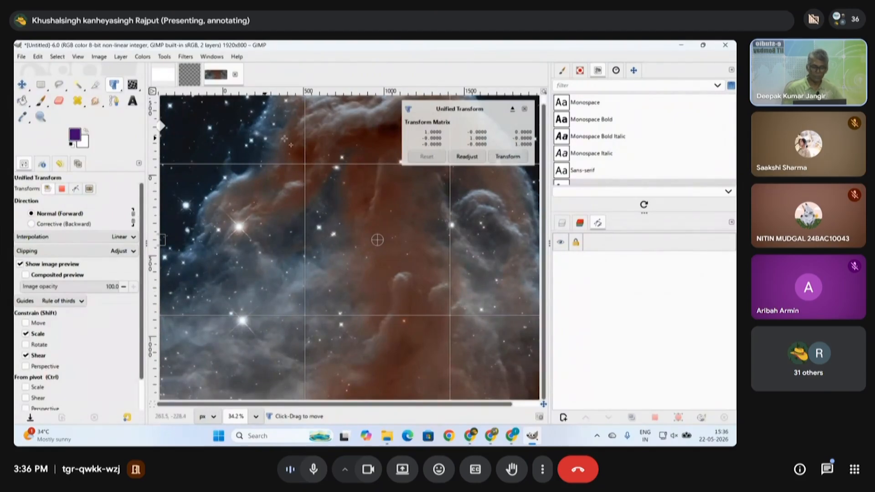
scroll(385, 277, "down", 4, "ctrl")
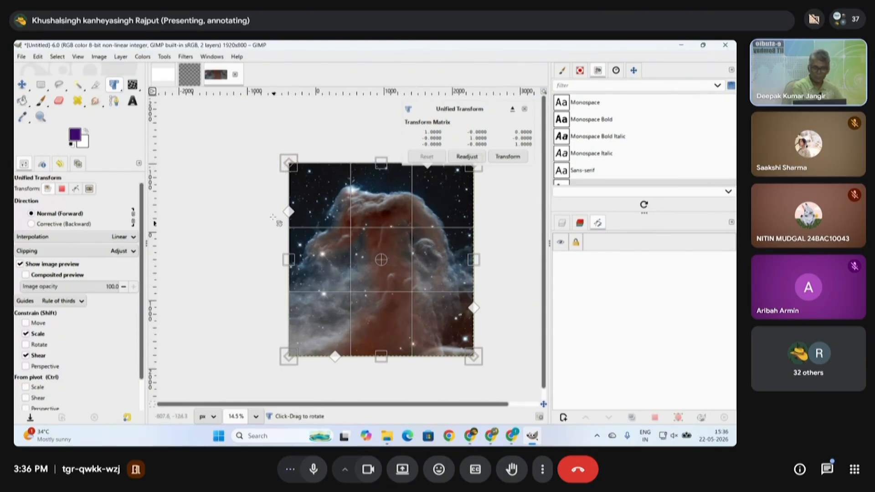
left_click_drag(288, 162, 347, 216)
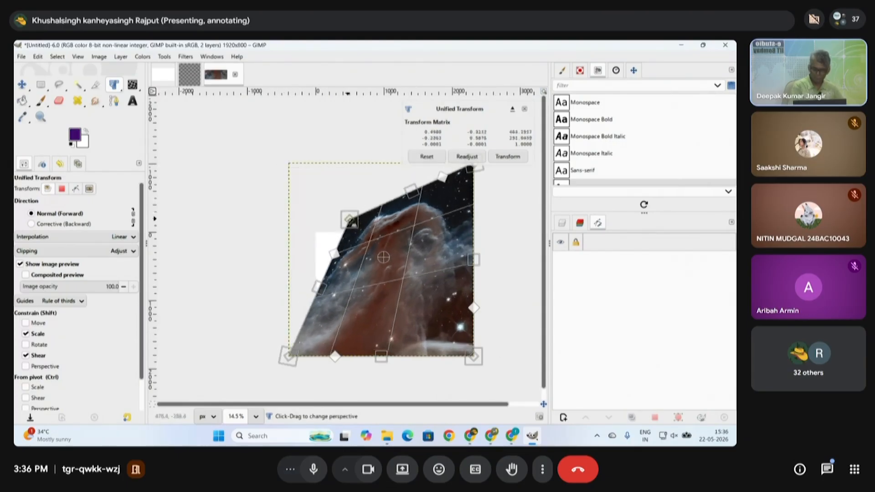
key("Return")
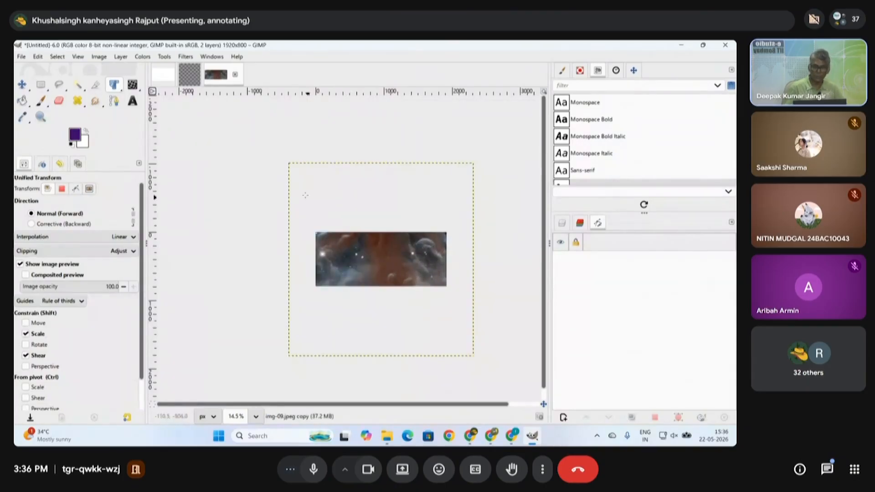
- Scale the pasted layer proportionally to about the canvas width with Unified Transform and align its upper edge near the canvas top
left_click(345, 257)
left_click_drag(474, 357, 441, 312)
key("ctrl+z")
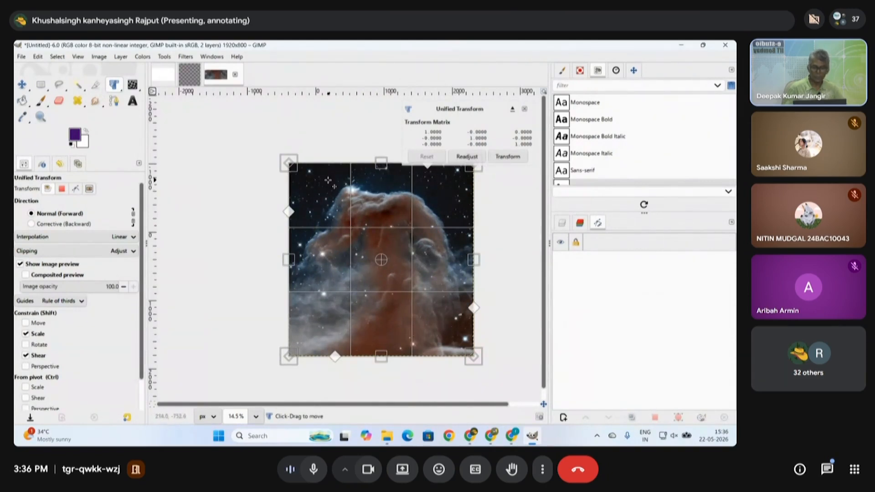
left_click_drag(391, 177, 387, 228)
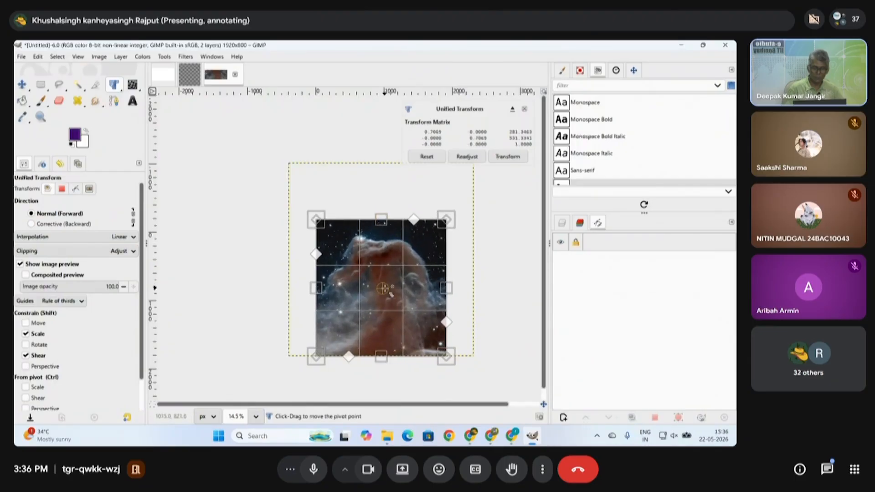
left_click_drag(399, 275, 395, 285)
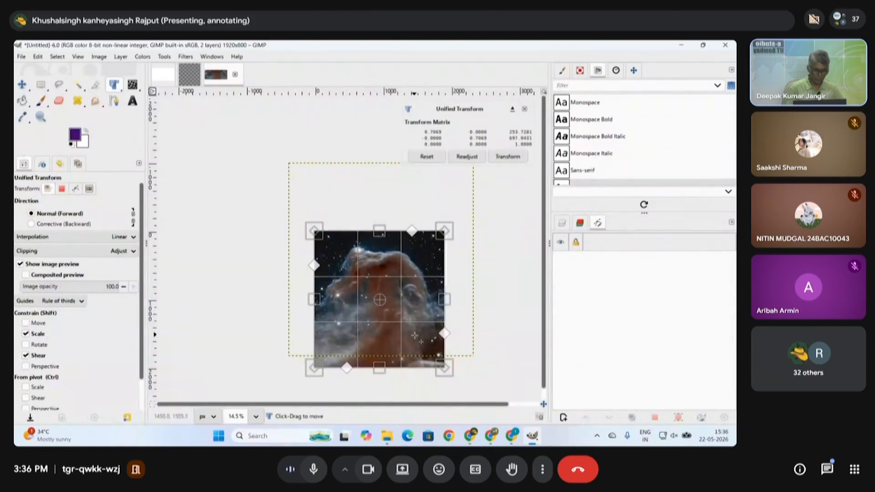
key("Return")
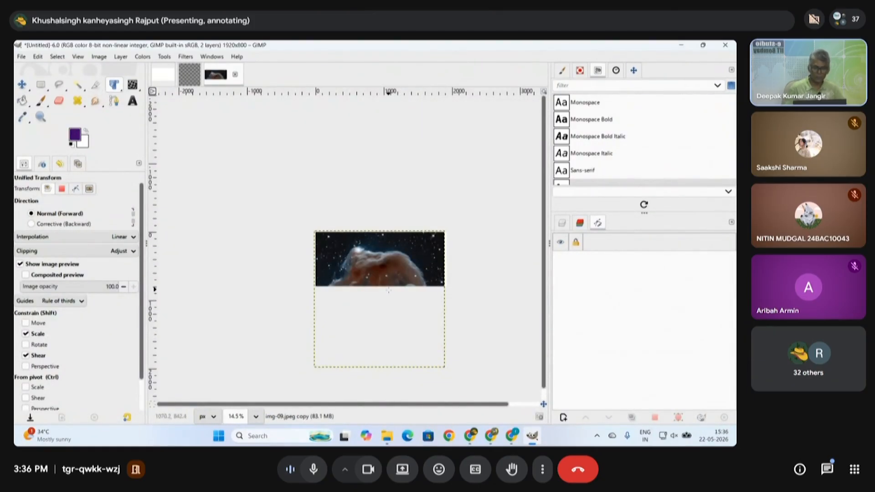
- Scale the layer down proportionally with Unified Transform so it fits within the canvas height at the canvas's left end
scroll(379, 267, "up", 3)
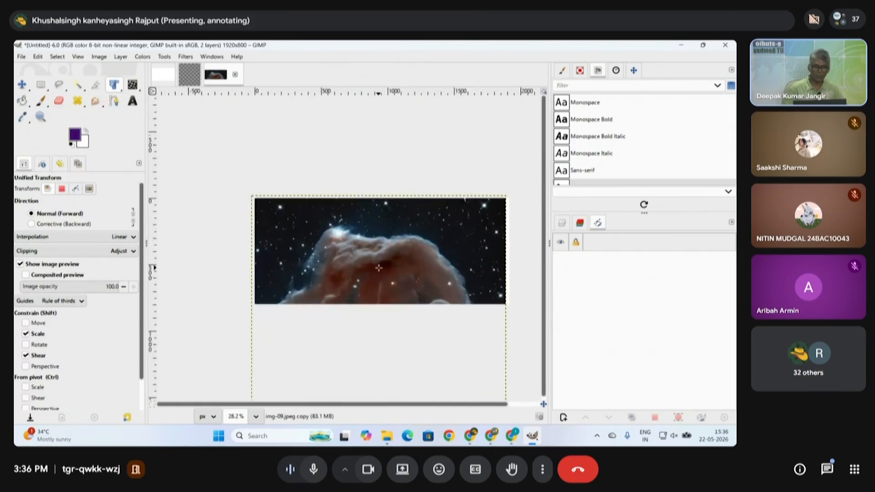
key("ctrl")
scroll(384, 261, "down", 2)
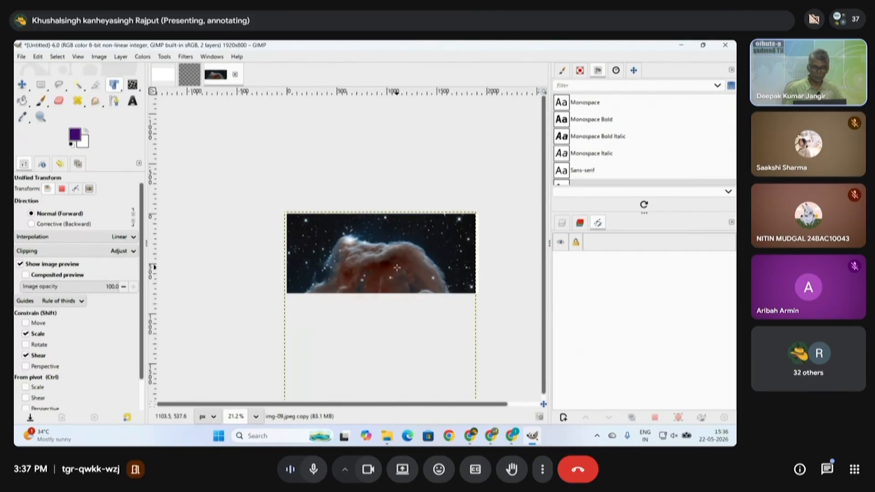
scroll(396, 325, "down", 1)
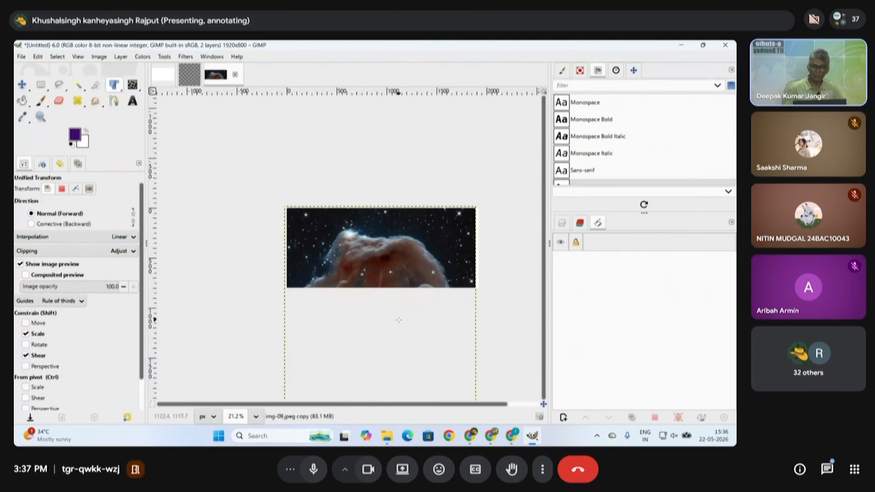
left_click(380, 268)
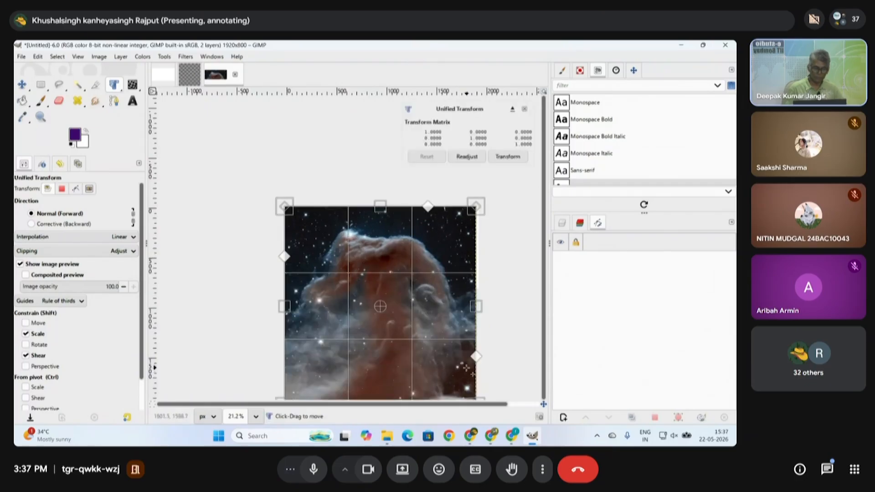
left_click_drag(487, 313, 348, 261)
scroll(349, 261, "up", 3)
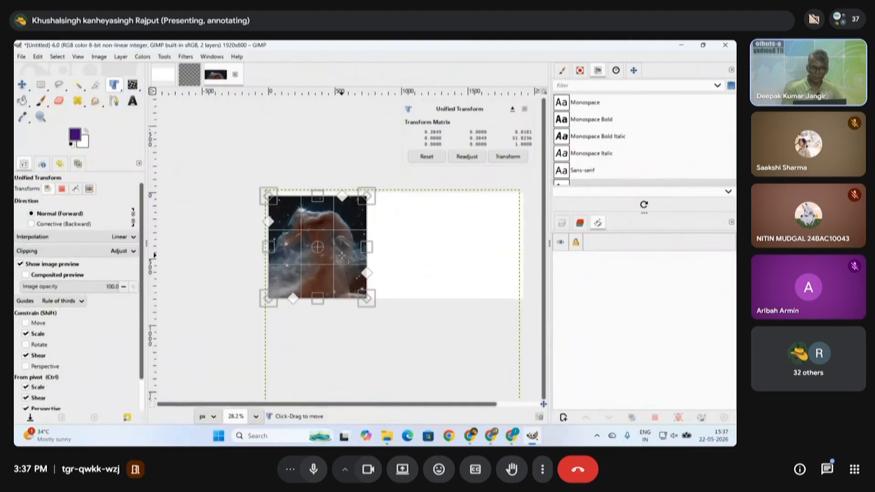
key("Return")
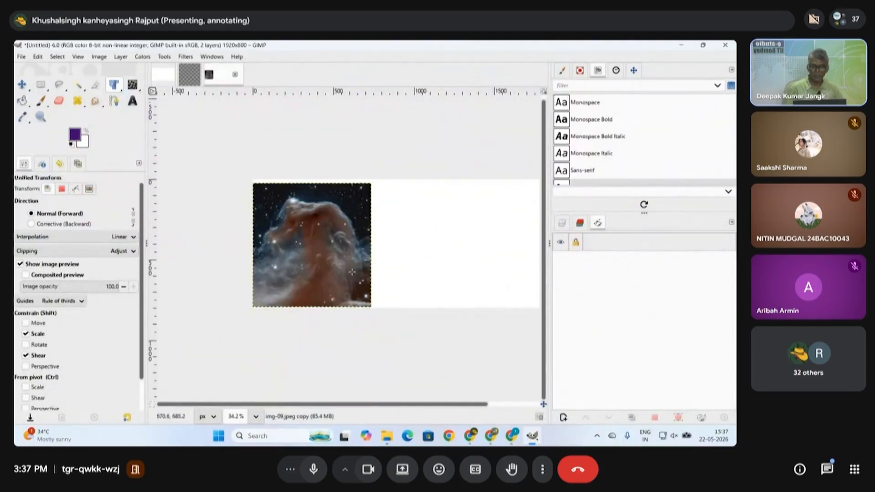
scroll(323, 258, "down", 2)
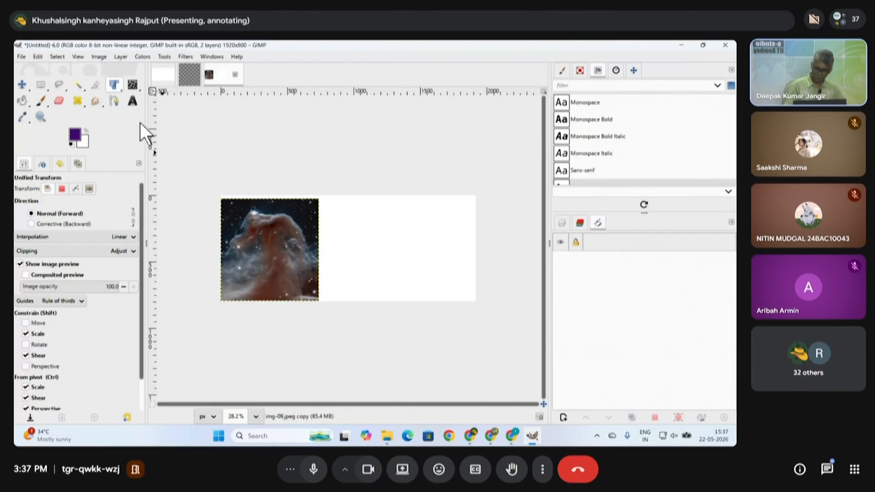
- Annotate the screen near the canvas with the dimensions 1920 and 800, and clear the annotation
left_click_drag(309, 170, 311, 192)
type("1920")
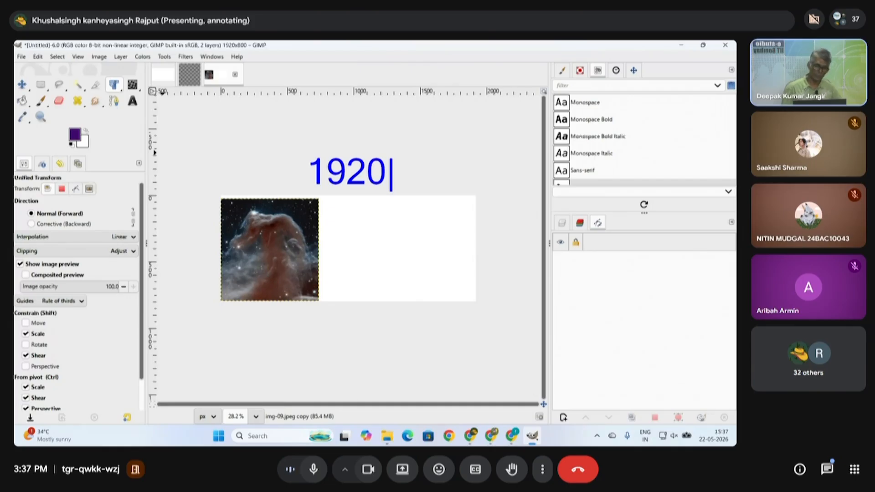
key("Return")
type("800")
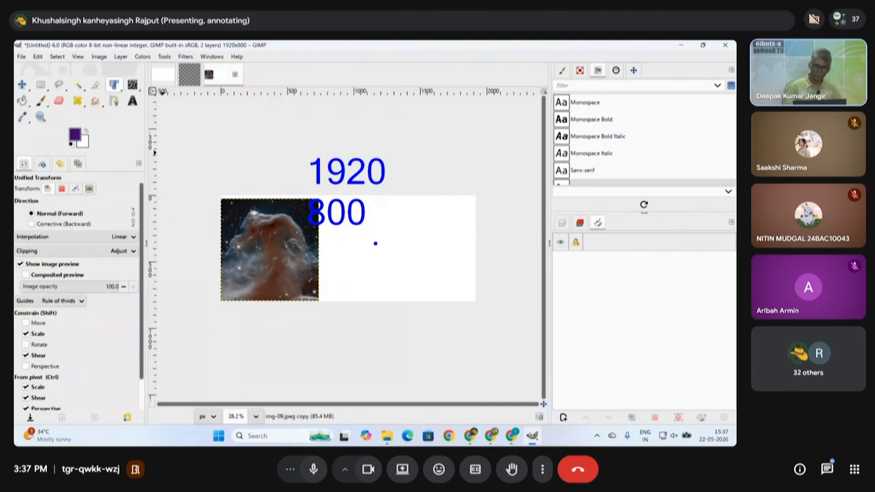
key("Escape")
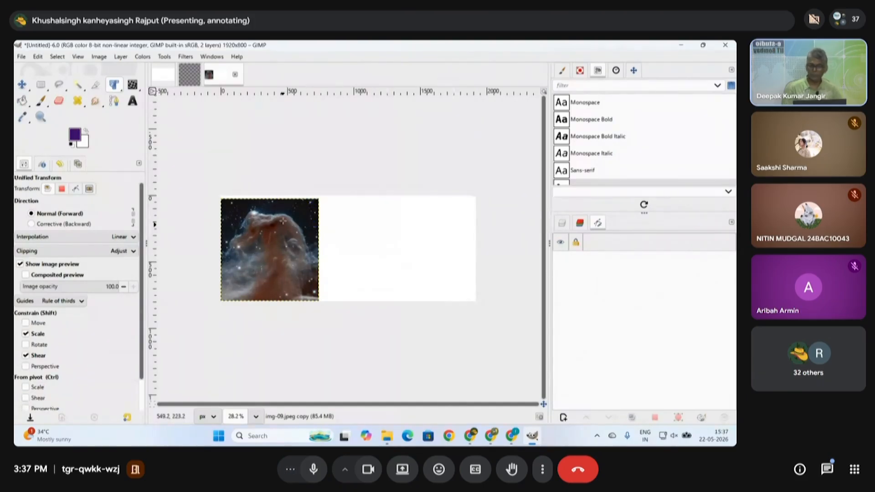
- Shift the scaled-down layer around on the white canvas with the Move tool
left_click(22, 85)
left_click_drag(283, 248, 303, 269)
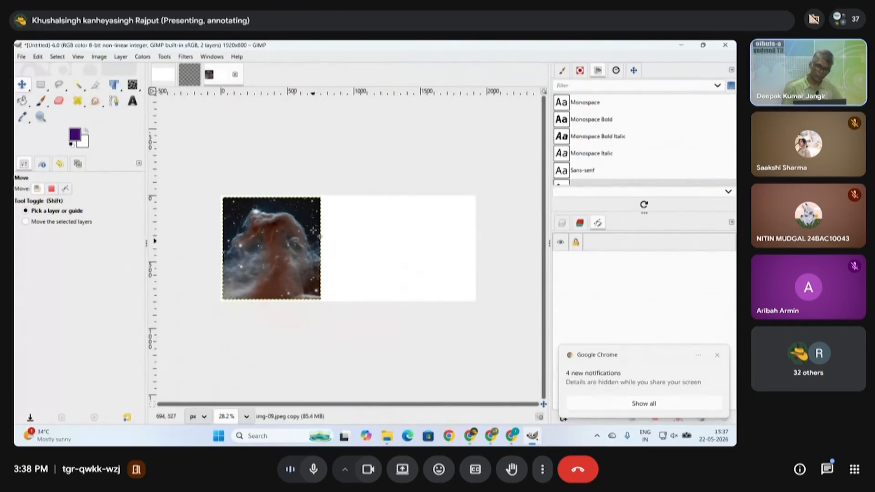
scroll(321, 271, "up", 2, "ctrl")
left_click(313, 304)
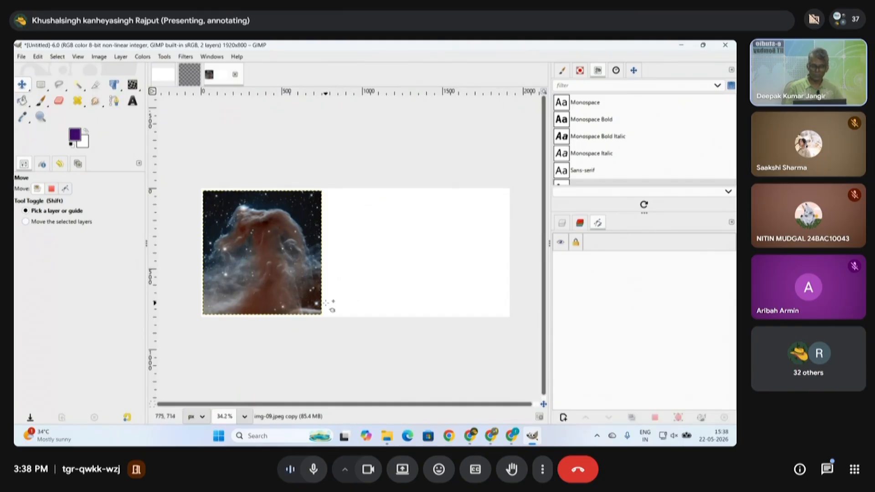
- Undo the layer moves and the scaling that fitted the layer to the canvas height
key("ctrl")
key("ctrl+z")
key("ctrl+z")
key("ctrl+z")
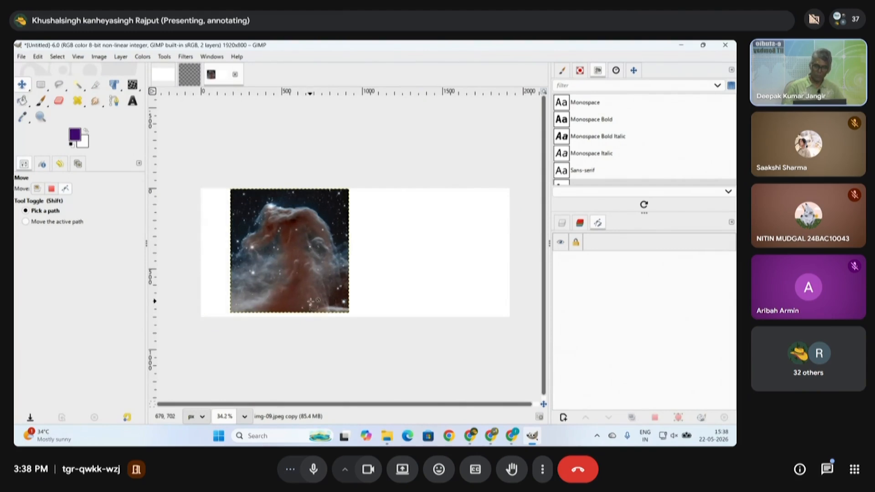
key("ctrl+z")
key("ctrl+z")
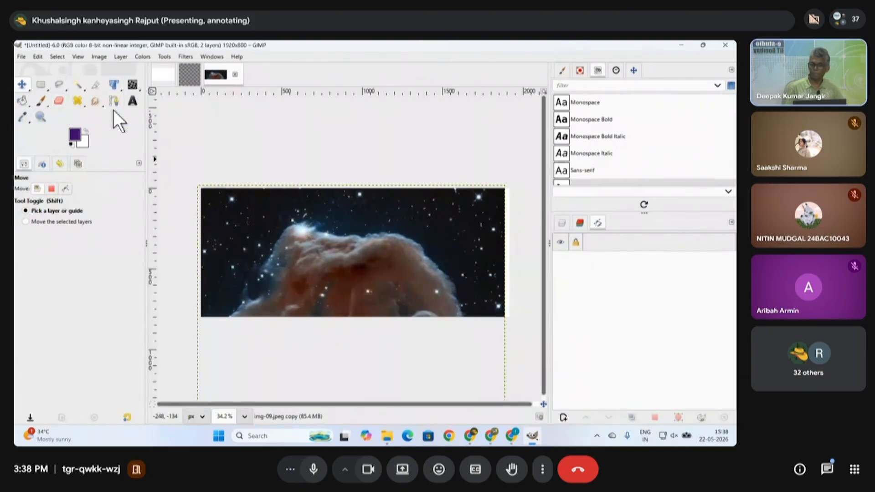
- Activate the Crop tool and turn off its Delete cropped pixels, Expand from center and Fixed Aspect ratio options
left_click(97, 86)
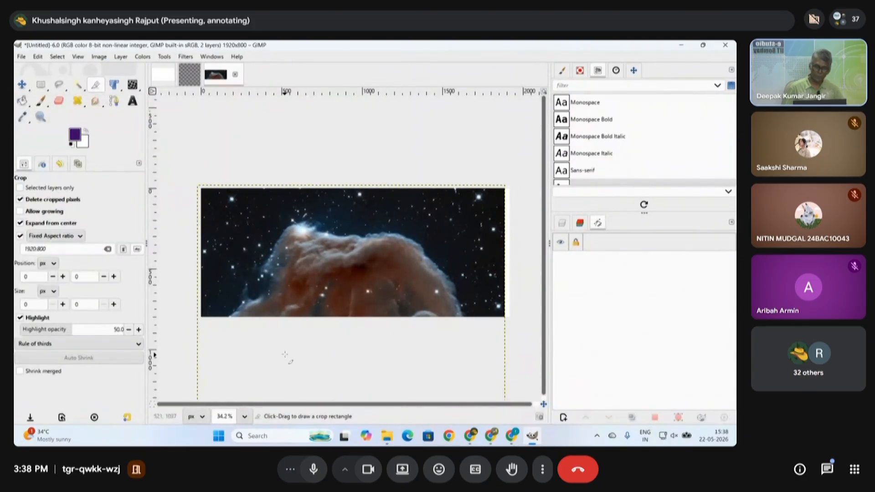
scroll(376, 249, "down", 2)
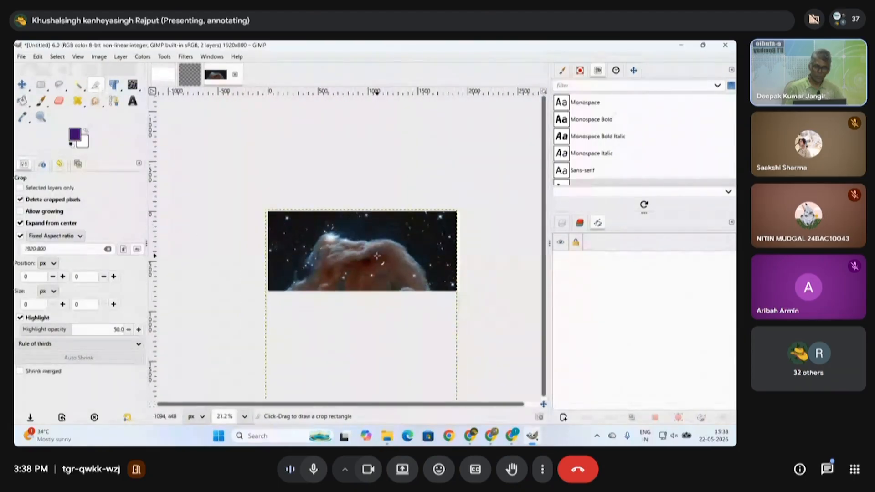
scroll(376, 256, "down", 1)
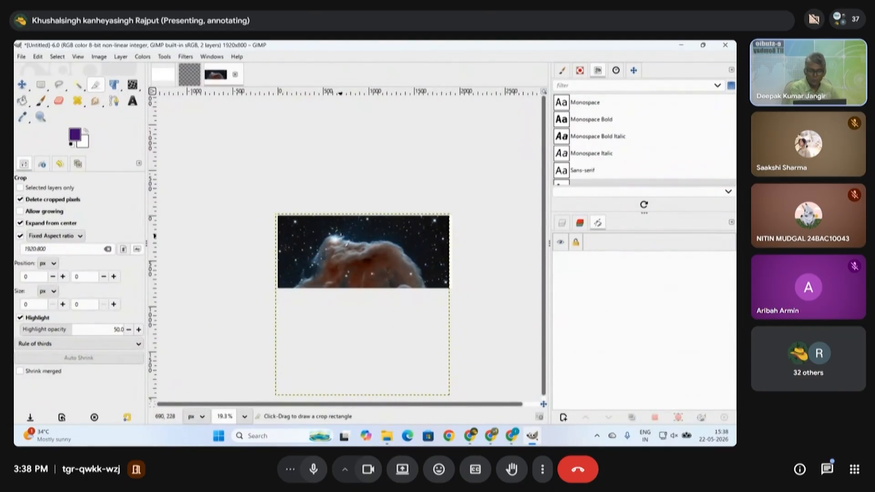
left_click_drag(280, 217, 284, 219)
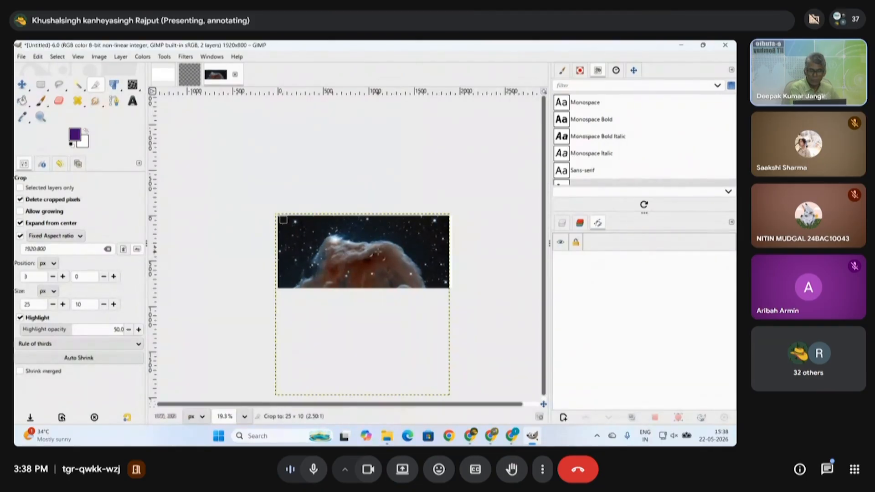
left_click(21, 200)
left_click(21, 224)
left_click(20, 236)
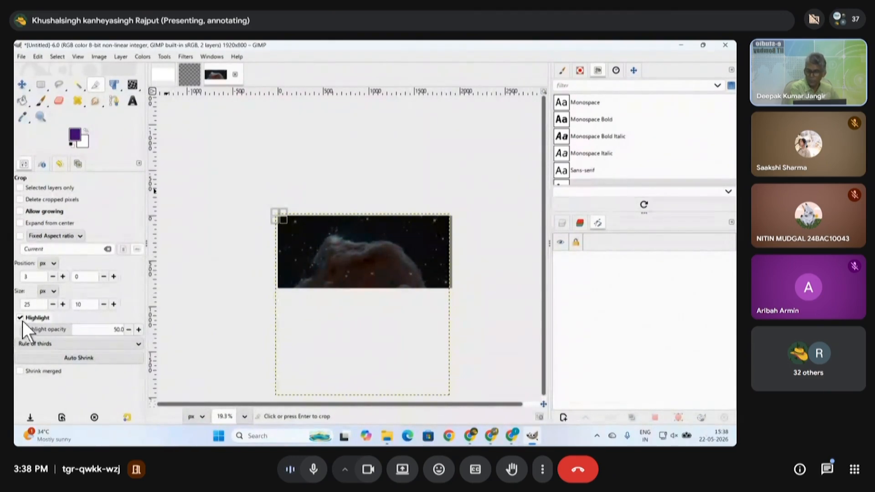
- Crop the image to the nebula-covered area at 1884 × 799 px, and crop it again to 1878 × 783 px
left_click(293, 222)
left_click_drag(294, 222, 448, 283)
left_click_drag(302, 234, 278, 216)
left_click_drag(372, 283, 372, 289)
left_click_drag(447, 254, 445, 255)
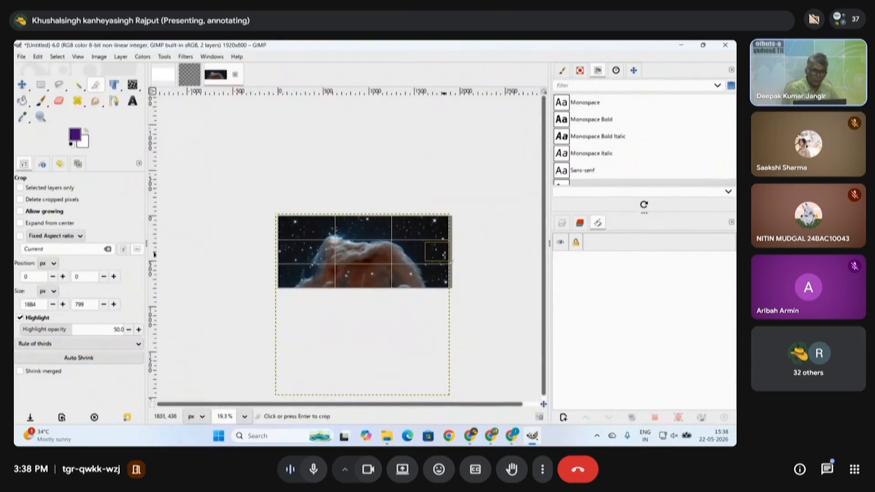
left_click_drag(282, 251, 282, 251)
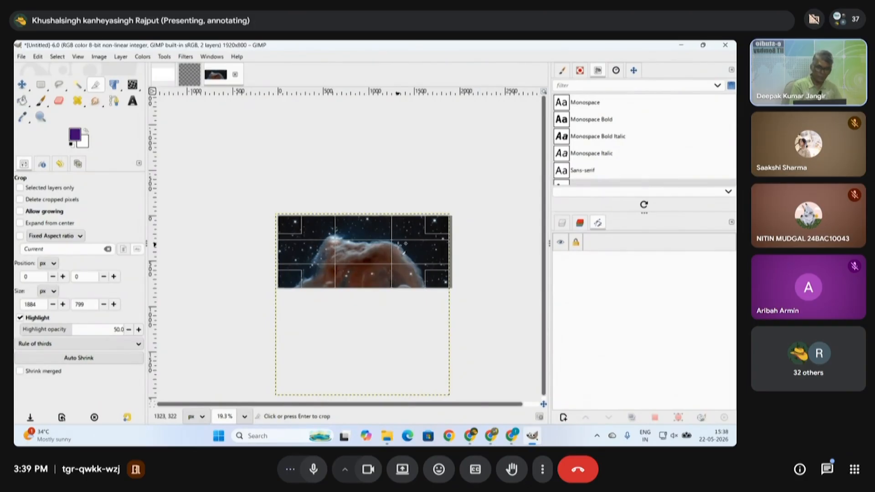
left_click(405, 245)
left_click(398, 245)
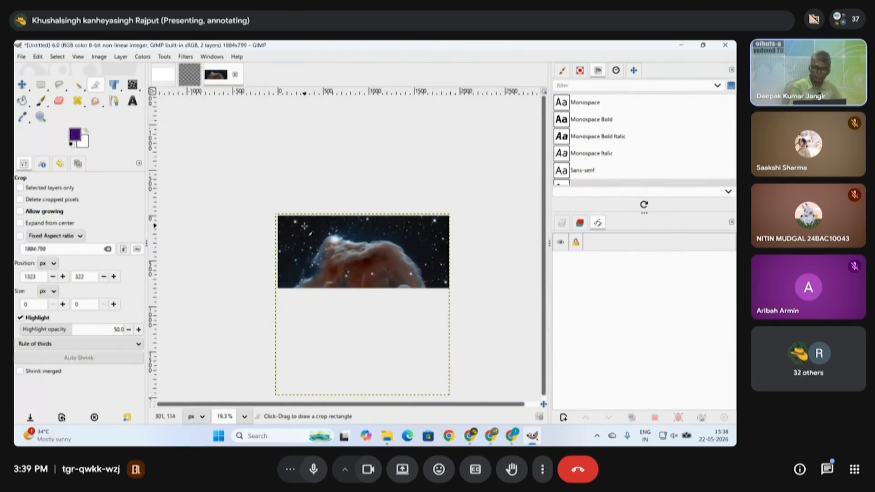
left_click_drag(276, 217, 449, 288)
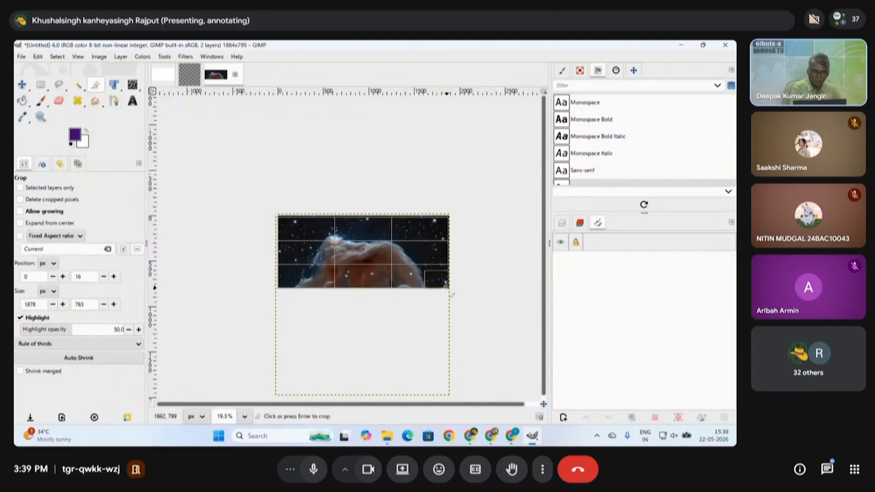
left_click(400, 260)
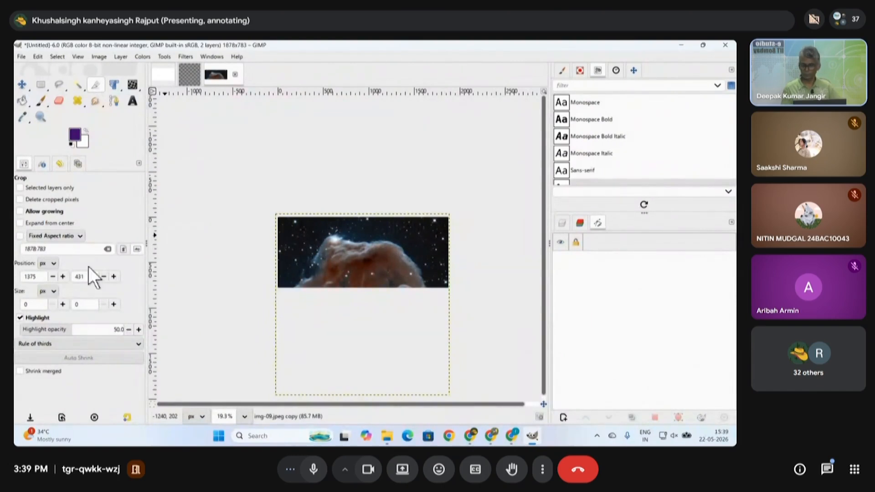
- Crop the image to the nebula-covered area at 1875 × 773 px
left_click_drag(278, 217, 455, 296)
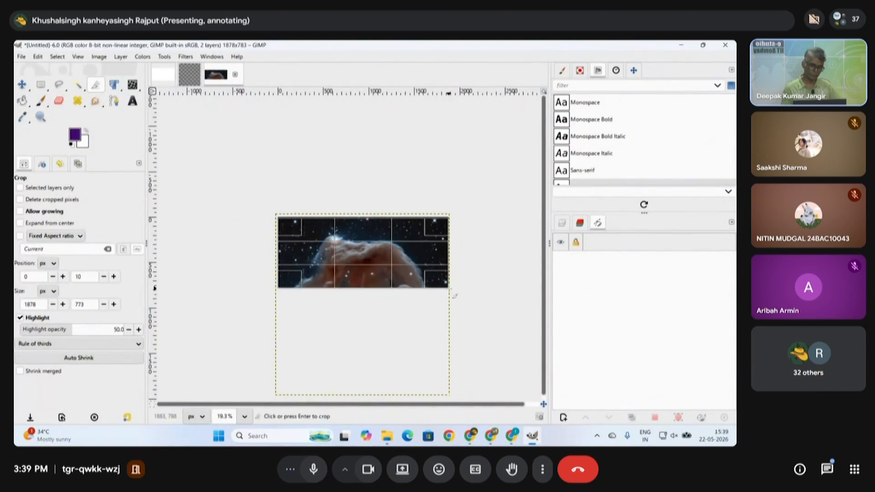
scroll(363, 291, "up", 5)
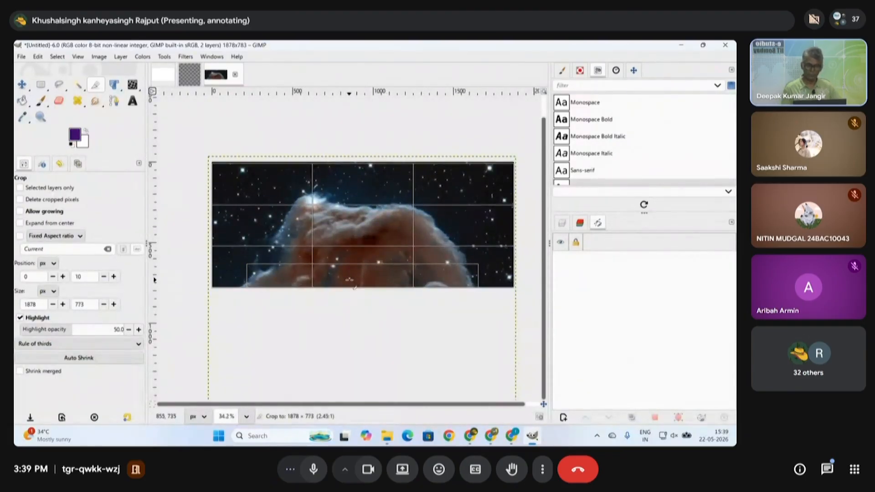
left_click_drag(502, 239, 501, 240)
right_click(376, 226)
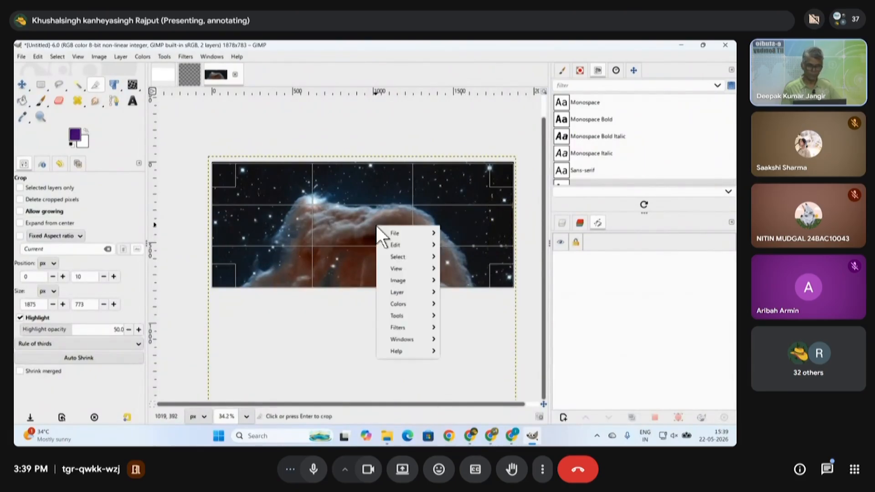
mouse_move(396, 279)
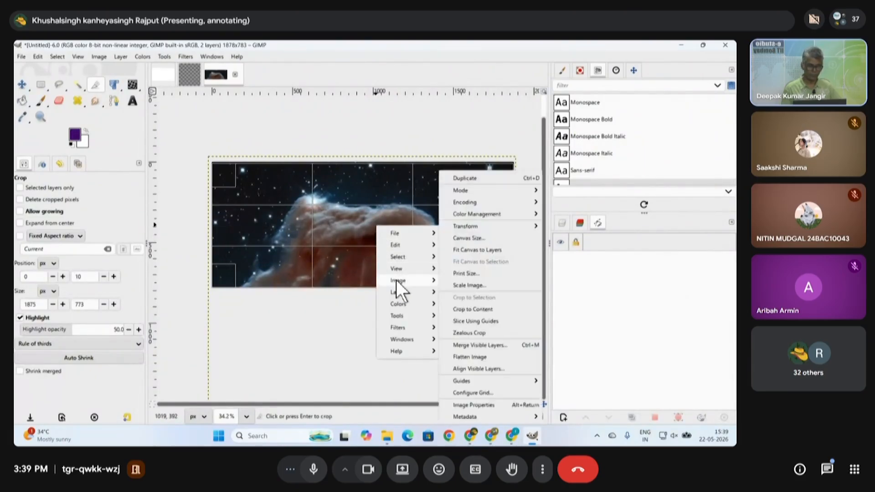
left_click(491, 311)
left_click(362, 256)
scroll(361, 255, "down", 3)
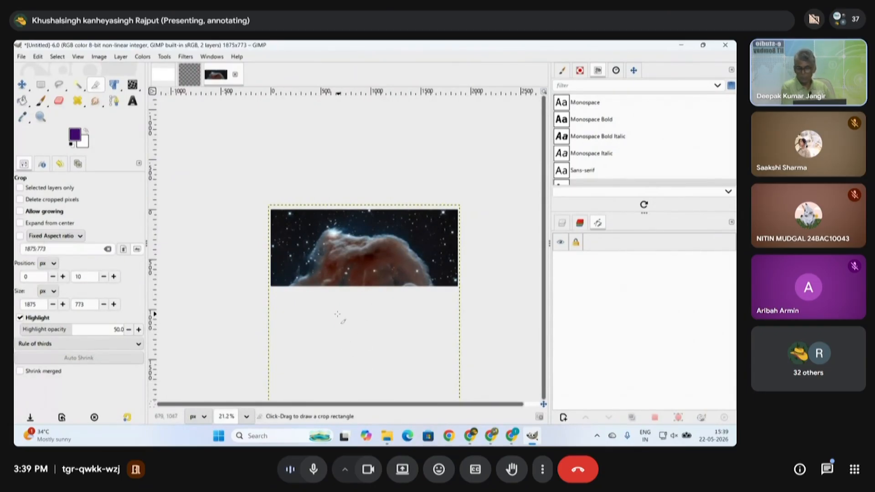
- Turn on Delete cropped pixels and crop the image within the nebula to 1839 × 755 px
left_click(20, 199)
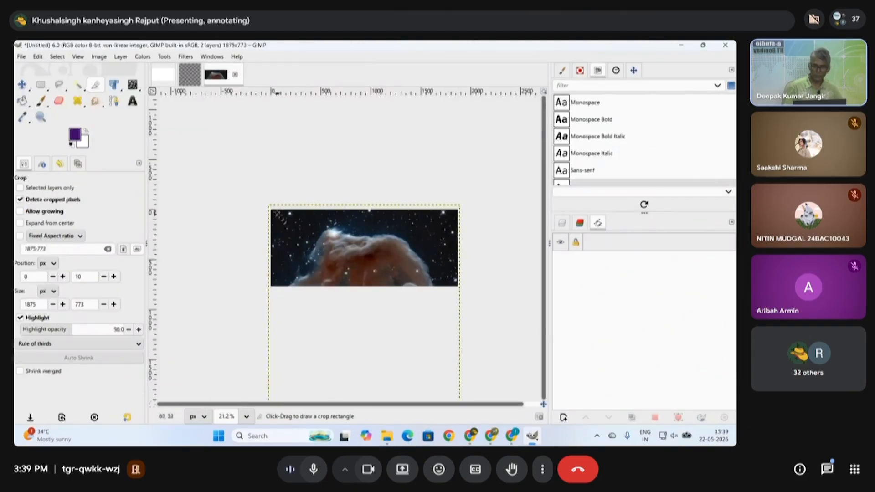
left_click_drag(273, 210, 462, 292)
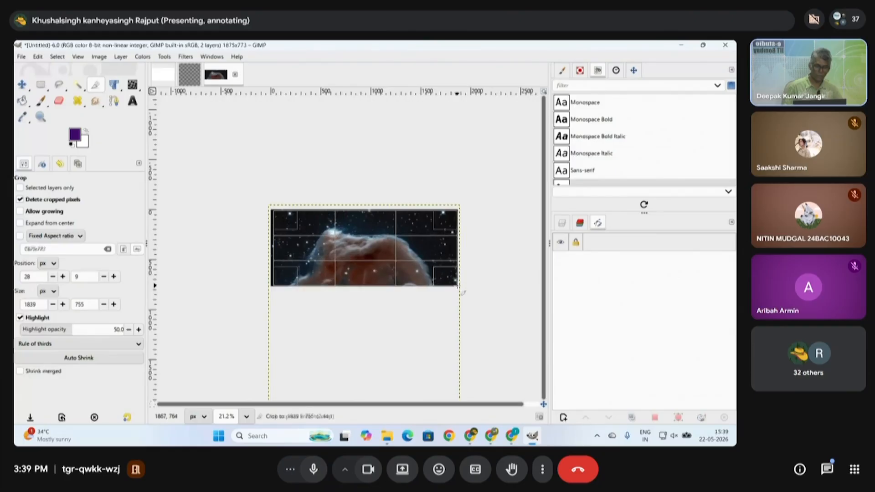
left_click(382, 254)
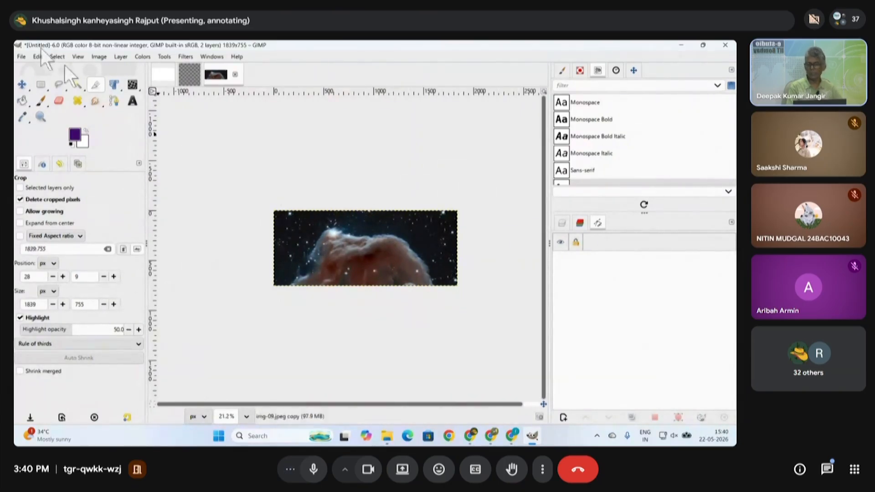
- Start exporting the cropped image under a new name and choose JPEG image as the file type
left_click(21, 56)
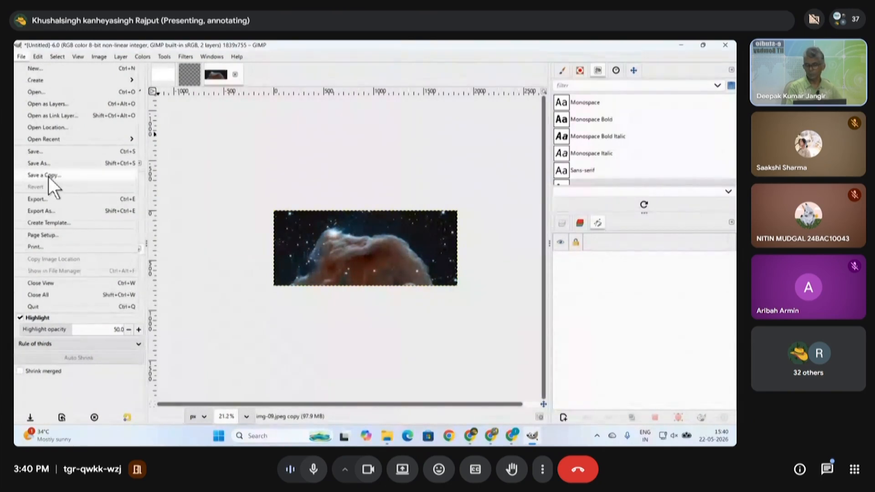
left_click(54, 213)
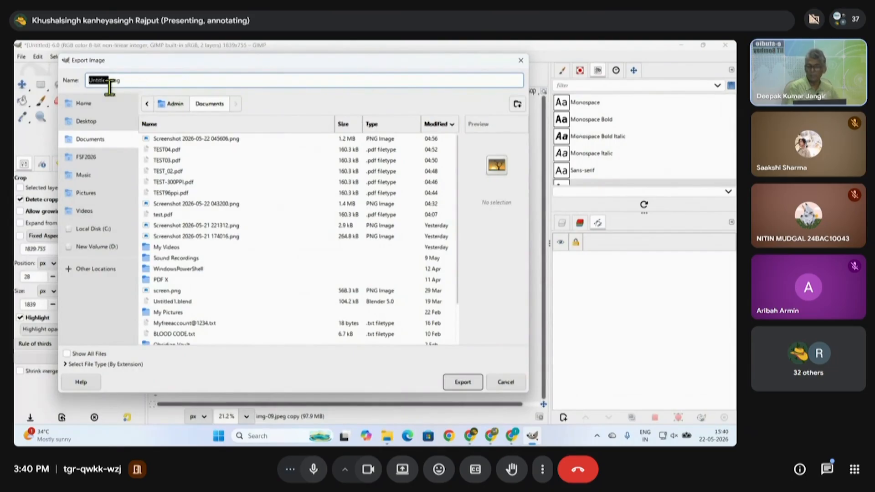
left_click(135, 84)
left_click_drag(135, 85, 87, 85)
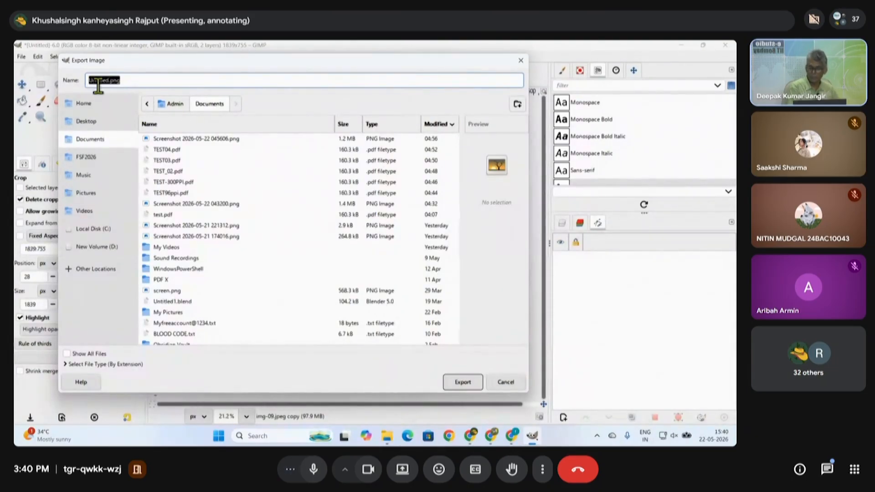
left_click(67, 364)
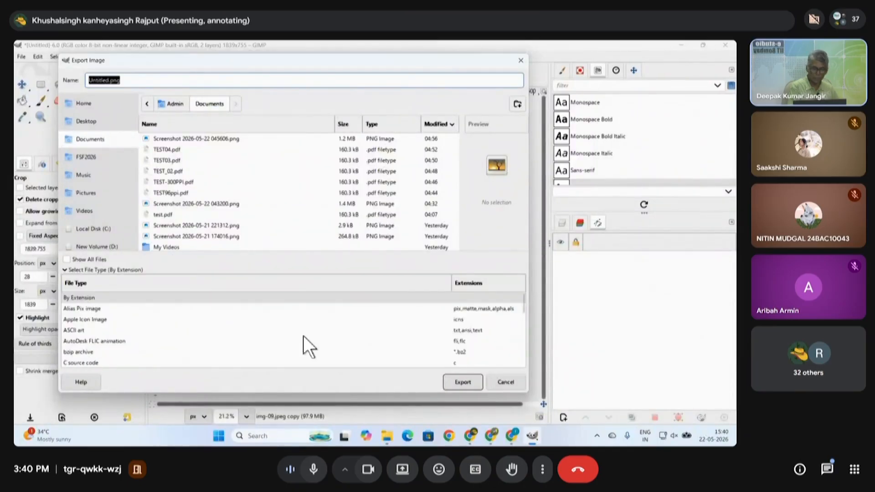
scroll(478, 342, "down", 5)
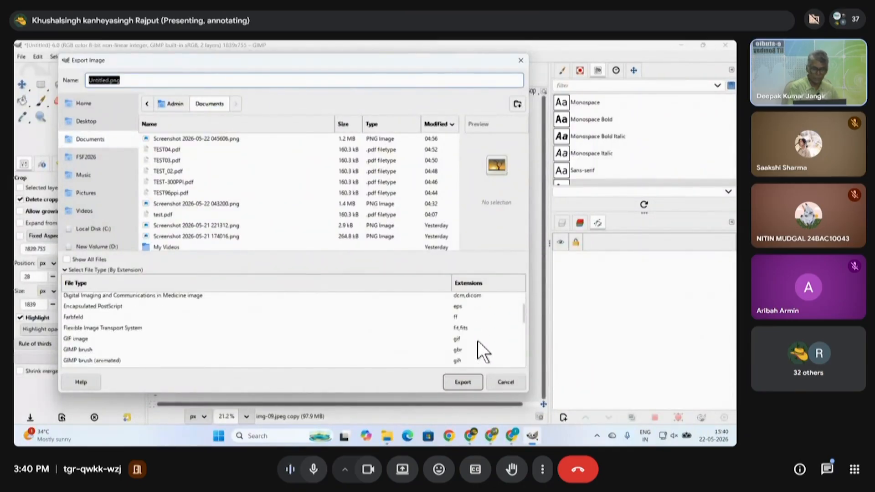
scroll(472, 347, "down", 4)
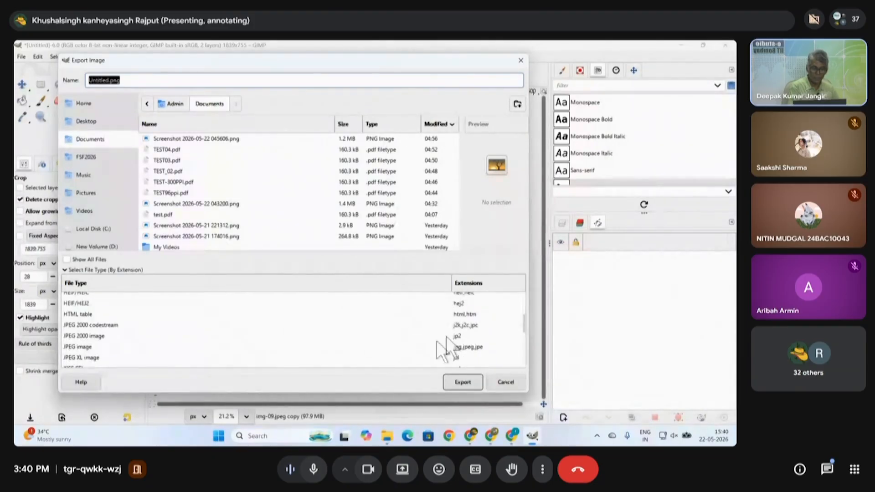
scroll(438, 342, "down", 3)
scroll(444, 337, "down", 3)
scroll(445, 332, "up", 3)
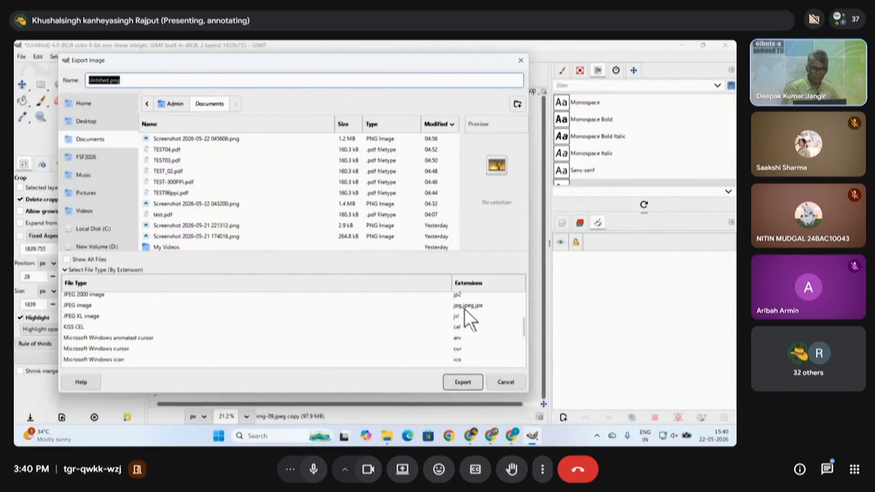
left_click(91, 307)
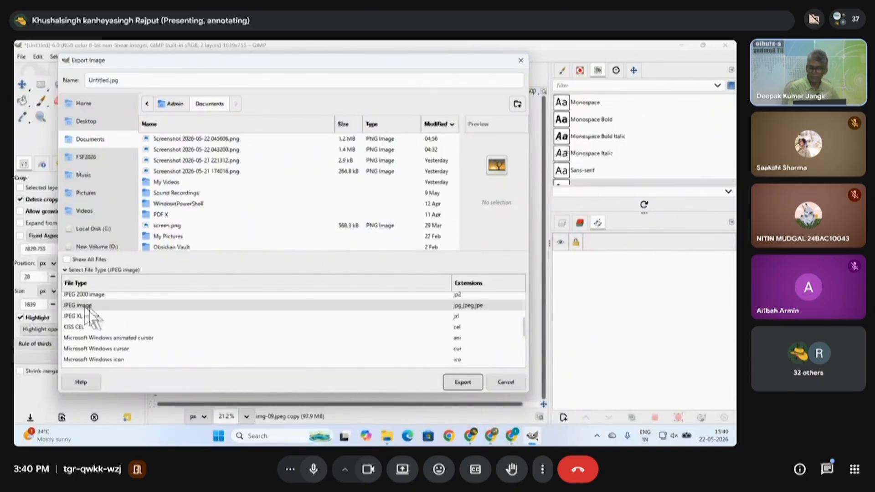
- Name the export file test001.jpg and proceed to the JPEG export options
triple_click(129, 81)
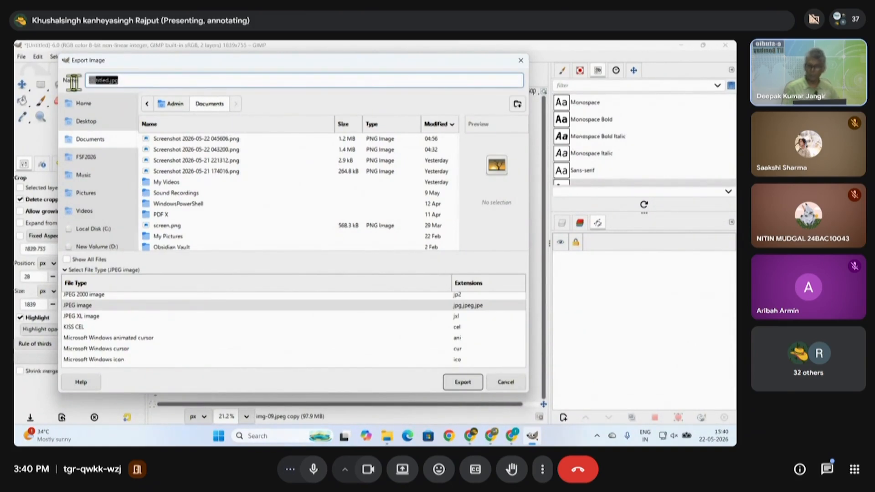
type("test0")
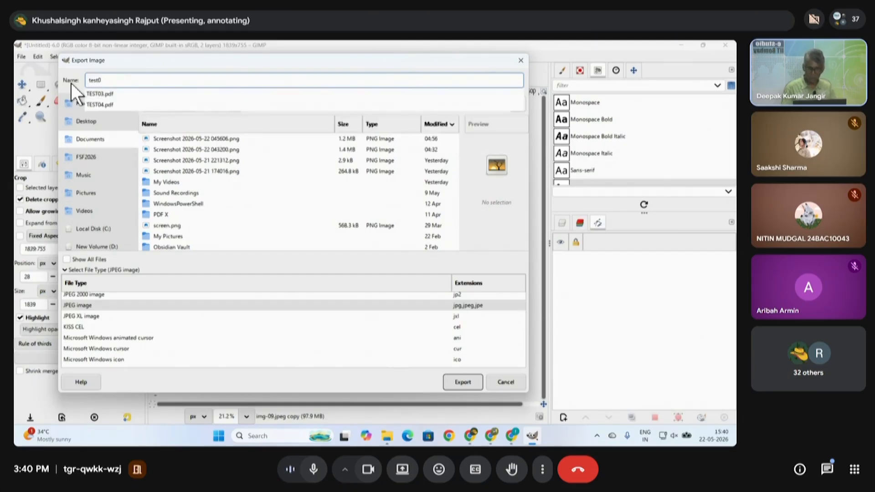
type("01.jpg")
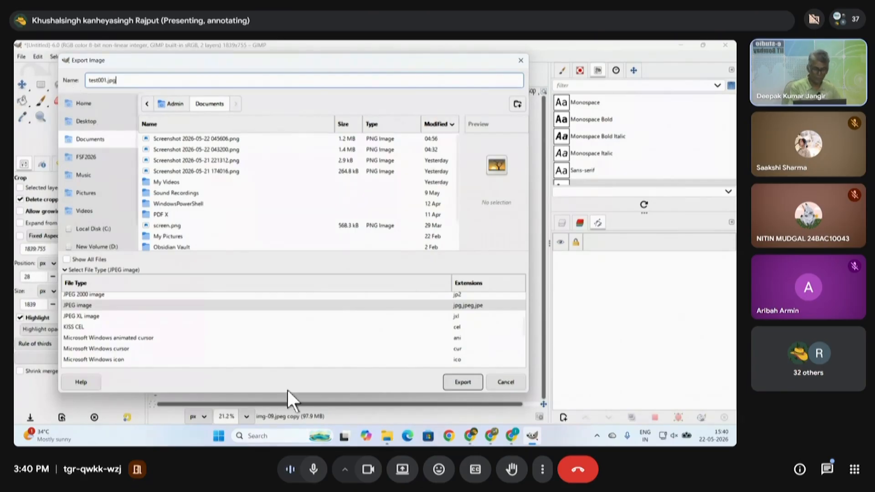
left_click(470, 380)
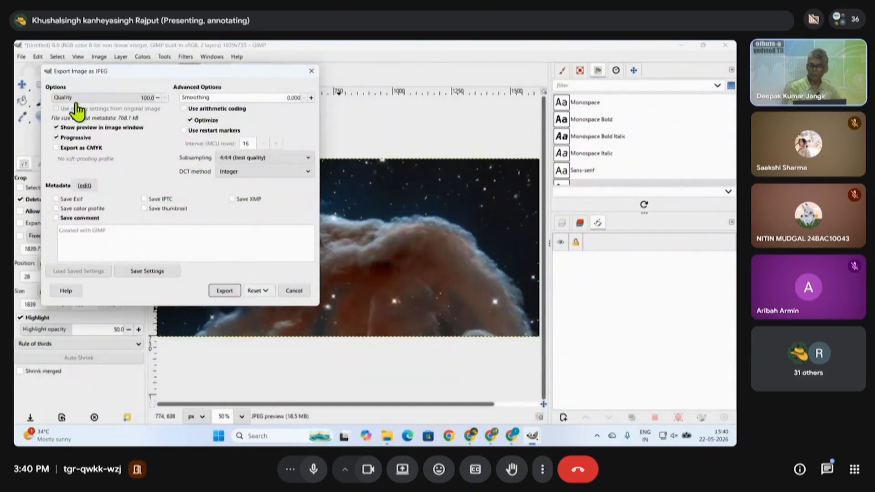
- Toggle the option that shows the JPEG preview in the image window off and back on
left_click_drag(119, 72, 229, 101)
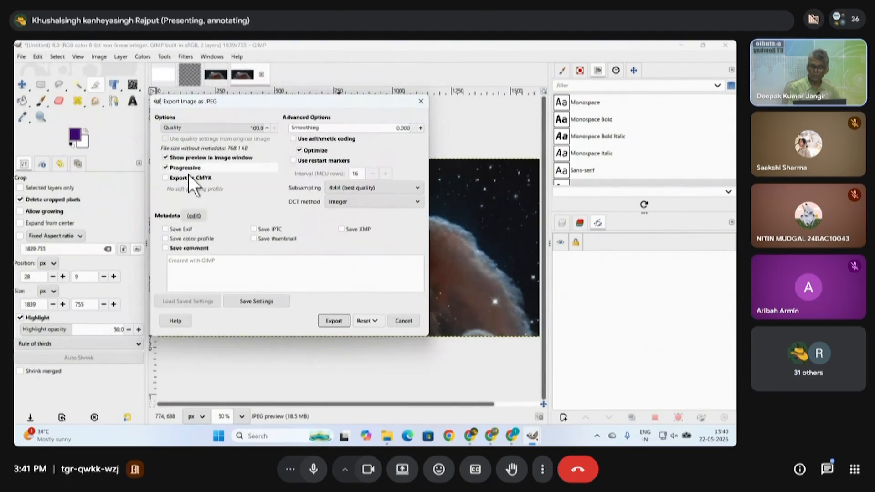
left_click(167, 157)
left_click(166, 157)
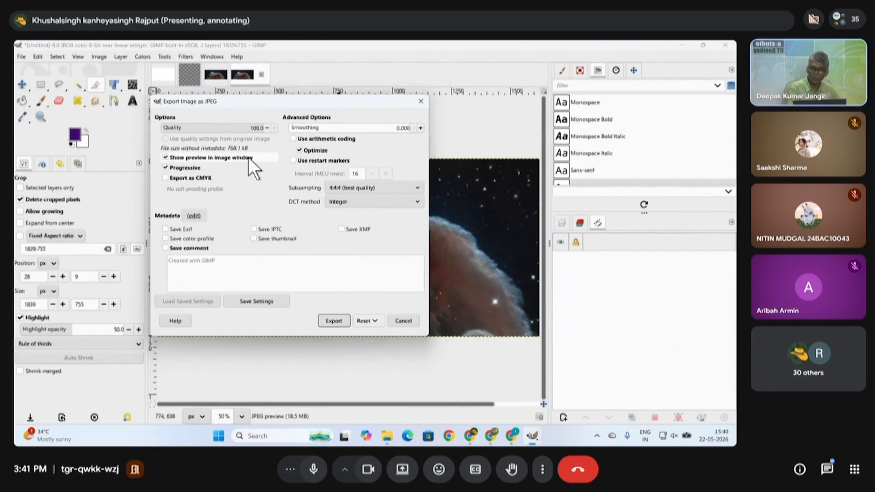
left_click(165, 158)
left_click(166, 158)
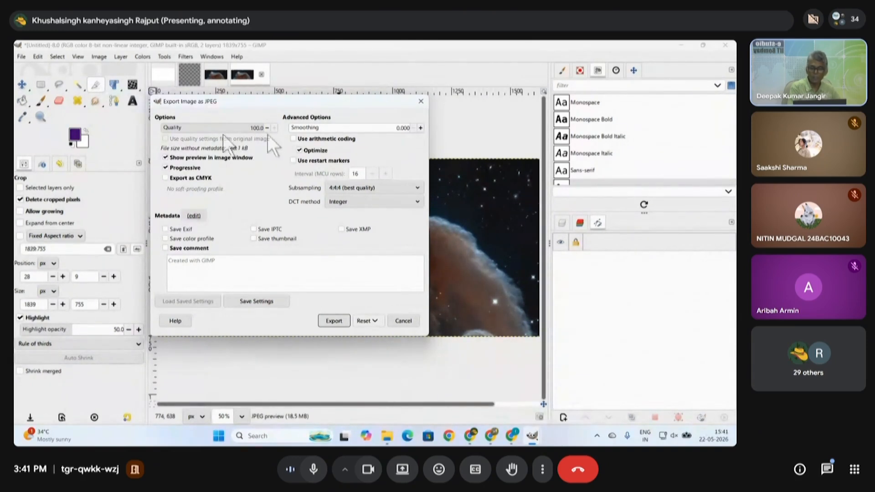
- Set the JPEG quality to 95 and the smoothing to 0.313
double_click(258, 129)
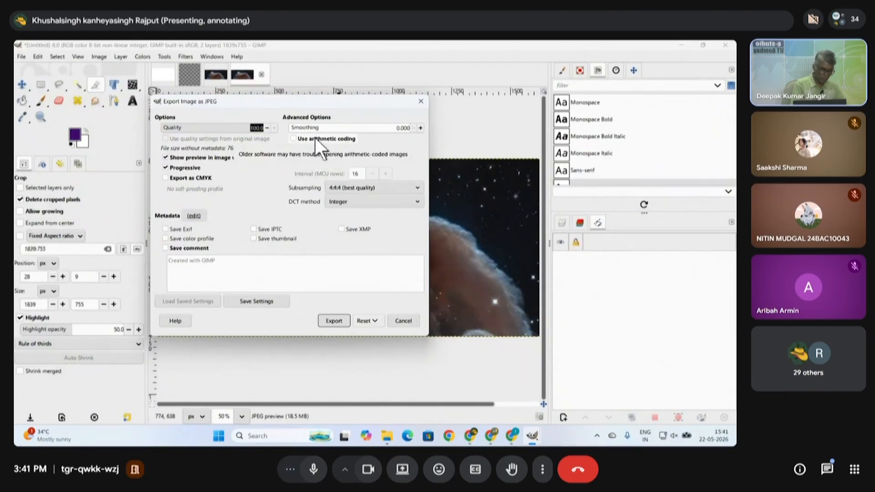
type("95")
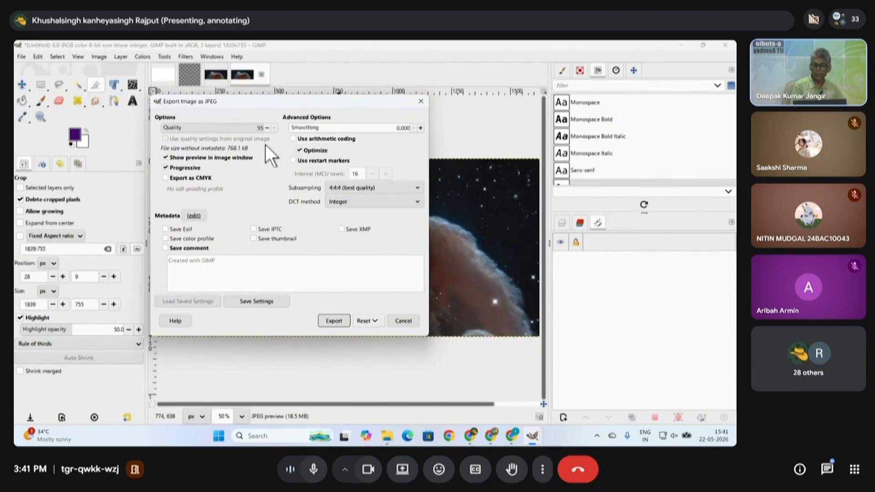
left_click(326, 126)
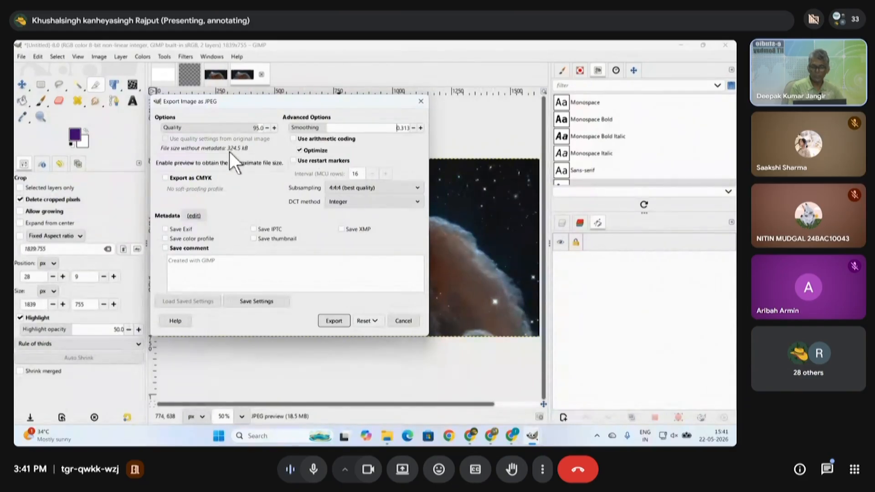
- Set the JPEG quality to 80 and the smoothing to 0.444
left_click(259, 128)
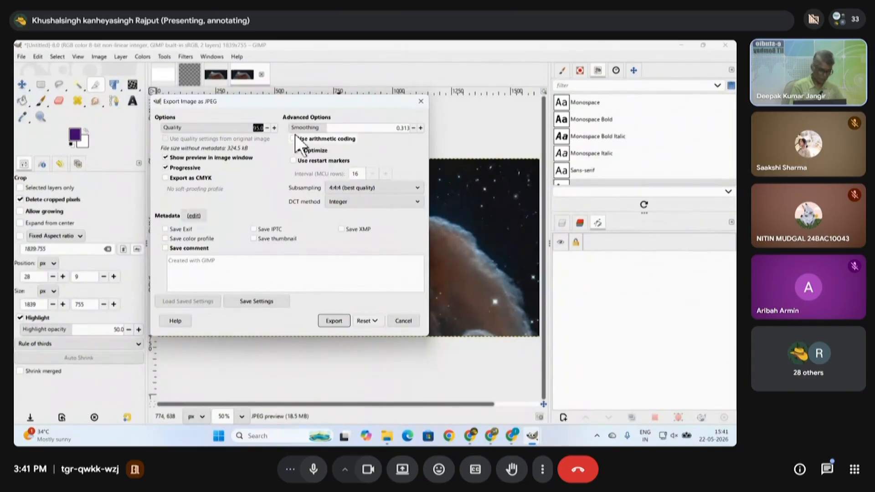
type("80")
left_click(342, 129)
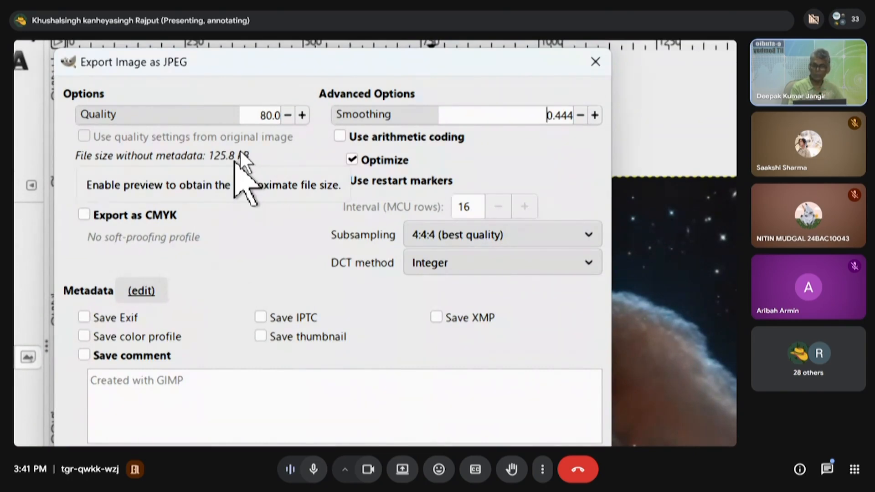
- Set the JPEG quality to 50 to compare the estimated file size
double_click(260, 116)
left_click(260, 116)
double_click(260, 115)
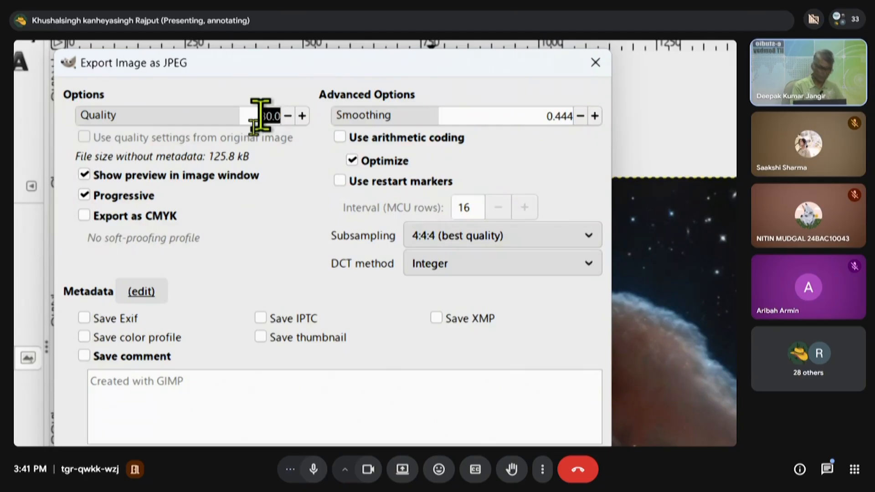
type("50")
key("Return")
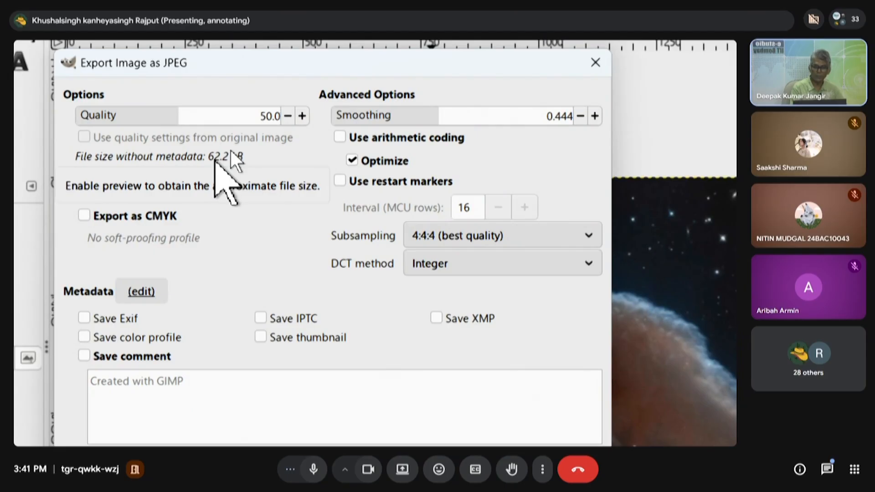
- Set the JPEG quality to 20 and export the image
left_click(270, 113)
left_click(261, 115)
type("20")
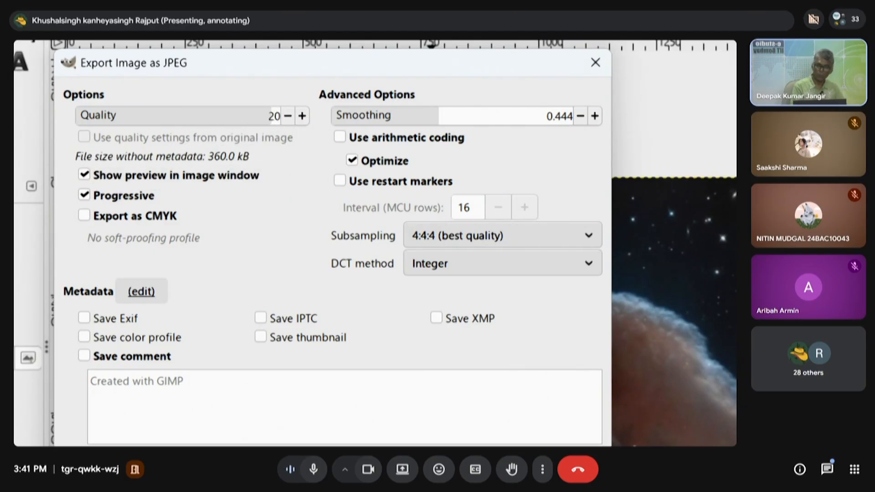
key("Return")
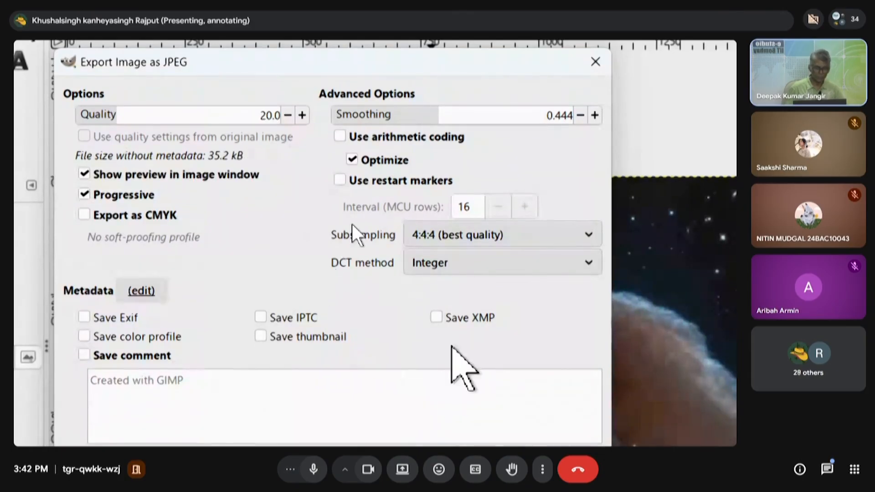
key("super+Escape")
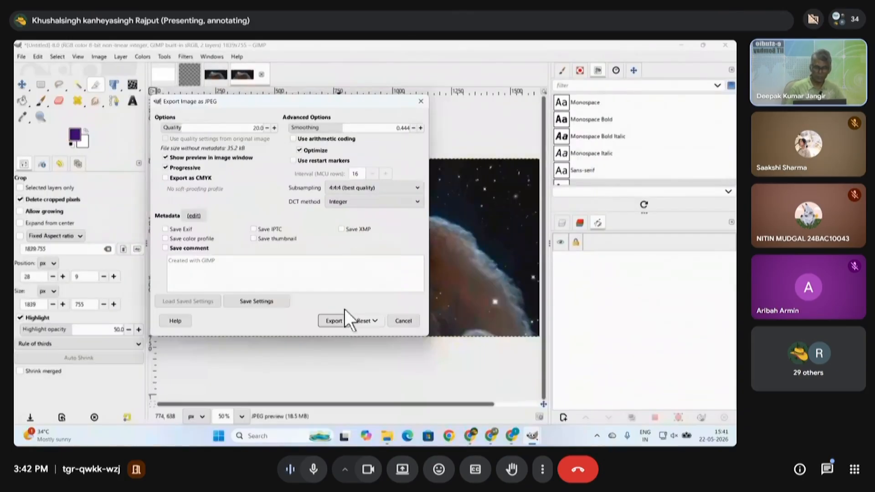
left_click_drag(351, 105, 277, 146)
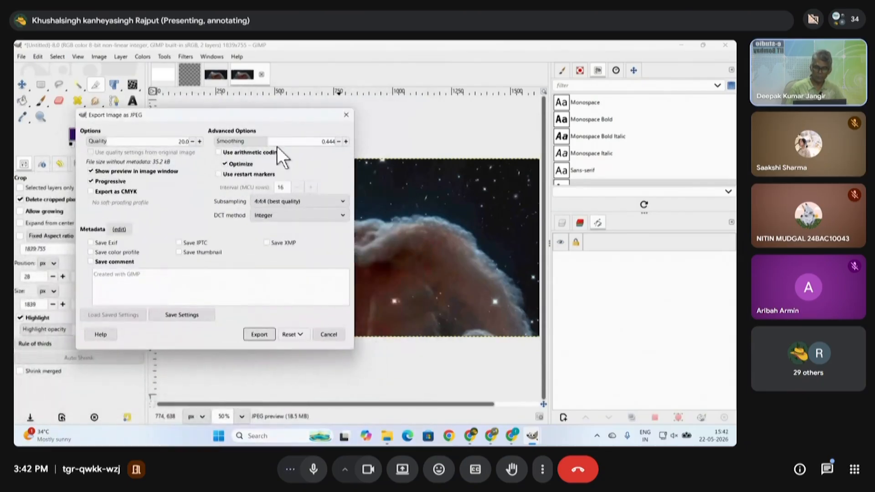
left_click(265, 334)
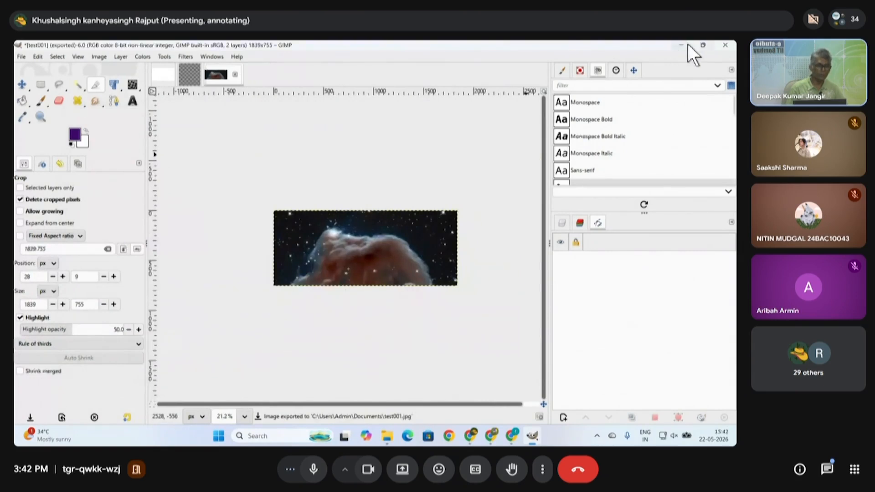
- Switch to File Explorer, locate test001.jpg in the Documents folder, and hide the preview pane to show file sizes
left_click(685, 44)
left_click(387, 438)
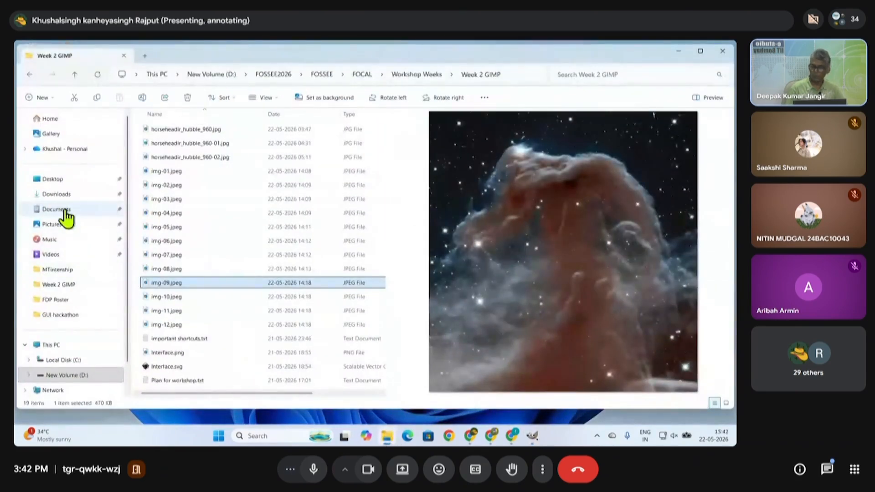
left_click(57, 209)
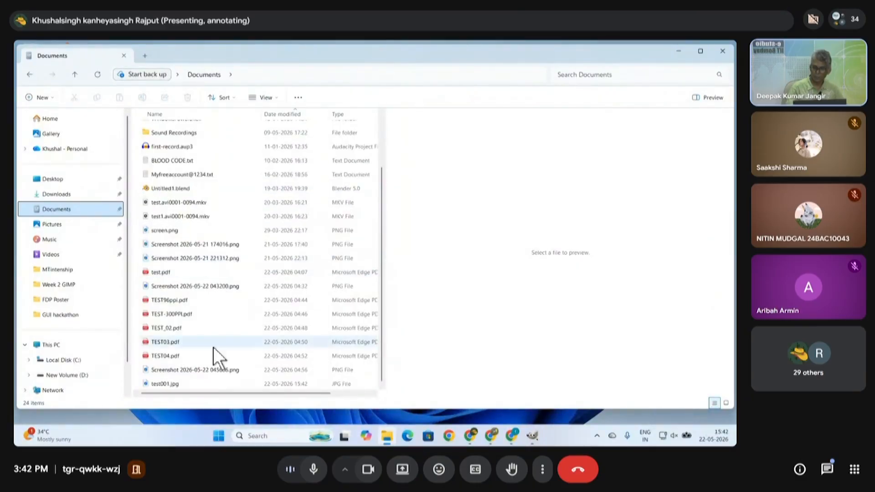
left_click(172, 386)
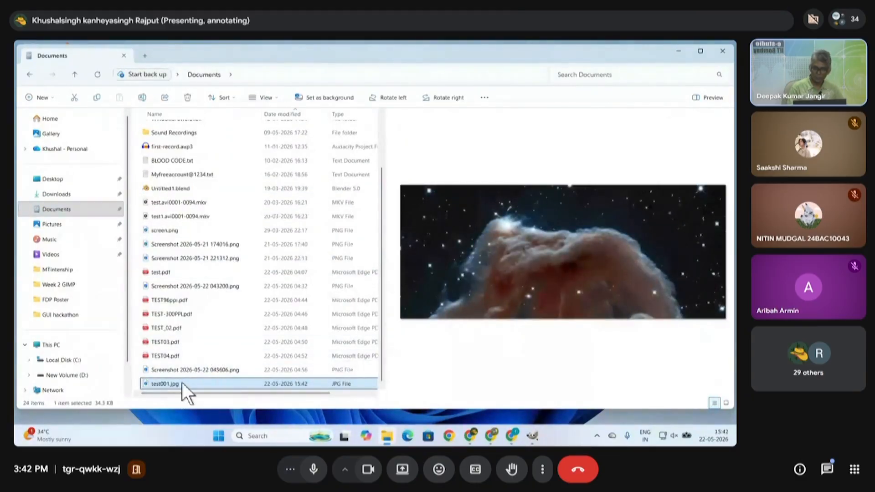
left_click(707, 98)
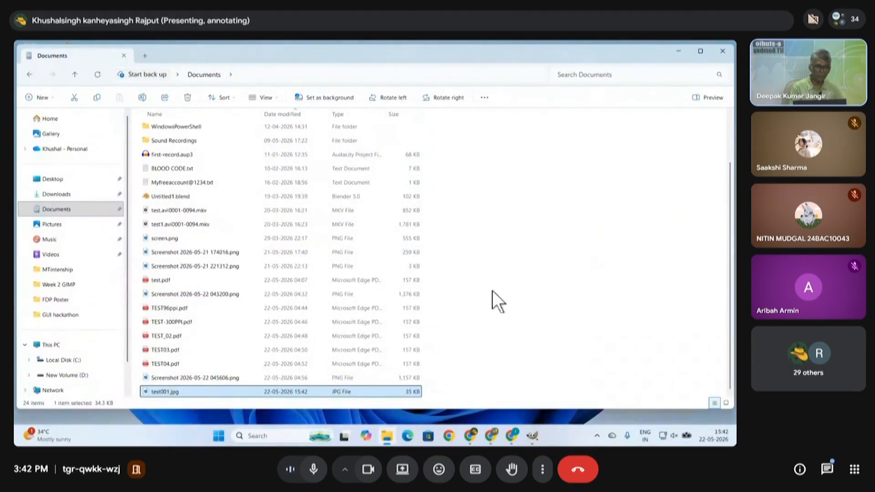
left_click(701, 52)
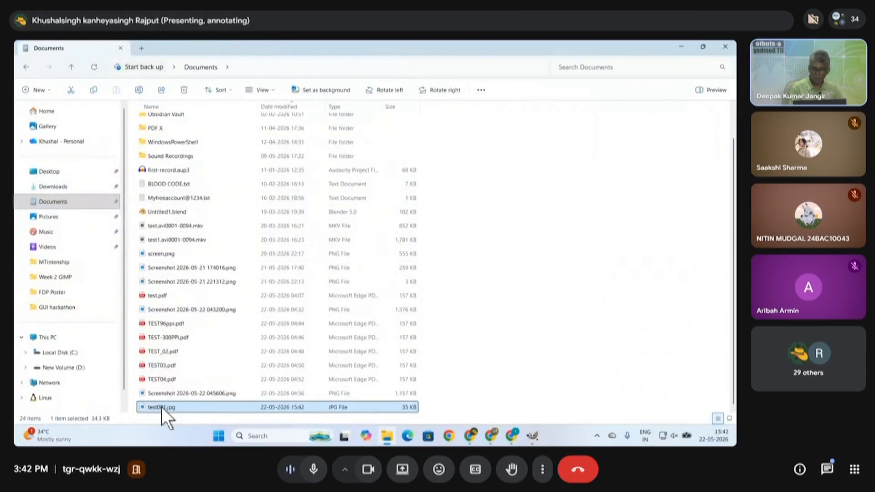
- Check the file size, pixel dimensions and resolution in the properties of test001.jpg
right_click(162, 407)
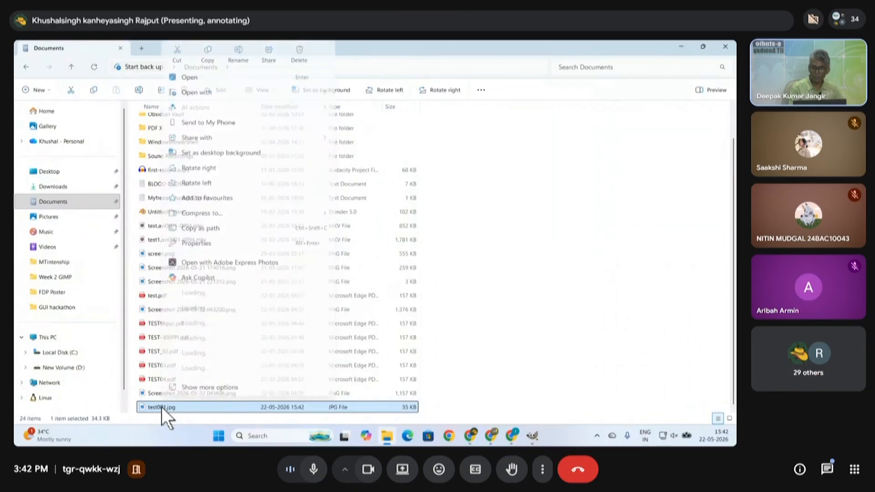
left_click(204, 243)
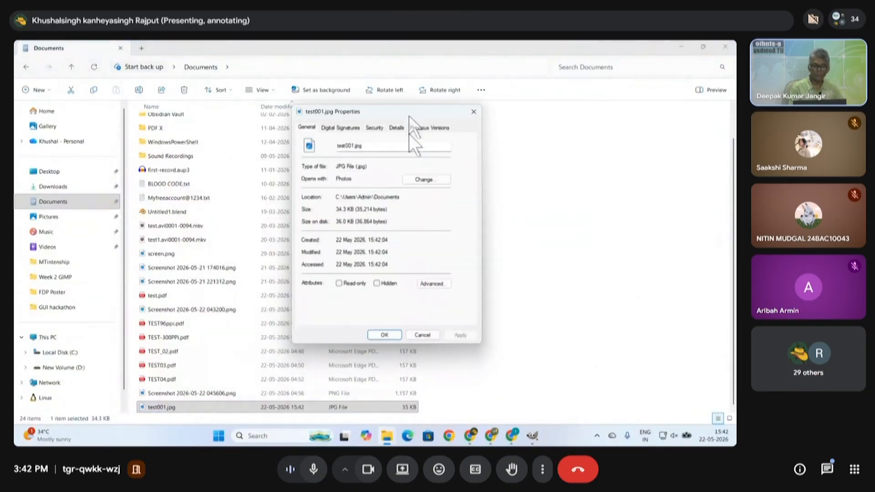
left_click(403, 128)
scroll(402, 280, "down", 2)
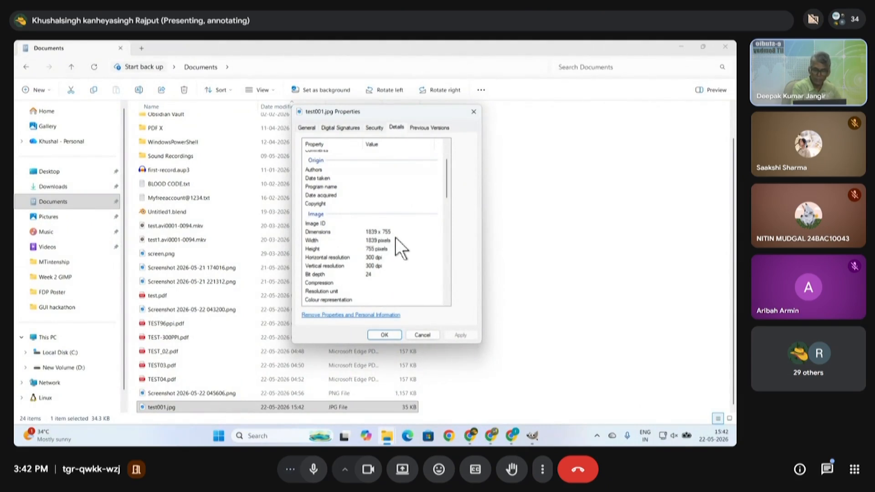
left_click(391, 338)
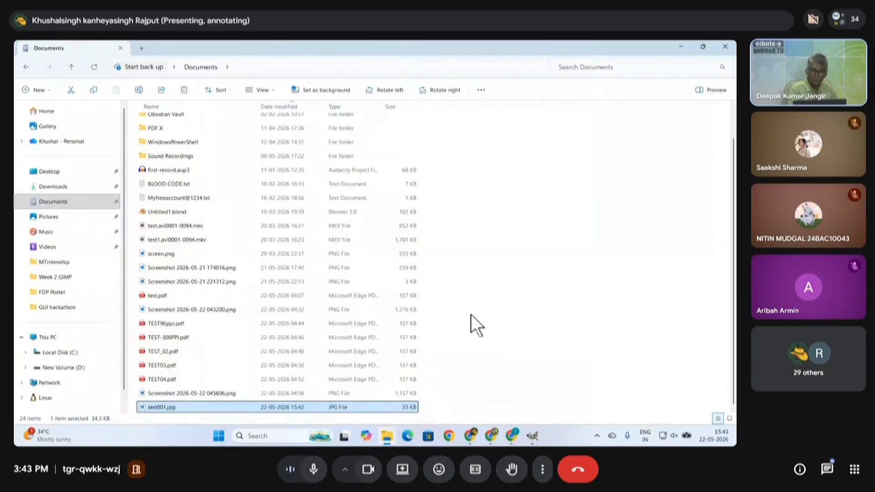
- Switch back to GIMP and set the image's scale dimensions to 1920 px wide by 800 px high
left_click(534, 439)
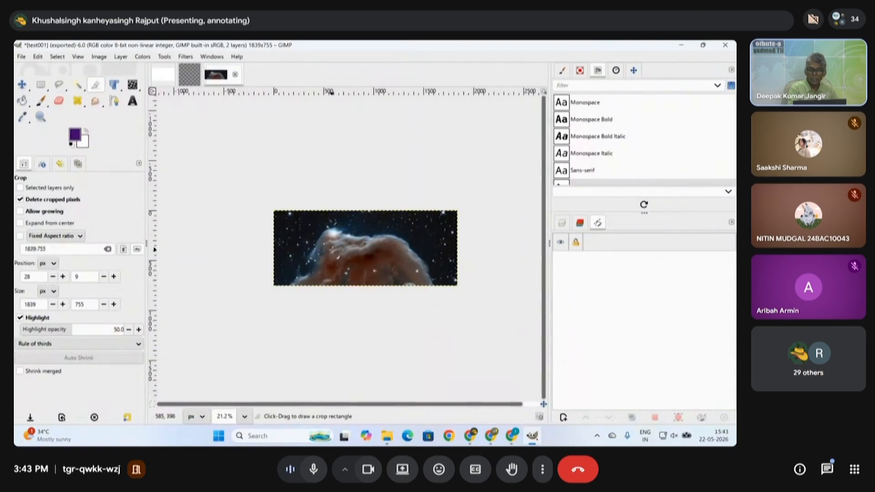
left_click(101, 57)
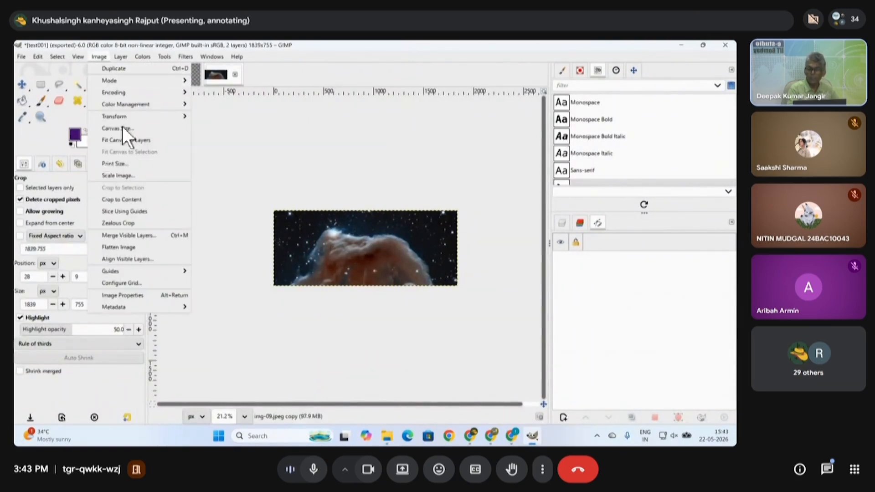
left_click(134, 175)
double_click(355, 207)
type("1920")
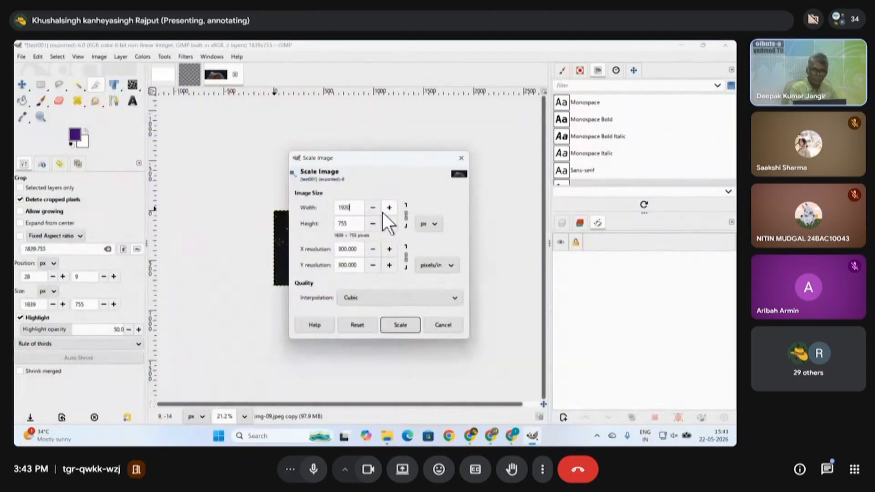
double_click(349, 223)
type("800")
left_click(359, 210)
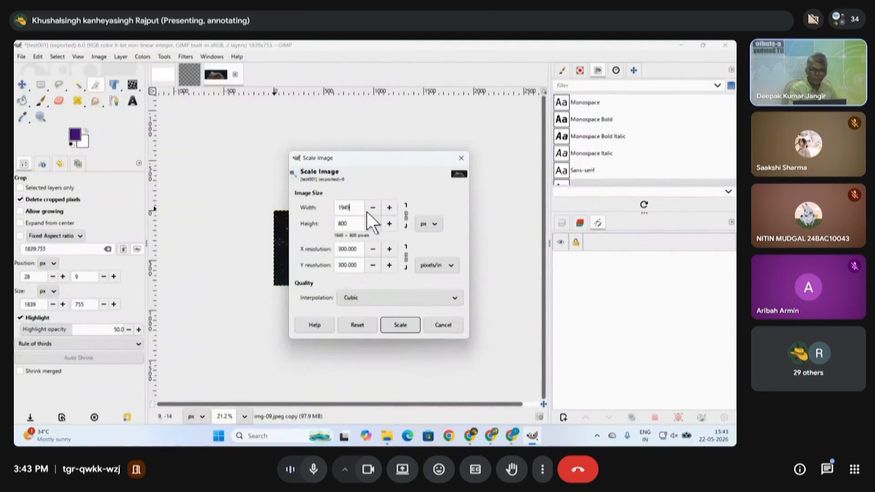
double_click(358, 208)
type("1920")
left_click(360, 224)
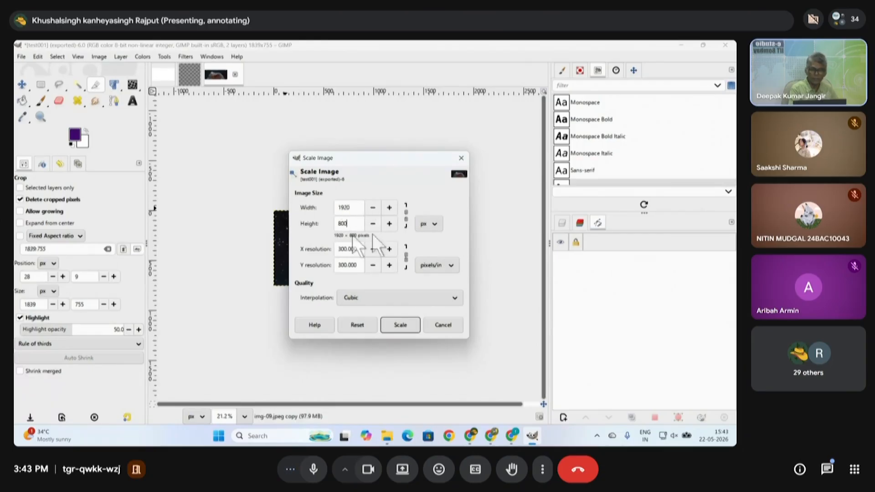
- Set the X and Y resolution of the scaled image to 96 pixels/in
left_click_drag(362, 249, 326, 253)
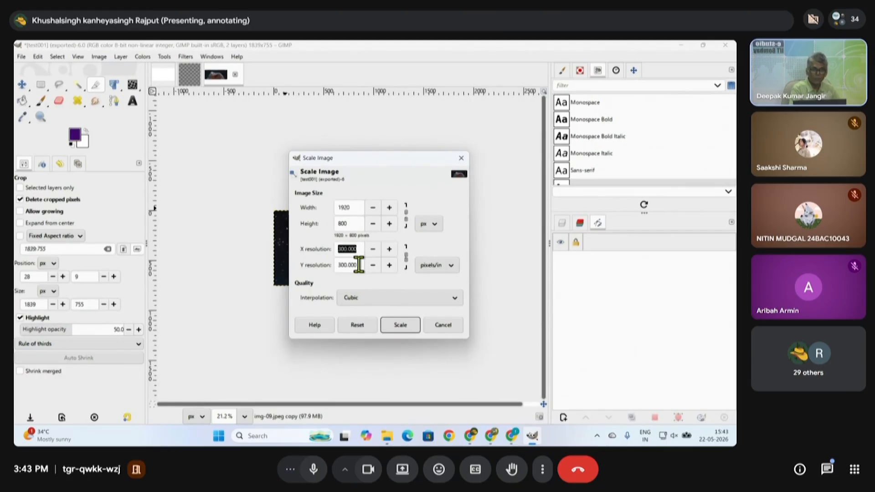
type("96")
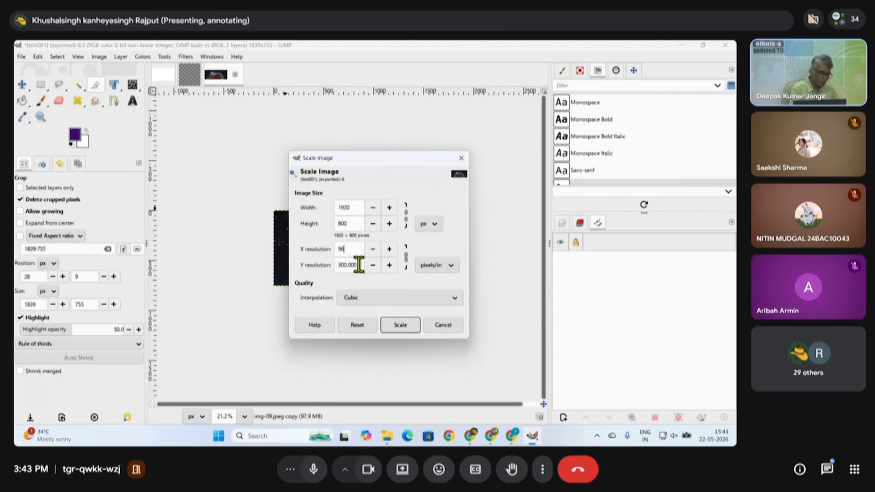
key("Return")
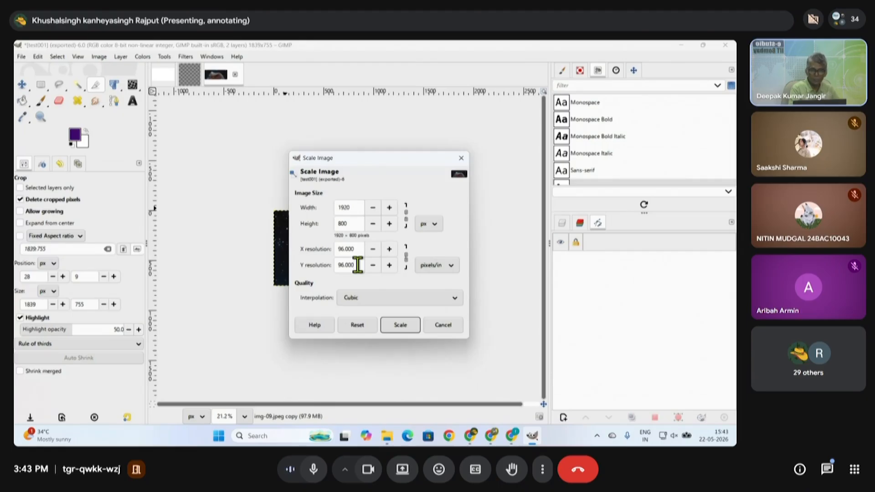
- Set the X and Y resolution to 300 pixels/in and scale the image
left_click_drag(360, 249, 338, 252)
left_click_drag(360, 249, 316, 242)
type("300")
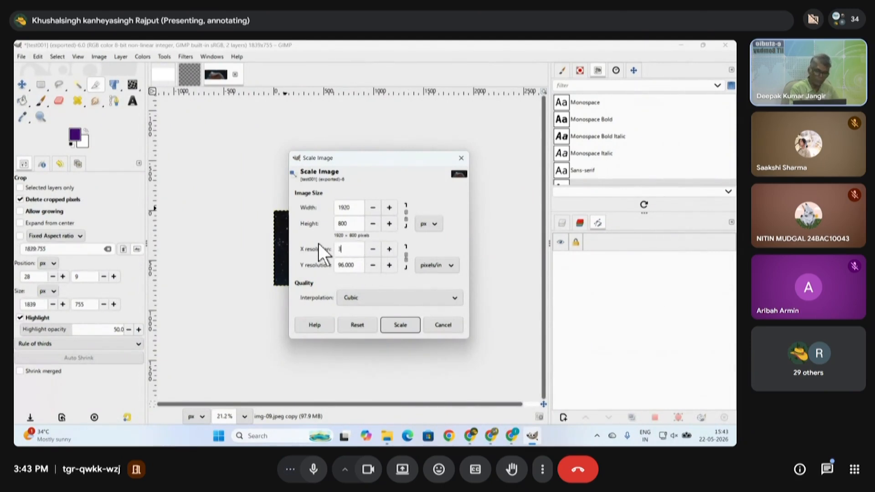
left_click(356, 264)
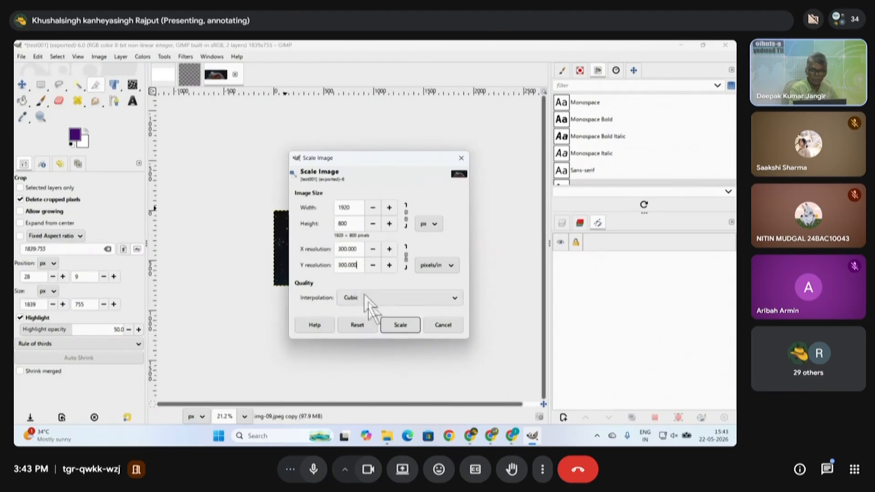
left_click(400, 324)
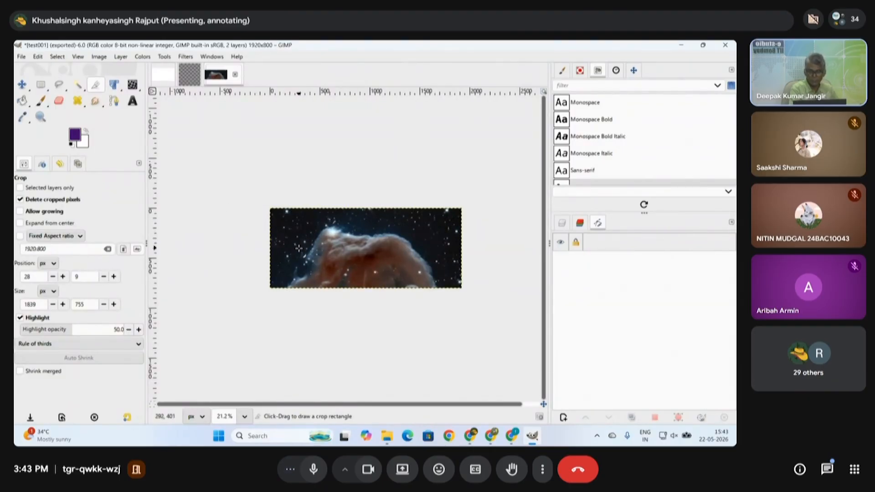
- Start exporting the scaled image as test001.jpg in Documents, replacing the existing file
left_click(22, 56)
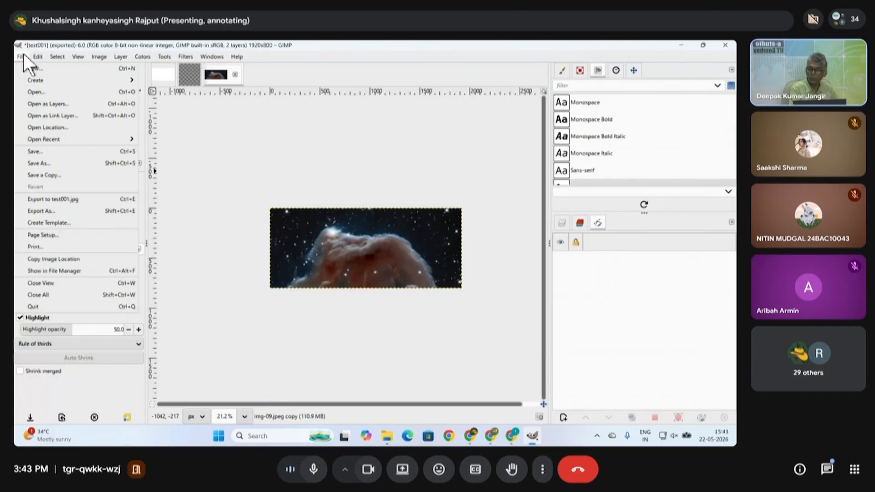
left_click(56, 212)
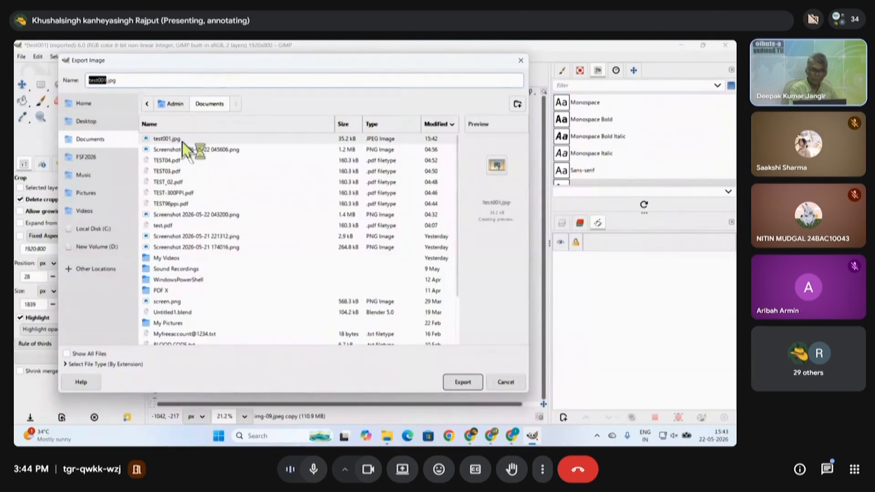
left_click(463, 382)
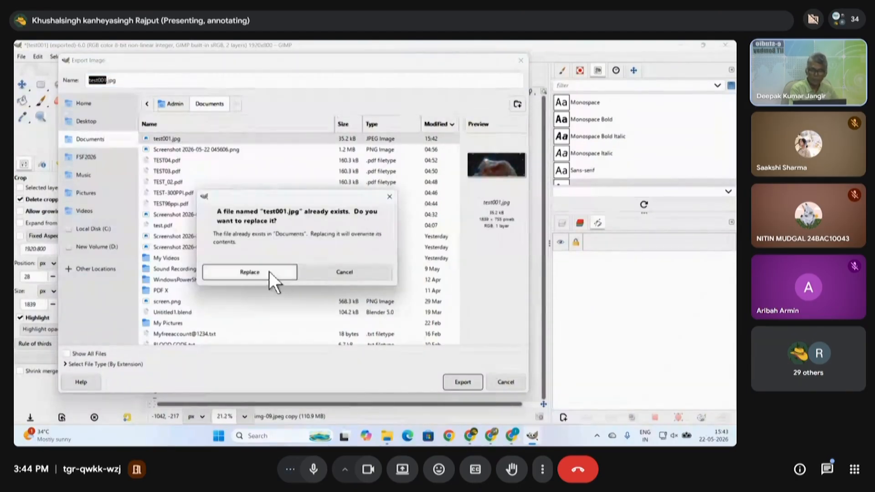
left_click(250, 272)
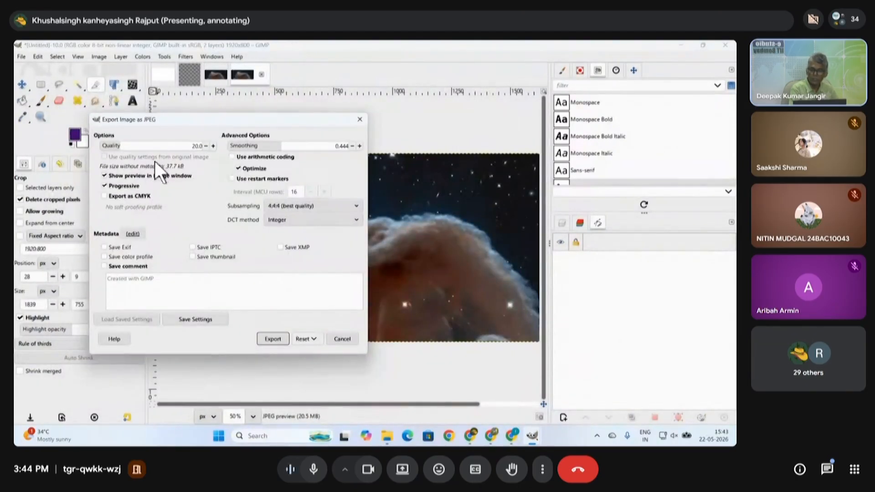
- Preview the JPEG export at quality 10 and at quality 5
double_click(197, 146)
type("10")
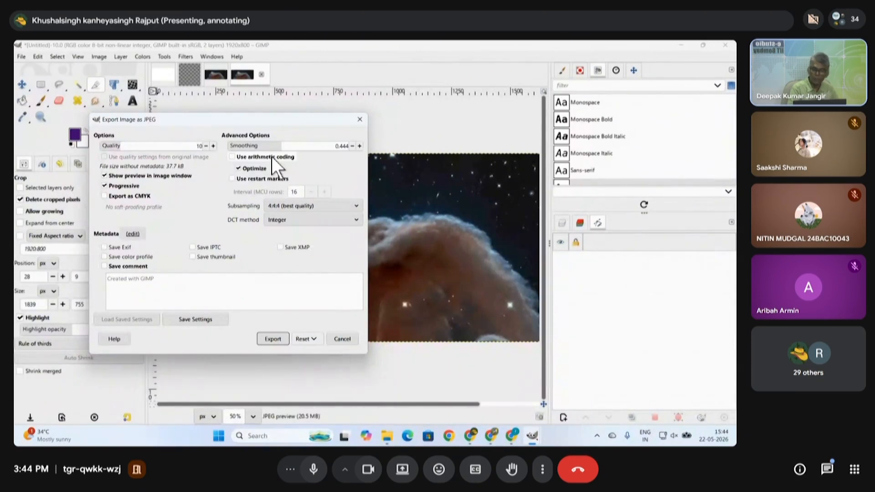
key("Return")
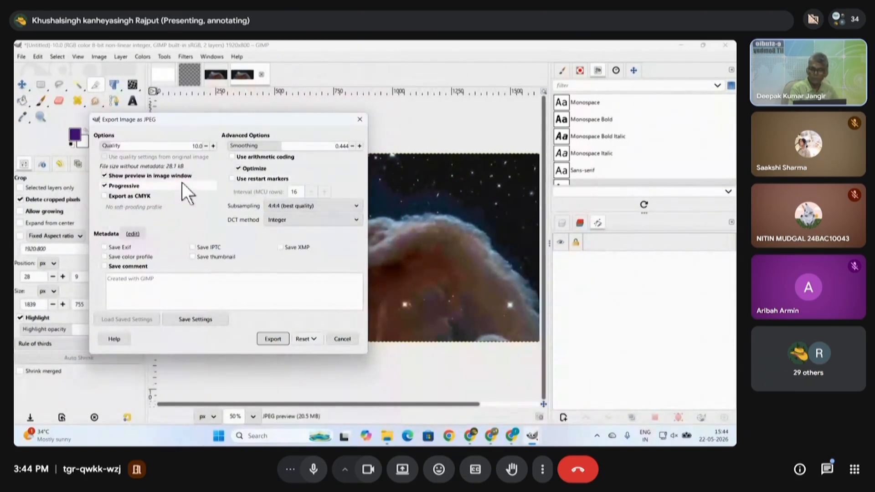
double_click(197, 146)
type("5")
key("Return")
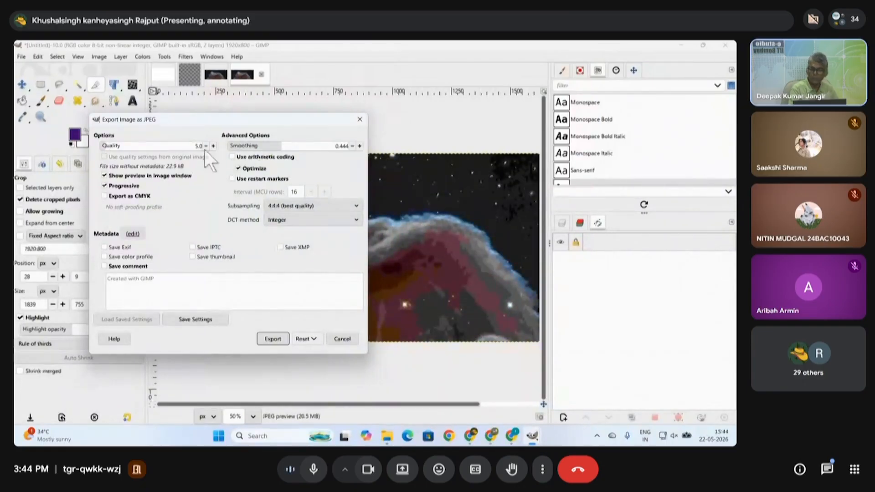
- Lower the JPEG quality to 2 and move the export dialog aside to inspect the preview
left_click(199, 146)
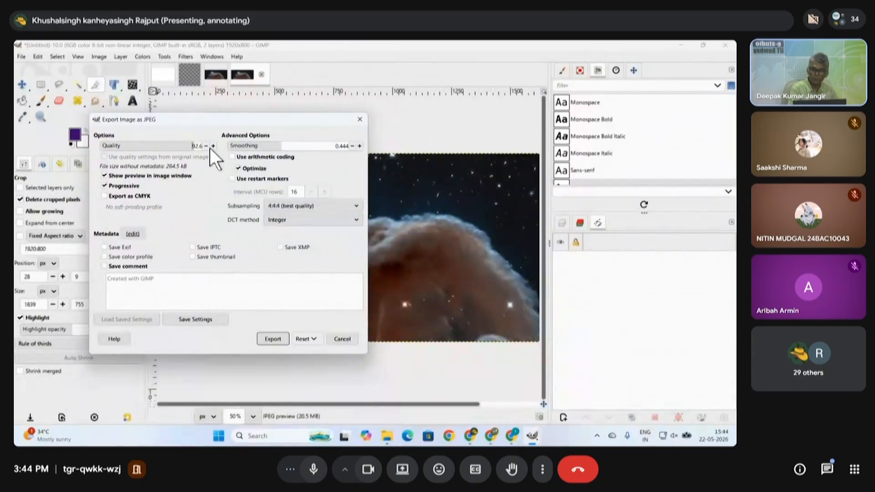
left_click(196, 145)
double_click(197, 145)
type("2")
key("Return")
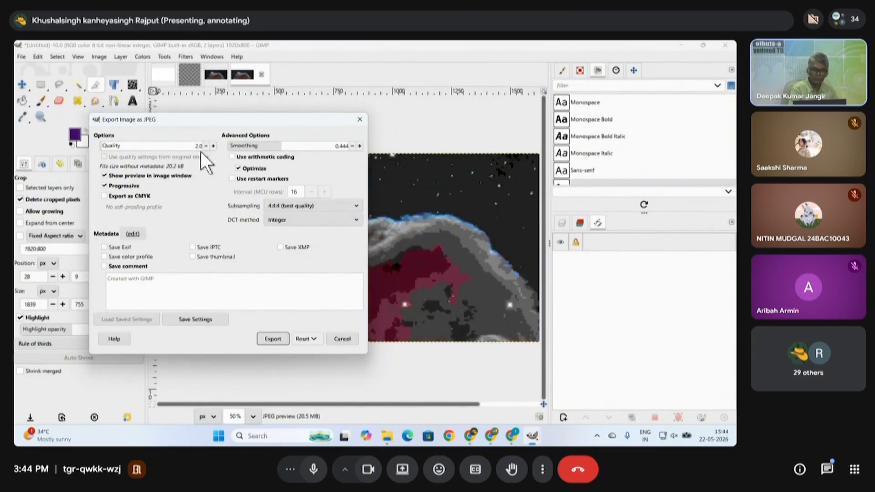
left_click_drag(253, 121, 224, 143)
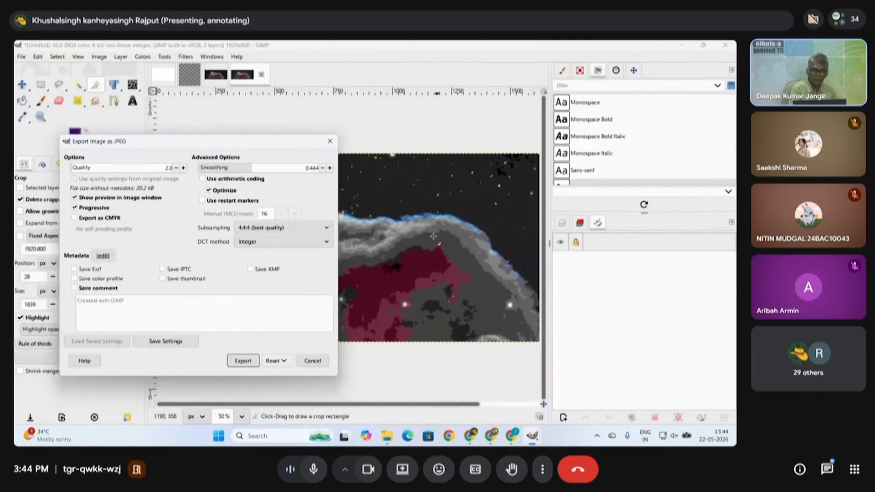
- Raise the JPEG quality to 10 and on to 20, and export the image
double_click(167, 168)
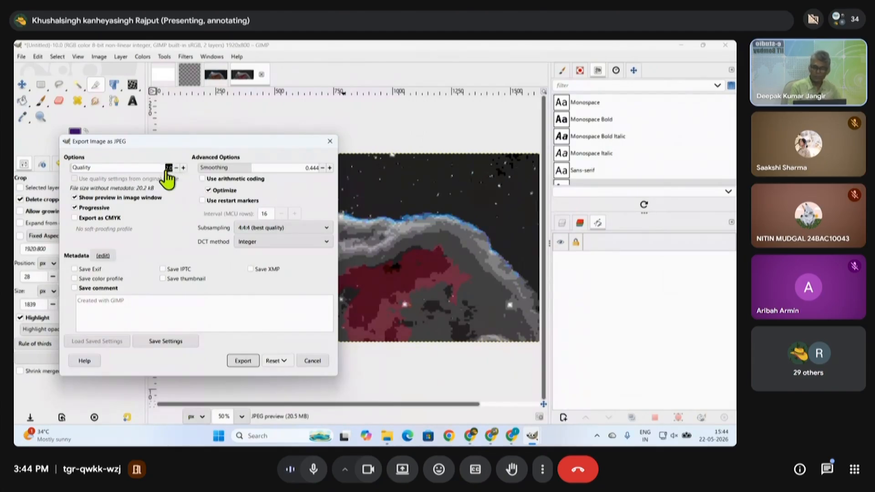
type("10")
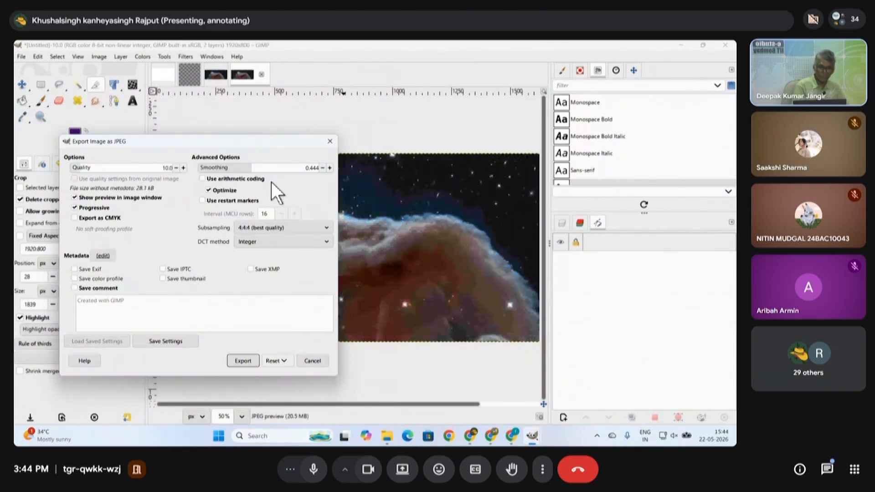
double_click(168, 168)
type("20")
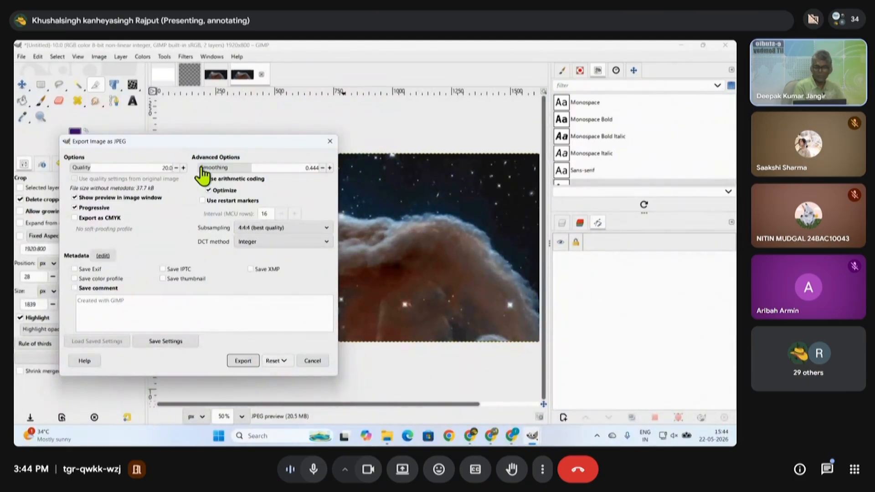
left_click(139, 191)
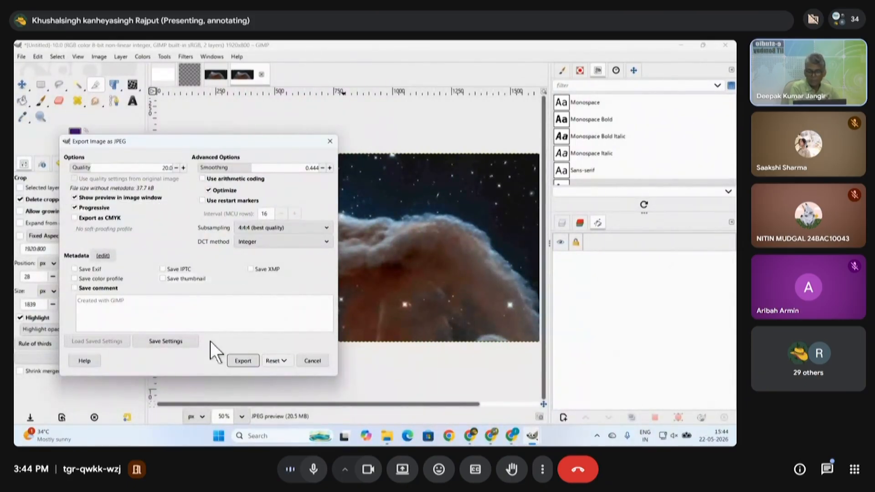
left_click(253, 361)
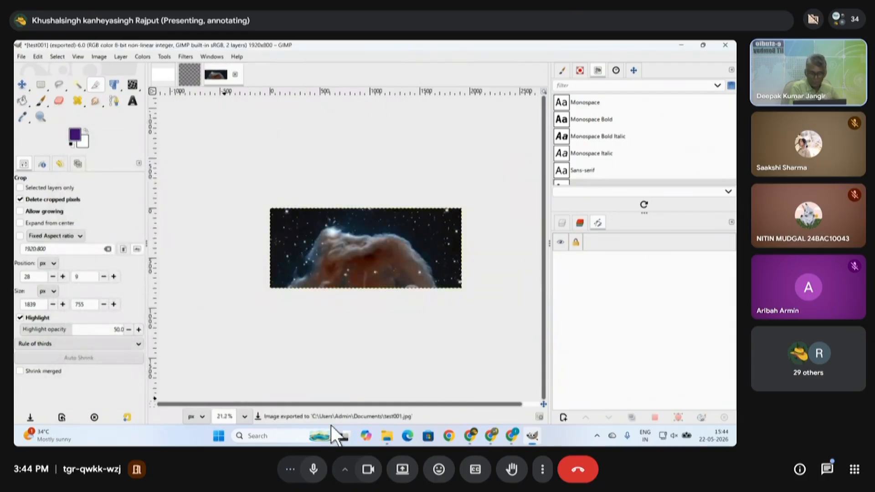
- Switch to the Documents folder in File Explorer and examine the size and image details in the properties of test001.jpg
left_click(386, 439)
right_click(175, 403)
left_click(175, 403)
right_click(175, 403)
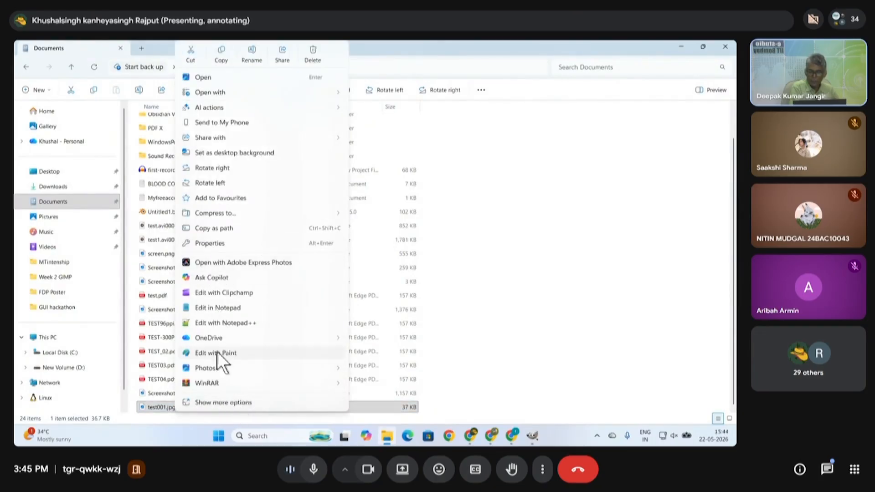
left_click(210, 243)
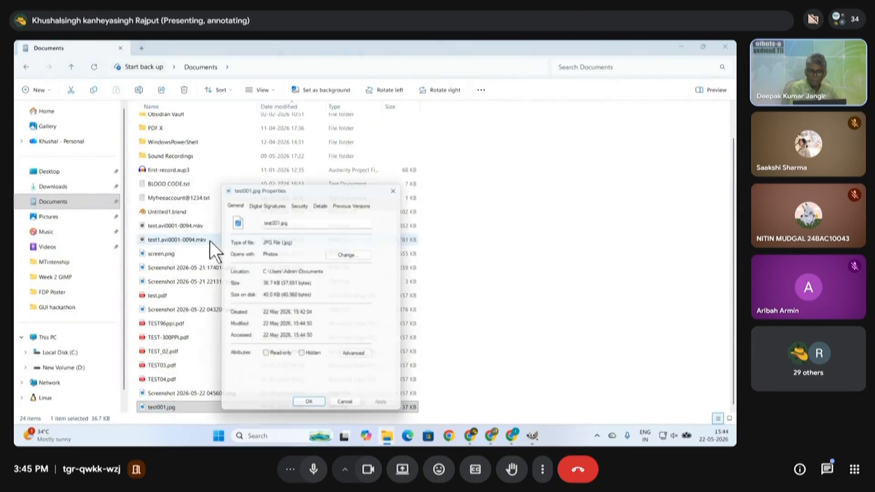
left_click(325, 204)
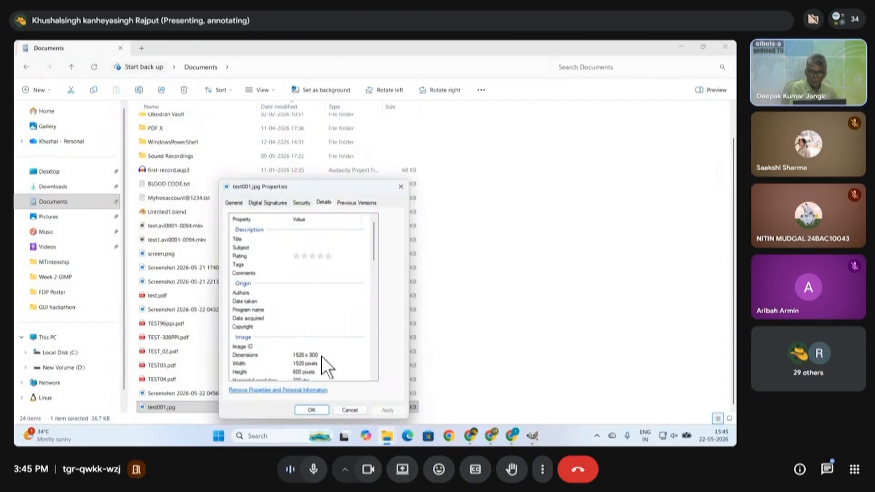
left_click_drag(373, 245, 374, 299)
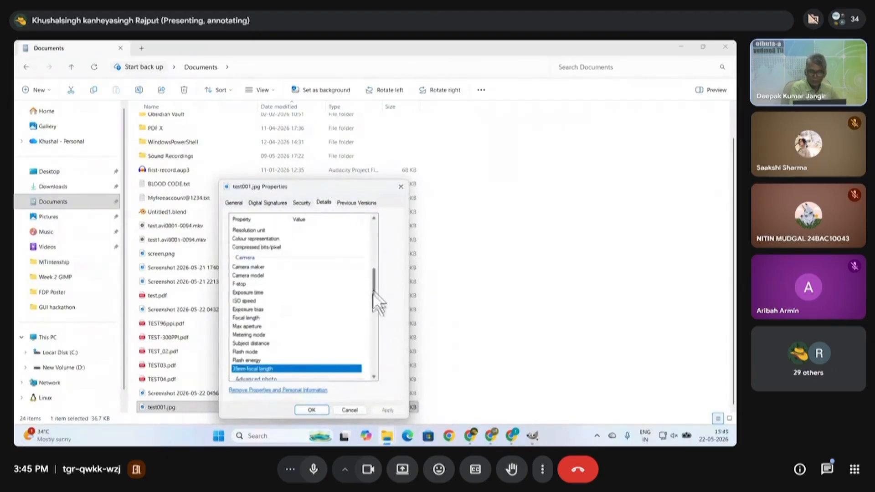
left_click(350, 410)
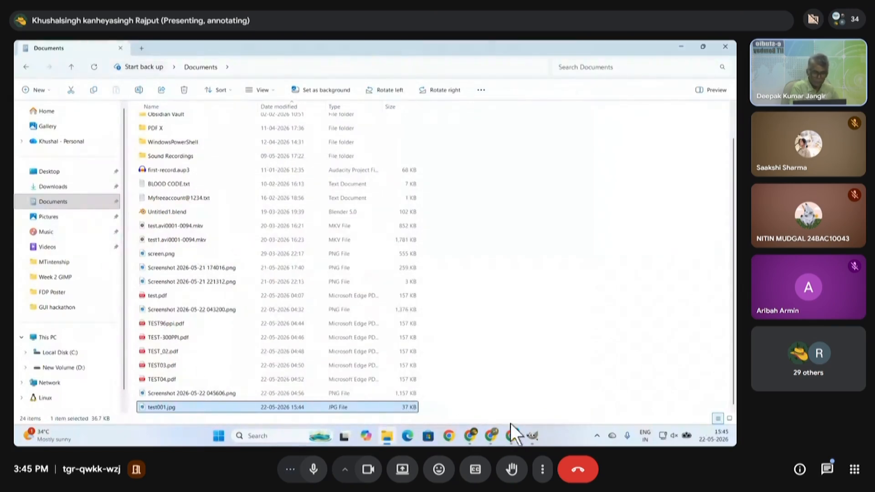
- Switch back to GIMP and draw a circular Ellipse Select selection of about 872 × 873 px with a fixed aspect ratio
mouse_move(532, 438)
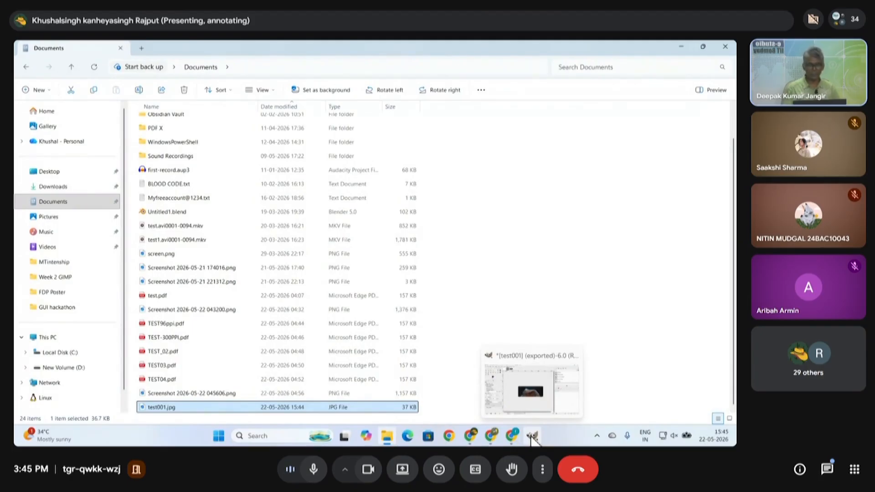
left_click(531, 437)
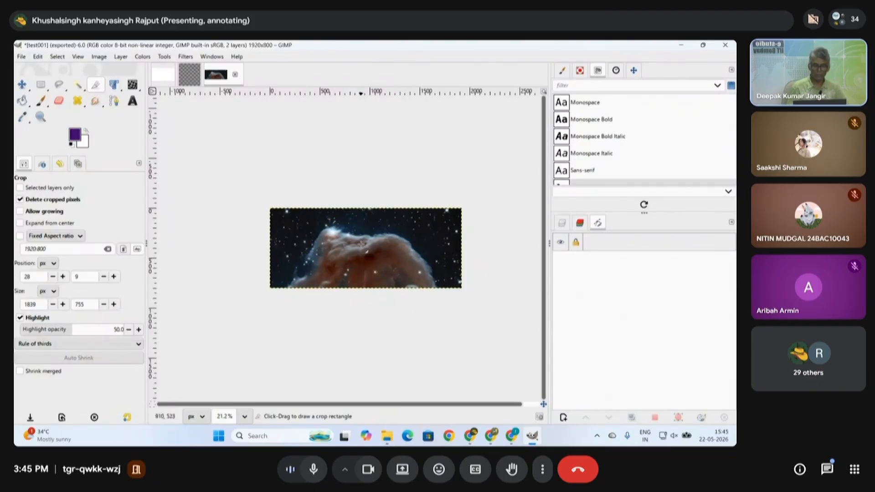
left_click(42, 89)
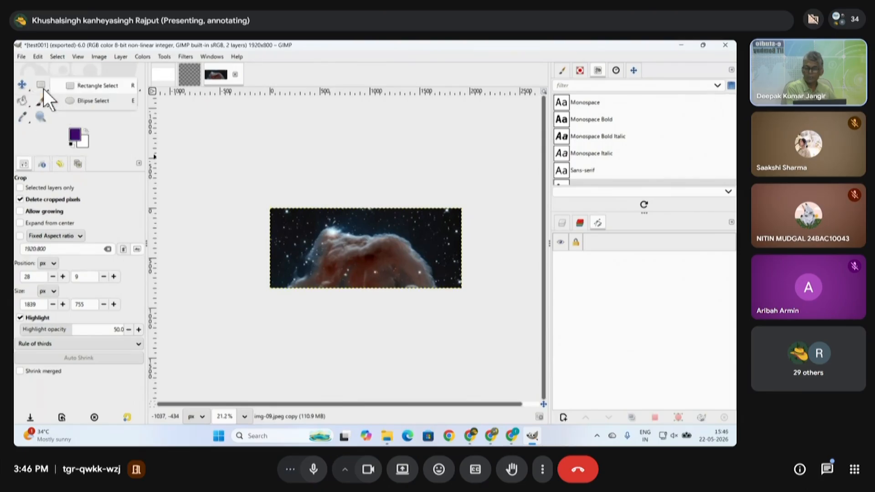
left_click(93, 101)
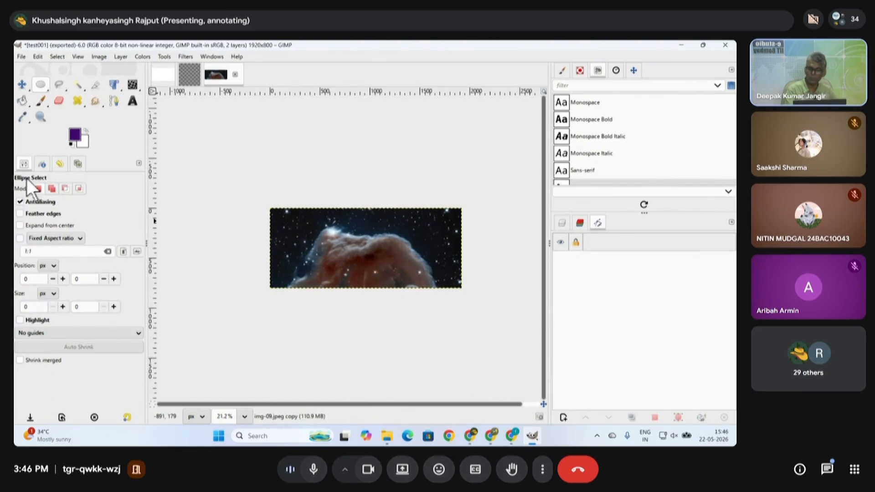
left_click(22, 239)
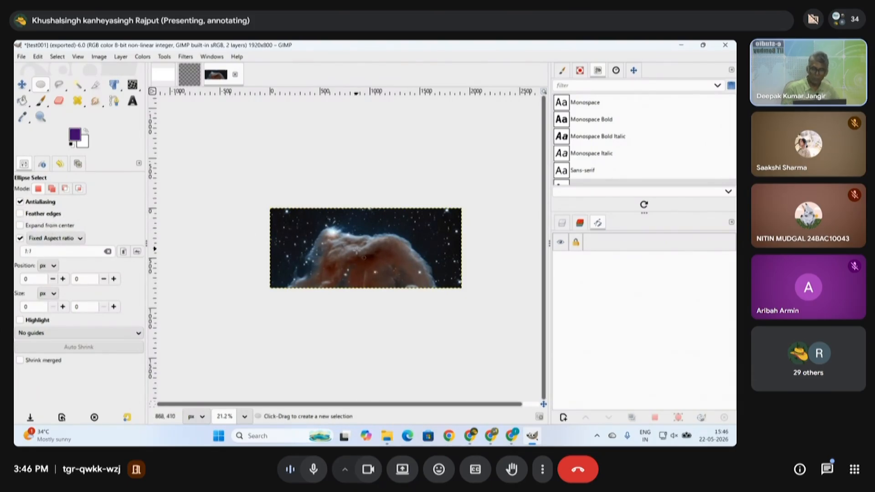
left_click(370, 265, "ctrl")
left_click_drag(355, 249, 425, 338)
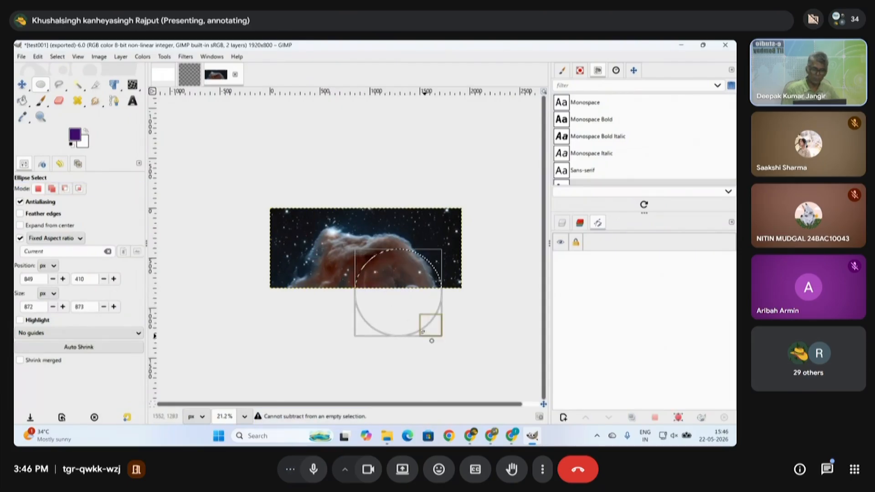
- Move the circular selection over the middle of the nebula and shrink it to about 659 × 659 px at position 623, 66
left_click_drag(404, 300, 370, 255)
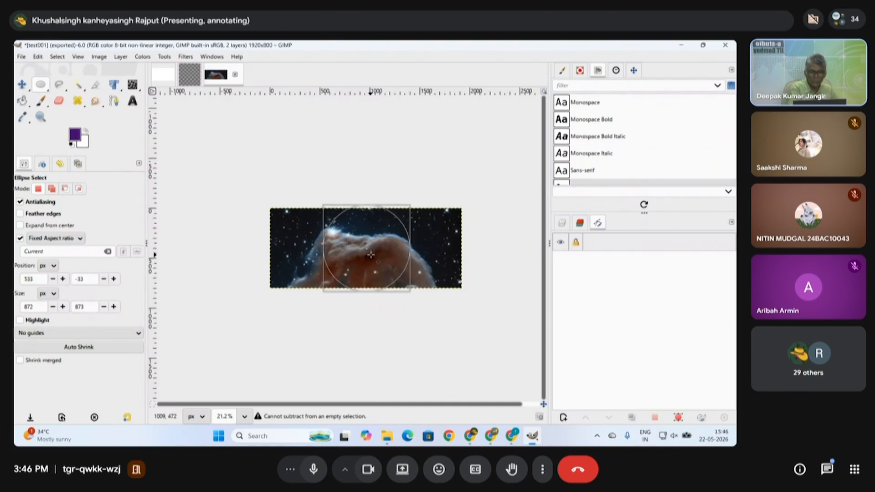
left_click_drag(401, 285, 389, 272)
left_click_drag(338, 220, 395, 223)
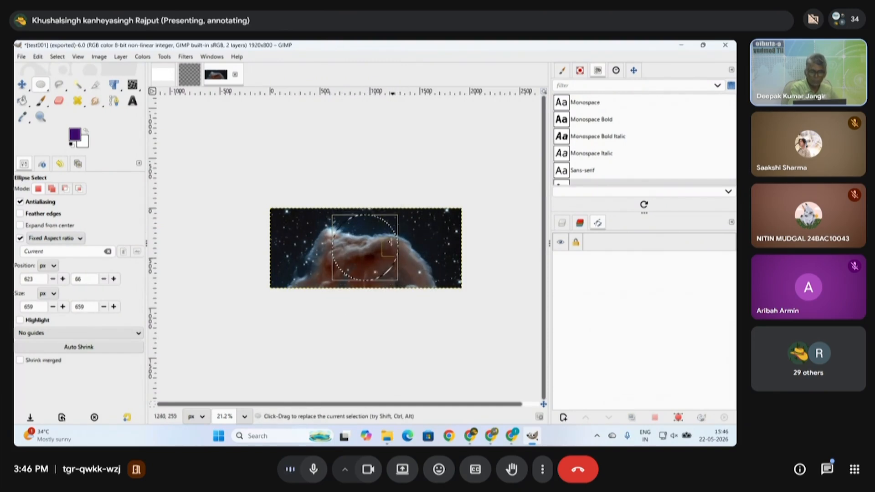
scroll(371, 258, "up", 2)
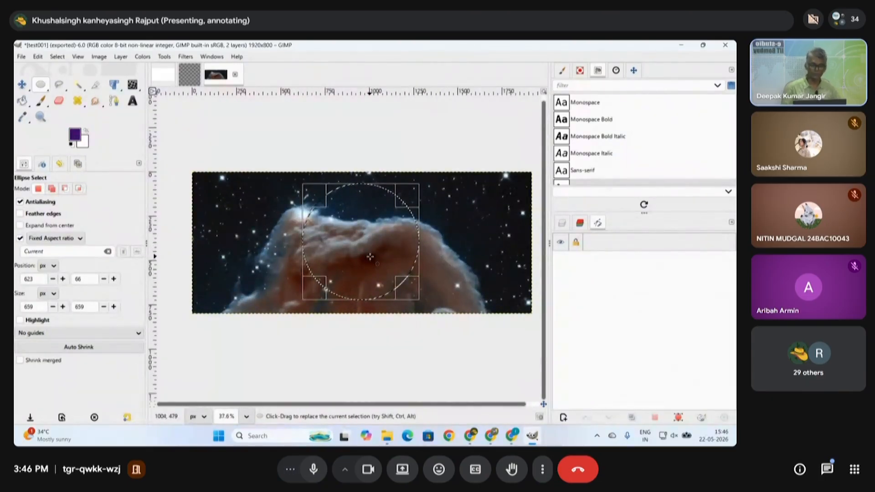
- Add a transparent 1920 × 800 px layer named circle above the img-09.jpeg copy layer
left_click(564, 417)
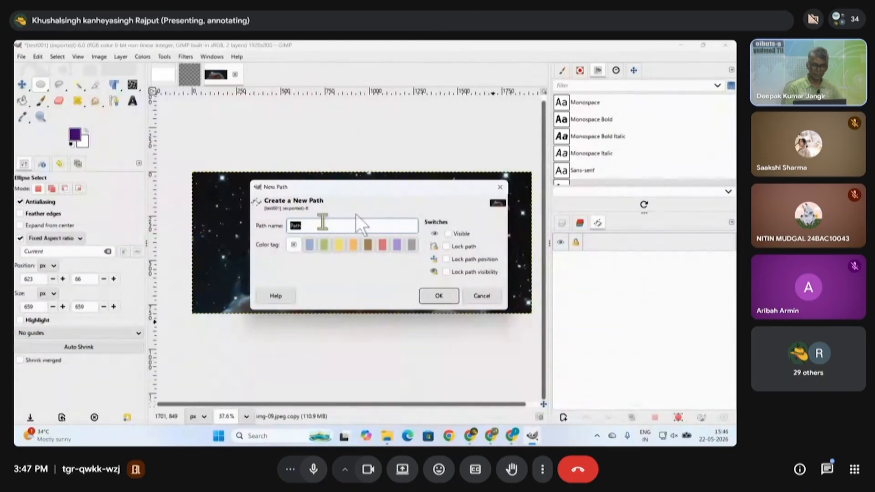
left_click(455, 295)
left_click(564, 223)
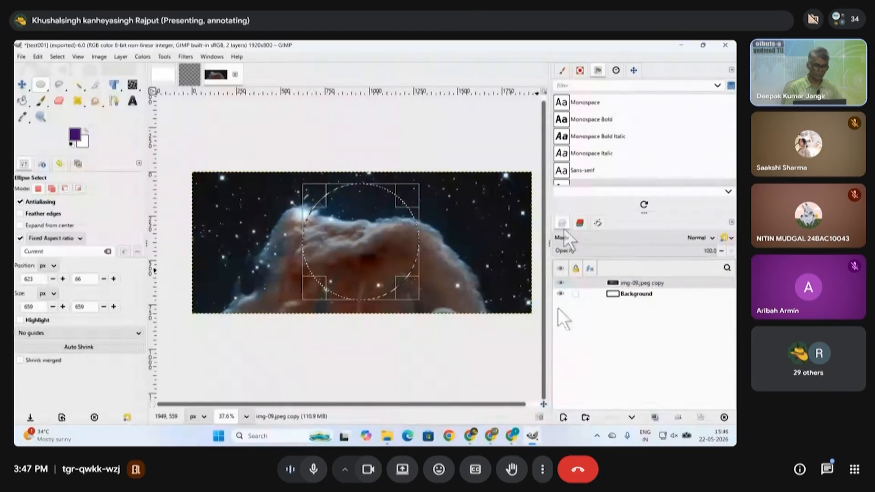
left_click(564, 418)
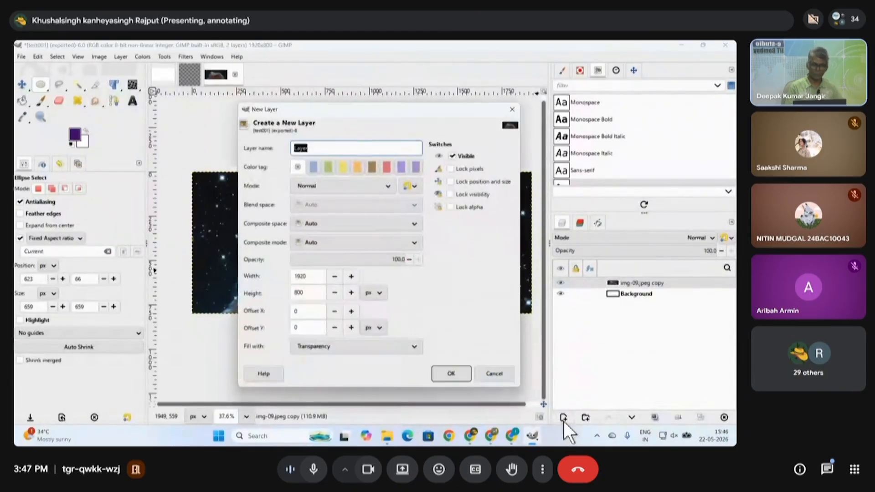
left_click_drag(333, 151, 261, 149)
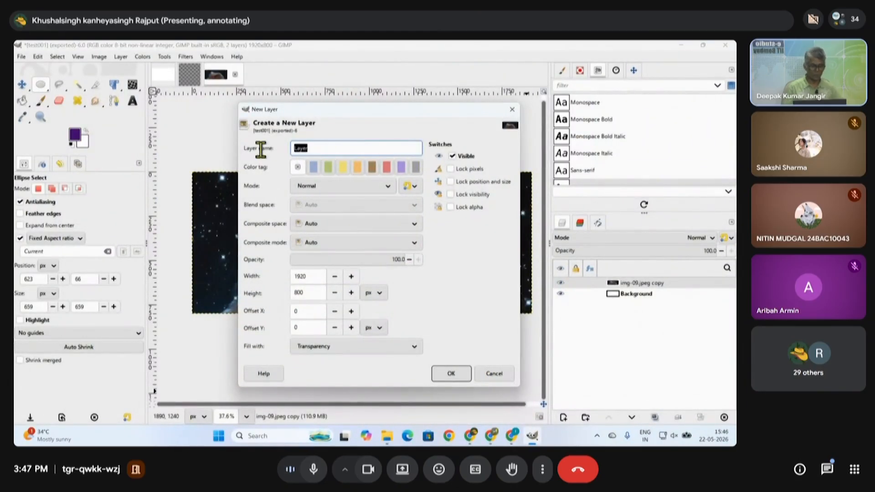
type("cir")
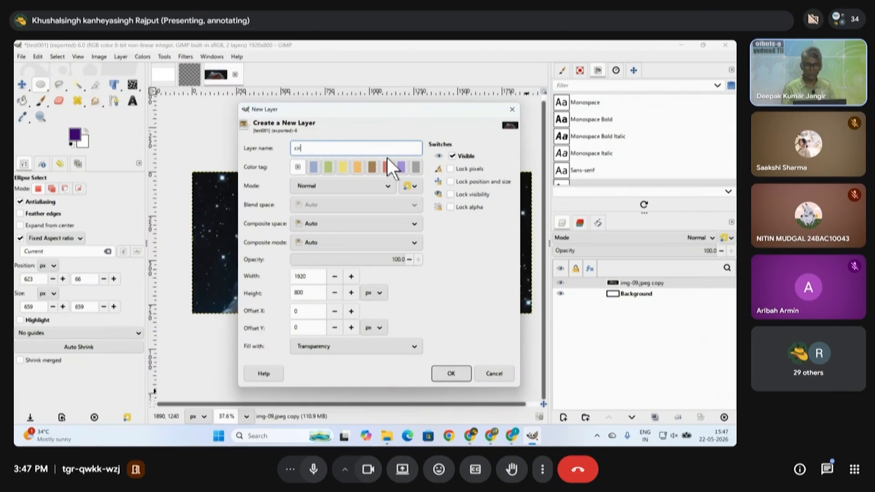
type("cle")
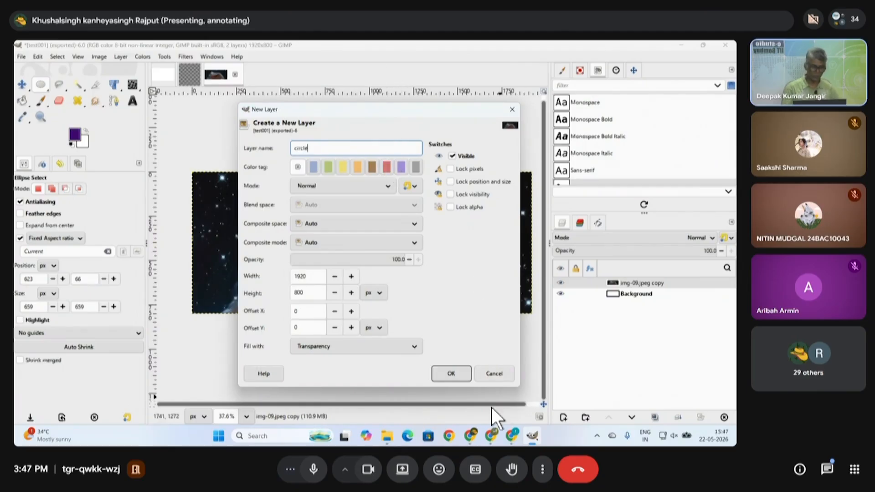
left_click(443, 374)
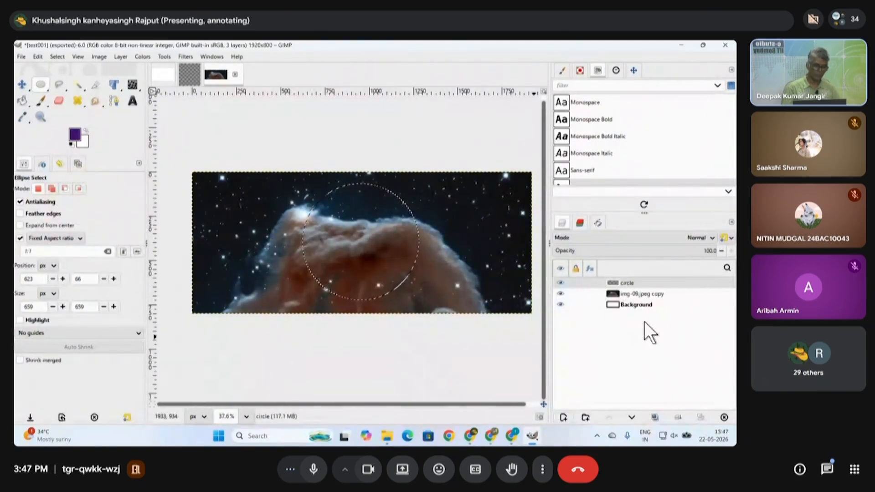
- Toggle the visibility of the three layers to compare their contents, and leave only the Background layer hidden
left_click(621, 305)
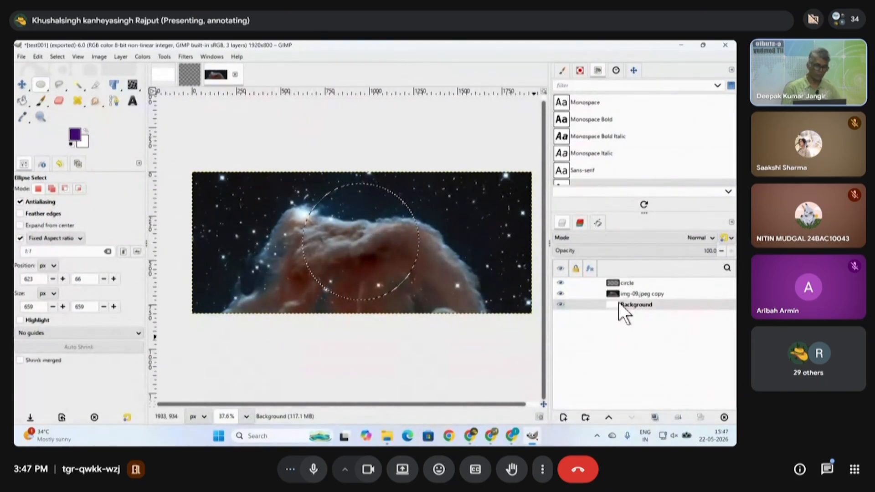
left_click(562, 301)
left_click(561, 296)
left_click(559, 285)
left_click(560, 305)
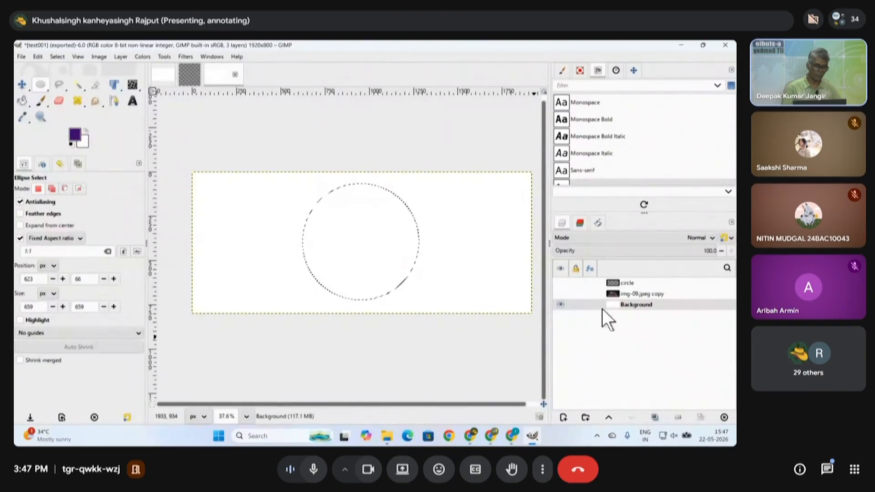
left_click(561, 294)
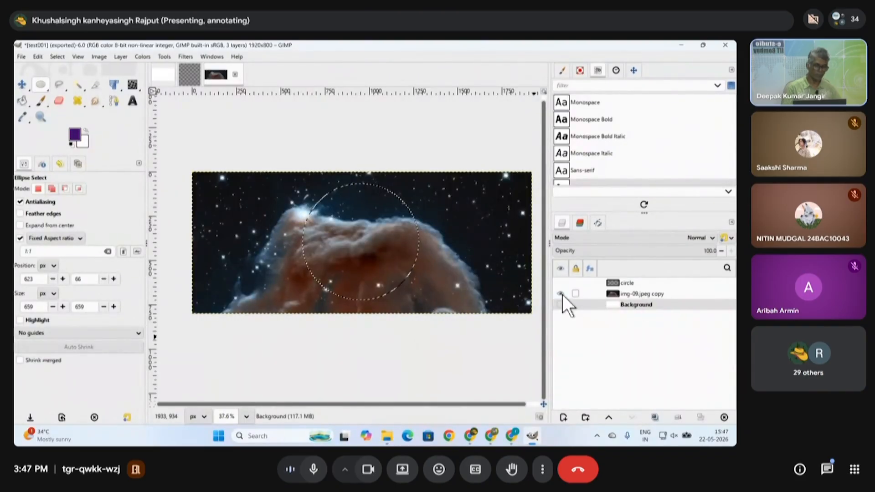
left_click(561, 294)
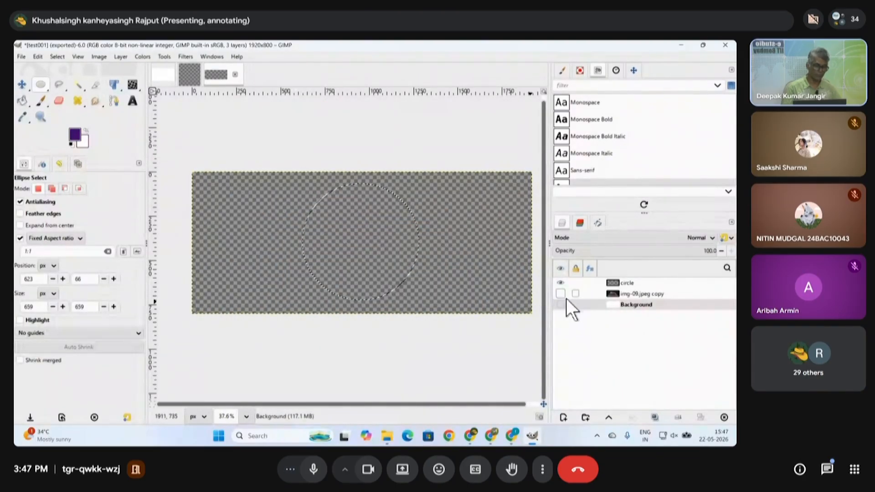
left_click(560, 294)
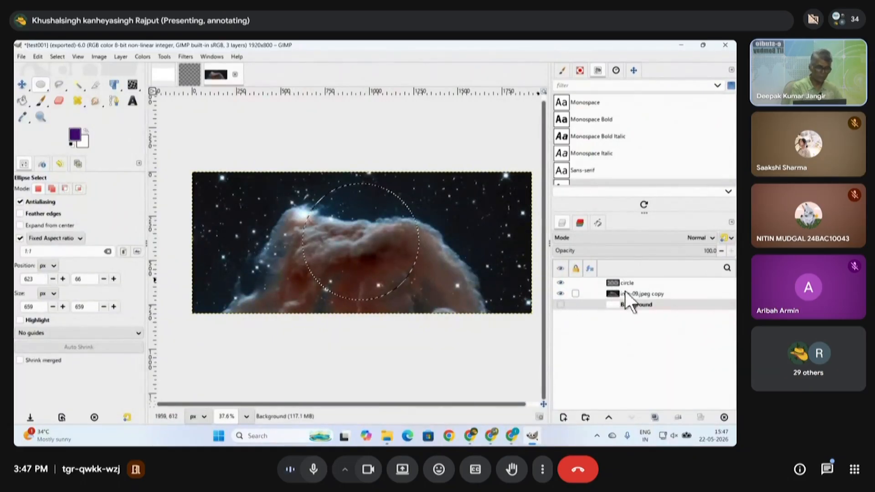
- Cut the circular selection out of the img-09.jpeg copy layer and paste it back in place as a separate layer
left_click_drag(613, 286, 616, 291)
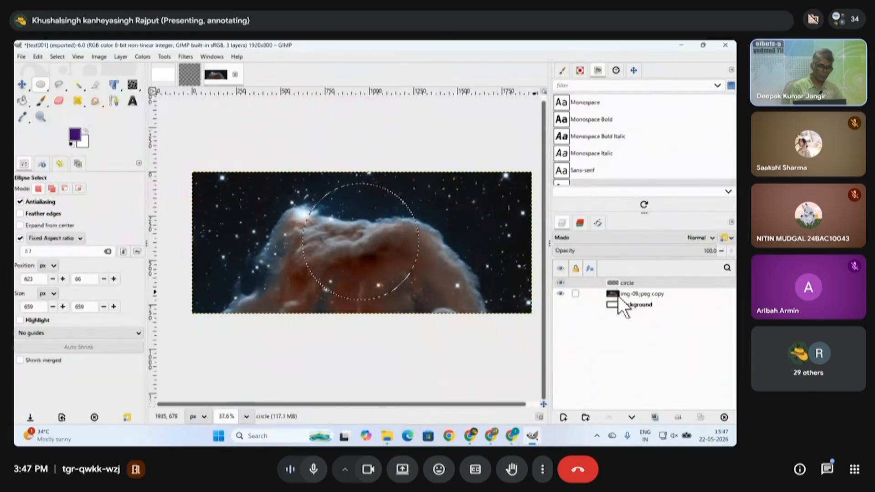
left_click(639, 294)
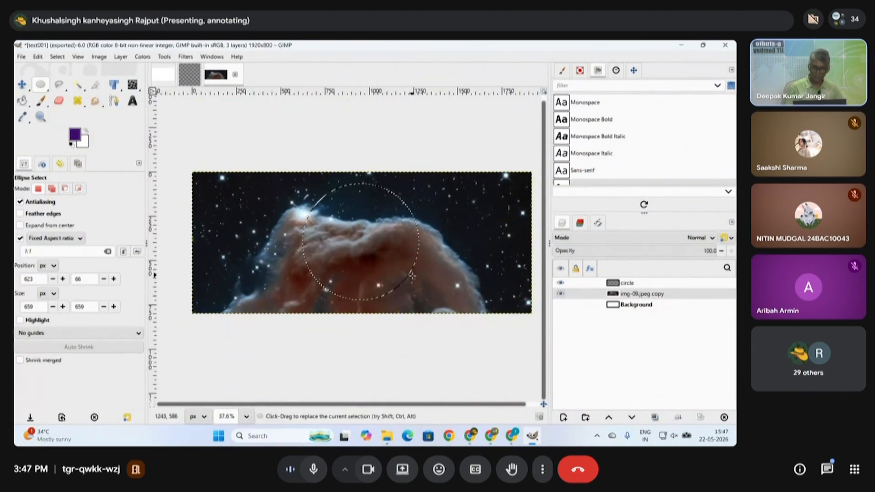
left_click(37, 57)
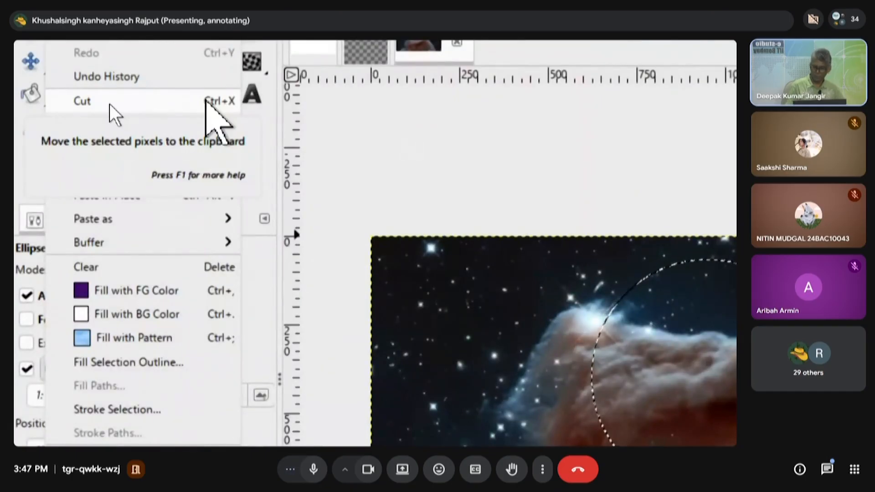
key("Escape")
key("ctrl")
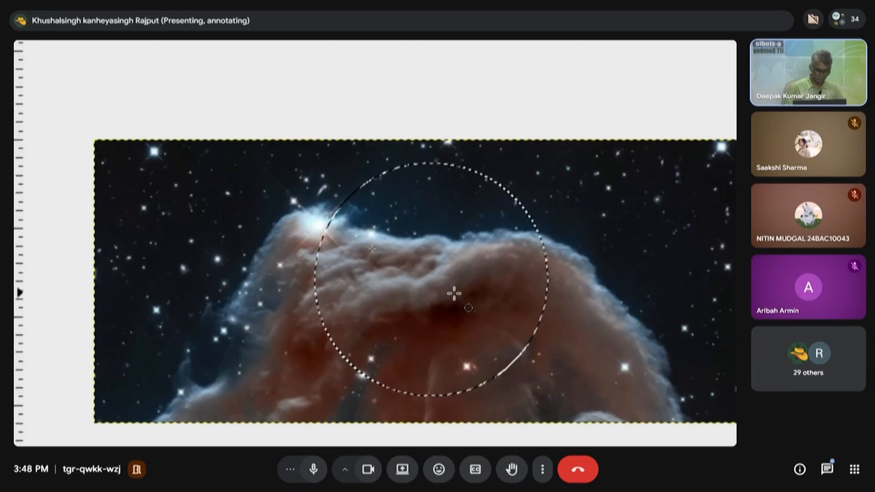
key("ctrl+x")
scroll(502, 326, "down", 3)
key("super+minus")
scroll(393, 303, "right", 1)
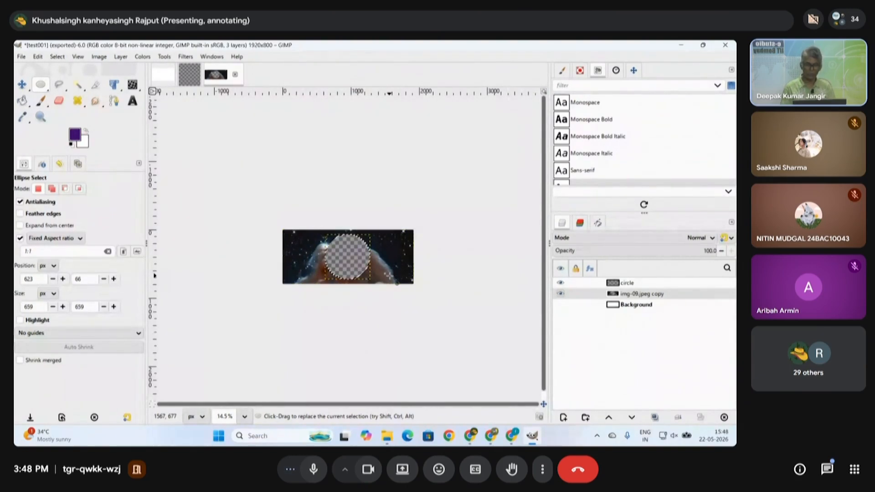
key("ctrl+v")
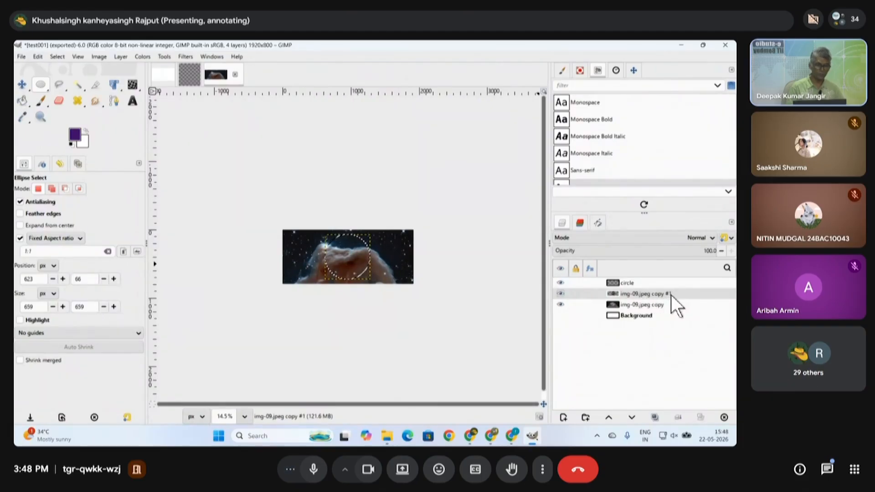
- Isolate the pasted circle layer, and hide it with the img-09.jpeg copy layer shown to inspect the cut-out hole
left_click(561, 304)
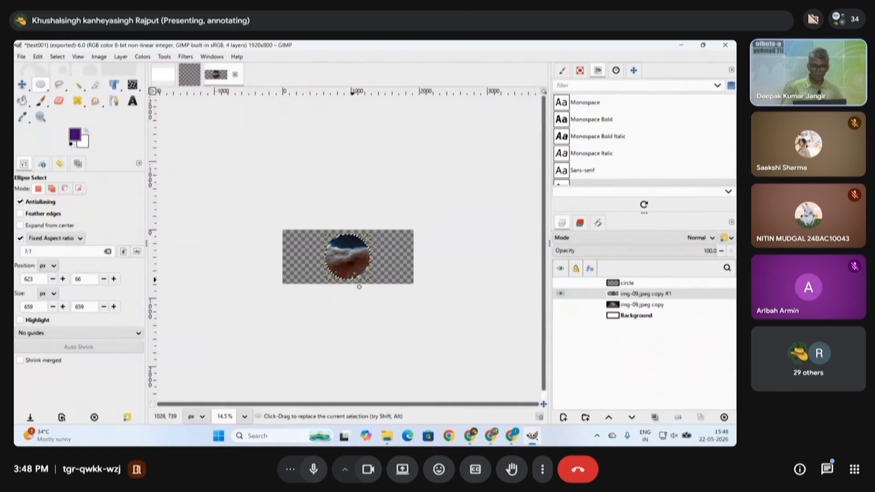
scroll(359, 287, "up", 5)
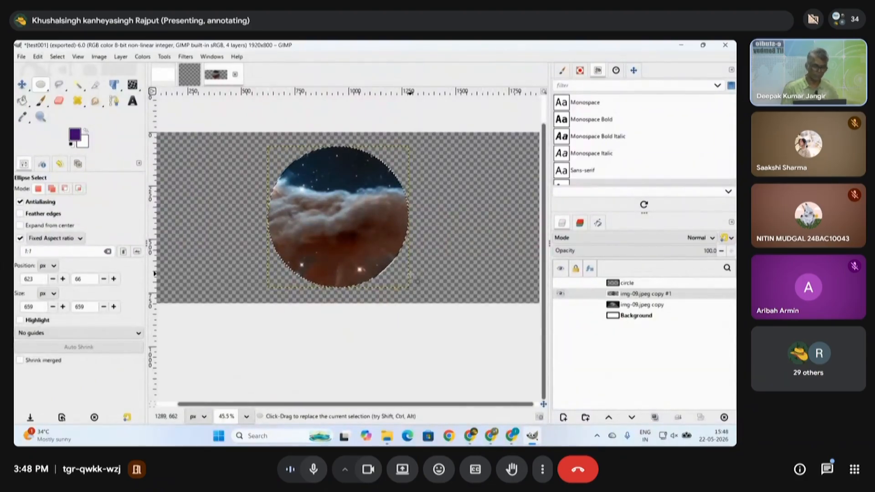
left_click(561, 294)
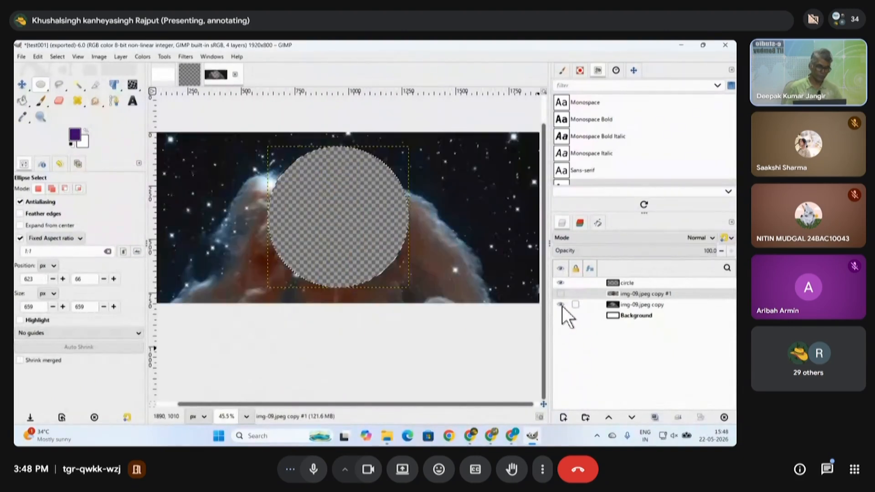
- Show the pasted circle layer, select the empty circle layer, and clear the circular selection
left_click(562, 284)
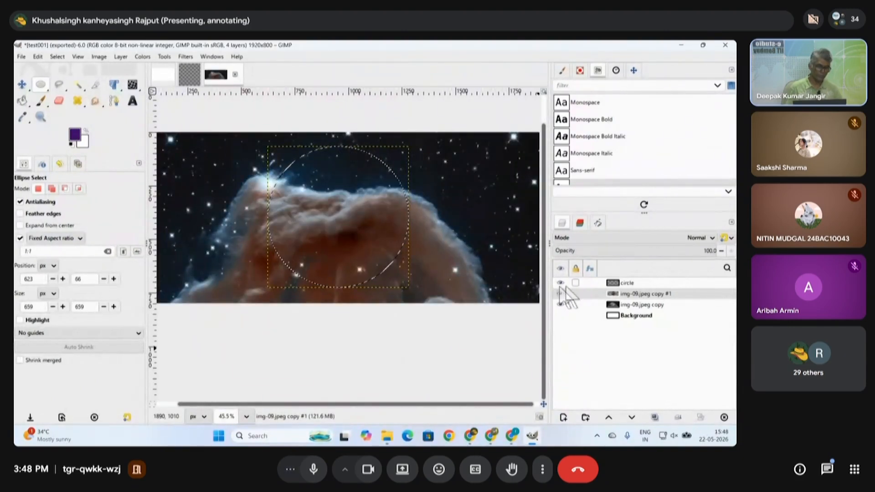
left_click(631, 282)
scroll(391, 233, "down", 1)
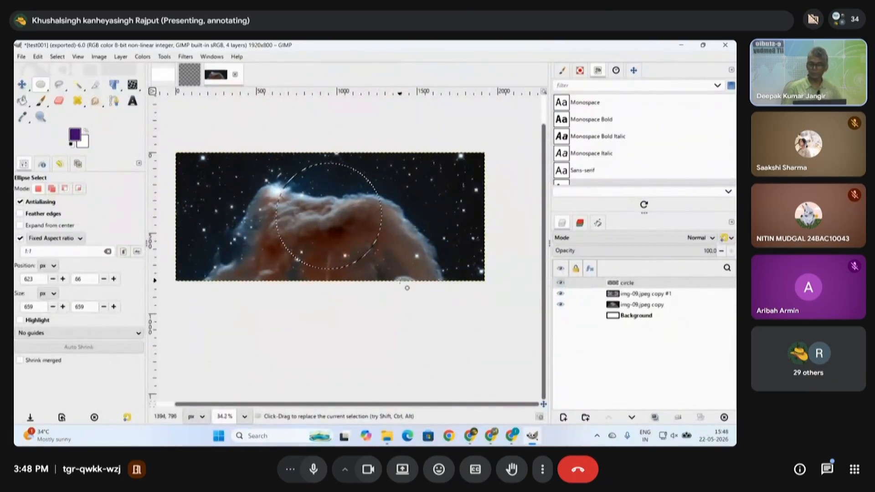
left_click(57, 57)
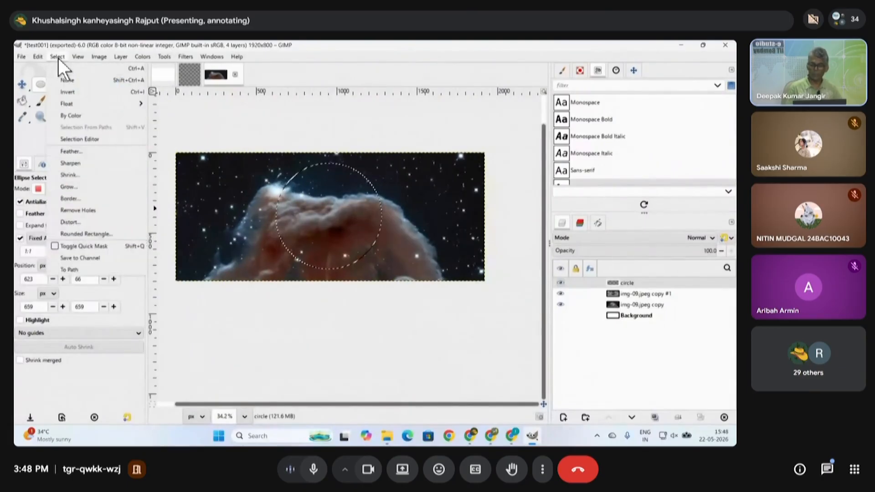
left_click(75, 81)
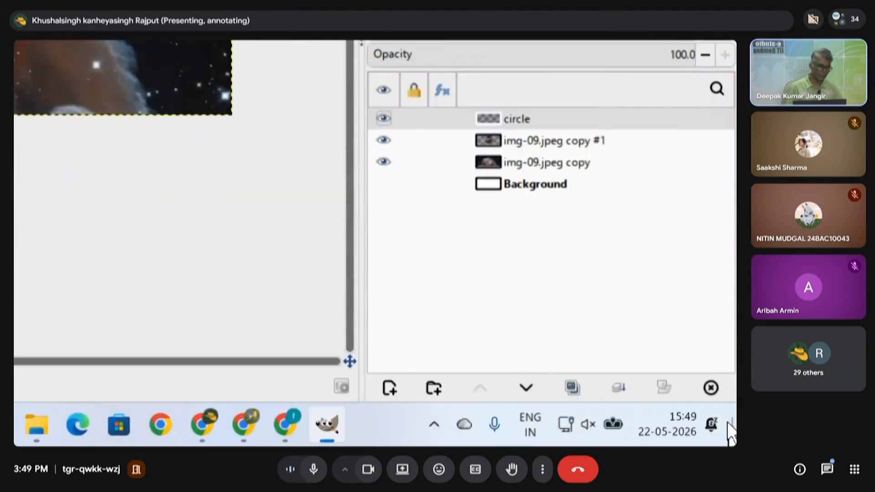
- Delete the empty circle layer and the Background layer from the image
left_click(711, 388)
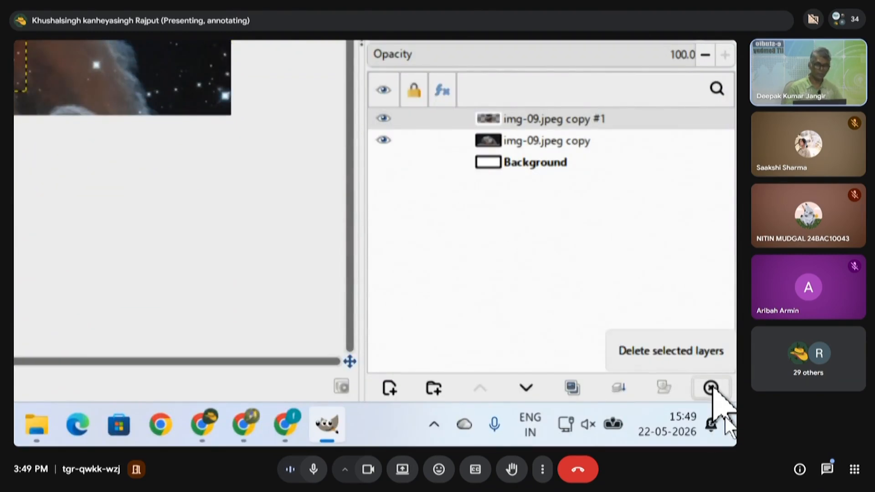
left_click(557, 165)
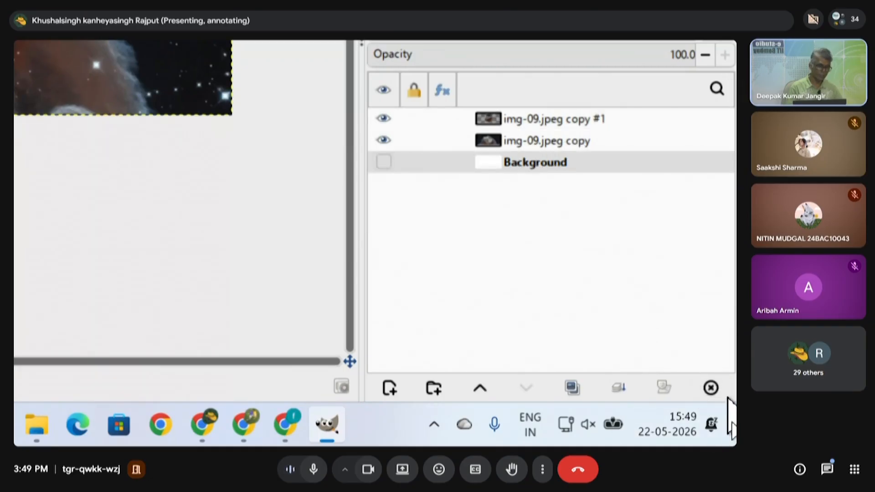
left_click(711, 388)
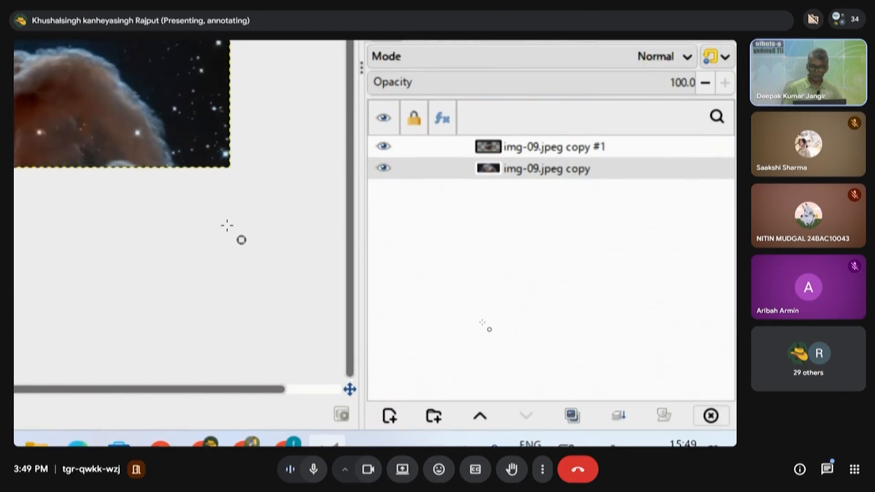
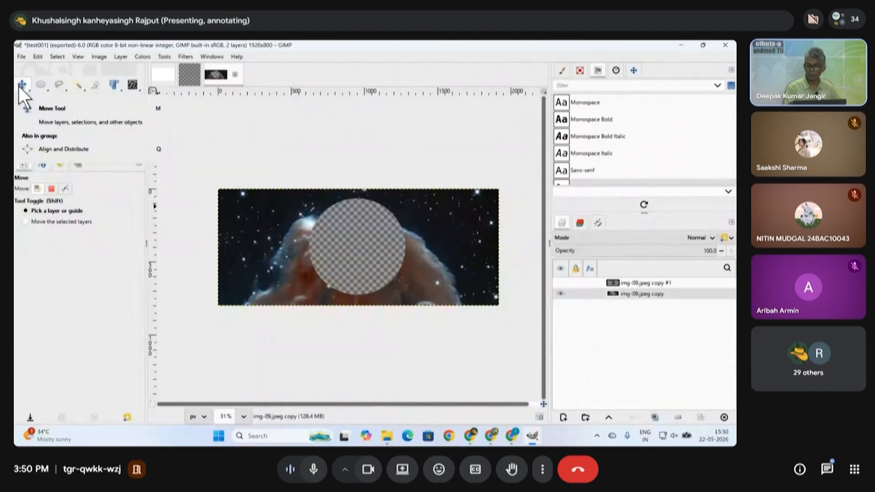
- Move the img-09.jpeg copy layer around the canvas with the Move tool and bring it back close to its original position
left_click_drag(306, 195, 385, 290)
left_click_drag(367, 283, 432, 231)
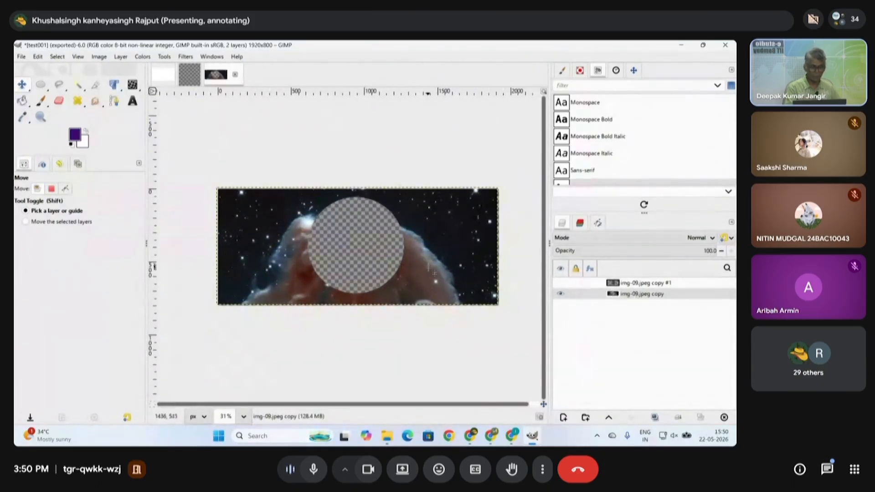
mouse_move(428, 266)
left_mouse_down()
mouse_move(367, 309)
mouse_move(414, 277)
left_mouse_up()
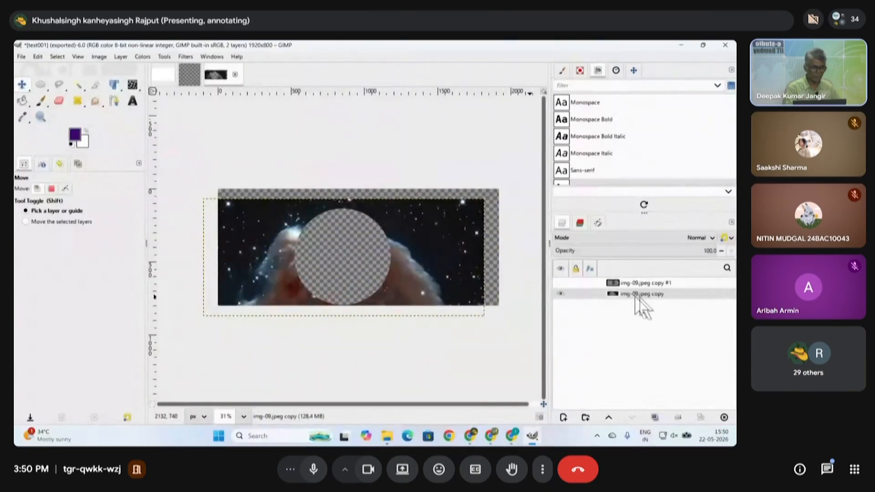
key("ctrl+z")
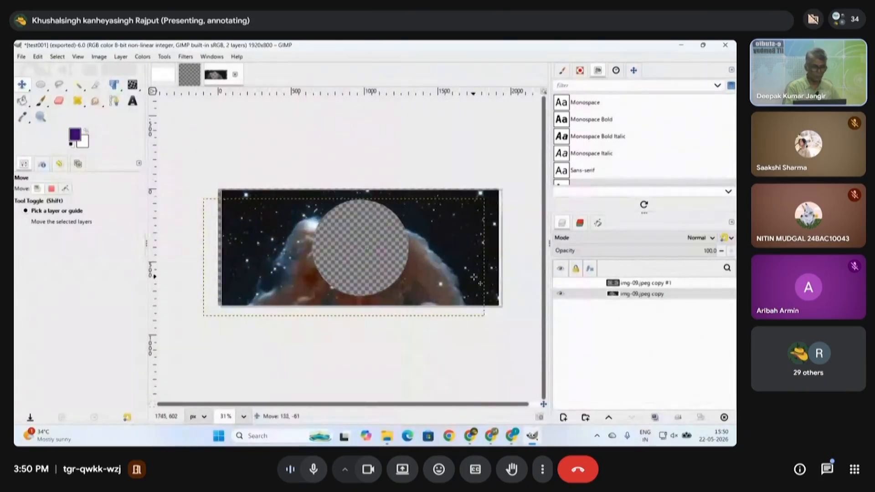
- Rename the img-09.jpeg copy layer as Layer 01
double_click(659, 295)
type("L")
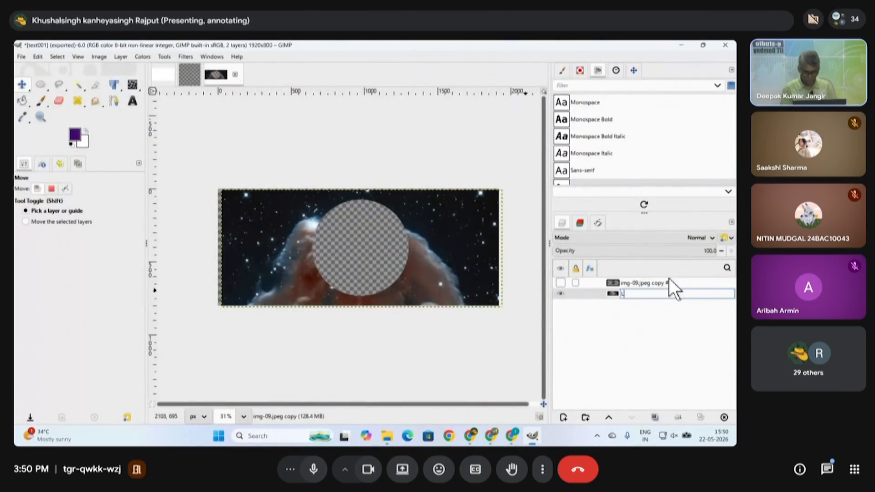
type("ayer 01")
key("Return")
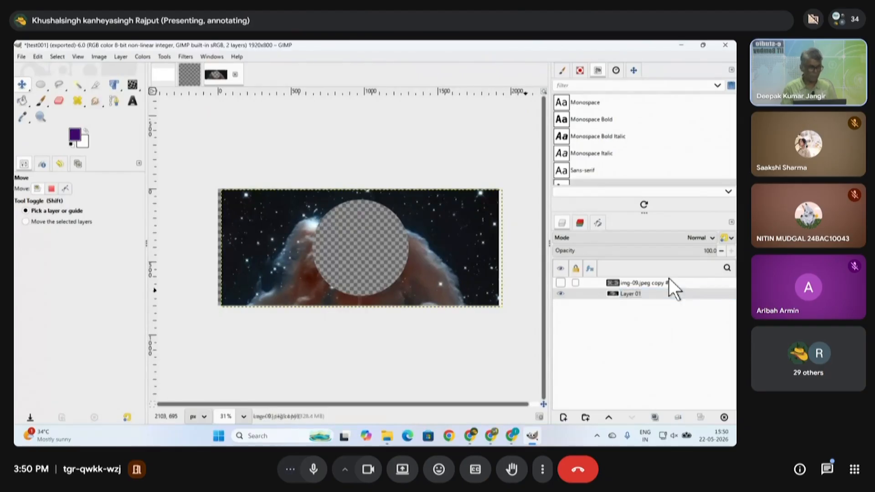
- Rename the img-09.jpeg copy #1 layer as Layour 02
double_click(655, 283)
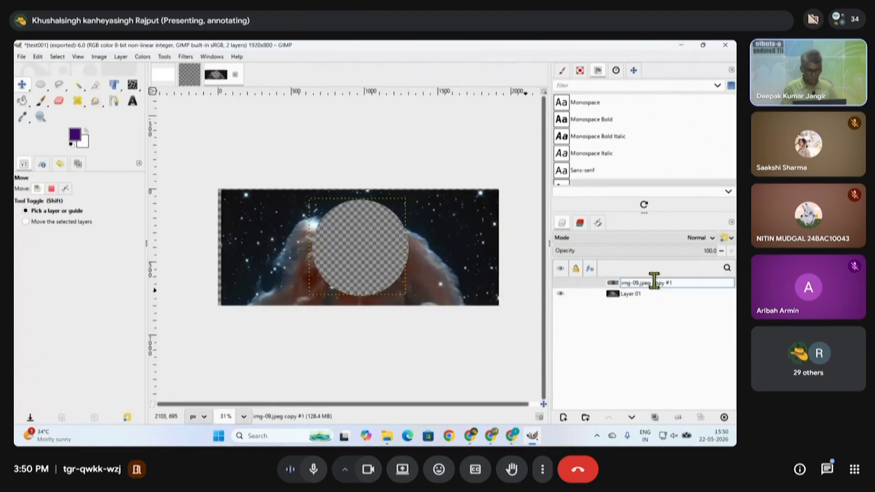
double_click(655, 281)
left_click(493, 368)
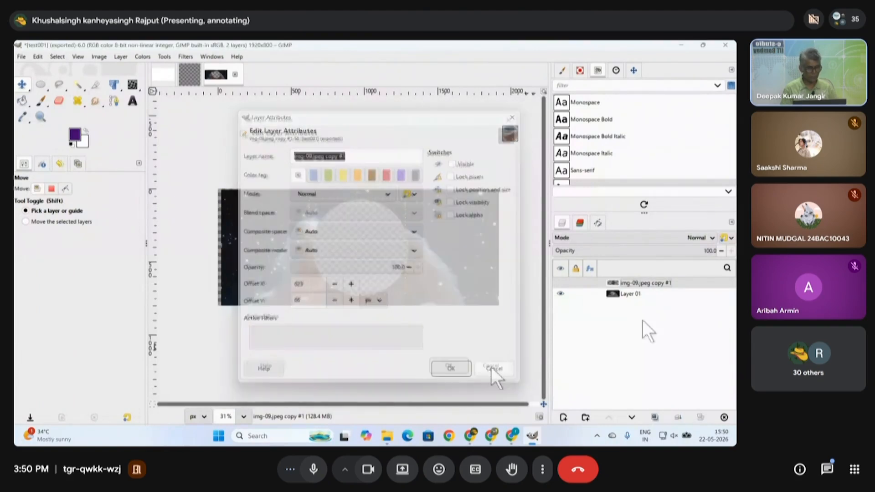
double_click(666, 287)
type("Layour")
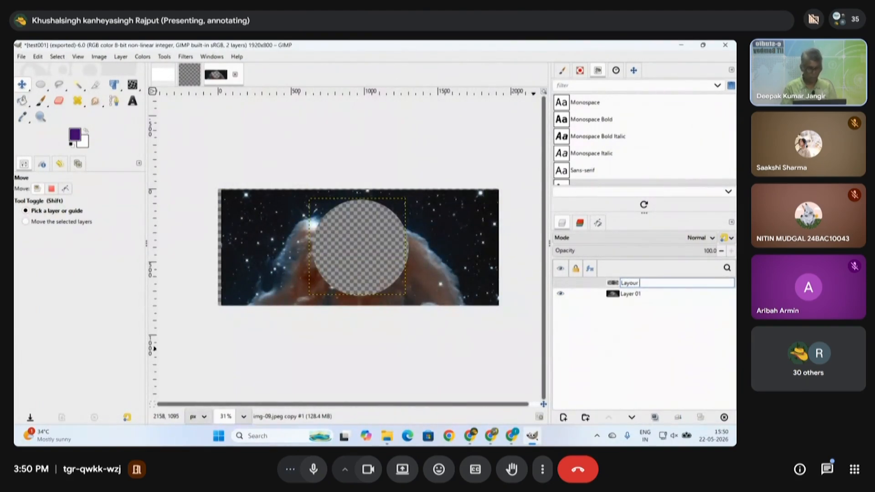
type(" 02")
key("Return")
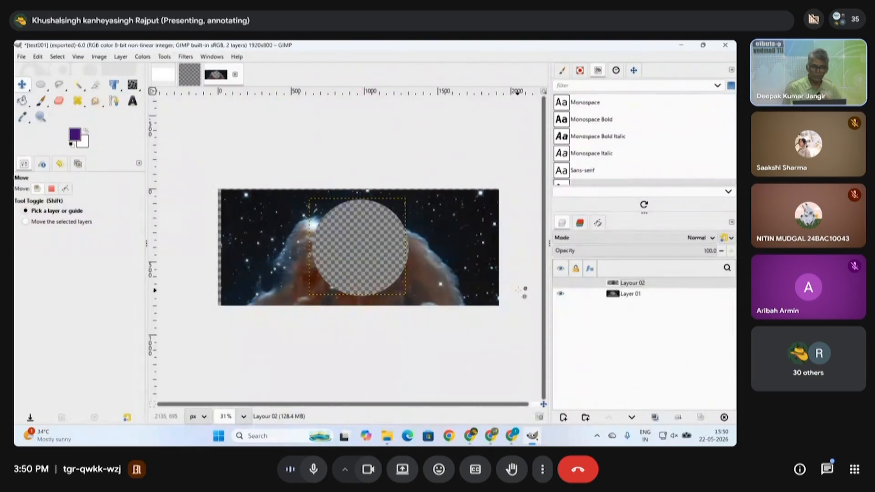
- Show Layour 02, shift Layer 01 slightly, and move the circle to the right so it covers the hole down to a crescent
left_click(561, 285)
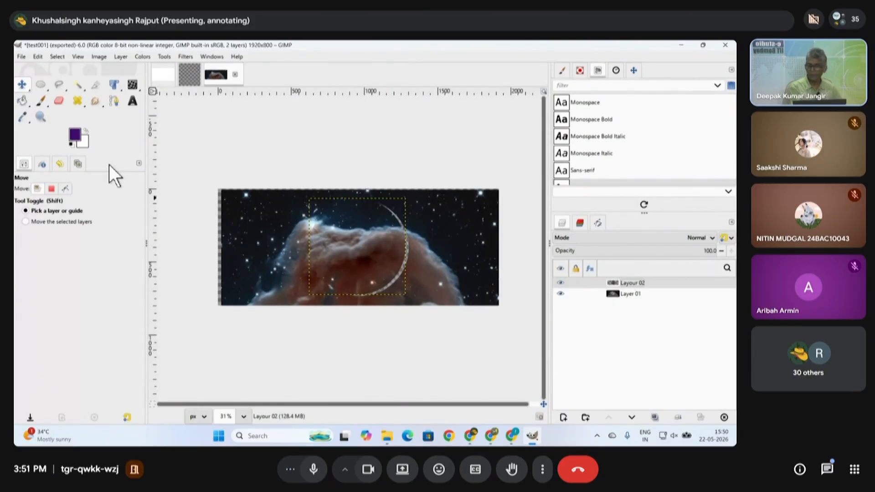
left_click_drag(358, 252, 446, 259)
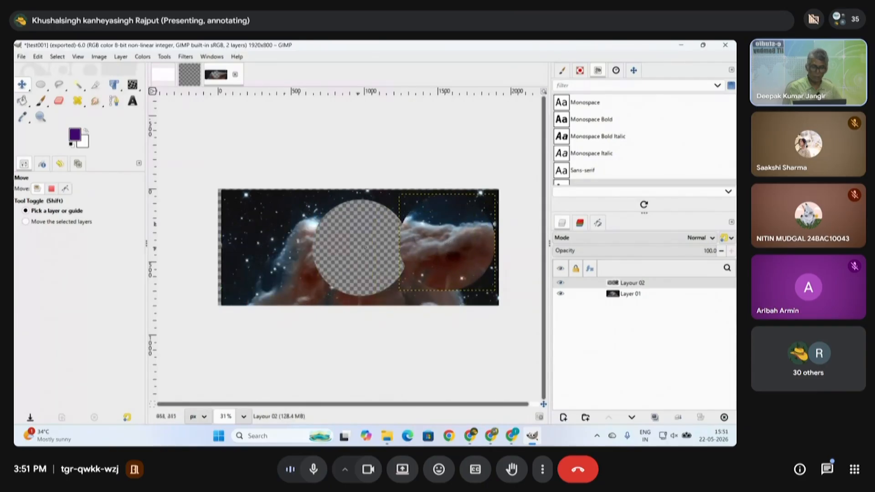
left_click(635, 294)
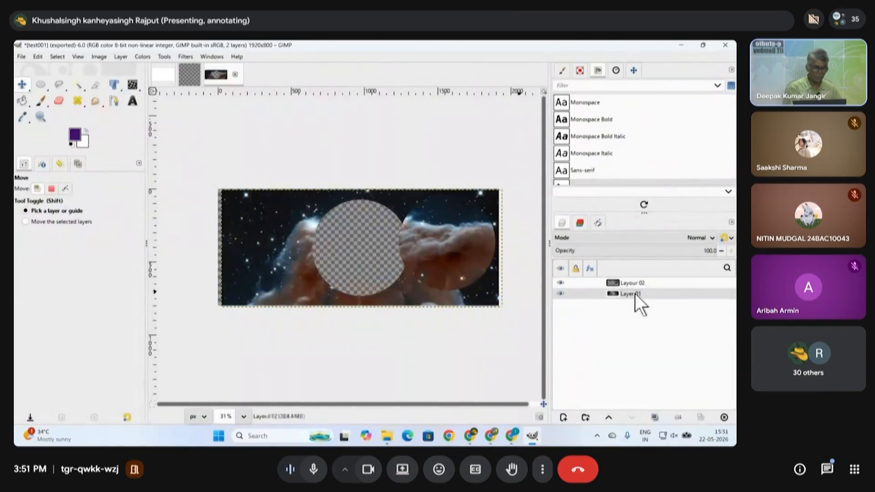
left_click_drag(263, 246, 458, 235)
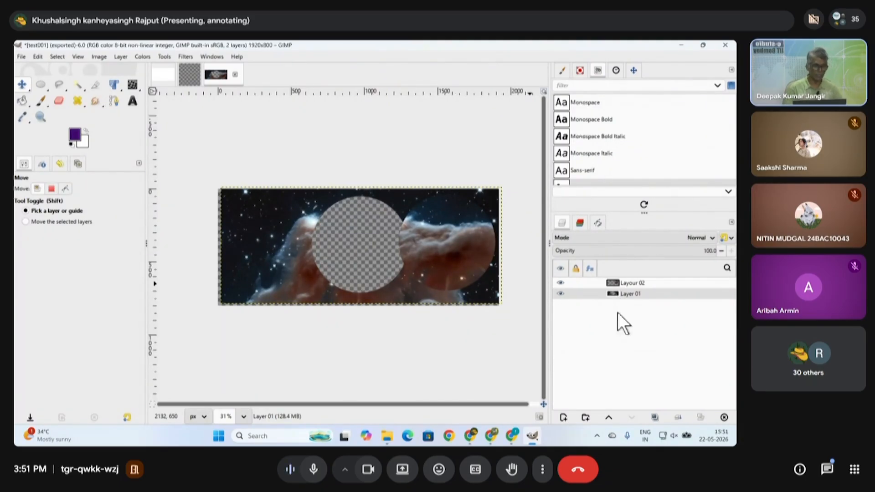
left_click_drag(461, 259, 421, 258)
- Flatten Layour 02 and Layer 01 into a single layer
left_click(627, 294)
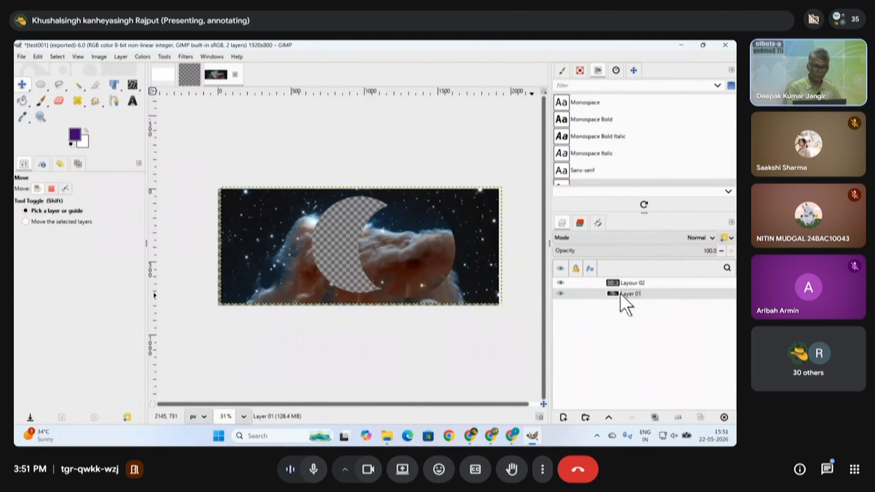
left_click(625, 281)
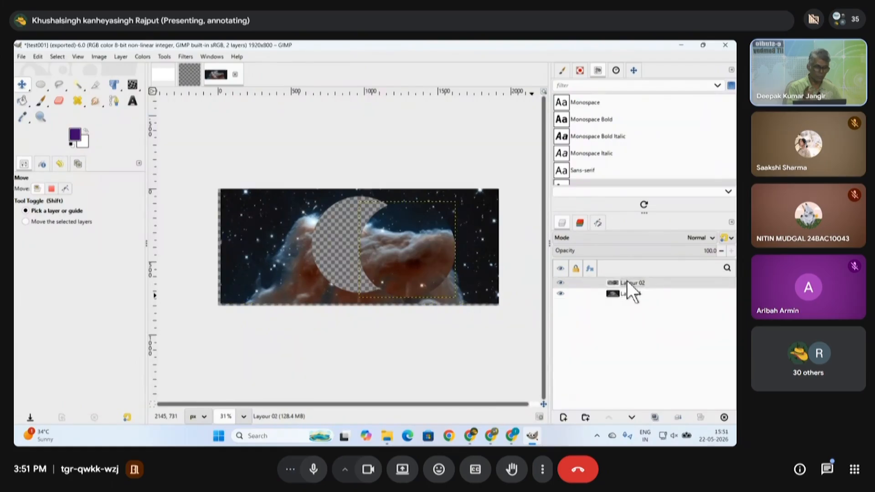
right_click(627, 281)
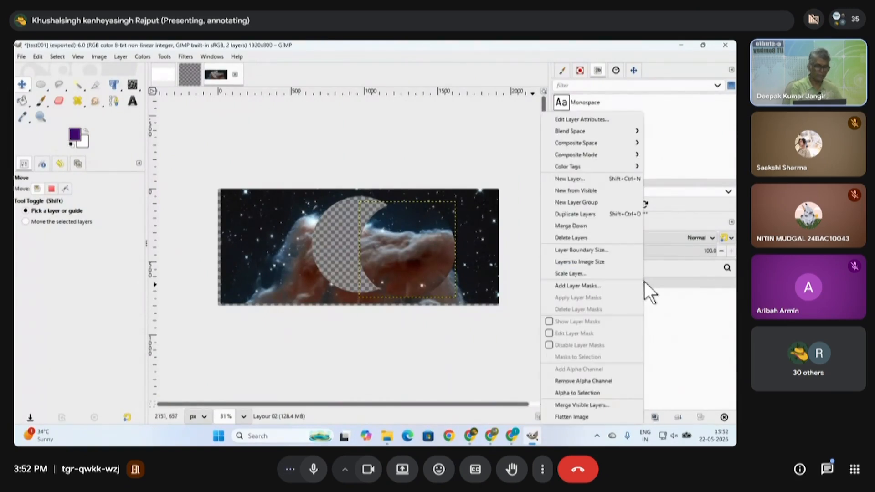
left_click(590, 418)
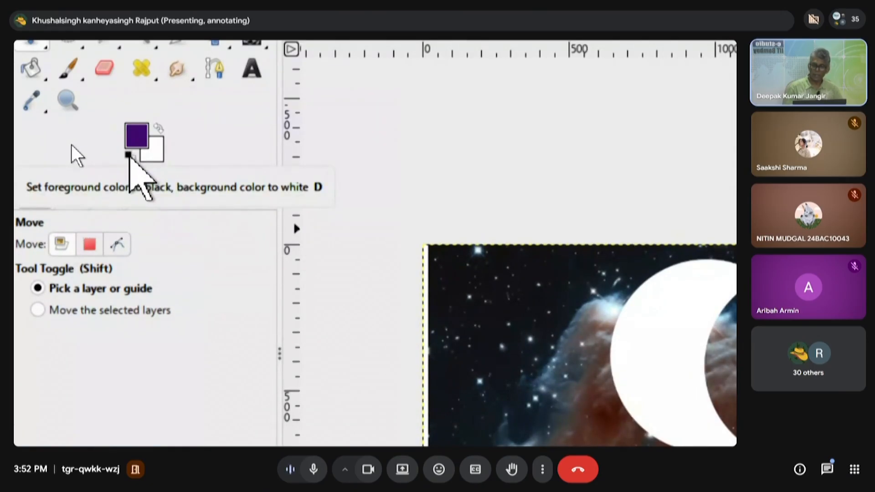
- Reset the foreground color to black and the background color to white
left_click(128, 155)
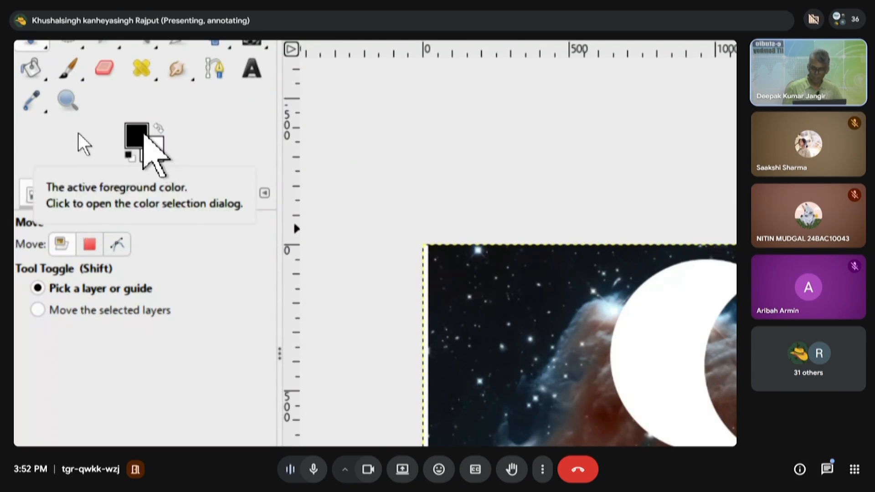
scroll(644, 314, "down", 3)
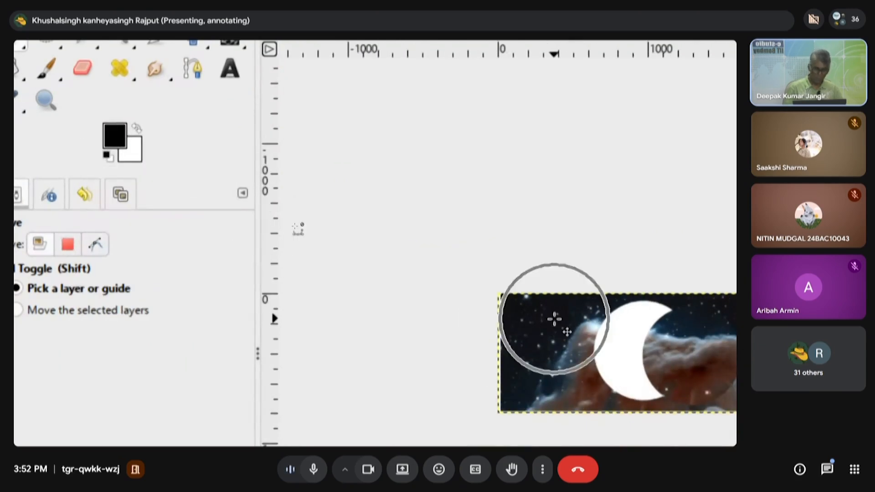
scroll(555, 319, "down", 2)
key("ctrl+4")
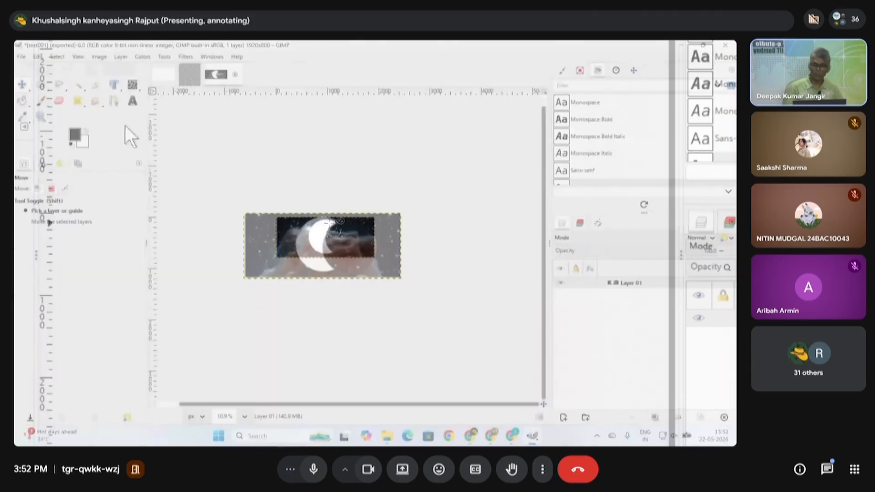
- Create a new blank image of 1920 × 800 px
left_click(21, 56)
left_click(32, 68)
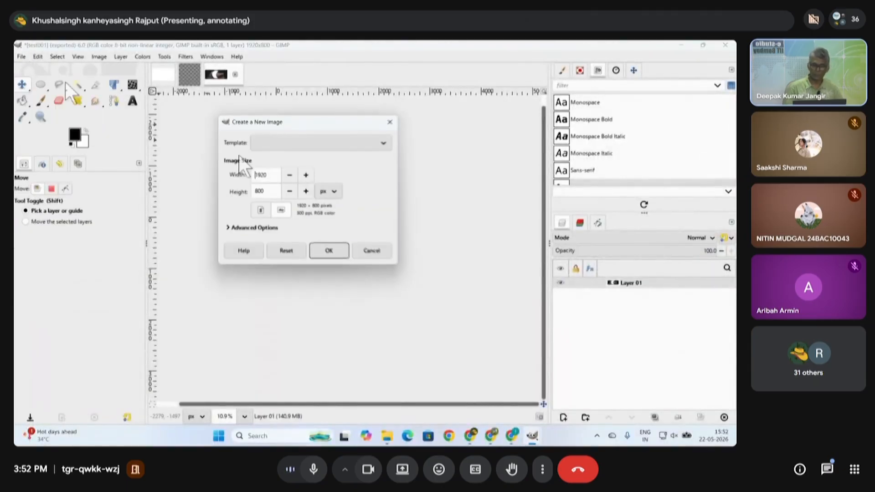
left_click(337, 246)
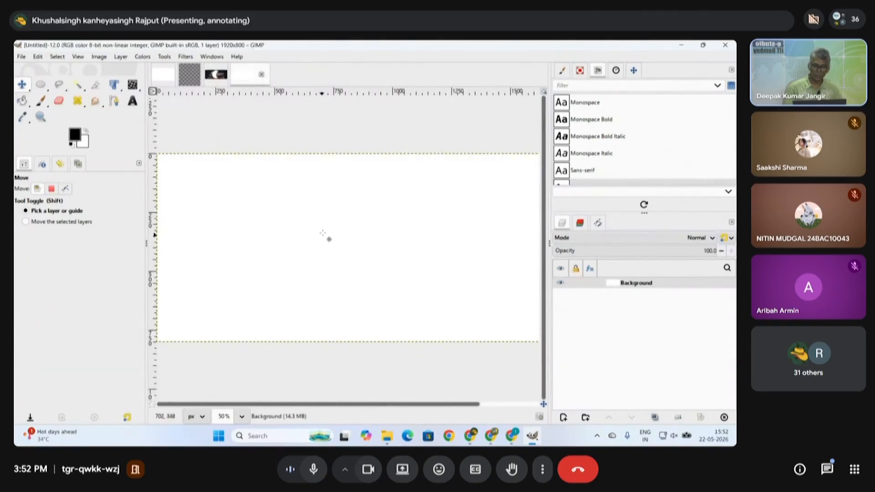
- Paint a black zigzag stroke across the white canvas using the Paintbrush with the 2. Hardness 075 brush at size 51
scroll(361, 223, "down", 1)
scroll(363, 240, "right", 1)
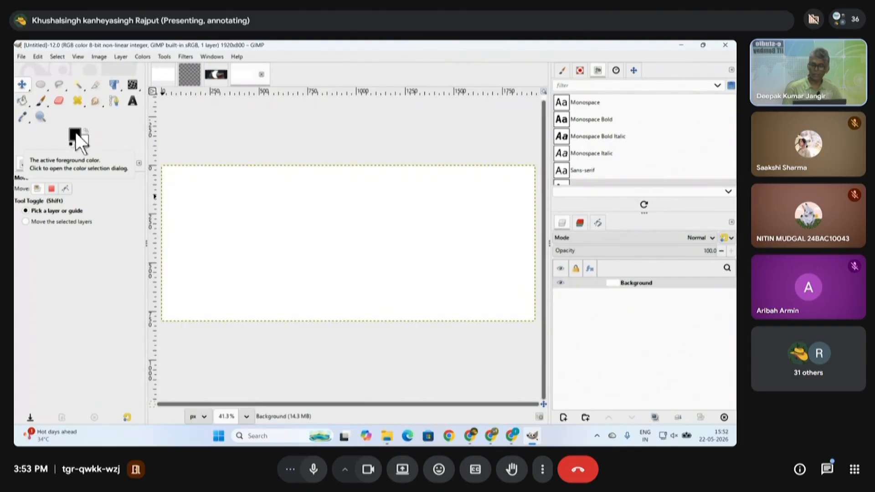
left_click(45, 100)
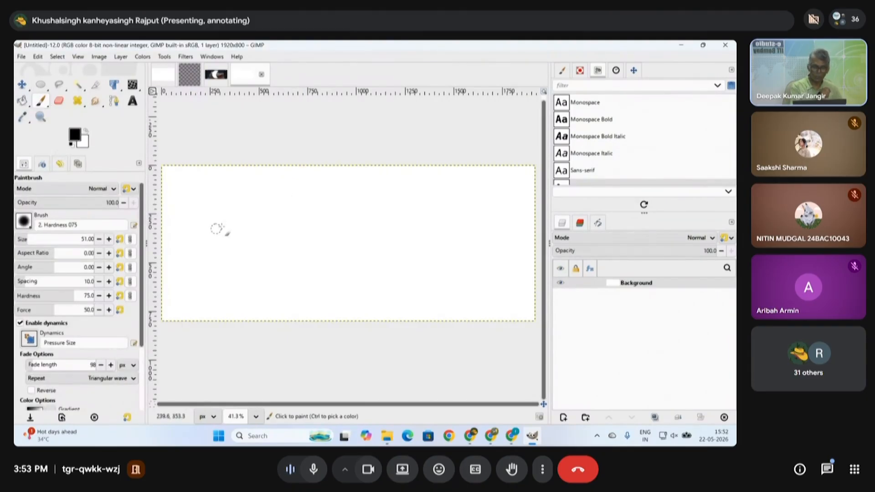
mouse_move(225, 256)
left_mouse_down()
mouse_move(346, 217)
mouse_move(376, 251)
mouse_move(428, 233)
mouse_move(432, 260)
mouse_move(516, 217)
left_mouse_up()
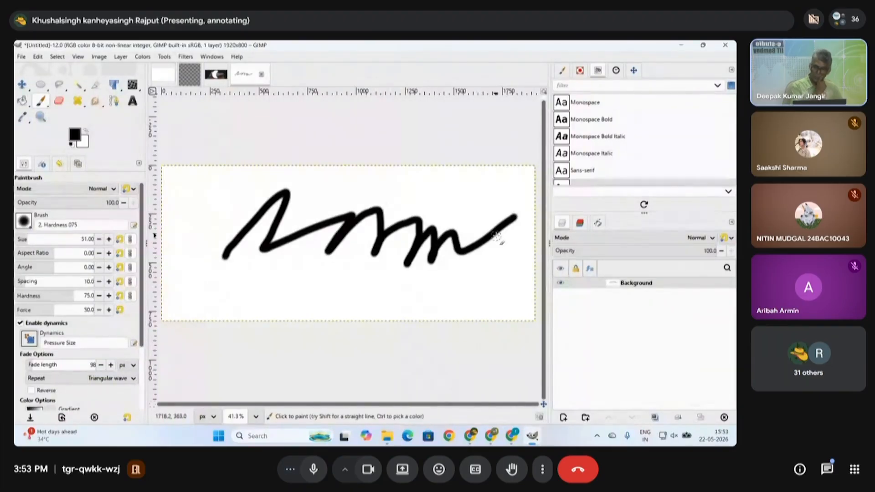
- Set the foreground color to red (ff0000) and paint a zigzag stroke over the black one with the Paintbrush
left_click(75, 133)
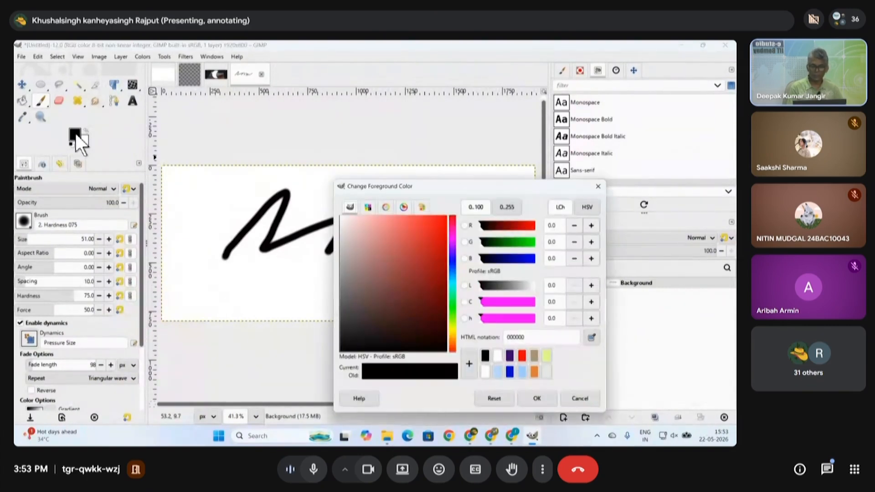
left_click_drag(417, 256, 568, 190)
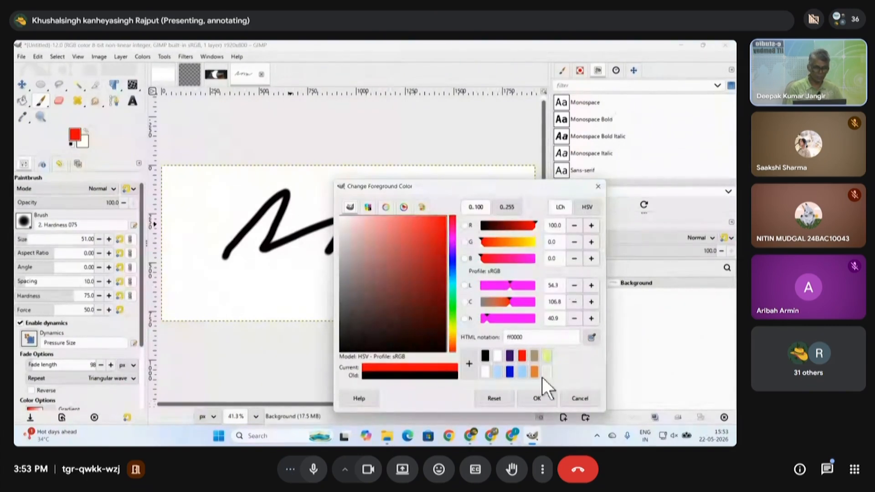
left_click(546, 396)
mouse_move(201, 273)
left_mouse_down()
mouse_move(195, 254)
mouse_move(484, 246)
left_mouse_up()
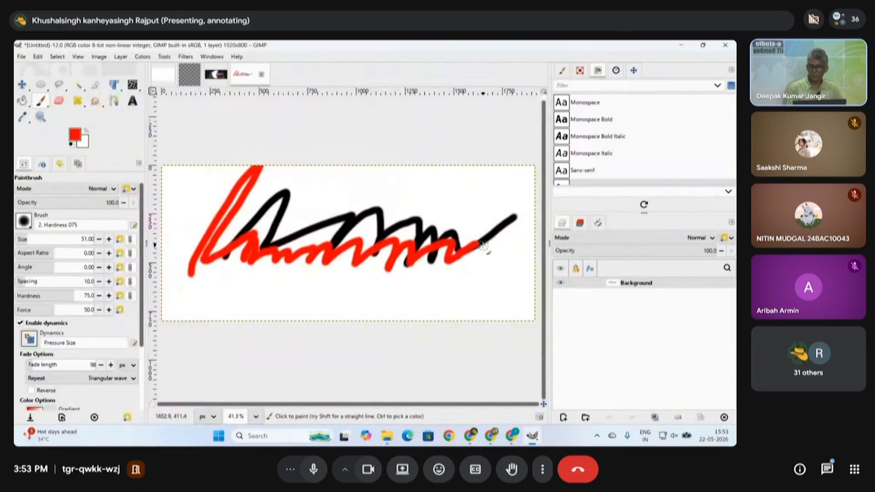
left_click(42, 100)
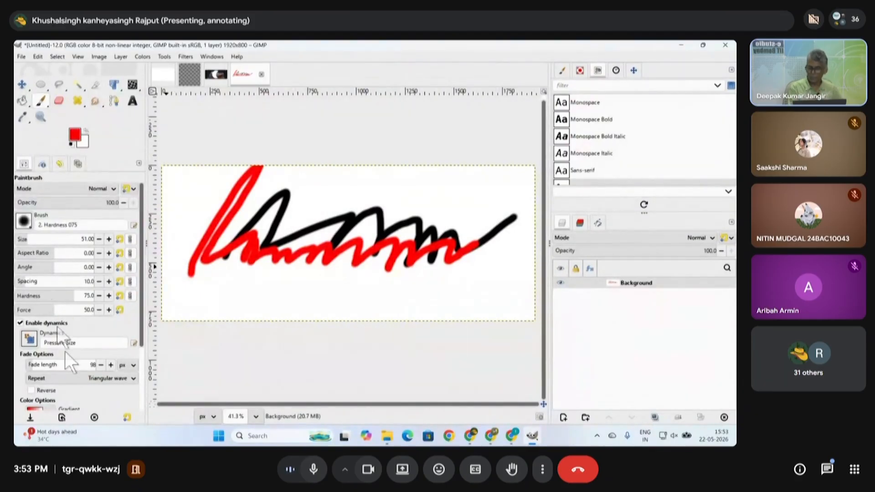
- Choose the Clipboard Image brush and paint sweeping strokes with it across the canvas
left_click(563, 71)
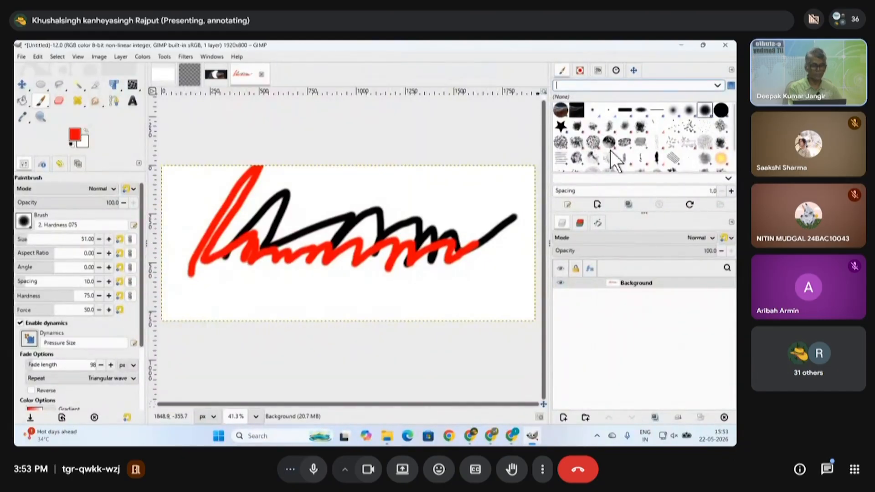
left_click(564, 111)
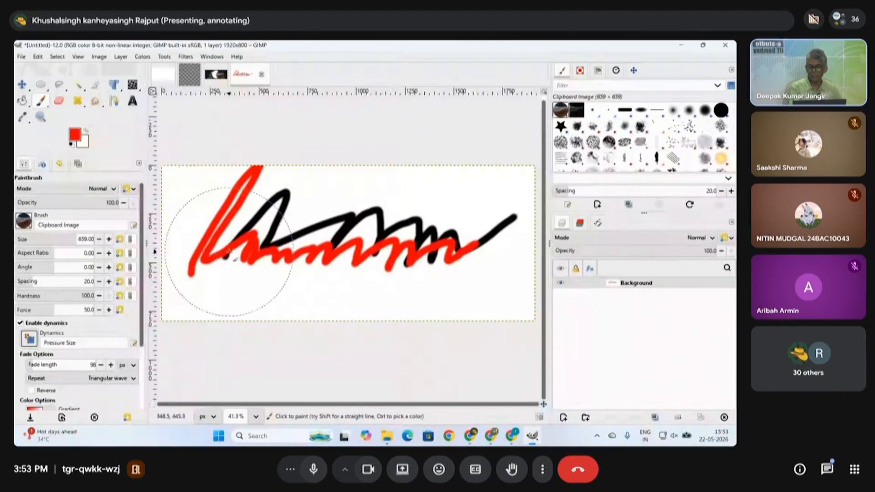
mouse_move(327, 238)
left_mouse_down()
mouse_move(447, 238)
mouse_move(461, 304)
mouse_move(224, 319)
mouse_move(225, 205)
mouse_move(341, 169)
mouse_move(342, 327)
mouse_move(478, 323)
mouse_move(333, 314)
mouse_move(195, 321)
mouse_move(438, 323)
left_mouse_up()
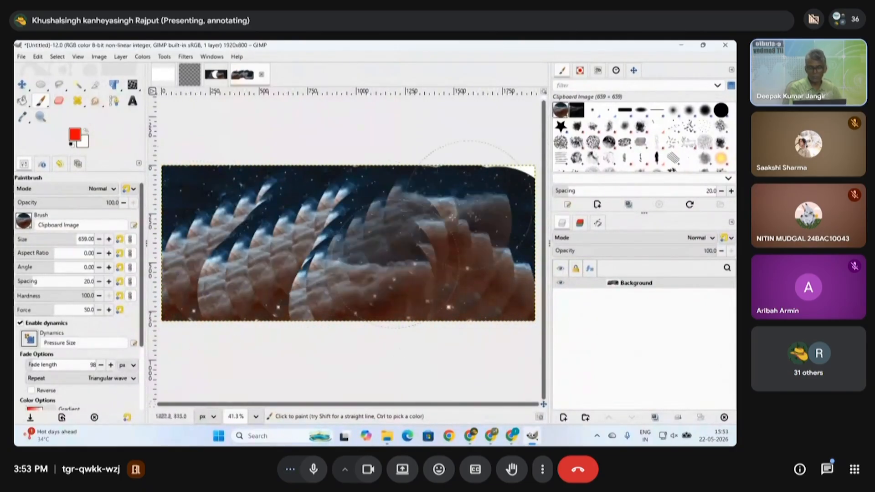
- Undo all the brush strokes back to the blank white canvas
key("ctrl+z")
key("ctrl+z")
key("ctrl+z")
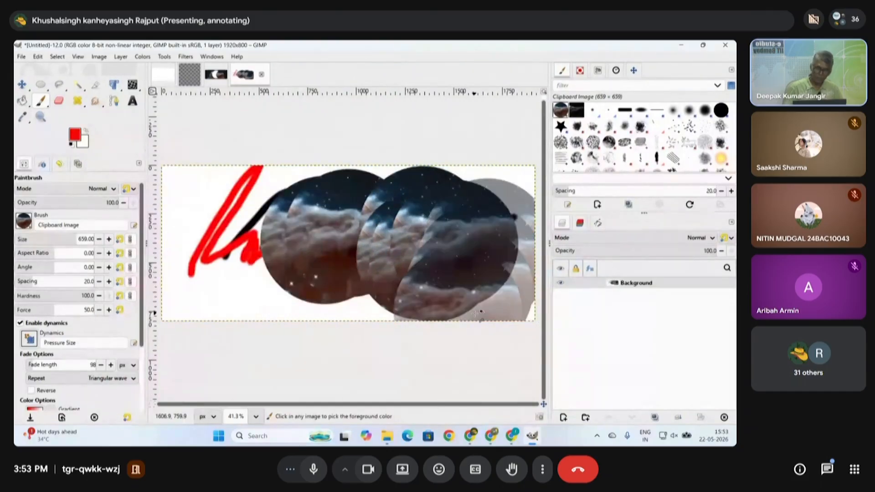
key("ctrl+z")
key("ctrl+z")
key("ctrl+z")
key("ctrl+z")
key("ctrl+z")
key("ctrl+z")
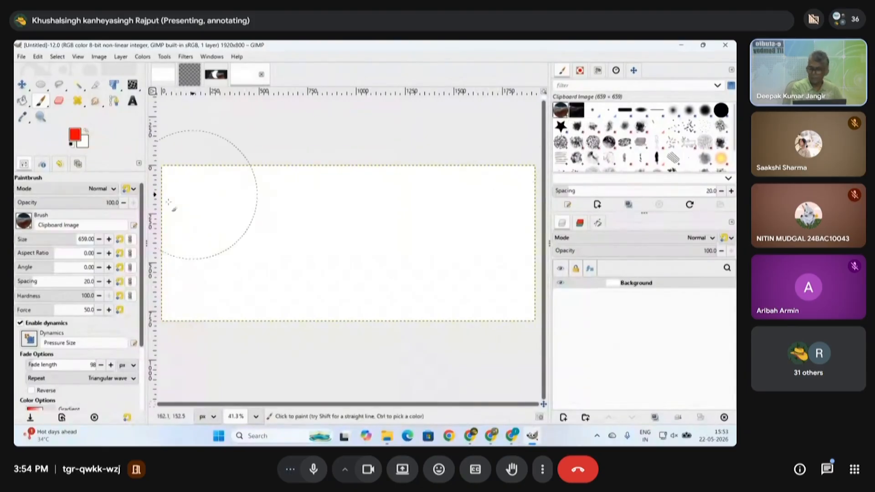
- Paint red zigzag test strokes across the canvas with the Acrylic 02 brush and the Chalk 03 brush
left_click(594, 124)
mouse_move(258, 234)
left_mouse_down()
mouse_move(315, 236)
mouse_move(368, 218)
mouse_move(439, 211)
mouse_move(419, 251)
mouse_move(535, 220)
left_mouse_up()
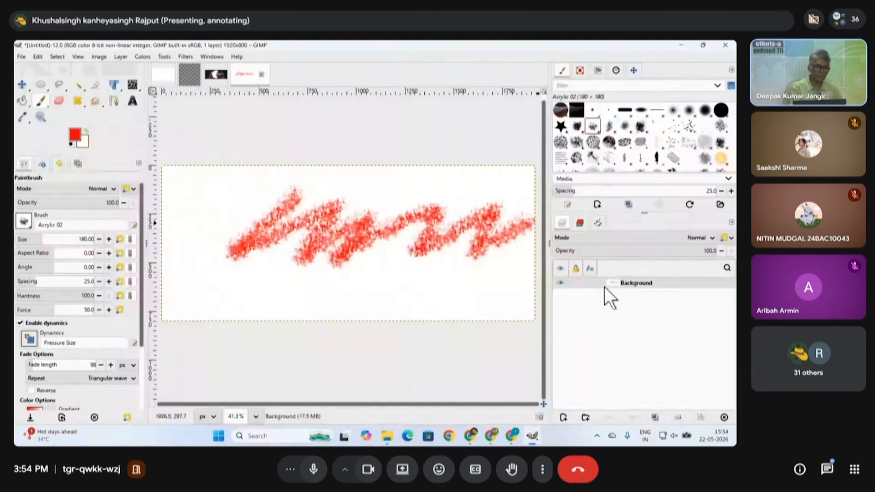
left_click(609, 142)
mouse_move(191, 212)
left_mouse_down()
mouse_move(200, 287)
mouse_move(508, 259)
left_mouse_up()
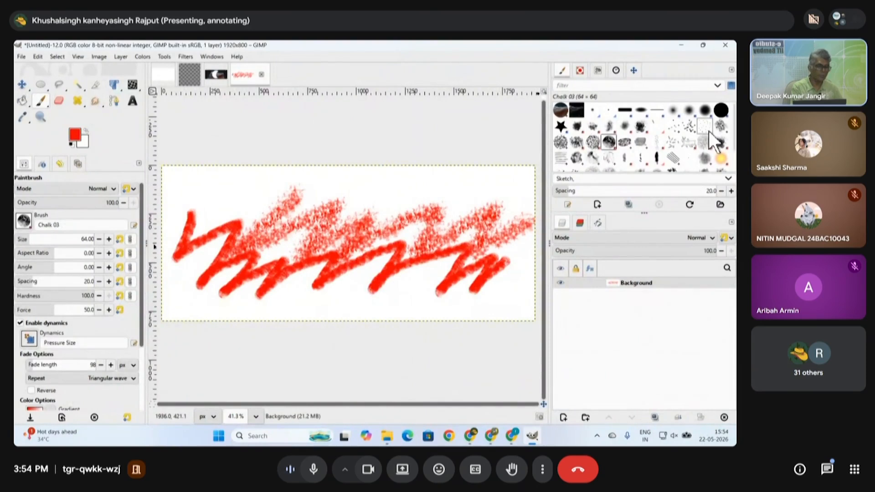
- Switch to the Grass brush, undo the test strokes and cover the blank canvas with red texture at size 250
left_click(706, 139)
mouse_move(225, 205)
left_mouse_down()
mouse_move(264, 176)
mouse_move(524, 196)
mouse_move(518, 264)
left_mouse_up()
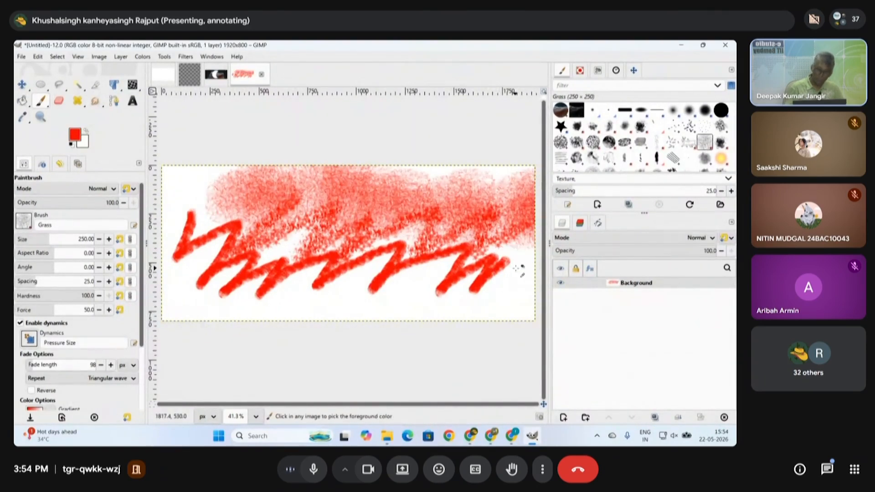
key("ctrl+z")
key("ctrl+z")
key("ctrl+z")
mouse_move(175, 180)
left_mouse_down()
mouse_move(195, 205)
mouse_move(186, 304)
mouse_move(362, 195)
mouse_move(505, 187)
mouse_move(488, 352)
left_mouse_up()
left_click(76, 135)
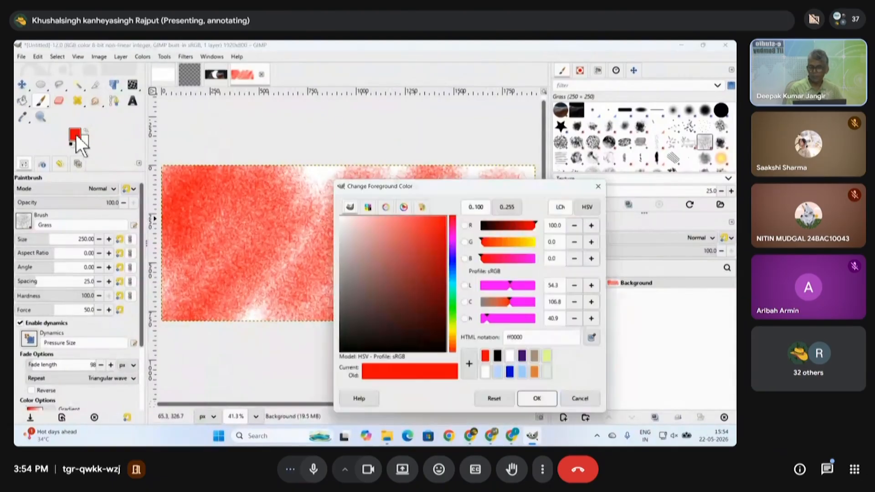
left_click(453, 327)
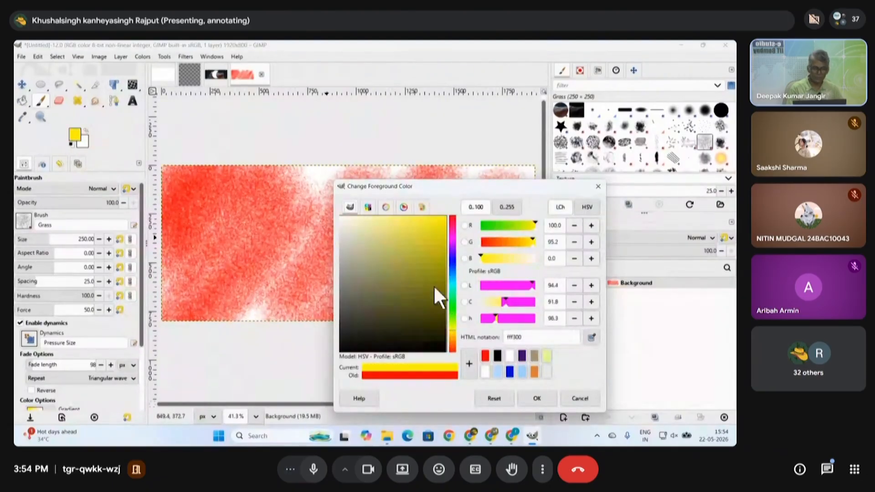
left_click(597, 186)
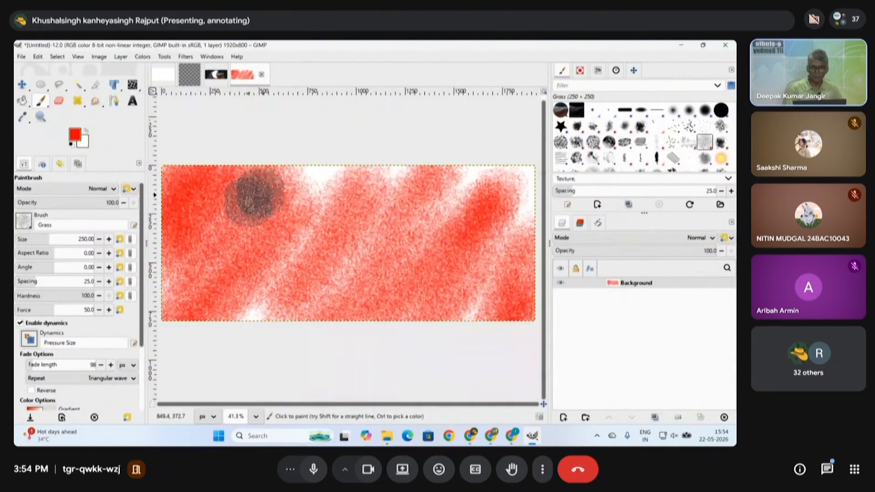
- Add more red to the canvas, set the foreground color to ffce00 and paint yellow patches over the red with the Grass brush
left_click_drag(308, 215, 278, 249)
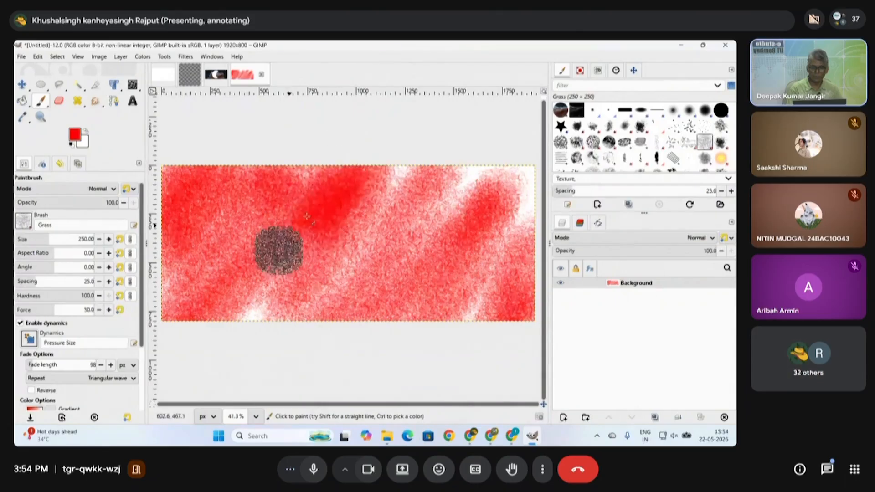
left_click(77, 134)
left_click(454, 334)
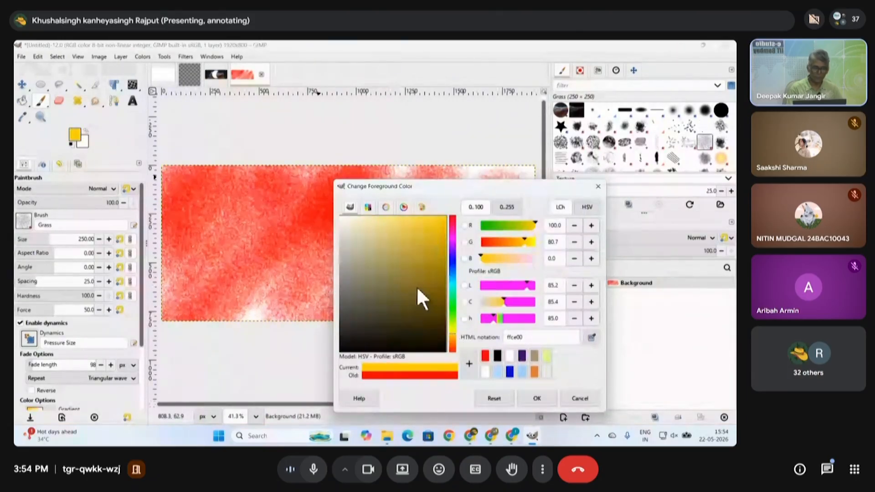
left_click(536, 399)
mouse_move(314, 169)
left_mouse_down()
mouse_move(285, 217)
mouse_move(404, 167)
mouse_move(427, 233)
mouse_move(516, 204)
left_mouse_up()
left_click_drag(463, 332, 475, 294)
mouse_move(241, 314)
left_mouse_down()
mouse_move(350, 278)
mouse_move(223, 320)
mouse_move(192, 279)
mouse_move(179, 286)
mouse_move(252, 188)
mouse_move(223, 207)
mouse_move(166, 195)
left_mouse_up()
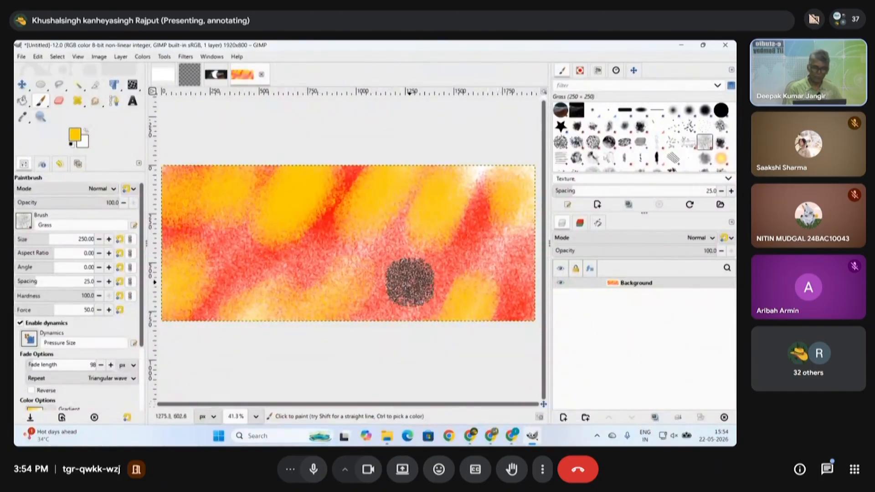
left_click(72, 137)
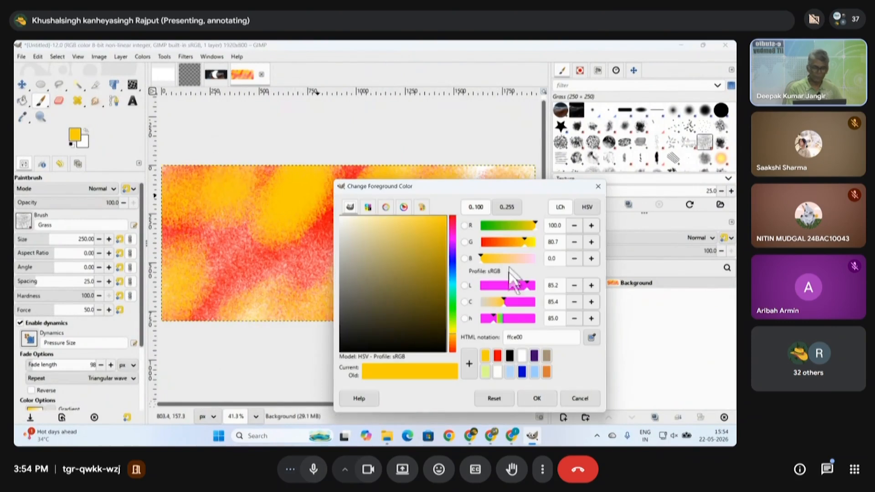
left_click(452, 254)
left_click(431, 243)
left_click(598, 187)
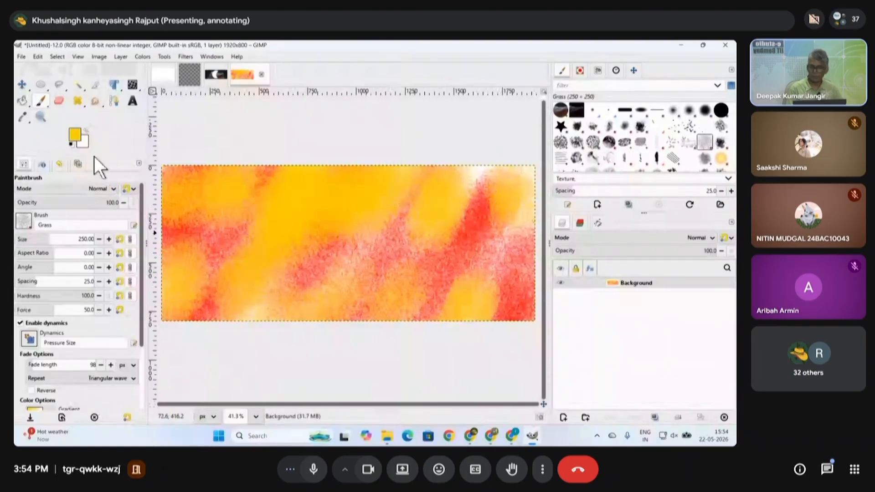
- Set the foreground color to a violet blue and paint patches near the canvas center and along its right side
left_click(75, 135)
left_click(453, 255)
left_click(420, 257)
left_click(538, 398)
mouse_move(381, 210)
left_mouse_down()
mouse_move(391, 233)
mouse_move(365, 249)
left_mouse_up()
mouse_move(522, 175)
left_mouse_down()
mouse_move(465, 189)
mouse_move(465, 176)
mouse_move(520, 178)
mouse_move(510, 246)
left_mouse_up()
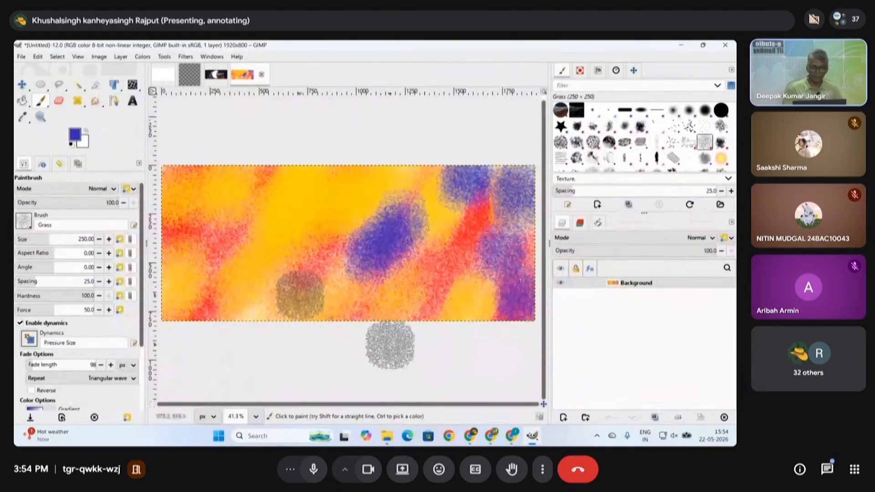
- Outline an irregular area across the middle and lower part of the painting with the Free Select tool
scroll(333, 257, "down", 2)
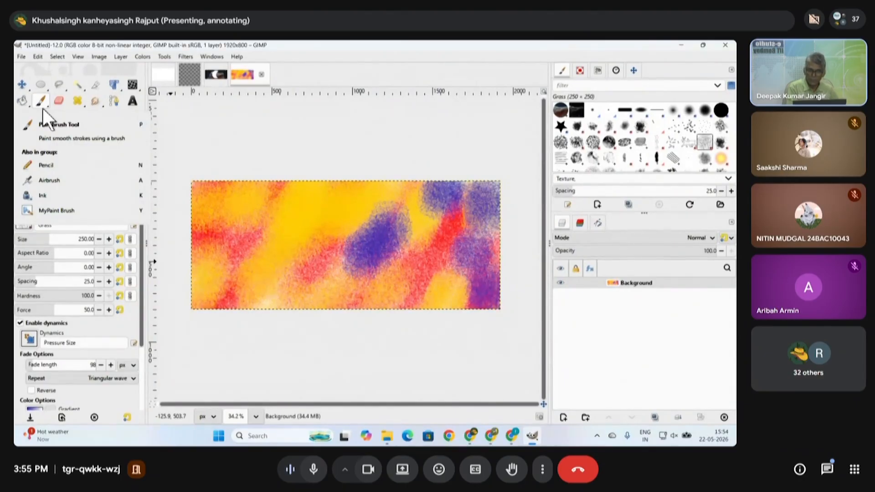
mouse_move(40, 83)
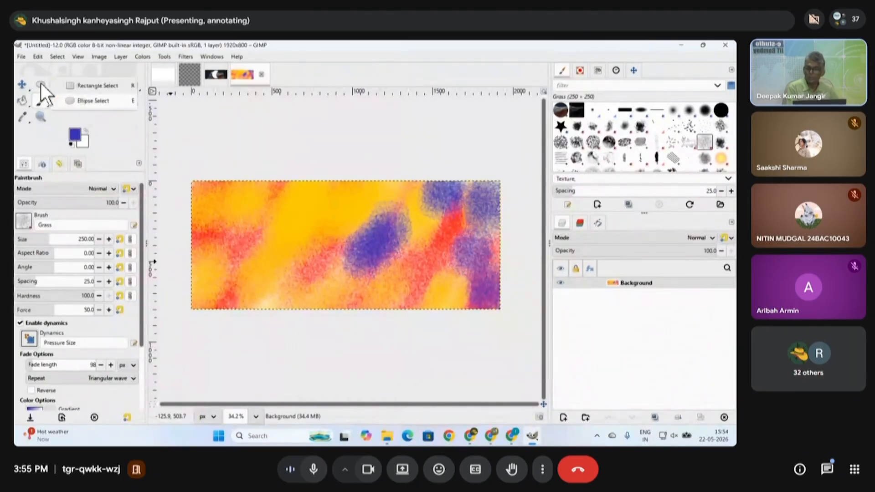
left_click(68, 86)
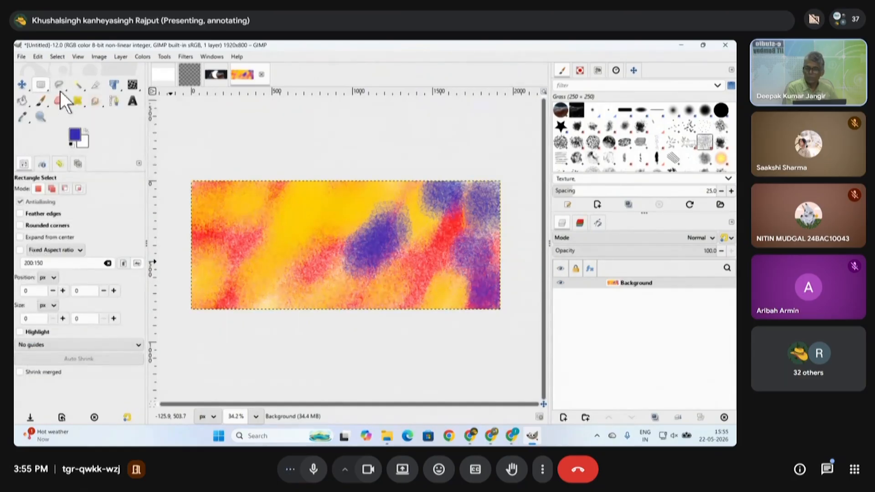
mouse_move(60, 86)
left_click(101, 85)
mouse_move(285, 271)
left_mouse_down()
mouse_move(290, 219)
mouse_move(452, 275)
mouse_move(364, 299)
mouse_move(285, 270)
left_mouse_up()
key("Return")
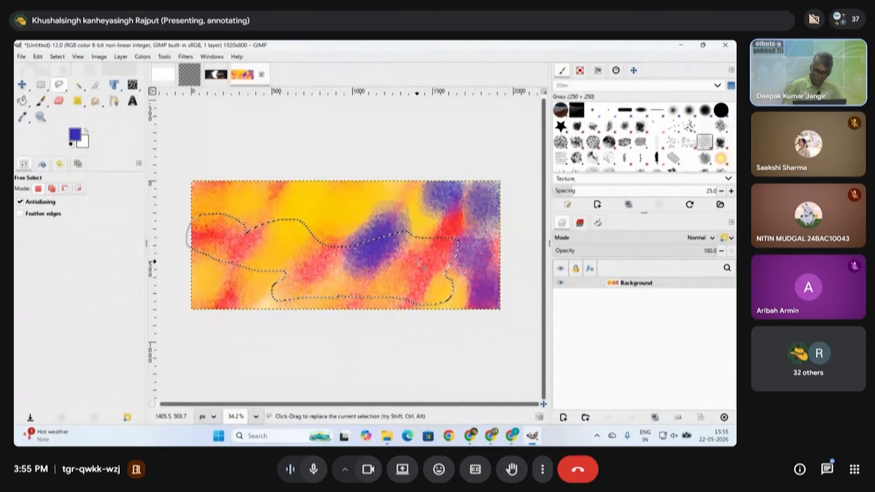
- Copy the free-form selection and paste it as a layer, hiding and reshowing the Background layer to check the cutout
key("ctrl+c")
key("ctrl+v")
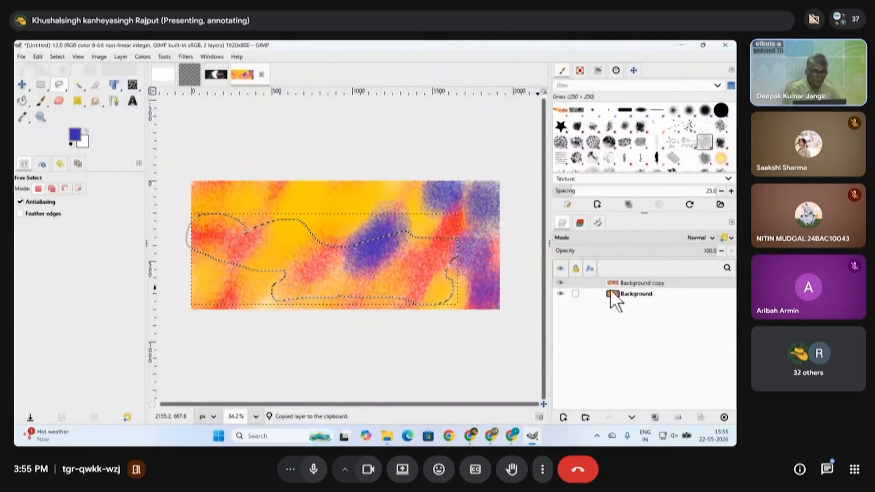
left_click(561, 294)
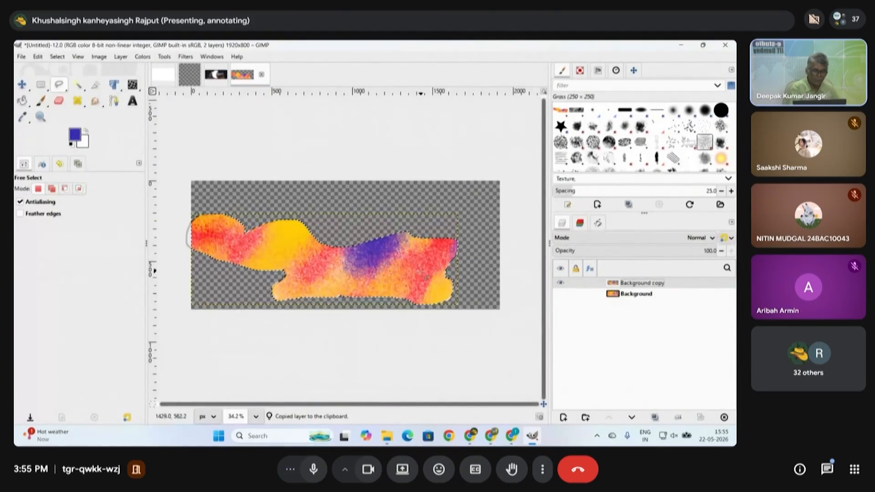
left_click(560, 294)
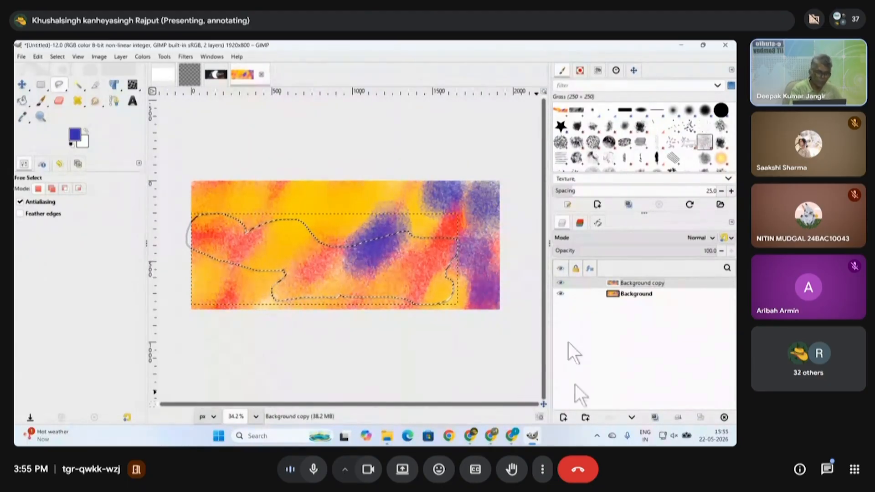
- Create a new layer named "layer no 3" at 1920 × 800 px, filled with transparency
left_click(564, 418)
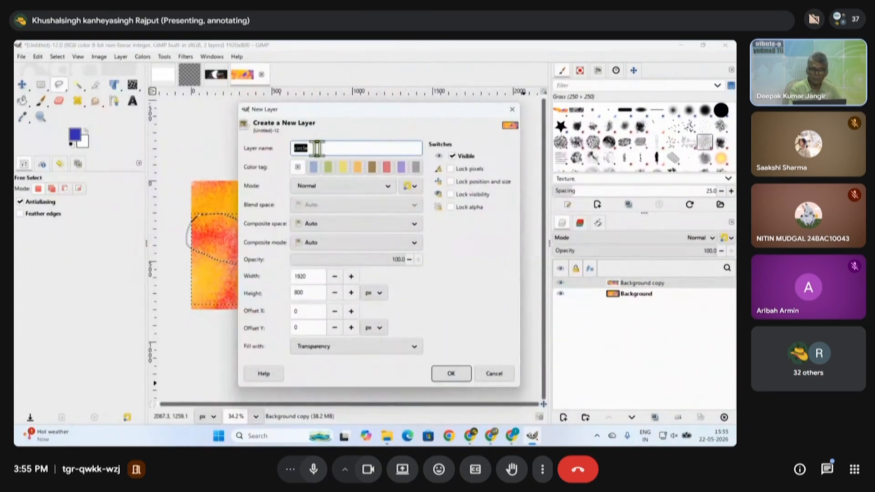
left_click_drag(329, 149, 293, 148)
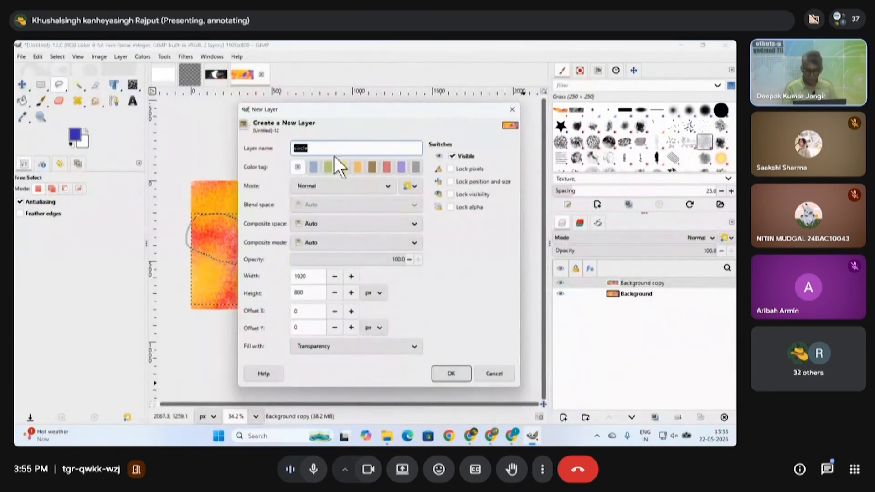
type("lay")
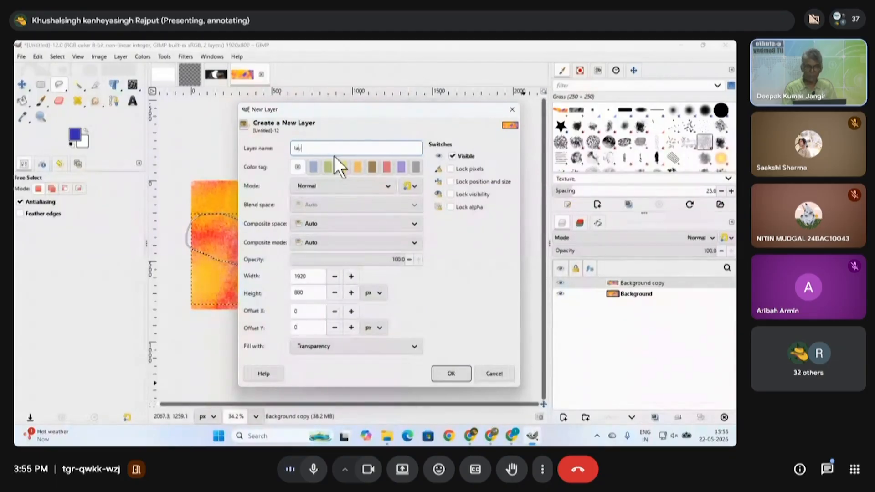
type("er no 3")
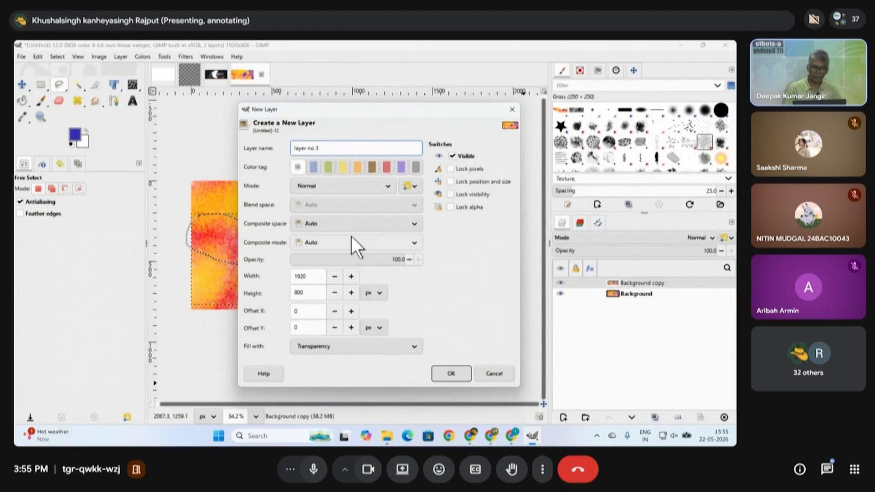
left_click(352, 347)
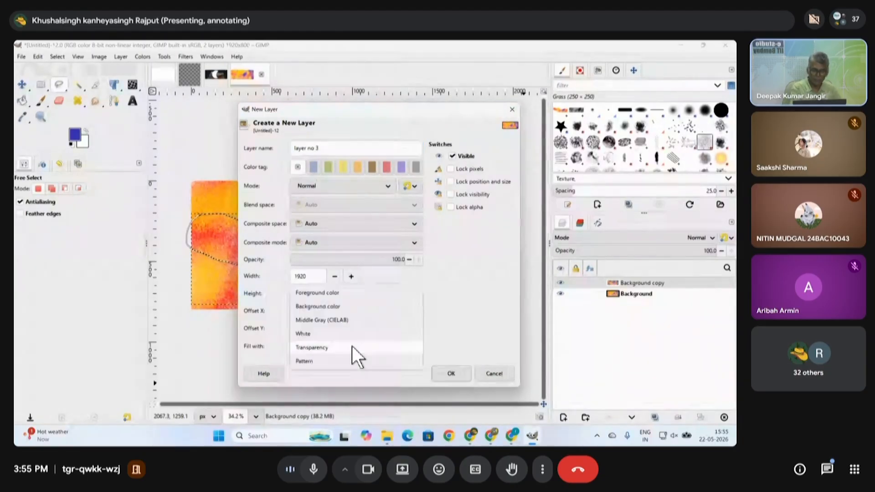
left_click(316, 348)
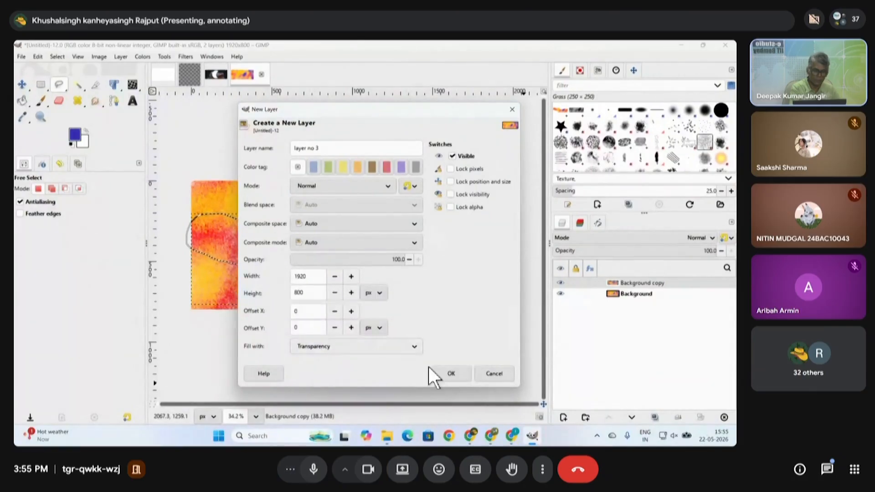
left_click(449, 373)
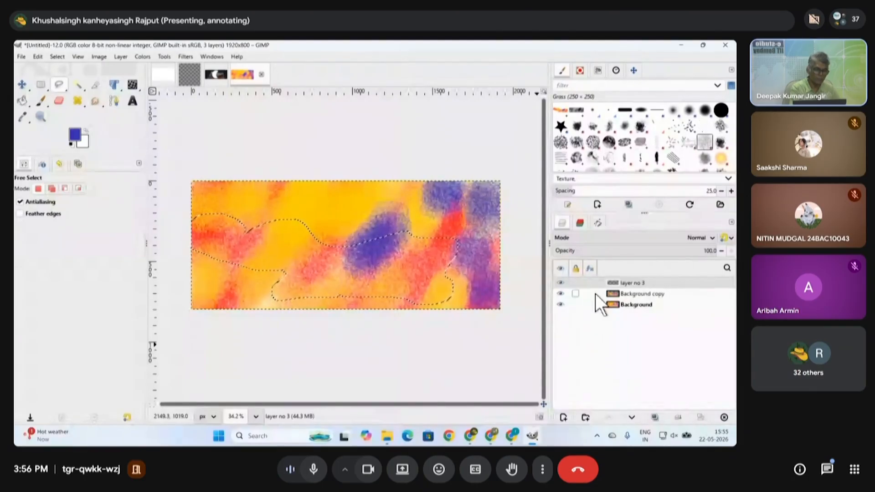
- Hide the Background copy and Background layers and clear the free-form selection
left_click(560, 293)
left_click(561, 305)
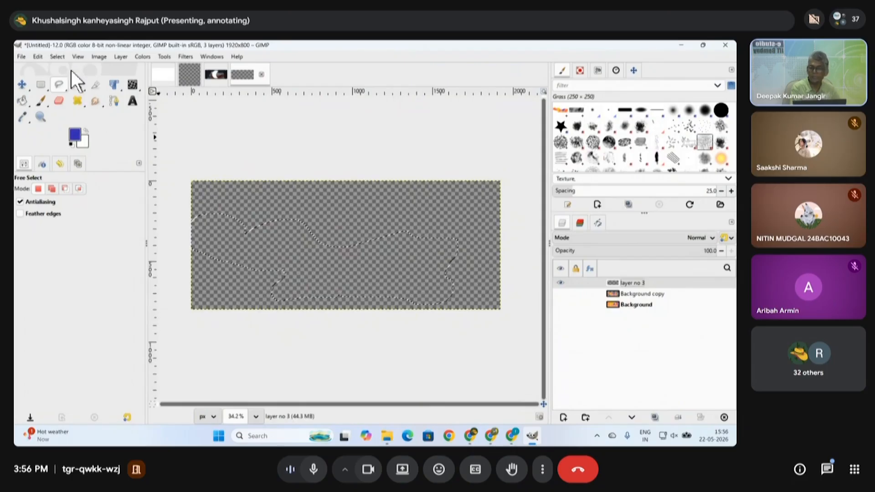
left_click(56, 57)
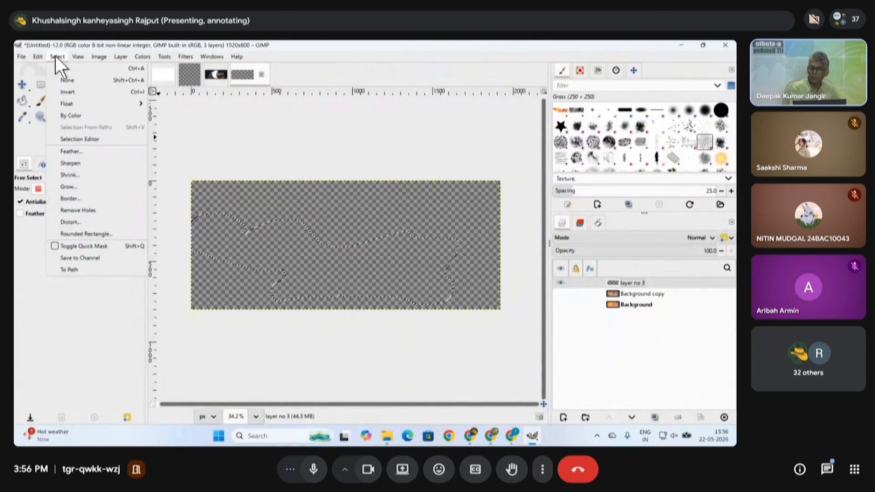
left_click(67, 80)
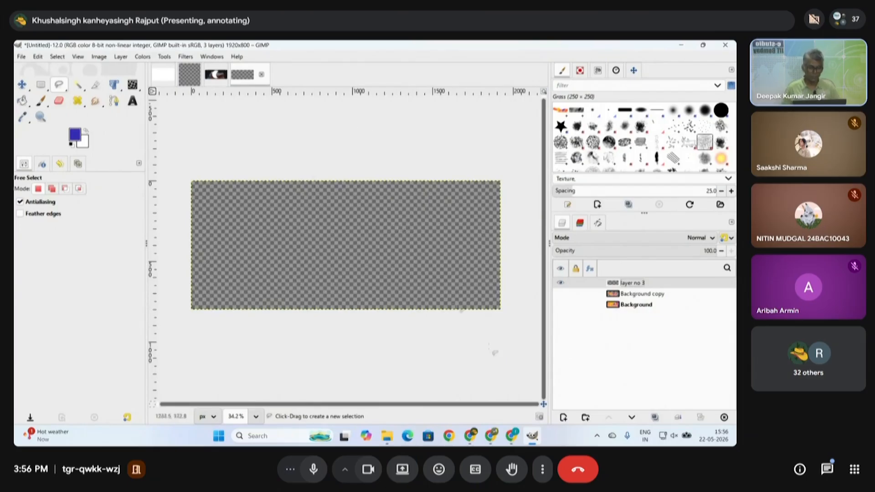
- Switch to the Google Meet window to check the participants' reactions and return to GIMP
left_click(475, 434)
mouse_move(447, 403)
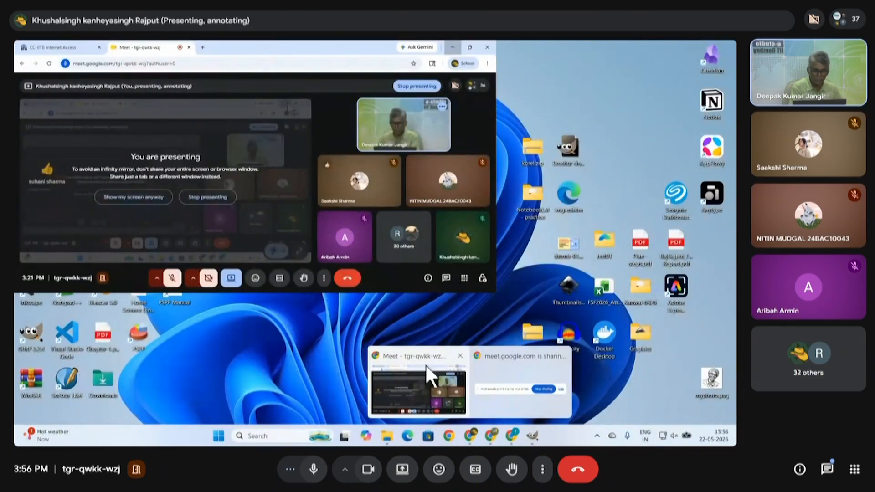
left_click(425, 364)
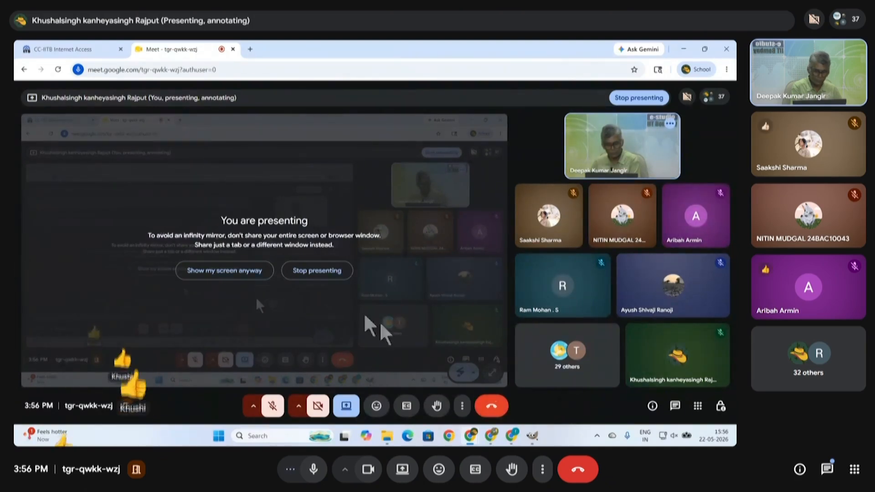
mouse_move(534, 436)
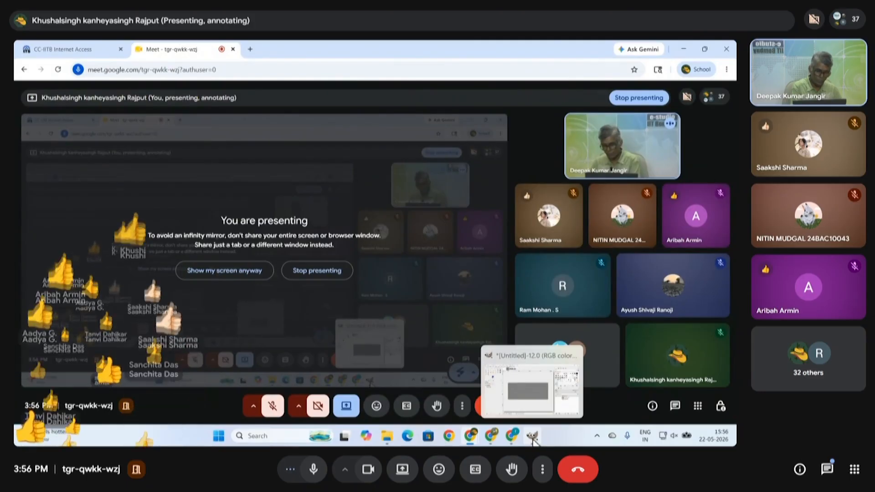
left_click(534, 437)
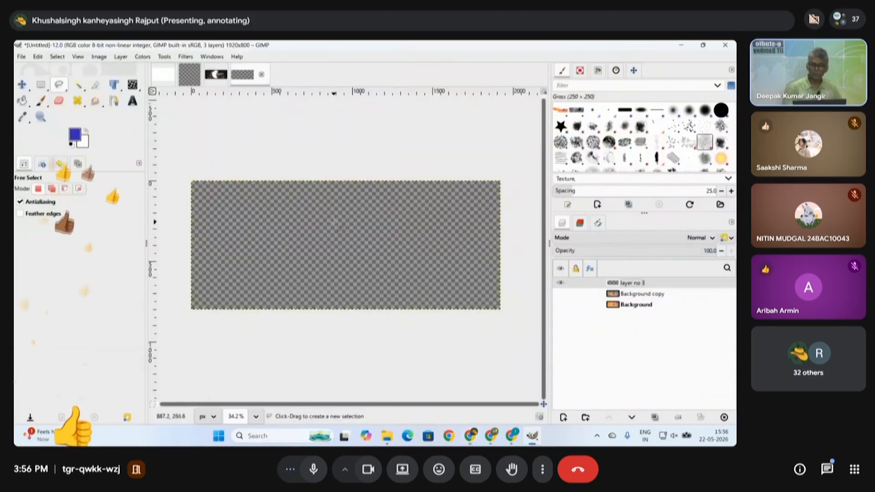
- Close the open images, discarding their changes, and open img-02.jpeg from the Week 2 GIMP folder
left_click(262, 73)
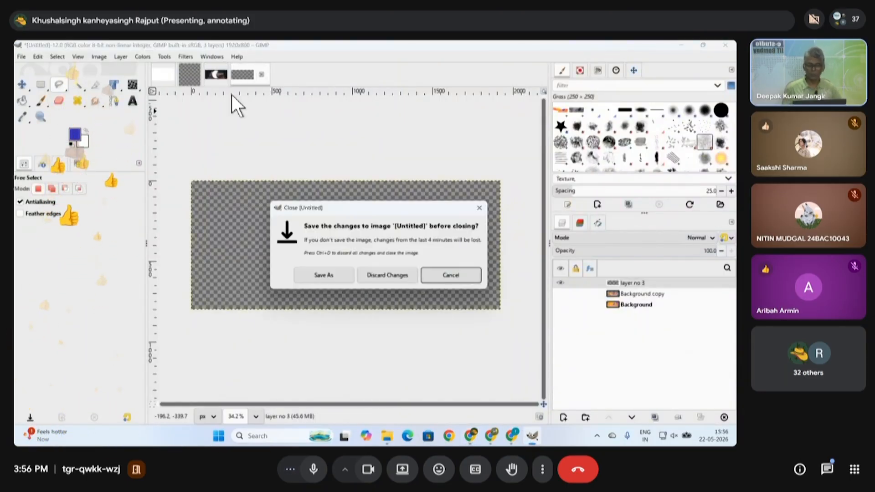
left_click(393, 274)
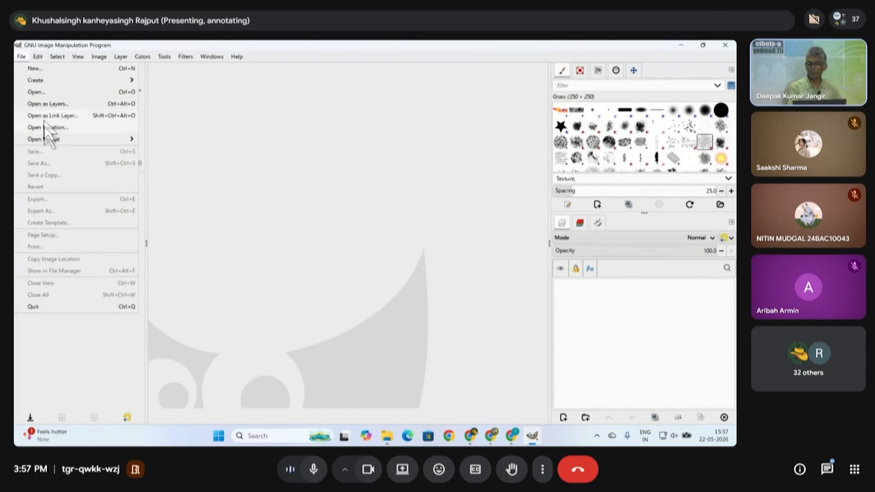
left_click(39, 92)
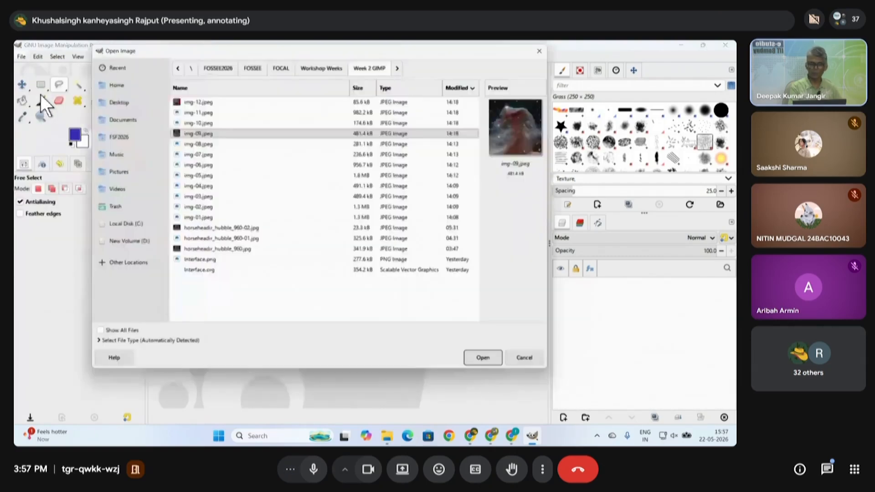
left_click(204, 207)
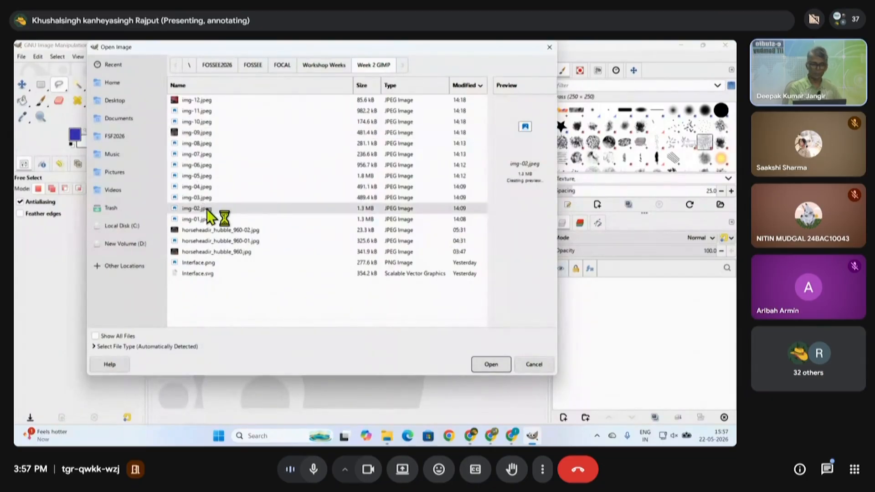
left_click(503, 360)
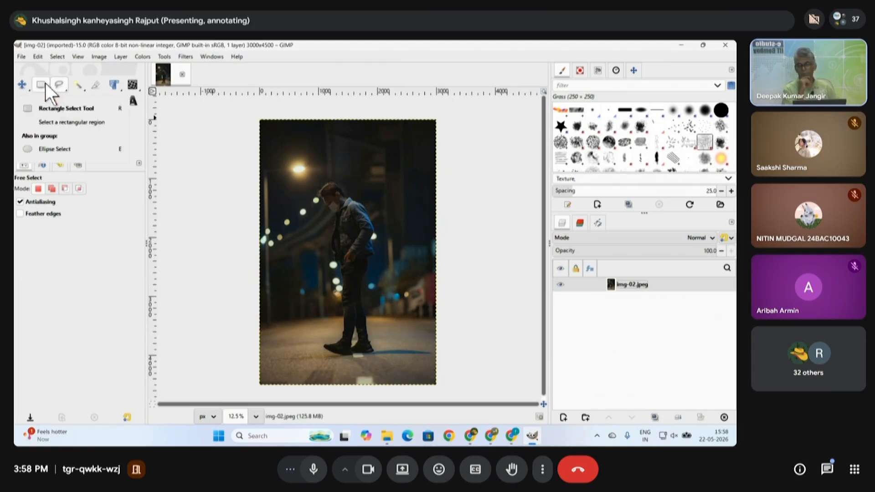
- Scale the image to 200 × 300 px at a resolution of 96 pixels/in
left_click(99, 56)
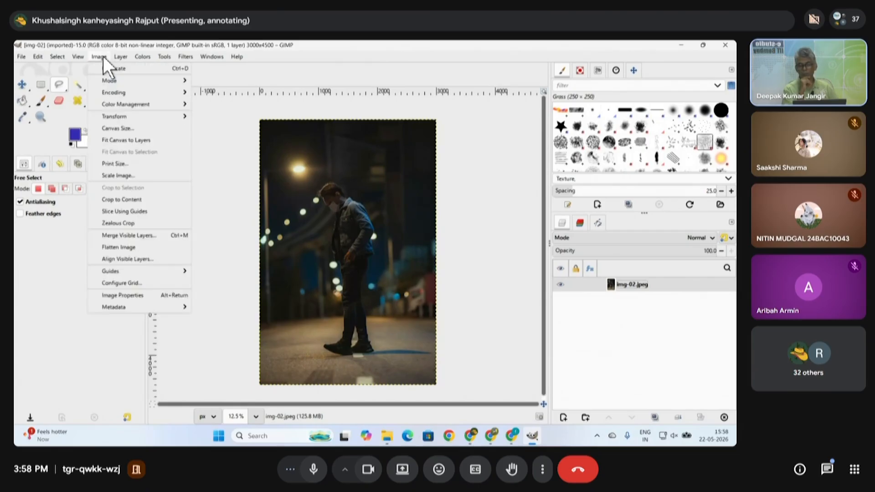
left_click(124, 175)
left_click_drag(373, 163, 524, 99)
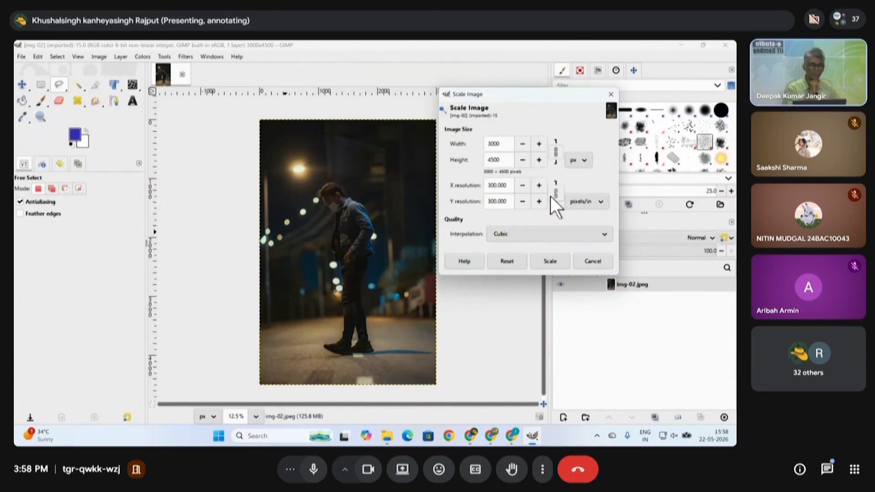
double_click(502, 144)
type("20")
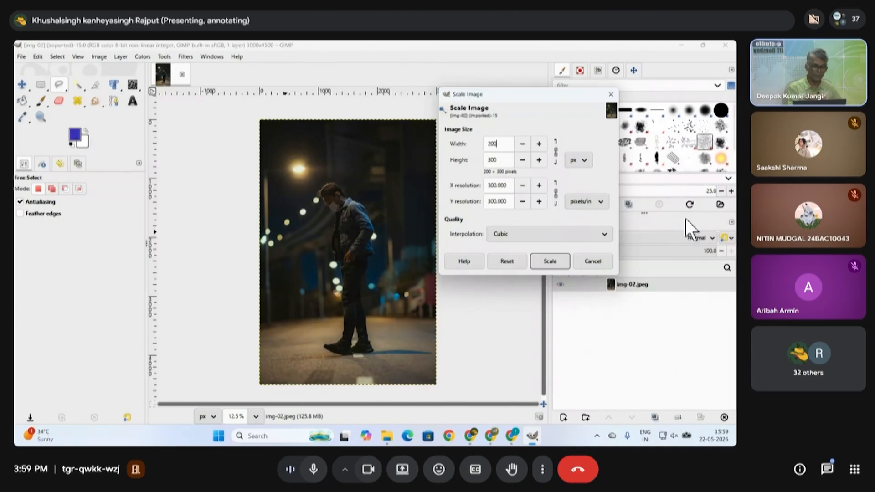
left_click(507, 183)
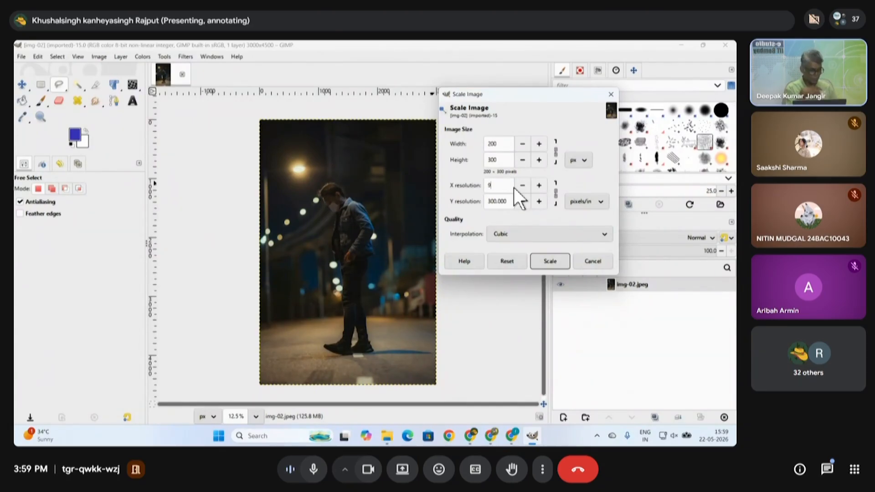
left_click(507, 200)
left_click(550, 260)
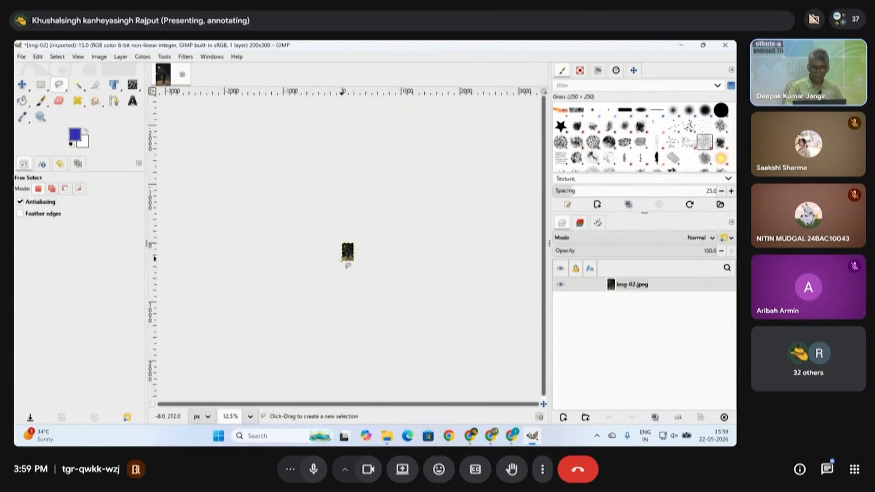
- Set the Rectangle Select tool to a fixed aspect ratio of 200:200
triple_click(237, 416)
type("100")
key("Return")
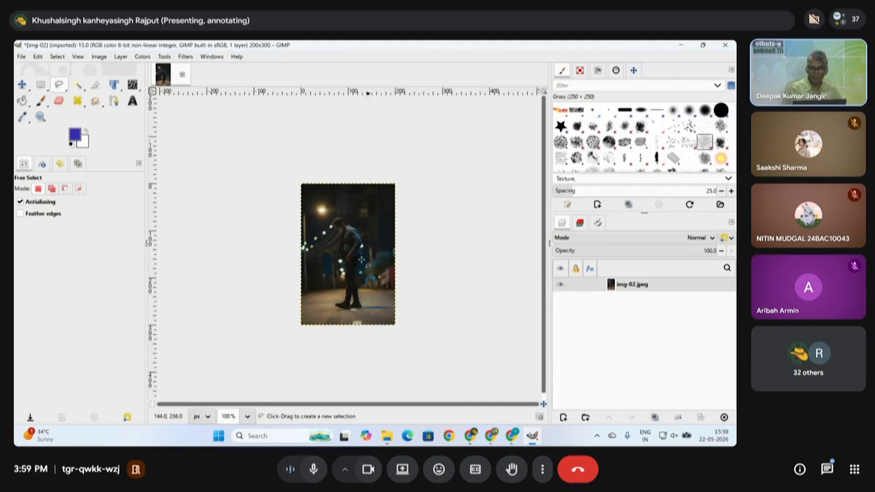
left_click(40, 84)
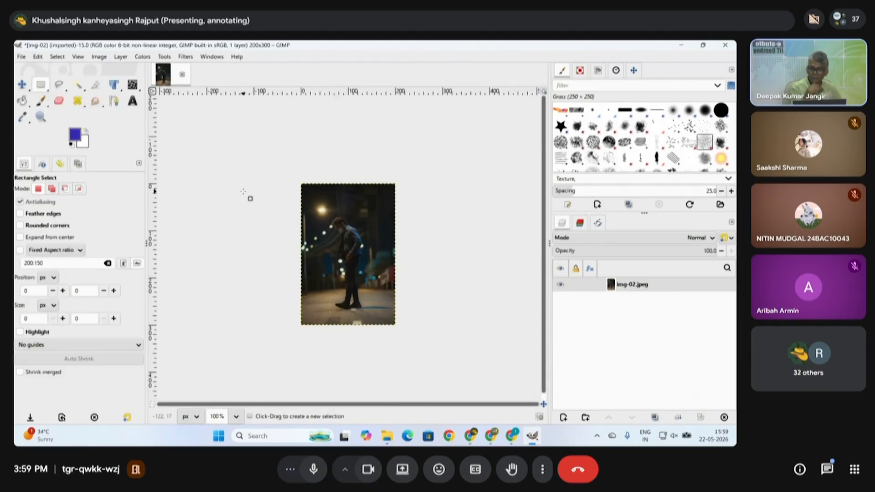
left_click(20, 251)
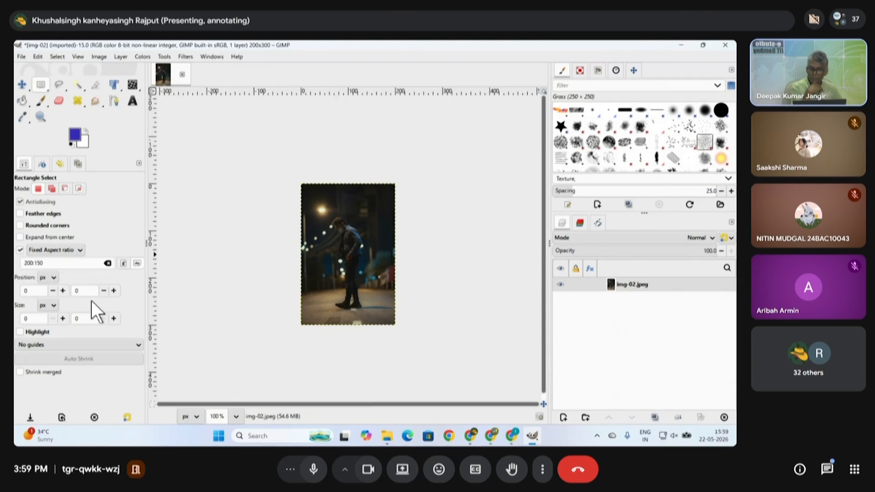
left_click(55, 262)
key("BackSpace")
key("BackSpace")
key("BackSpace")
key("BackSpace")
type(":")
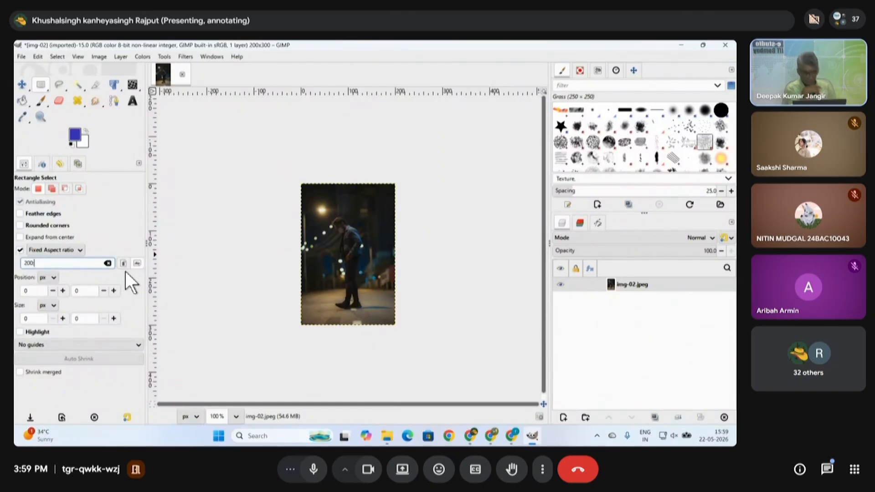
type("200")
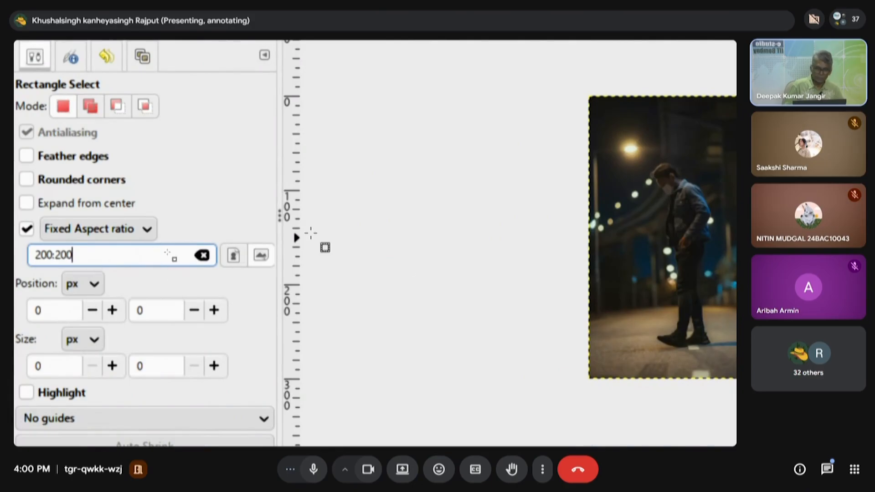
- Draw a square selection of about 199 × 199 px across the image's full width, starting about 29 px below its upper edge
scroll(423, 280, "down", 1)
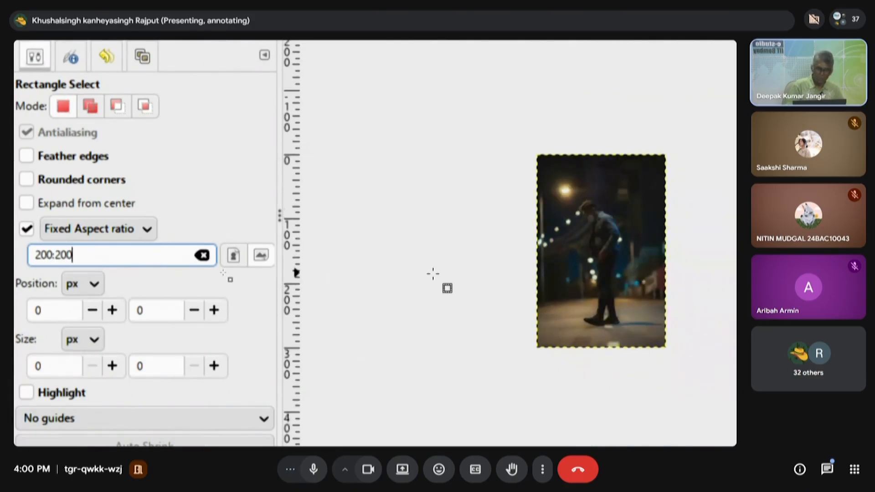
left_click_drag(545, 174, 611, 248)
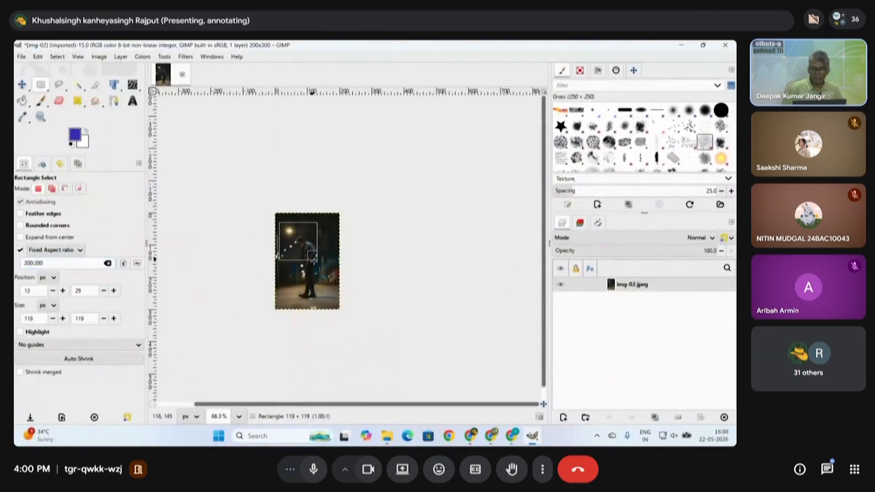
left_click_drag(314, 257, 286, 281)
scroll(287, 277, "up", 3)
scroll(287, 277, "up", 3)
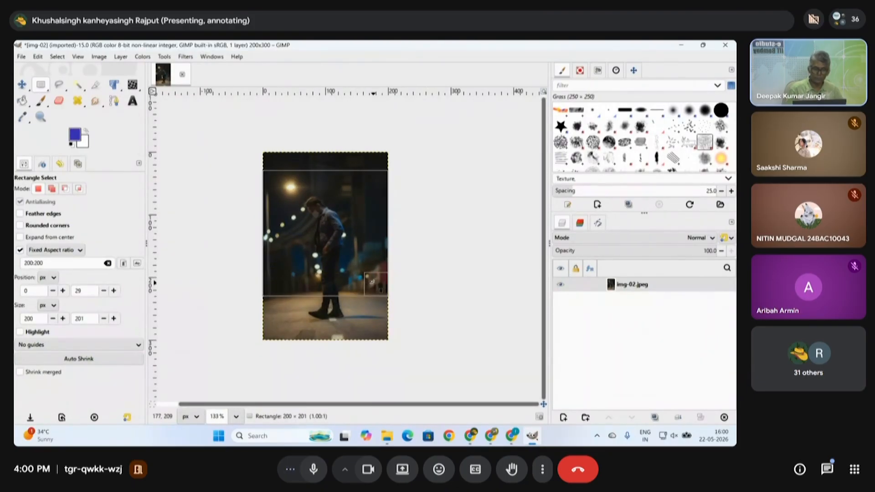
left_click_drag(371, 281, 364, 288)
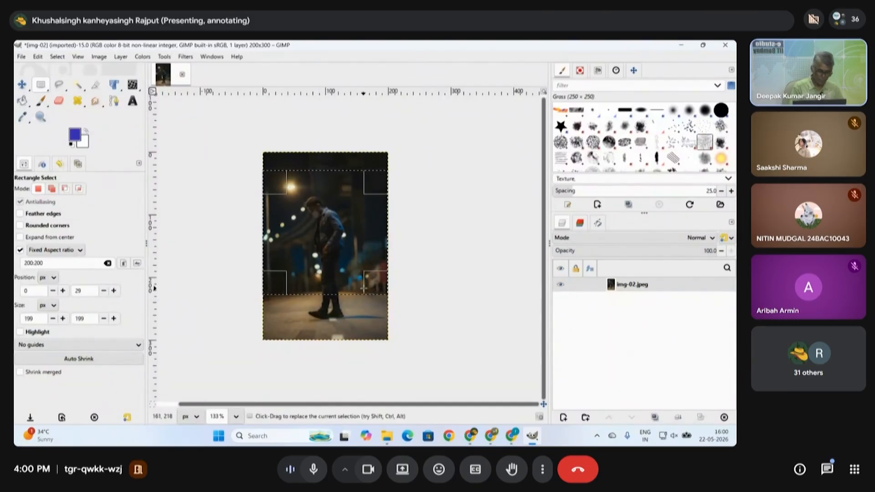
- Try cropping the image to the square selection and undo the crop
right_click(336, 236)
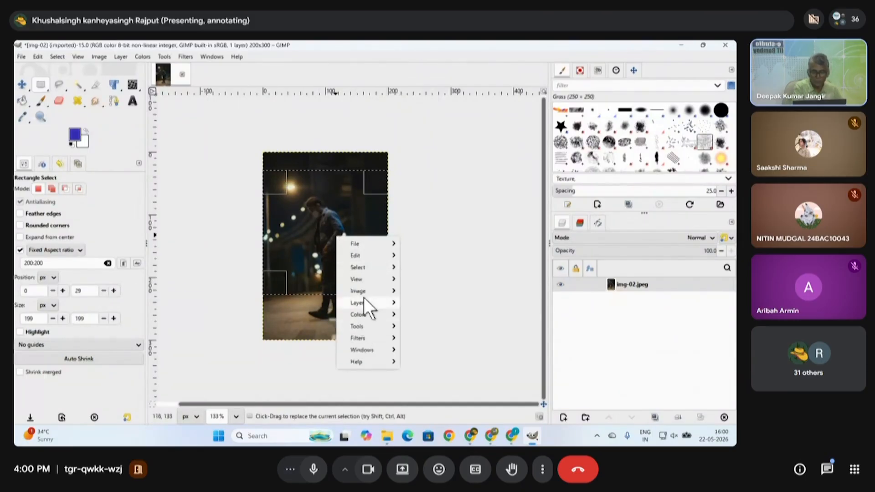
mouse_move(365, 294)
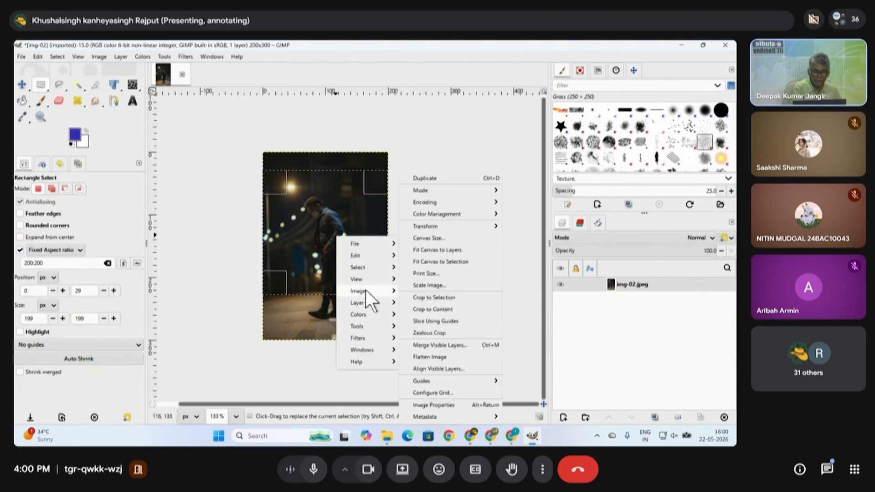
left_click(438, 297)
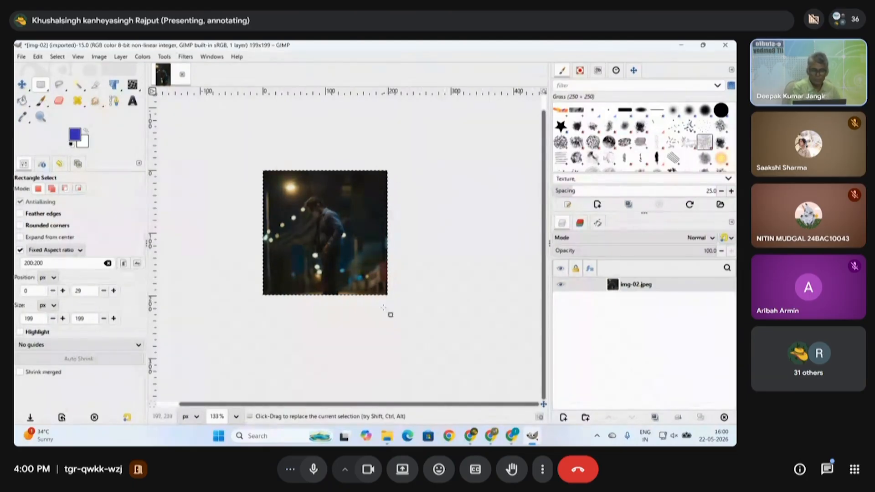
key("ctrl+z")
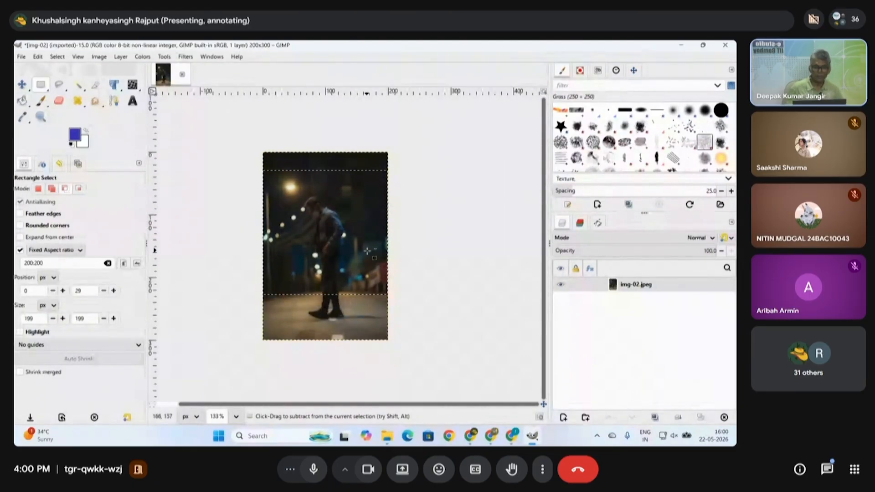
scroll(386, 166, "up", 5)
scroll(386, 166, "up", 3)
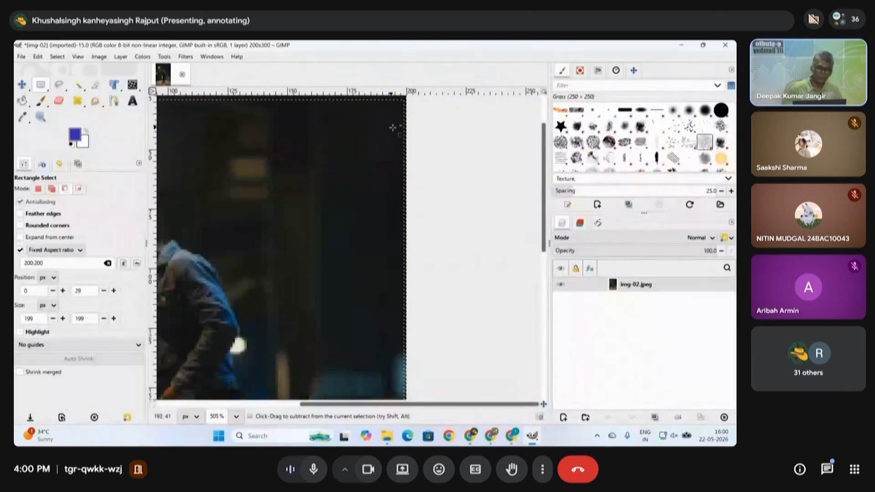
scroll(381, 237, "down", 5)
left_click(20, 250)
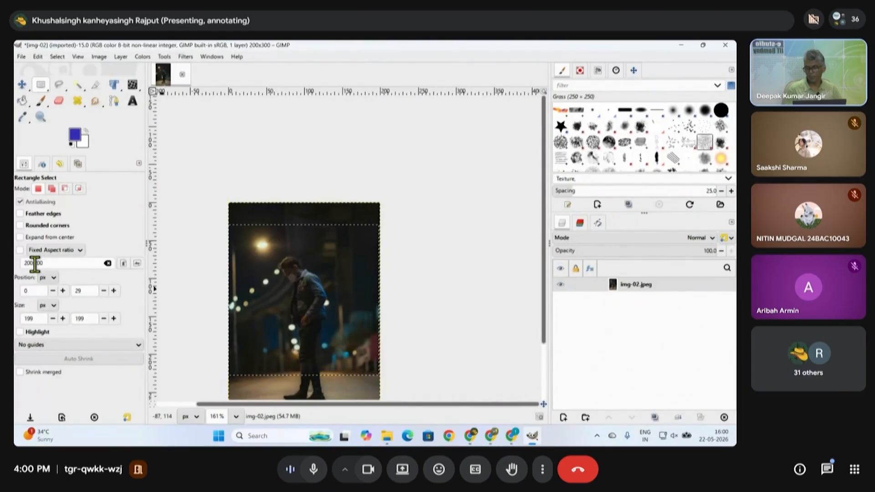
left_click(19, 250)
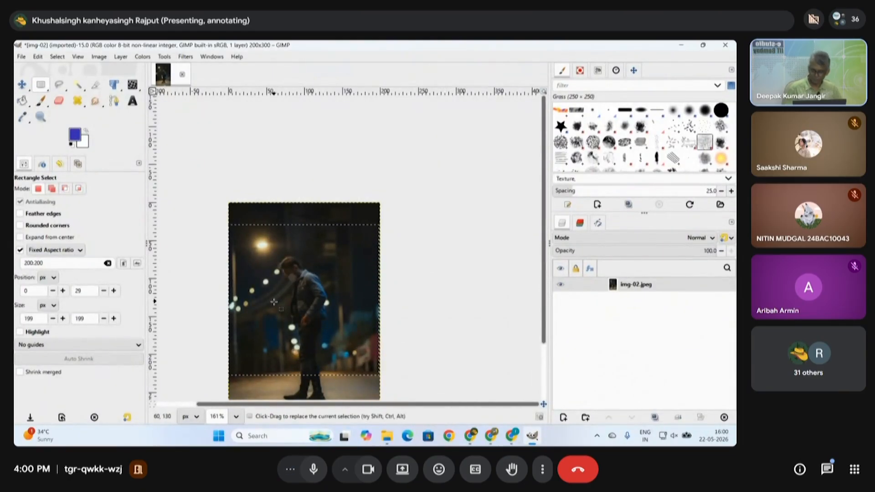
- Duplicate the image and clear the selection in the copy
key("ctrl+d")
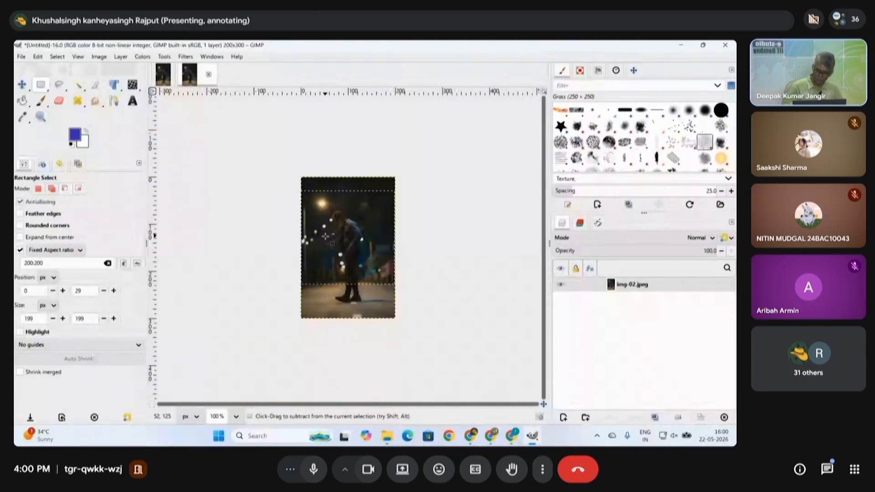
scroll(384, 226, "up", 1, "ctrl")
scroll(384, 226, "up", 5, "ctrl")
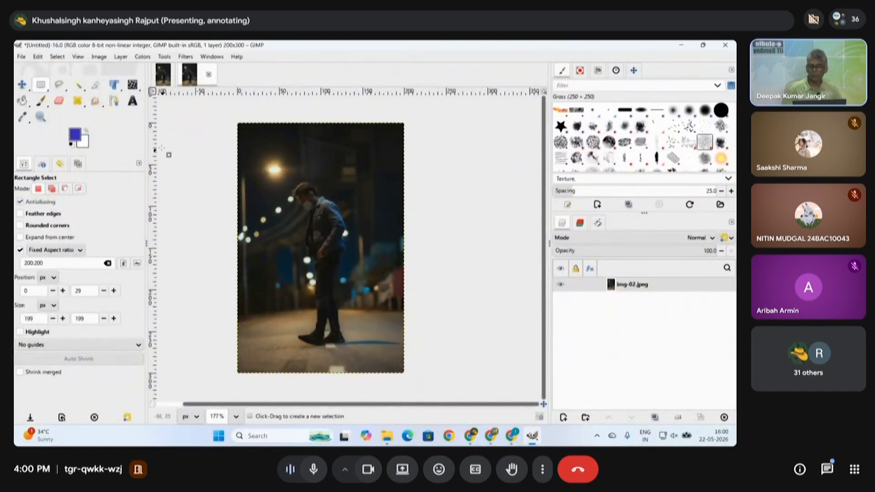
- Set the duplicate's canvas size to 200 × 200 px and center the image content within it
left_click(105, 56)
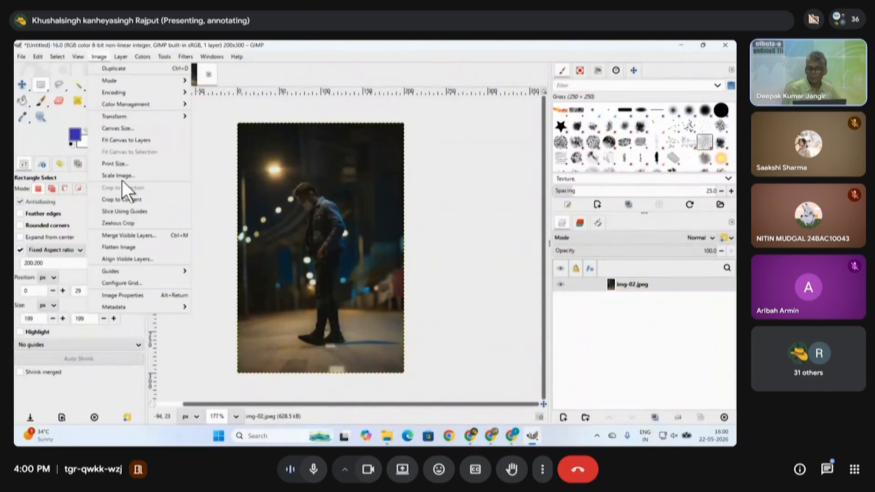
left_click(124, 130)
left_click_drag(371, 128, 550, 81)
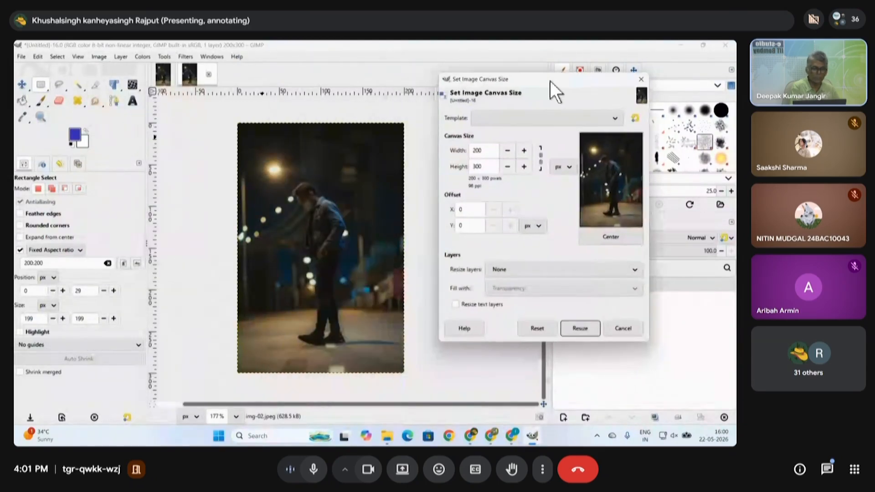
double_click(487, 168)
type("200")
left_click(495, 151)
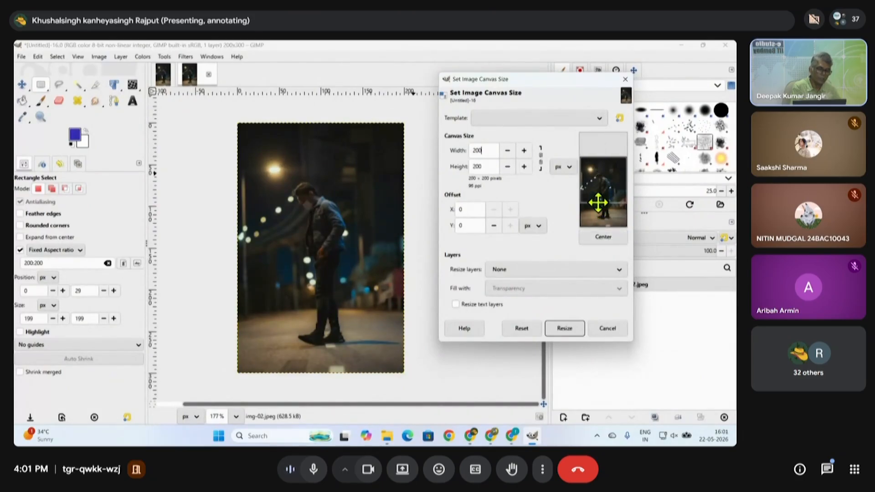
left_click(608, 239)
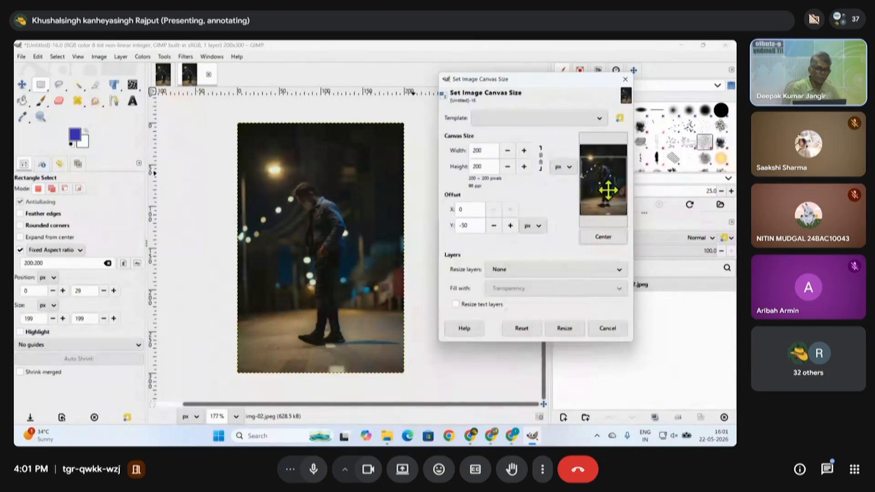
- Resize the canvas to 200 × 200 px with a vertical offset of -50 and activate the Move tool
left_click(568, 329)
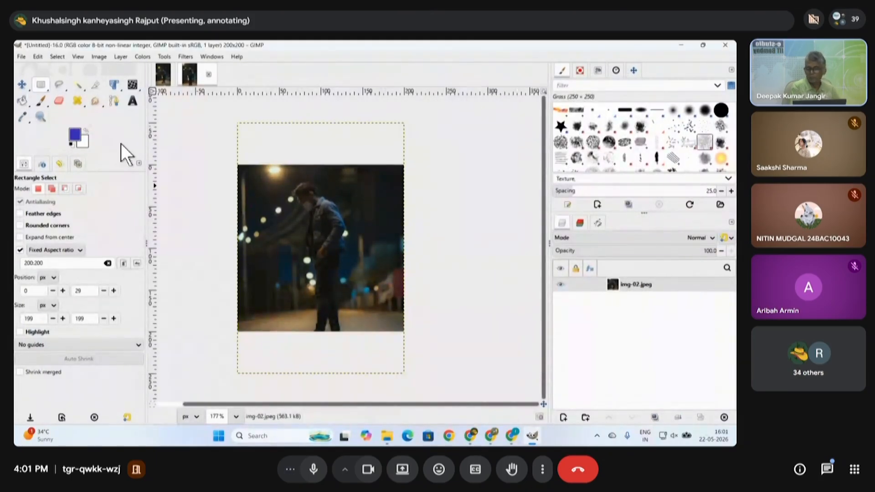
left_click(25, 83)
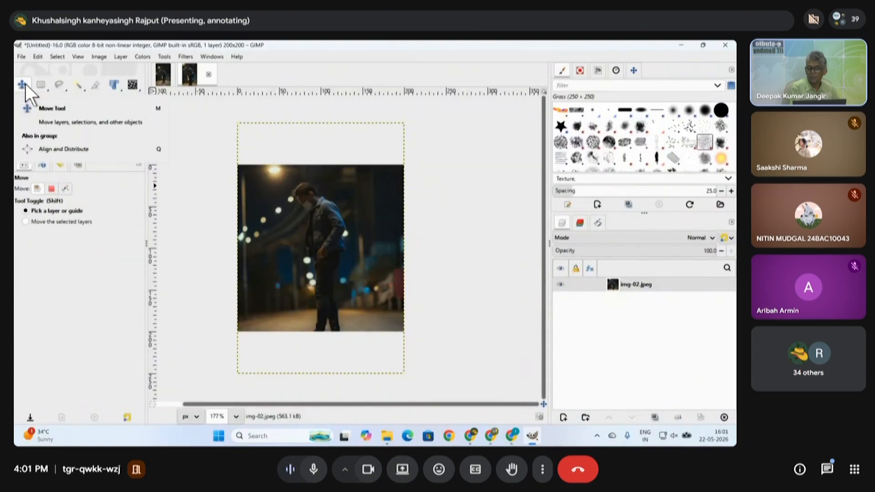
left_click(61, 57)
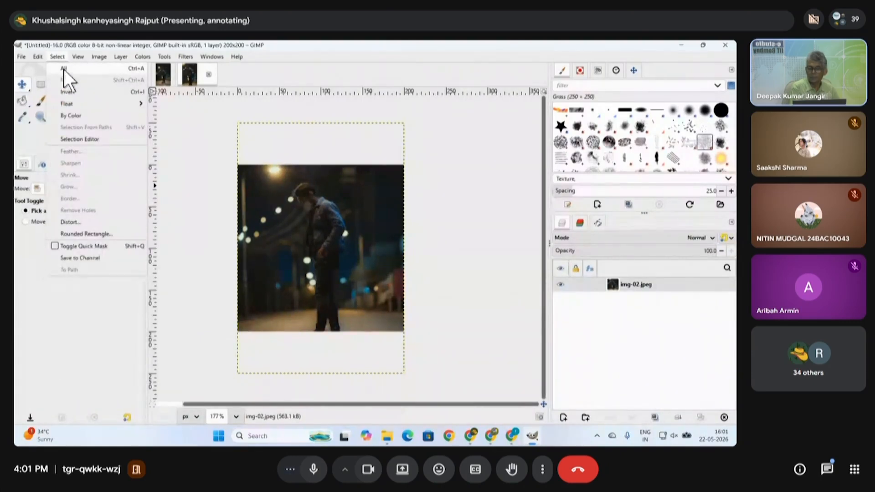
left_click(186, 134)
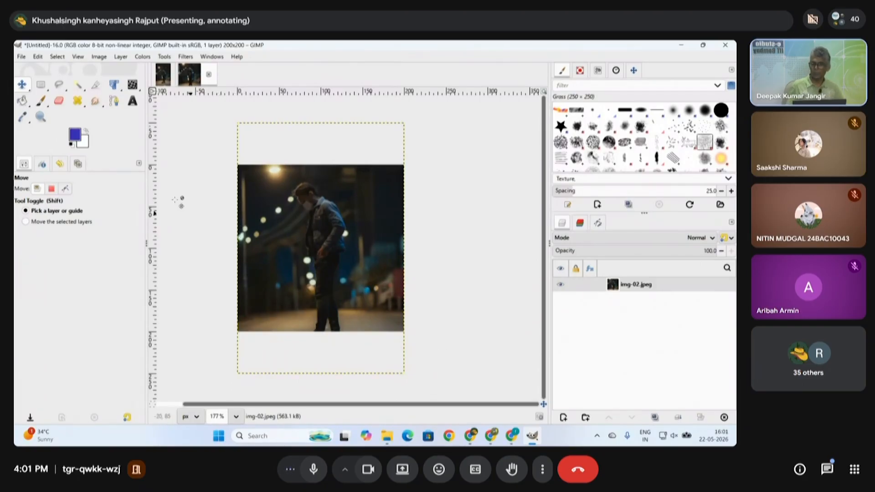
- Export the image to the Documents folder as newsize200x200.jpg
left_click(22, 57)
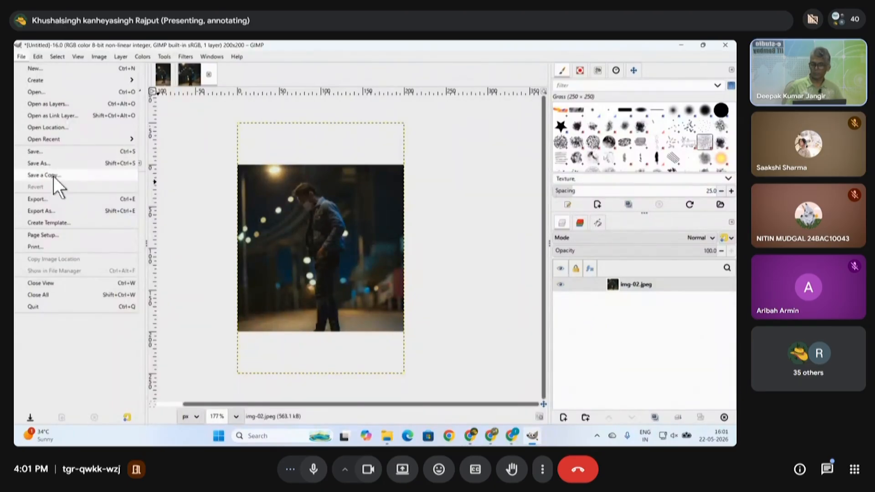
left_click(53, 210)
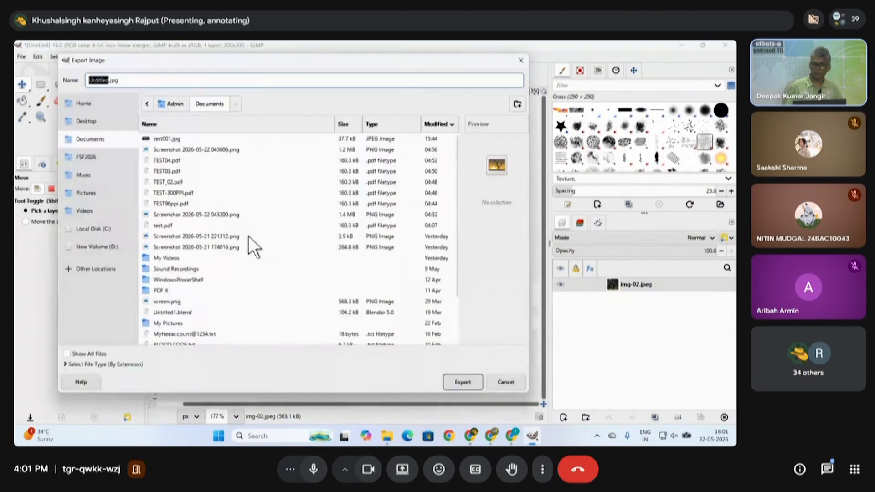
type("news")
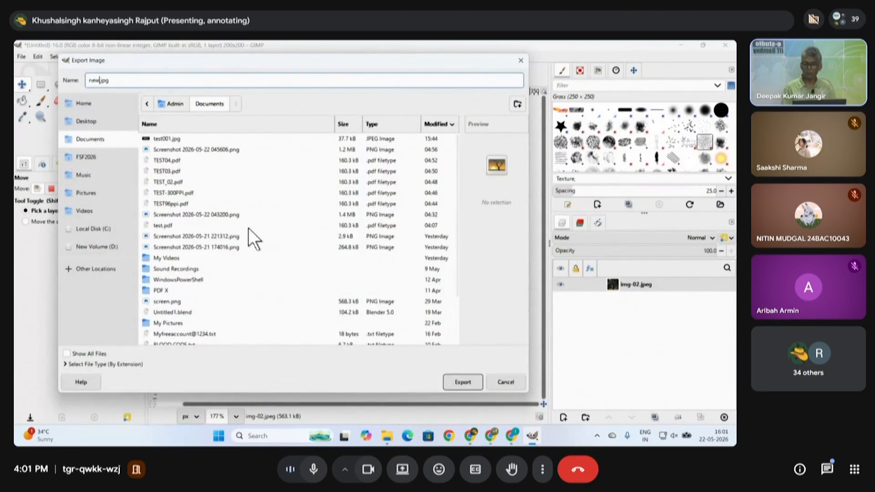
type("ize200x200")
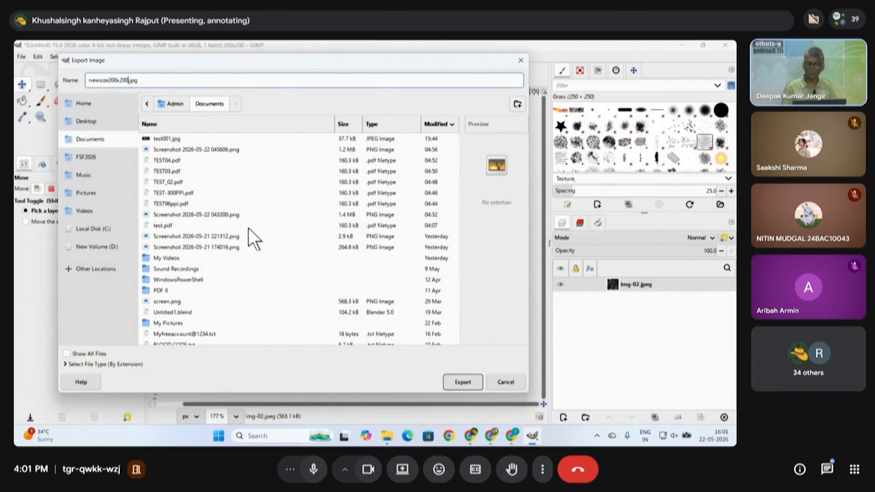
left_click(464, 382)
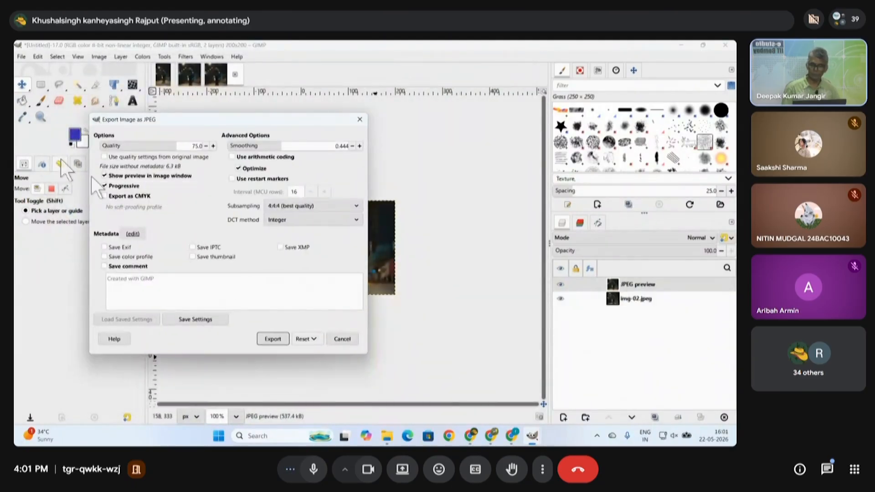
- Set the JPEG quality to 100 and smoothing to 0.706, and complete the export
left_click(195, 146)
type("100")
key("ctrl+a")
type("100")
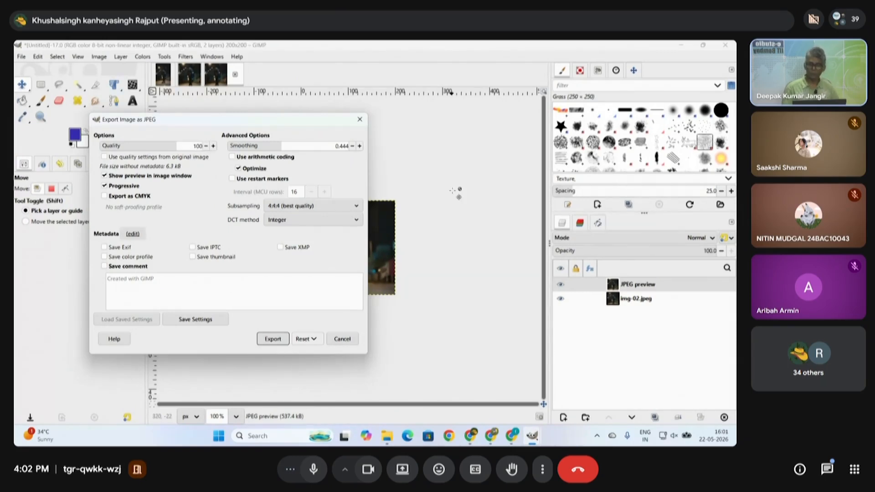
left_click(313, 147)
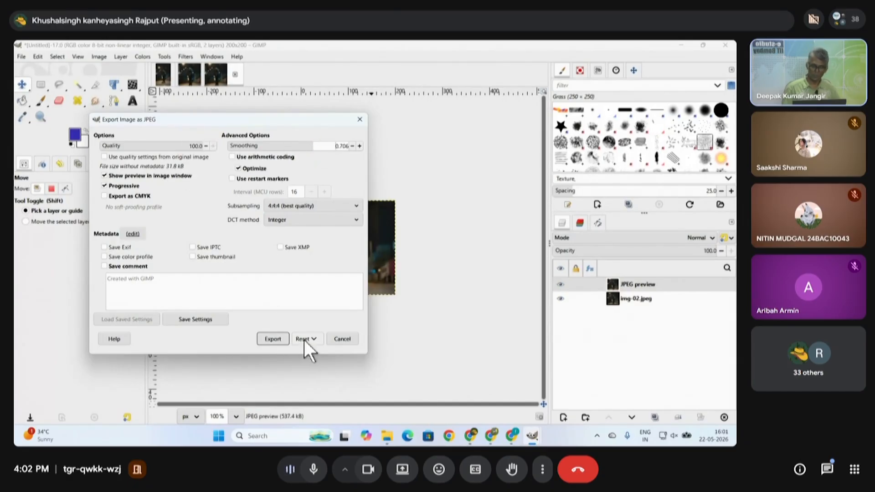
left_click(275, 339)
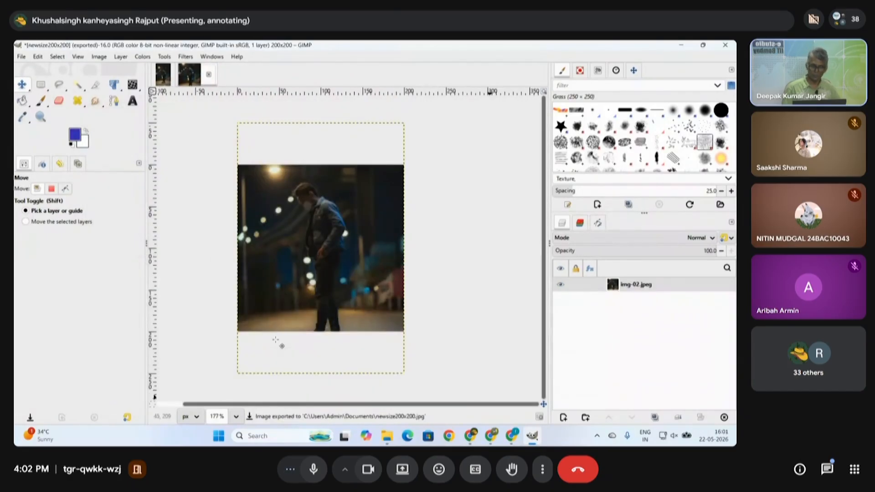
- Switch to the Documents folder in File Explorer, locate newsize200x200.jpg and magnify the screen around it
left_click(682, 45)
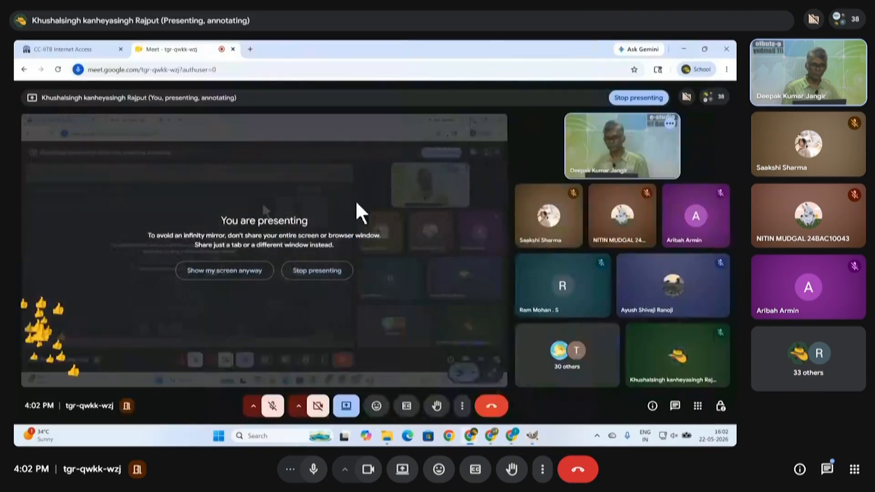
left_click(682, 49)
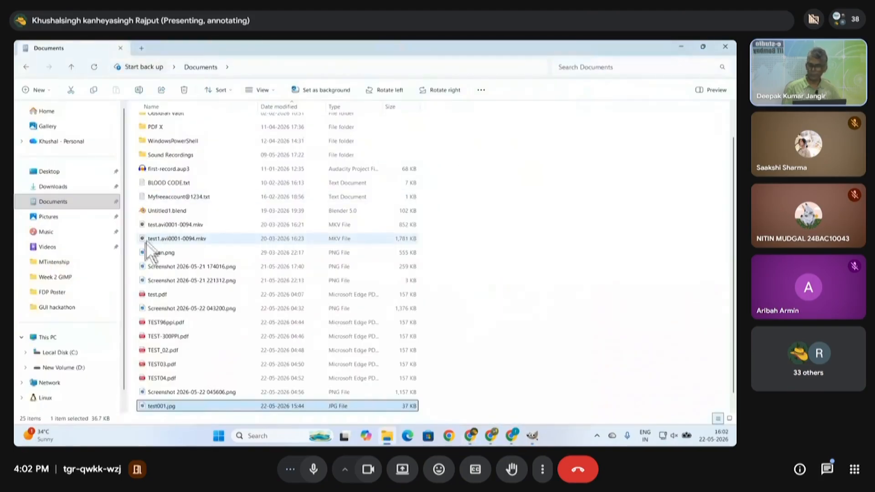
scroll(195, 326, "down", 1)
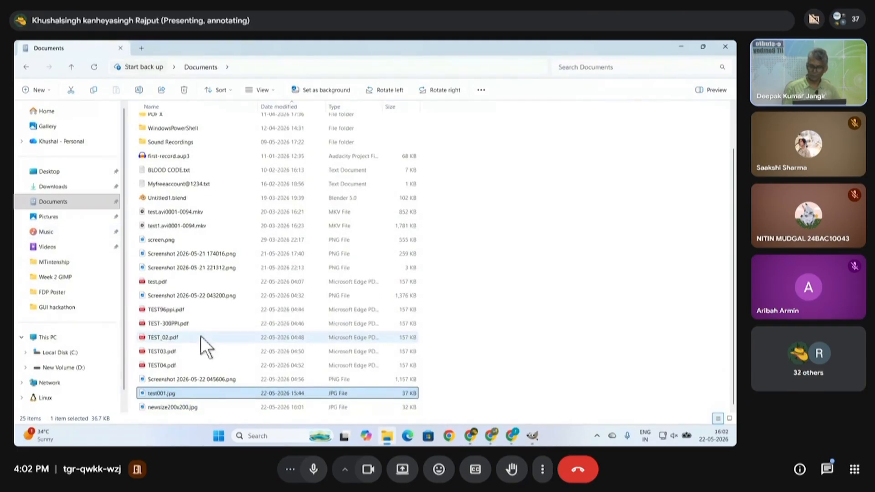
left_click(178, 409)
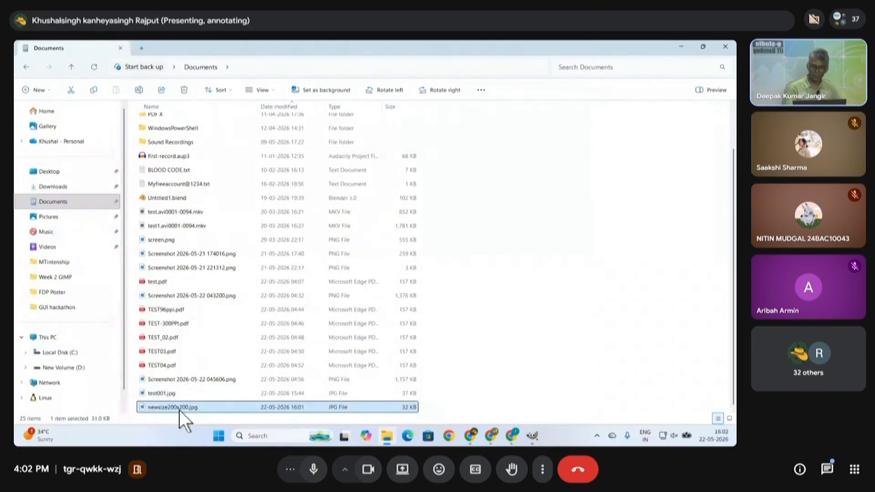
right_click(179, 410)
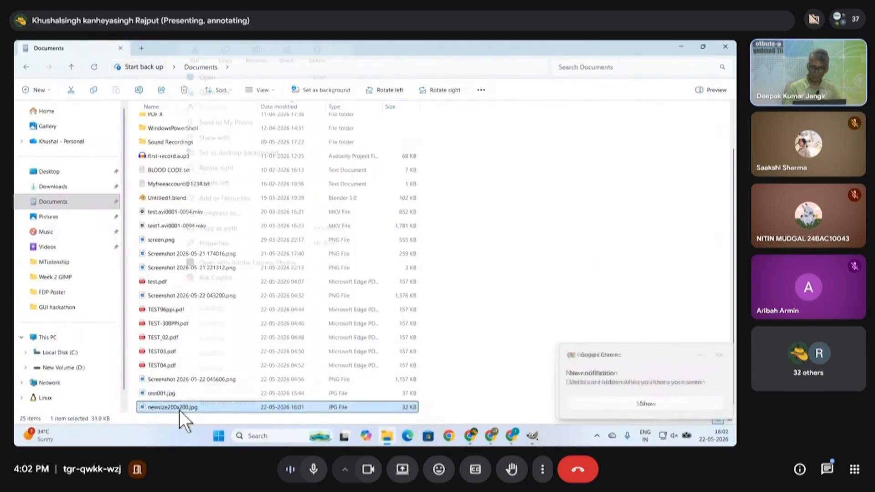
left_click(517, 288)
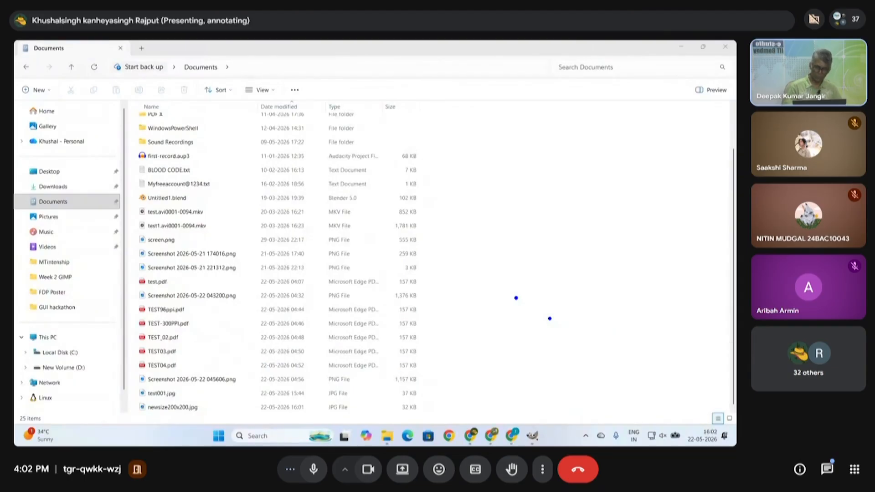
left_click(541, 322)
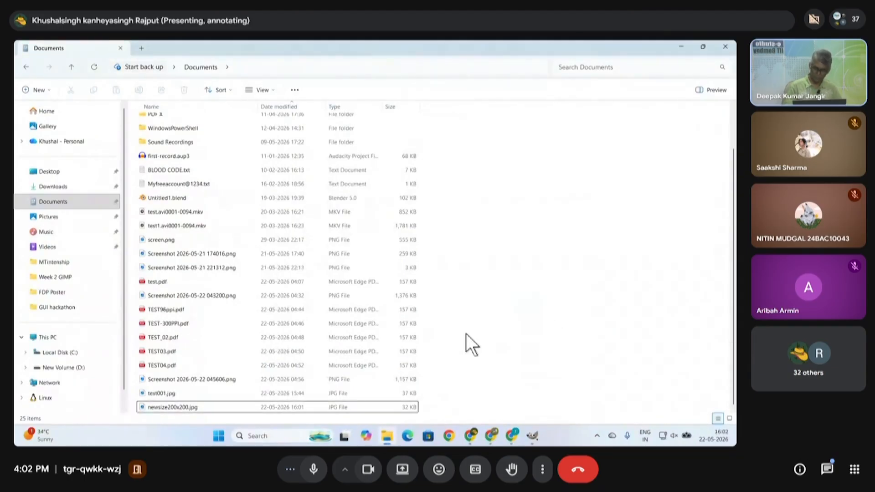
key("super+plus")
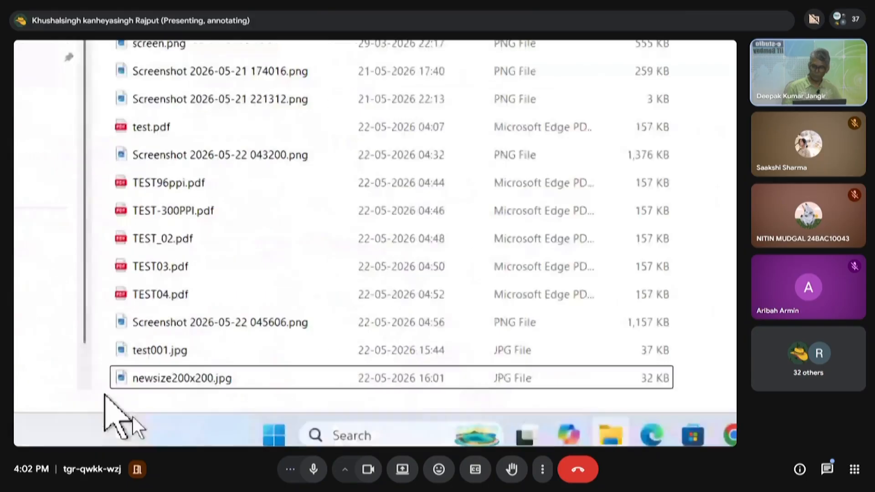
- Examine the file size, dimensions and resolution in the properties of newsize200x200.jpg, and close them
mouse_move(193, 373)
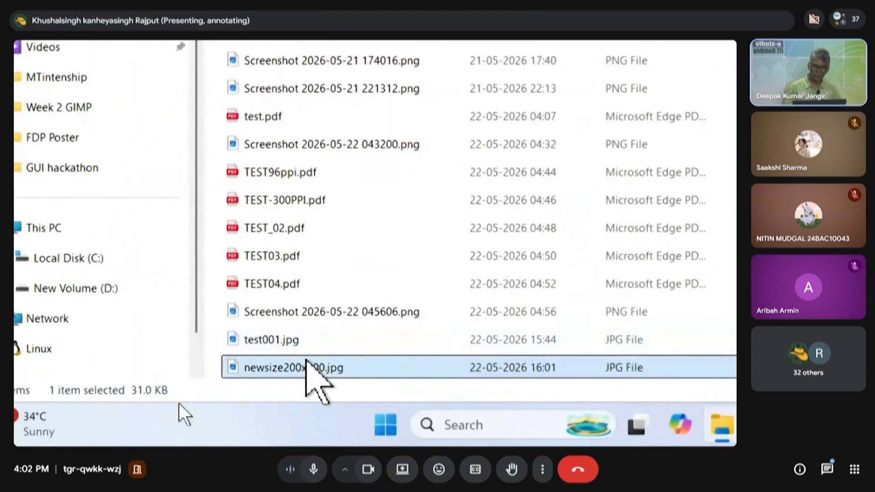
right_click(306, 361)
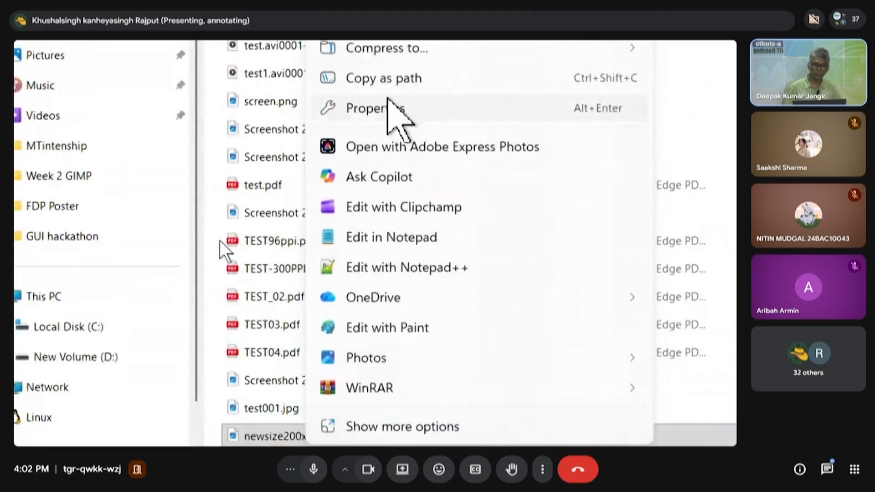
left_click(388, 103)
scroll(343, 261, "down", 2)
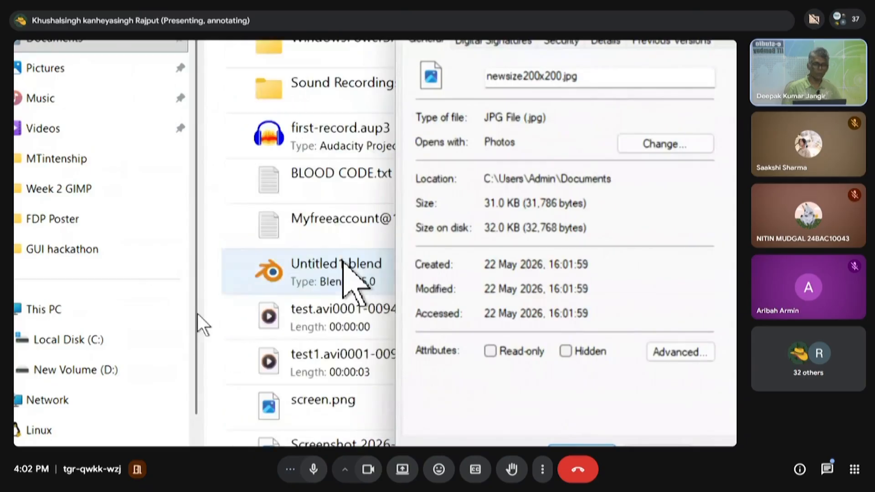
left_click(571, 120)
scroll(581, 360, "down", 3)
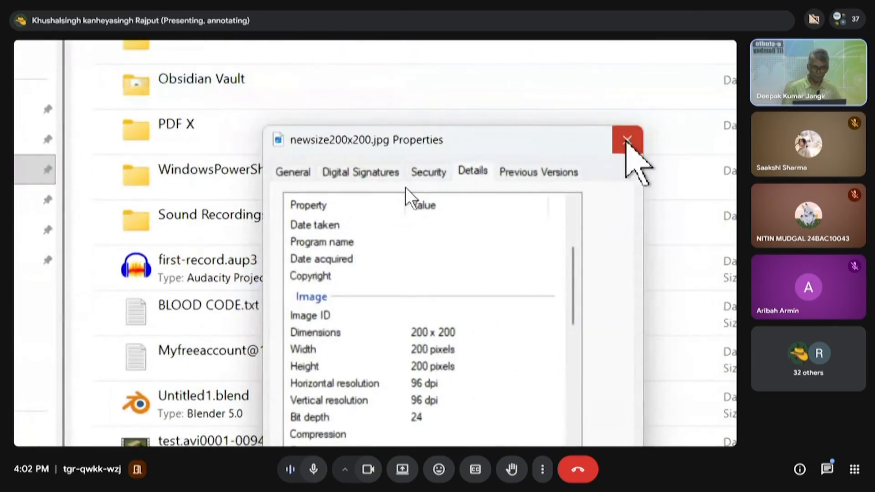
left_click(725, 89)
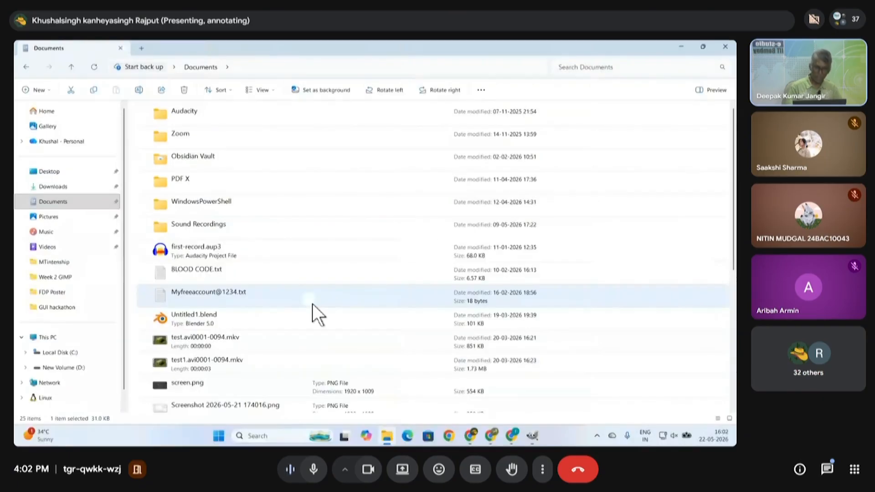
- Switch back to GIMP and undo the canvas resize
left_click(531, 436)
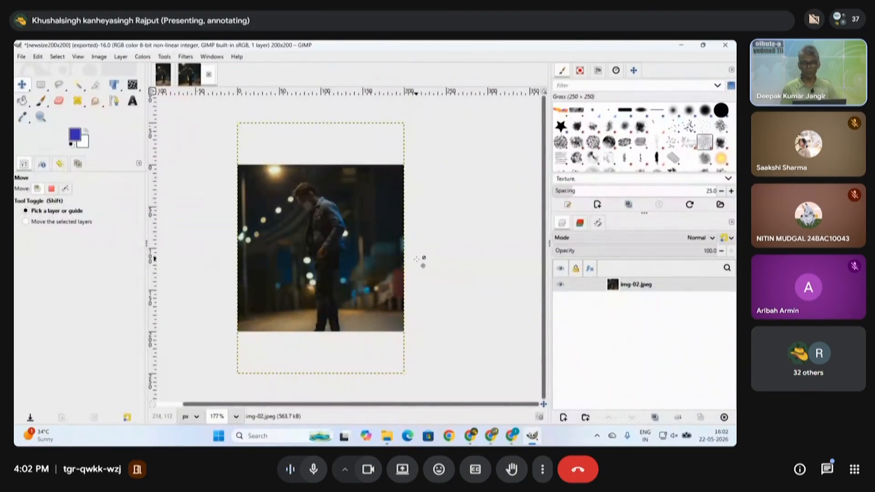
key("ctrl+z")
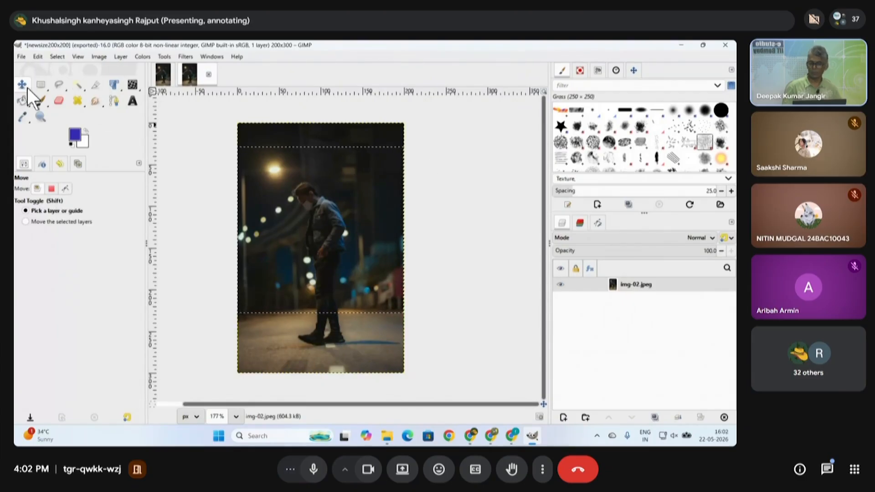
left_click(21, 57)
key("Escape")
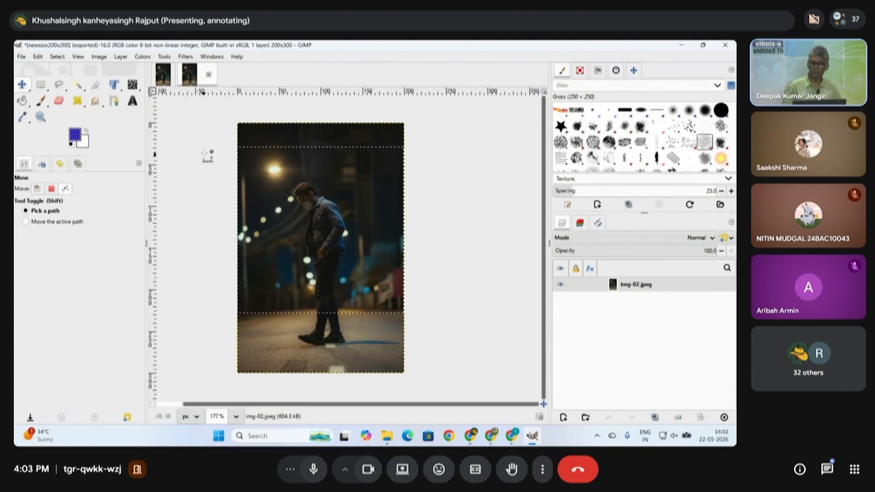
- Close both open images and discard their unsaved changes
left_click(209, 74)
left_click(401, 281)
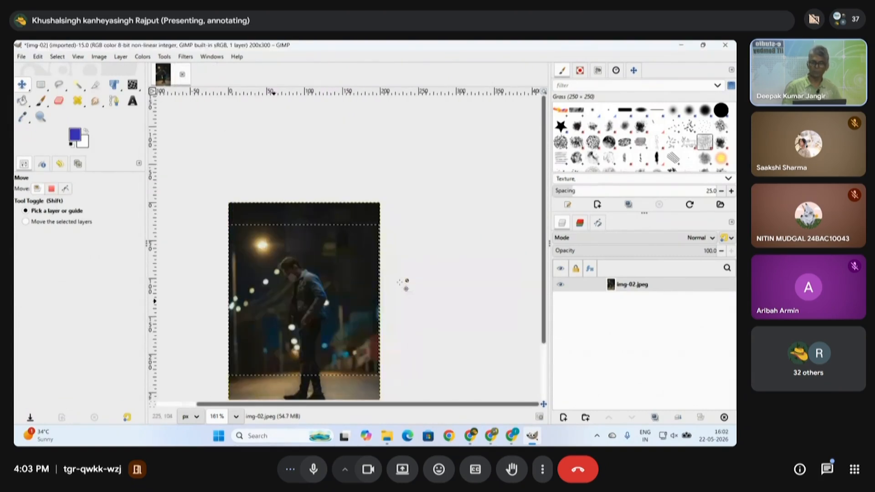
left_click(182, 75)
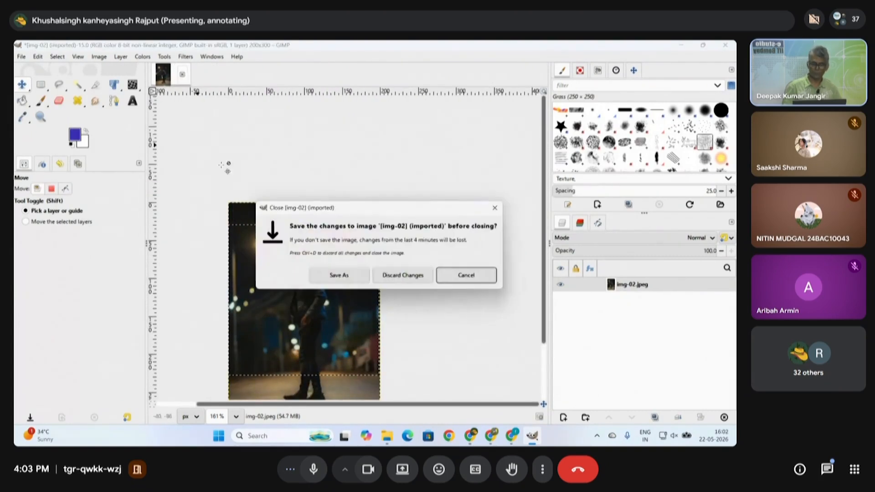
left_click(395, 275)
- Reopen the original img-02.jpeg from the recently used files
left_click(22, 57)
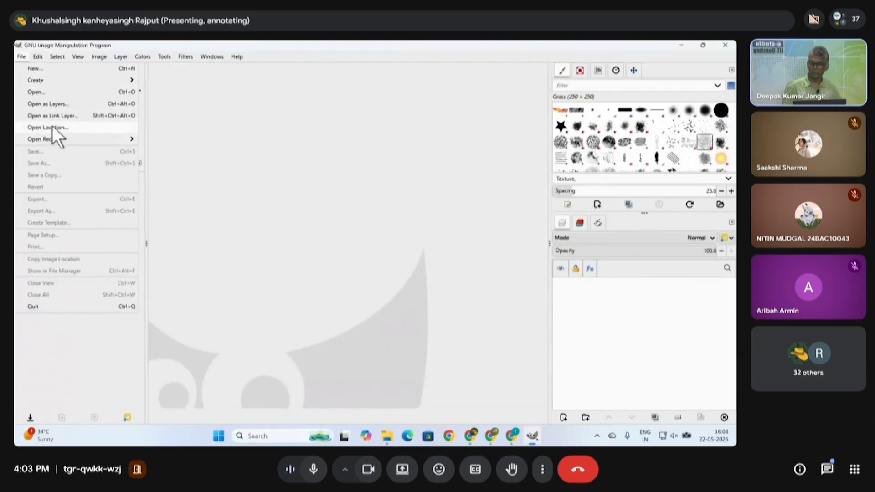
mouse_move(52, 139)
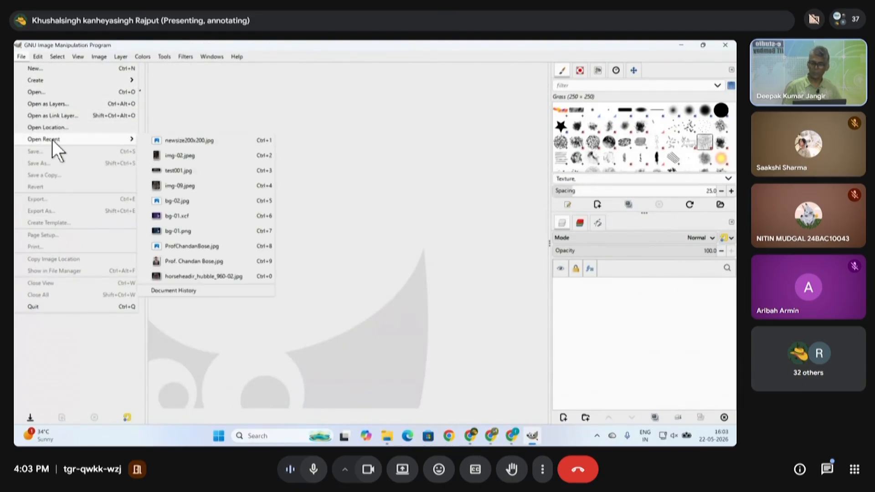
left_click(191, 155)
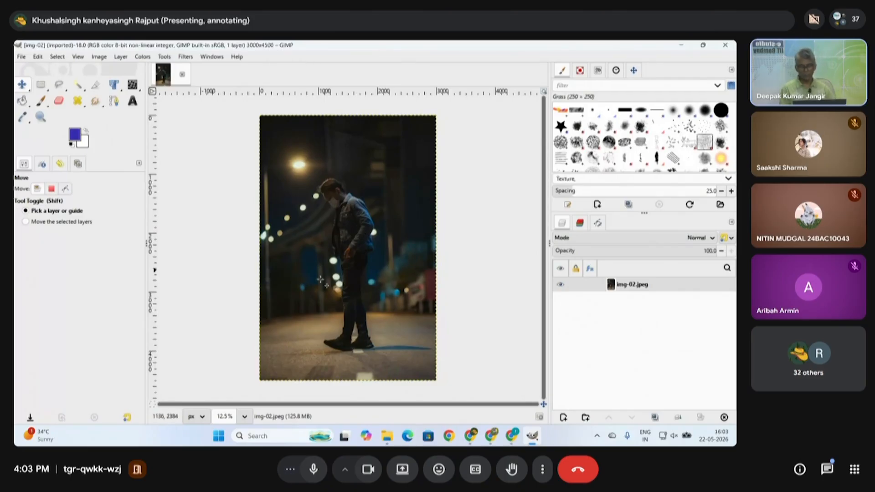
- View img-02.jpeg at 100% zoom and examine the detail of the man's face mask and denim jacket
left_click(228, 417)
key("ctrl+a")
type("100")
key("Return")
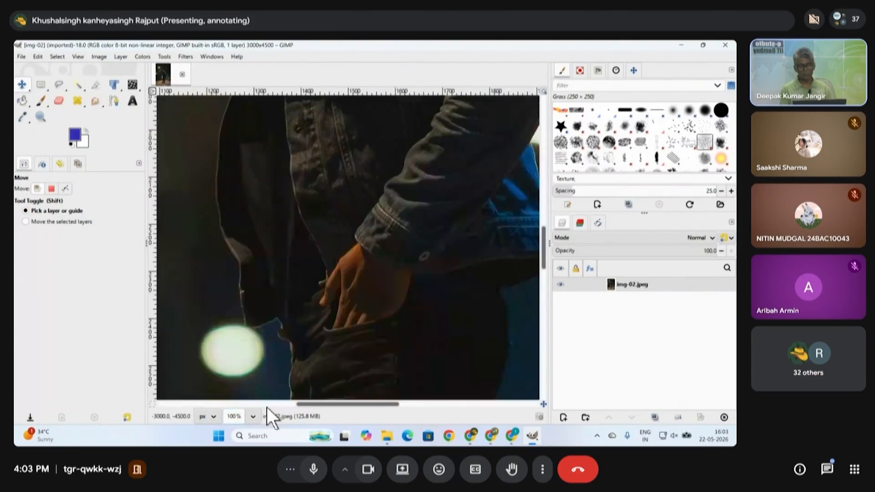
scroll(307, 216, "down", 15)
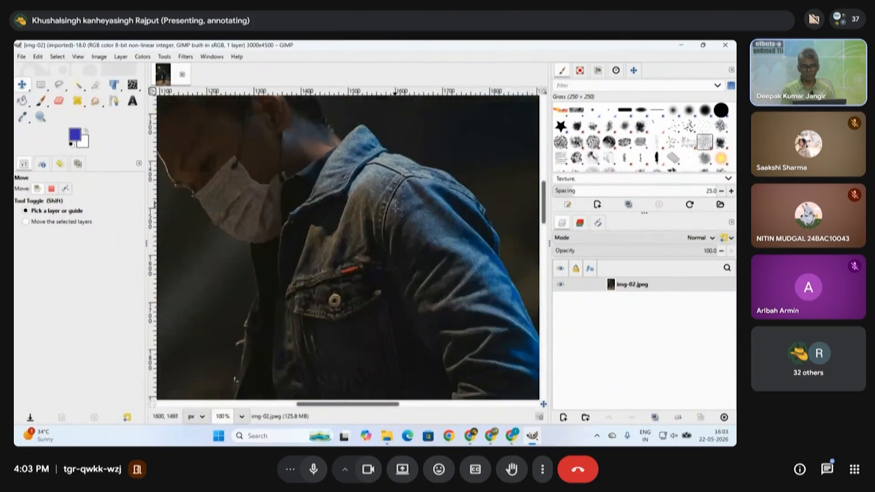
- Look over the whole of img-02.jpeg, from the streetlight down to the man's shoes
scroll(397, 276, "up", 20)
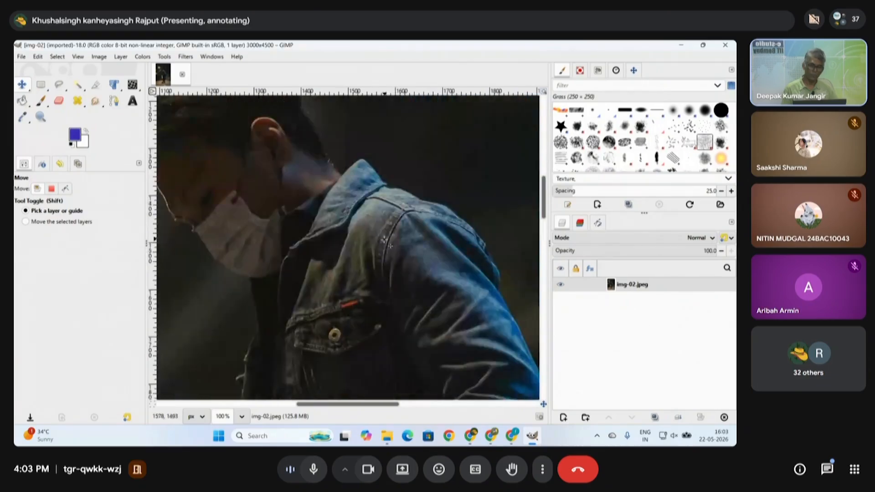
scroll(381, 233, "down", 8)
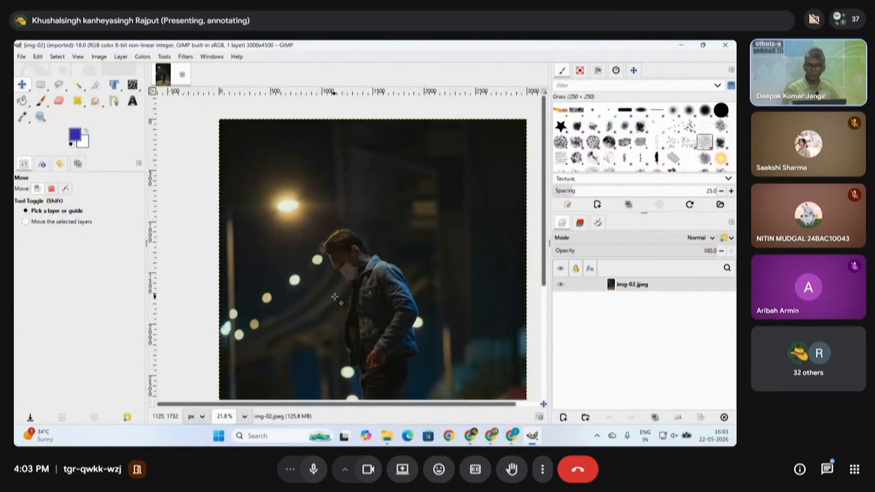
scroll(336, 278, "down", 5)
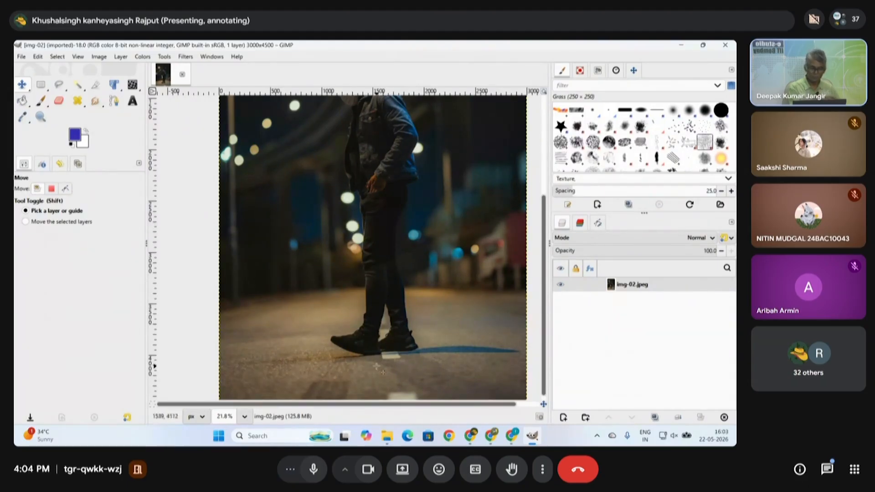
- Calculate 30 × 12 in Calculator, then close it to return to GIMP
left_click(293, 437)
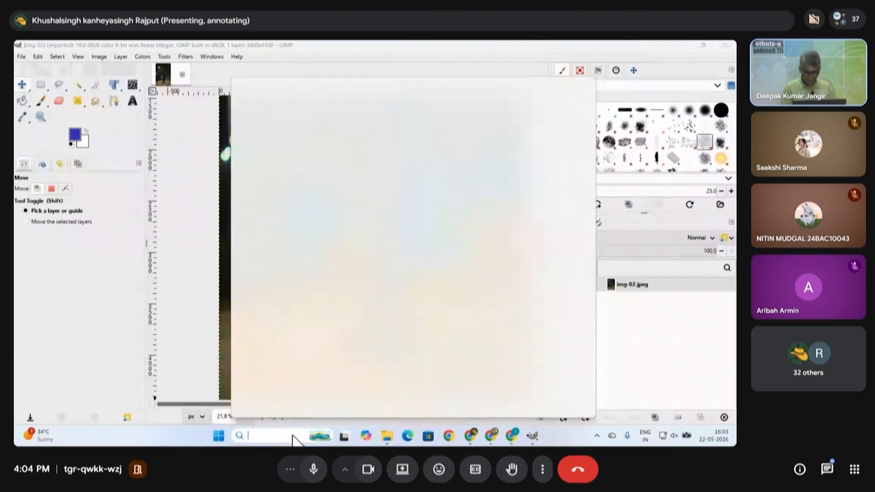
type("calculator")
key("Return")
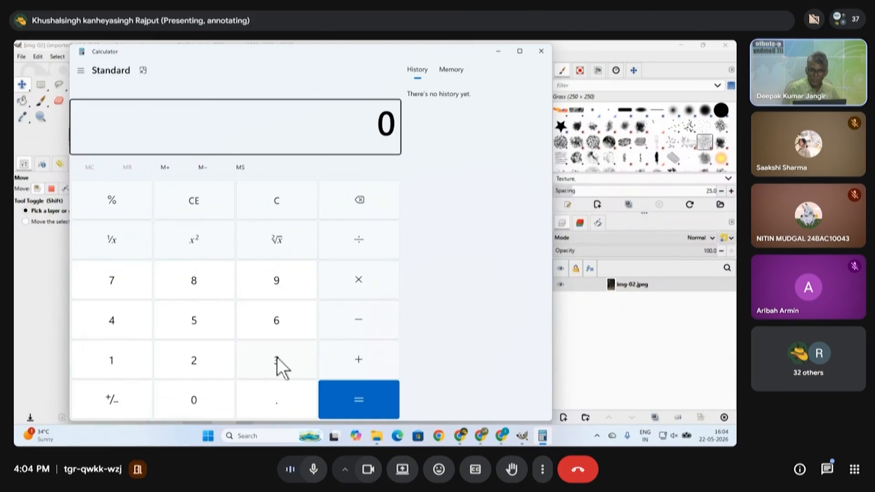
left_click(277, 357)
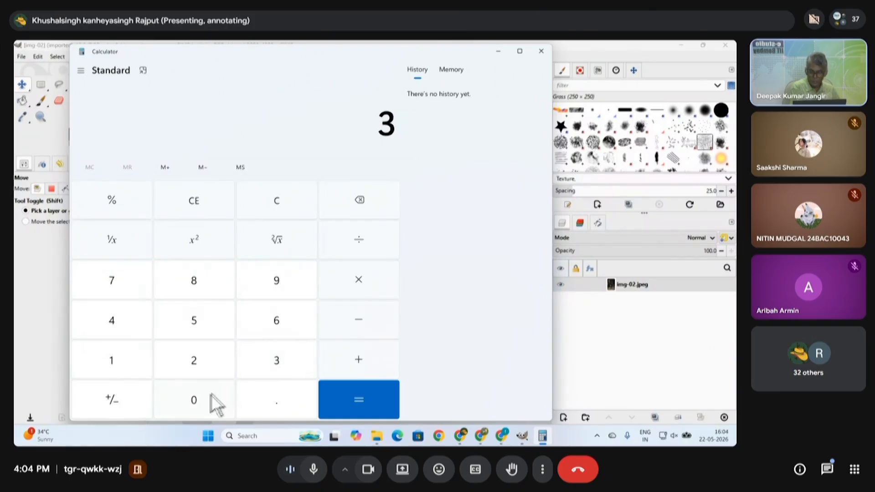
left_click(204, 399)
left_click(105, 359)
left_click(191, 367)
left_click(352, 403)
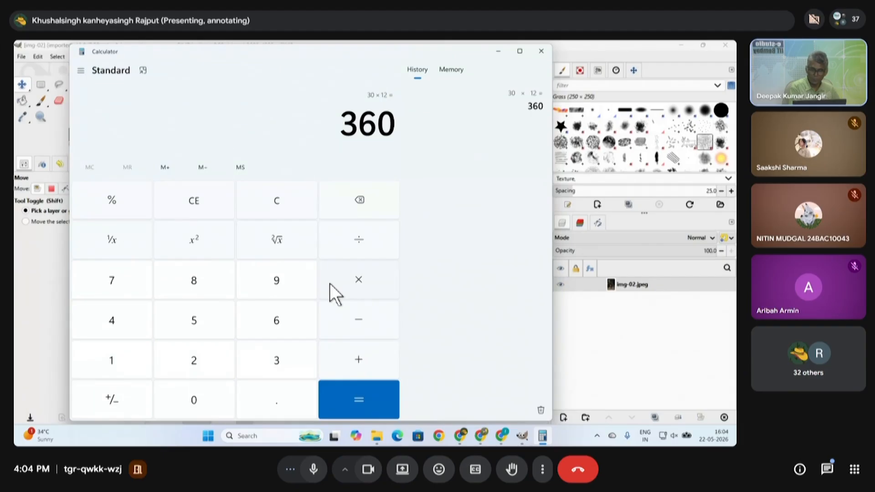
left_click(540, 56)
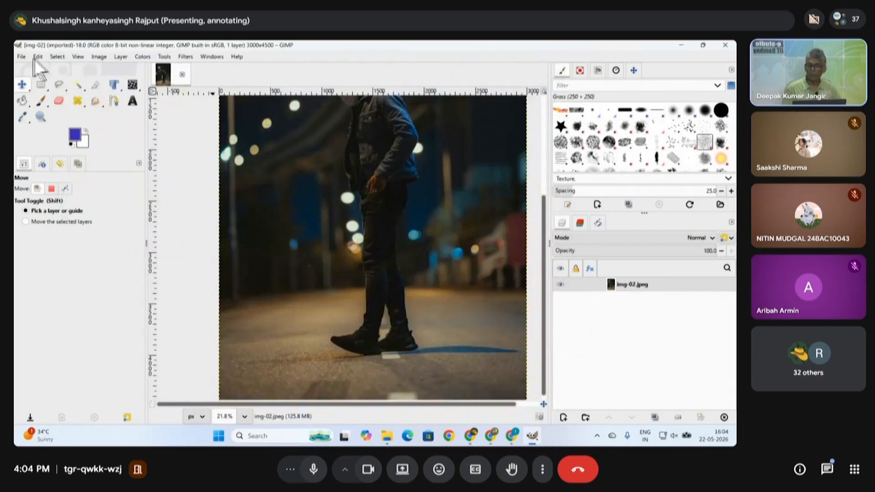
- Create a new image 360 inches wide and 360 inches high, accepting its large memory size
left_click(29, 57)
left_click(36, 72)
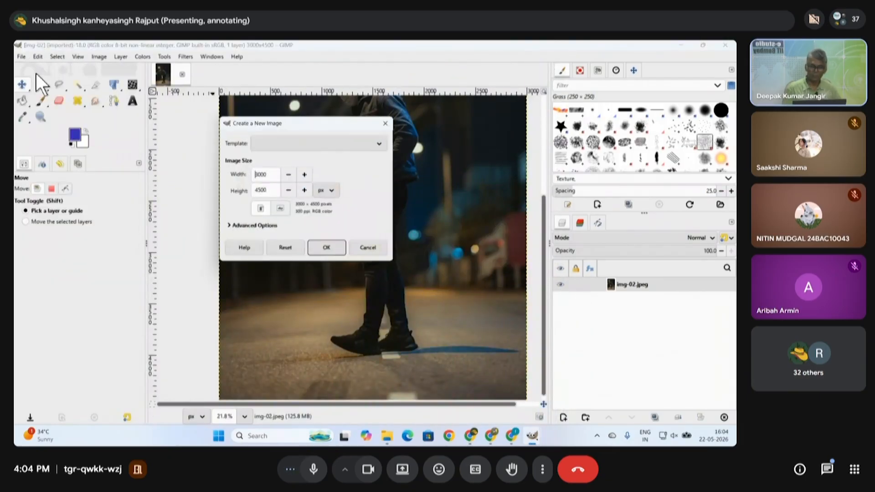
left_click(338, 191)
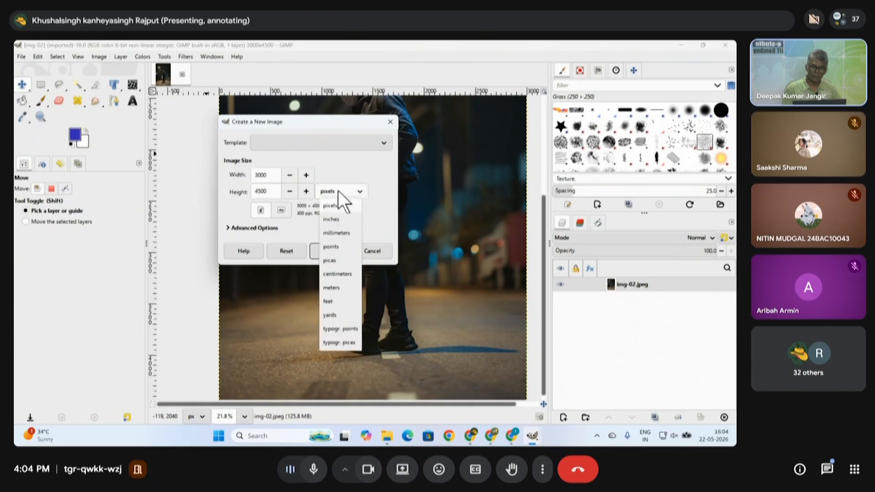
left_click(341, 219)
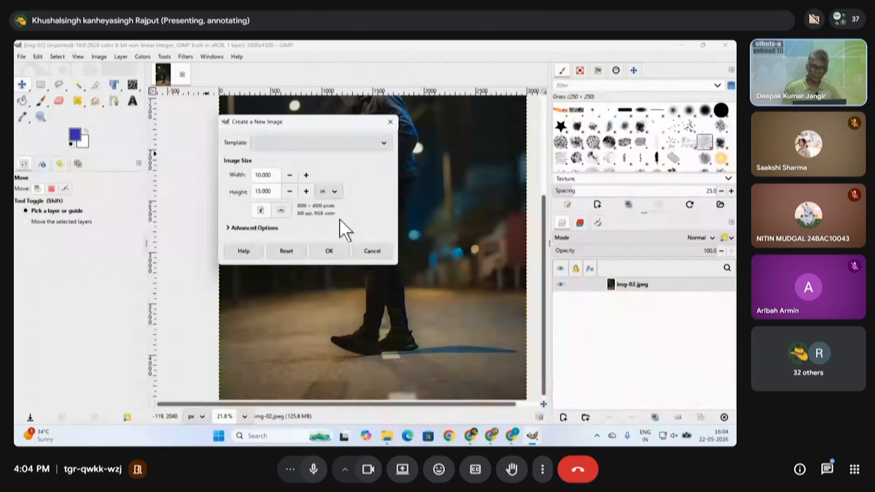
left_click_drag(278, 175, 226, 175)
type("360")
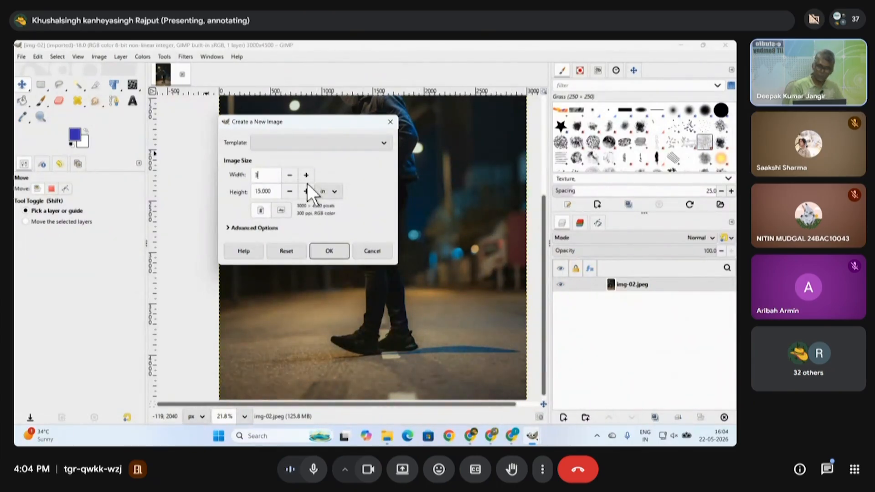
left_click_drag(278, 191, 259, 192)
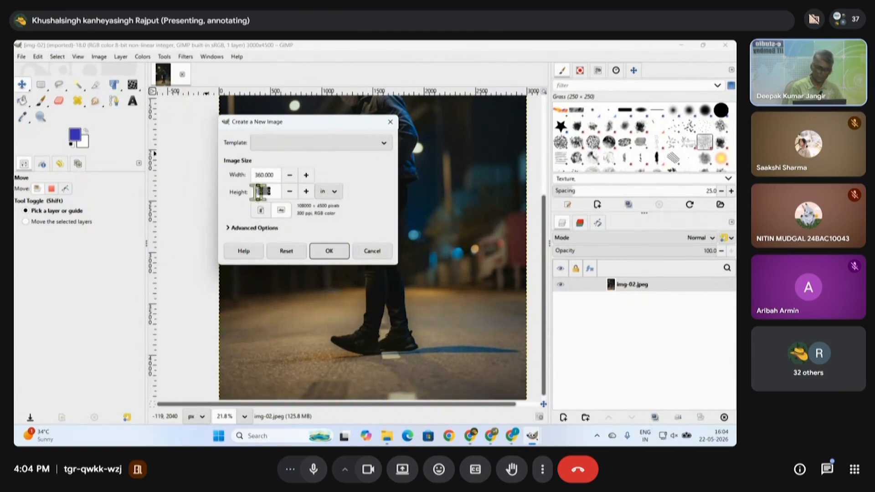
type("360")
left_click(272, 176)
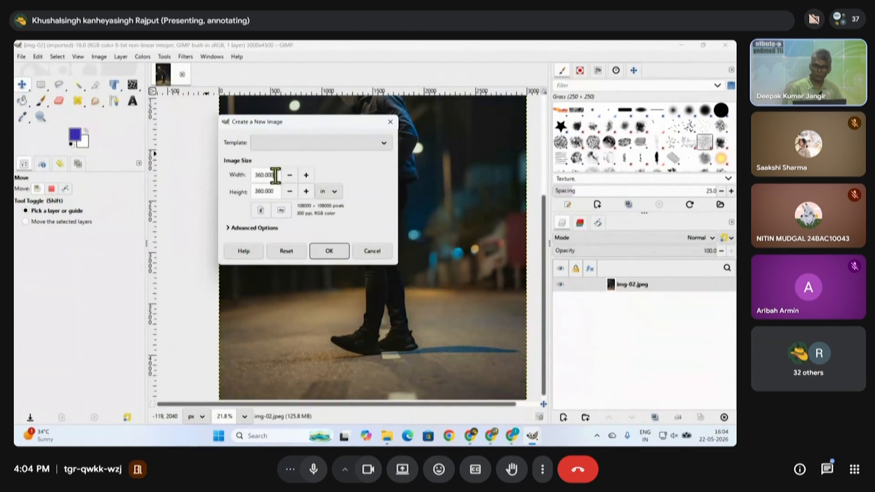
left_click(329, 251)
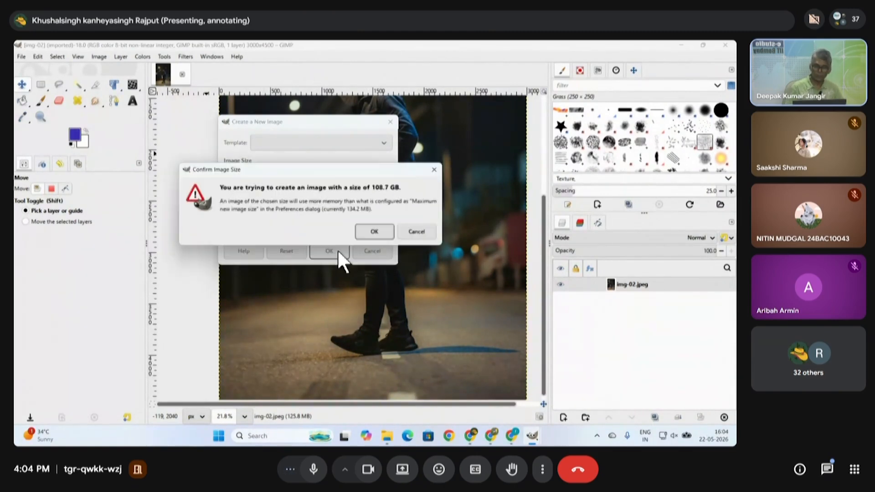
left_click(378, 233)
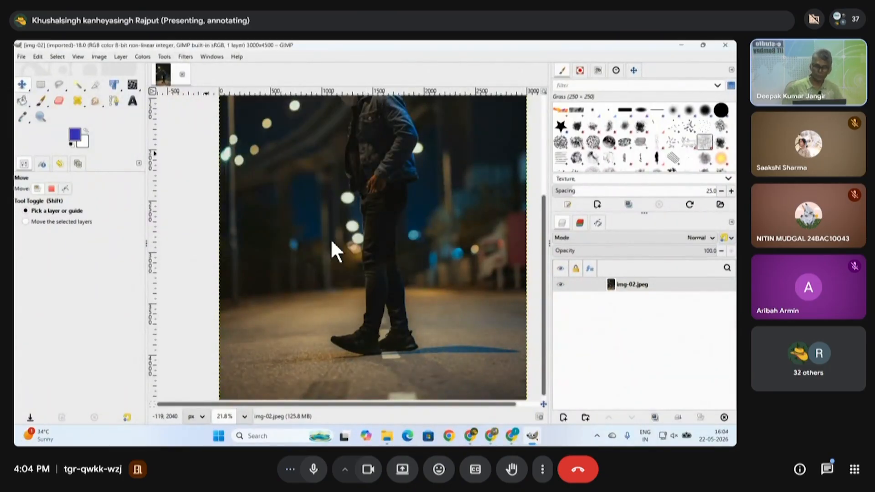
key("ctrl")
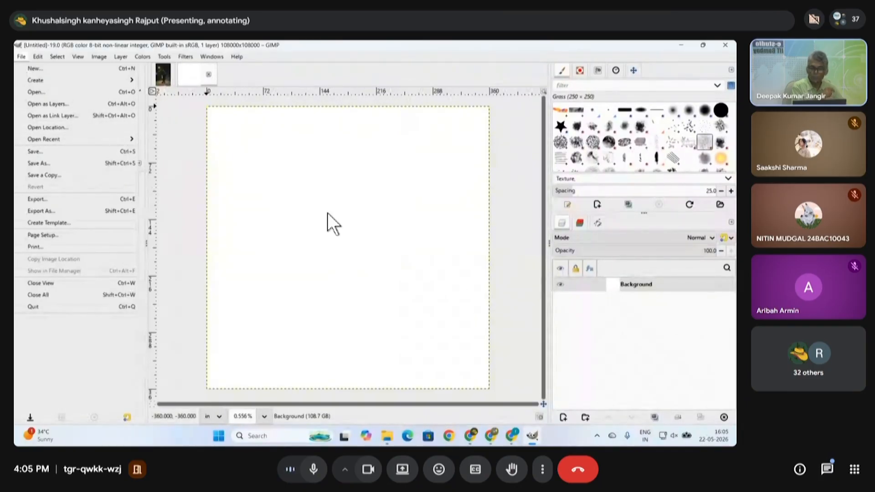
- Add a transparent layer named "layer no 3" to the new image and delete the Background layer
left_click(567, 420)
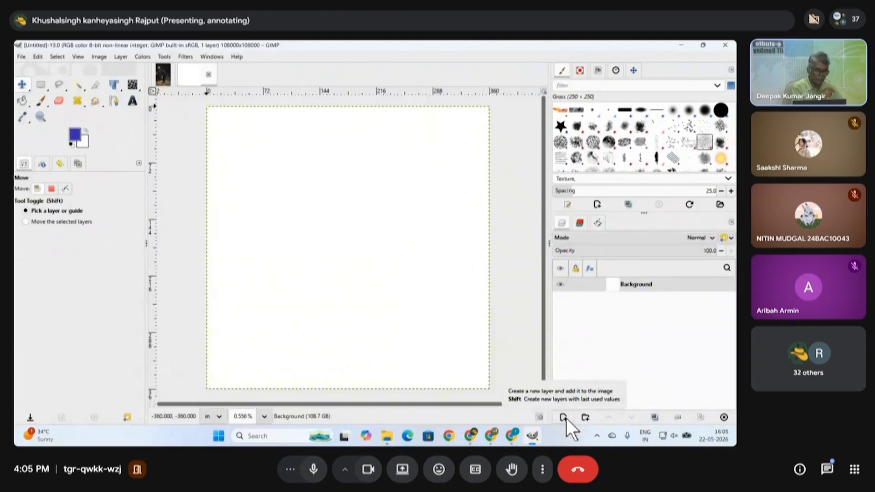
left_click(565, 418)
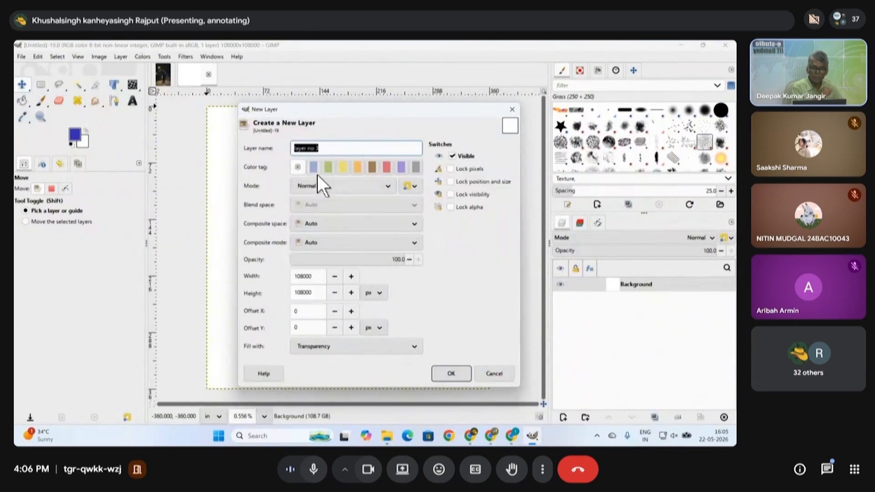
left_click(453, 371)
left_click(626, 298)
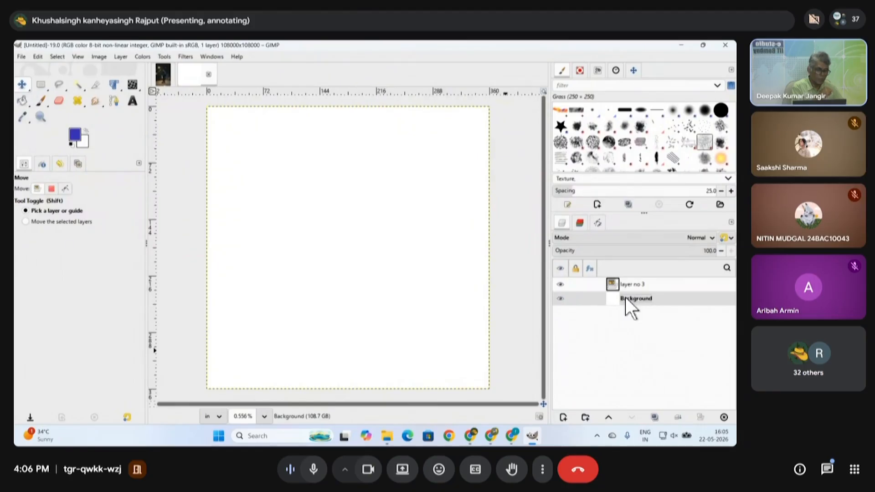
left_click(723, 418)
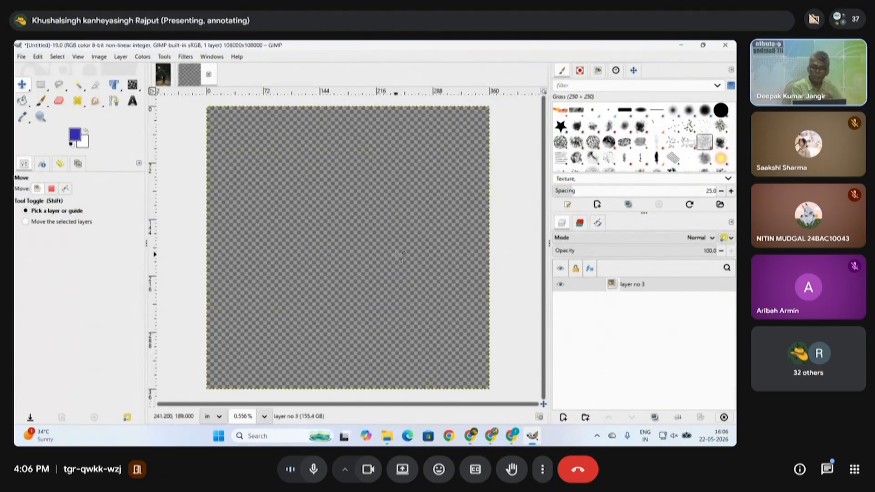
- Copy the whole img-02.jpeg picture and paste it into the new 360 × 360 inch image
left_click(163, 73)
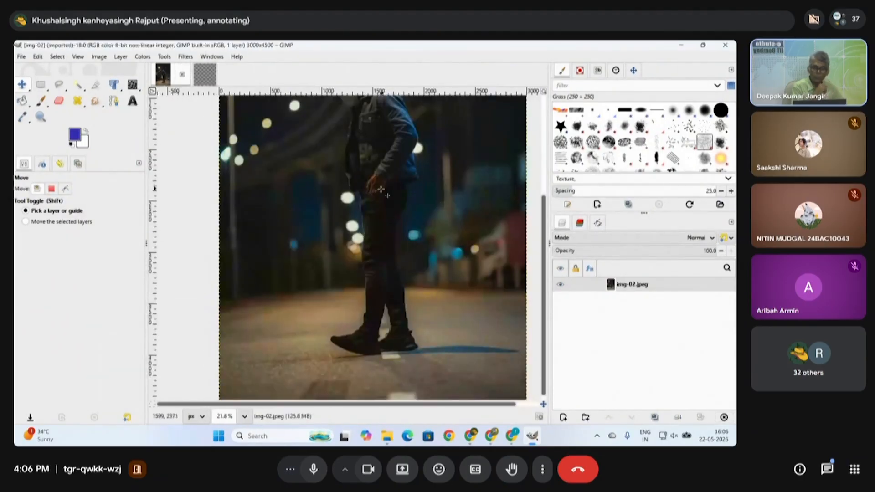
scroll(380, 200, "down", 3)
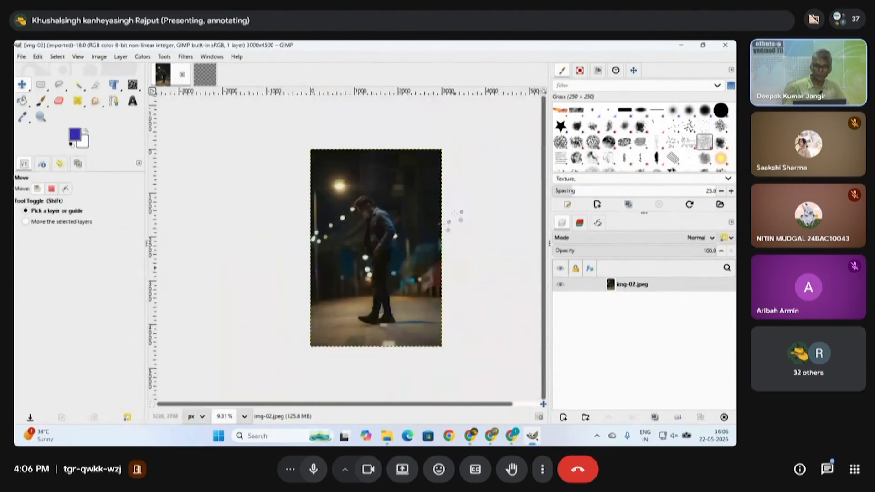
key("ctrl+a")
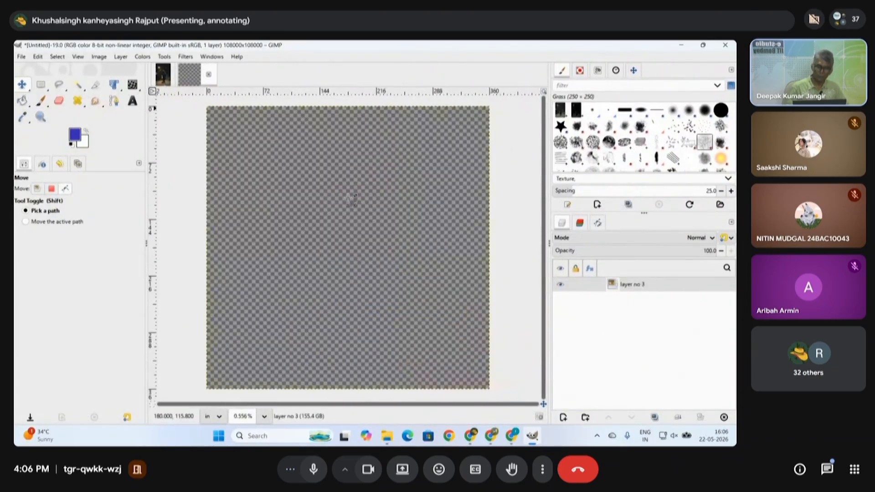
key("ctrl+v")
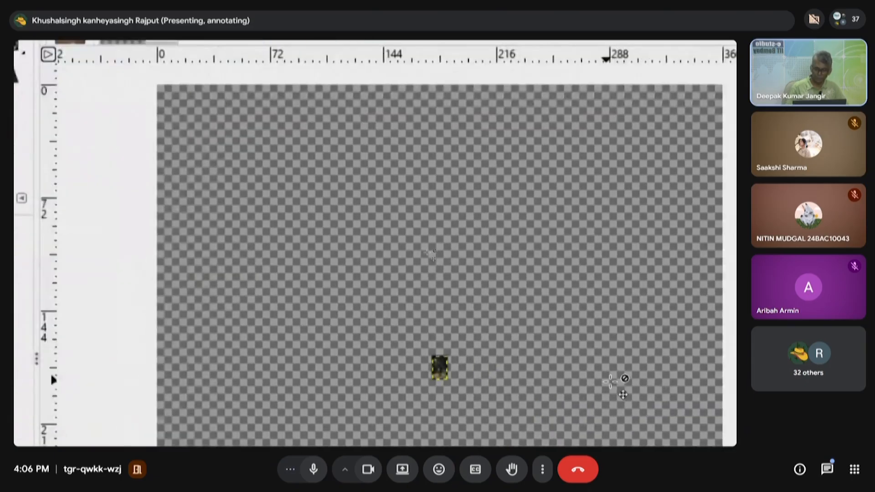
- Scale the pasted picture layer to about 360 × 563 inches, position it across the canvas width and apply the transformation
scroll(605, 363, "down", 1)
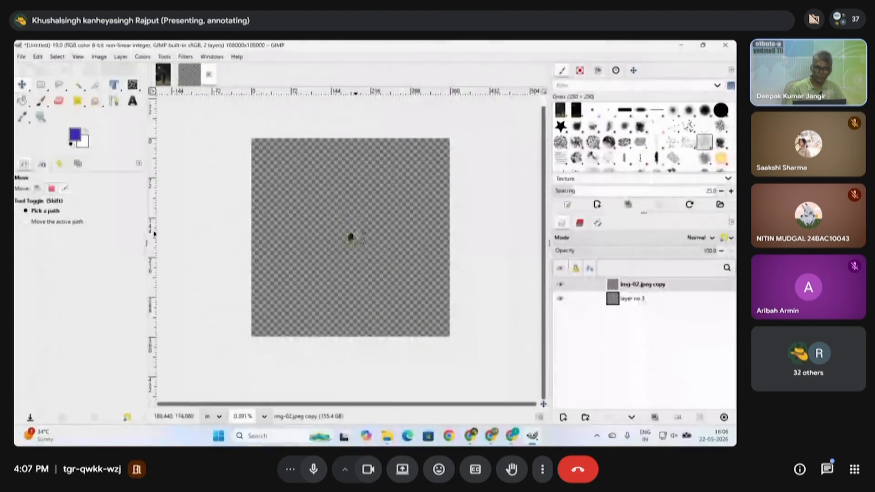
key("shift+s")
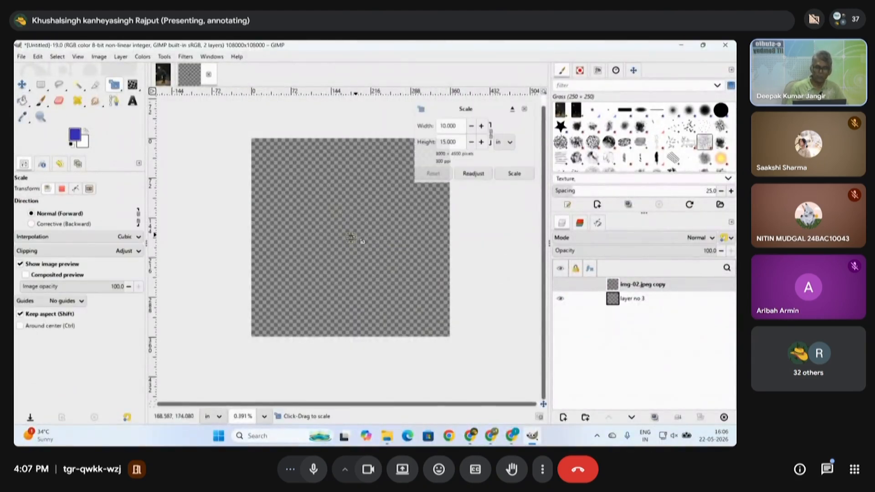
left_click_drag(362, 249, 502, 445)
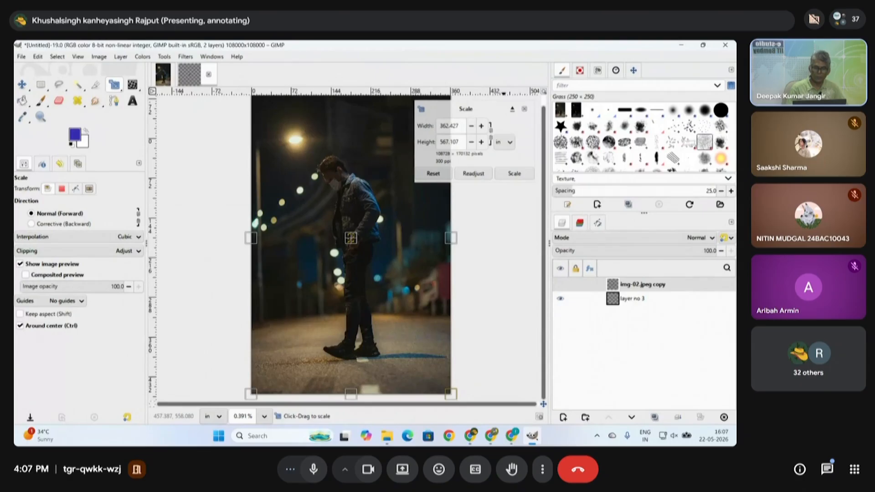
left_click_drag(378, 234, 358, 257)
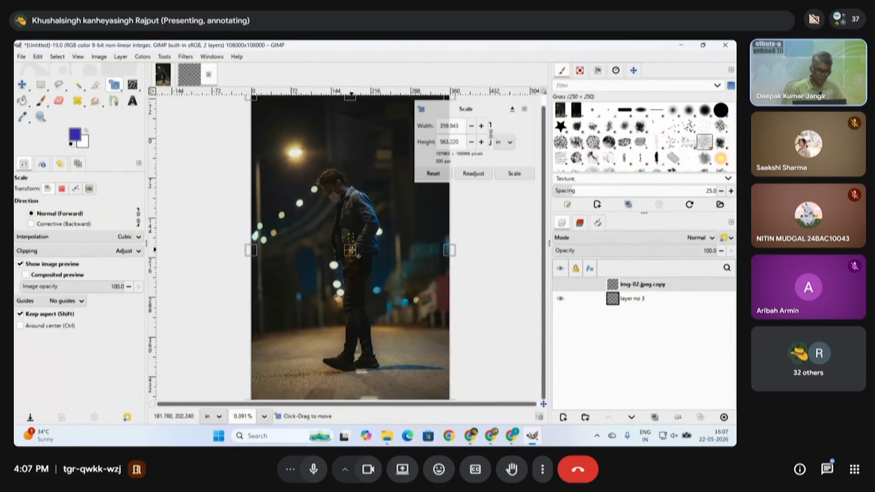
key("Return")
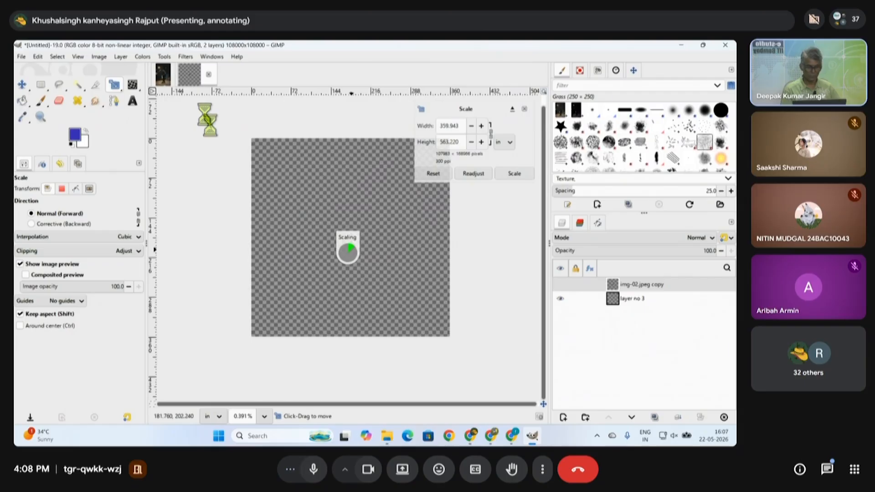
- Try to close the GIMP window while the layer is still scaling
mouse_move(512, 435)
mouse_move(471, 391)
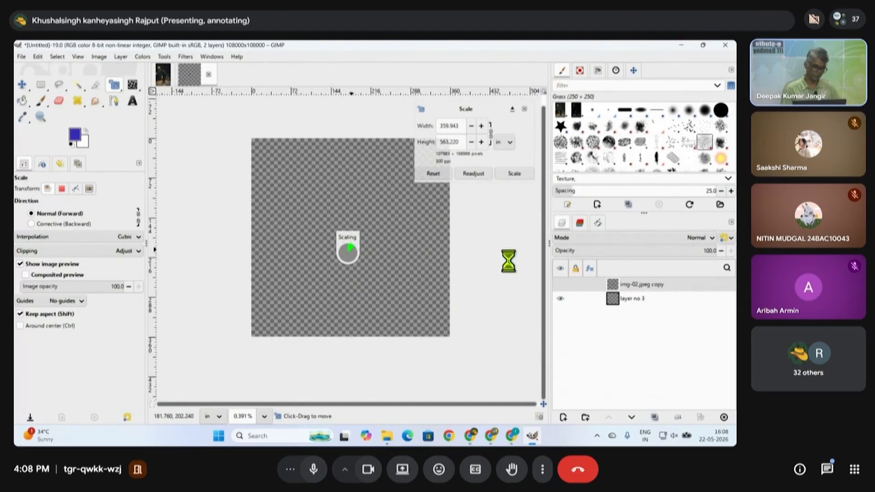
left_click(532, 436)
right_click(531, 436)
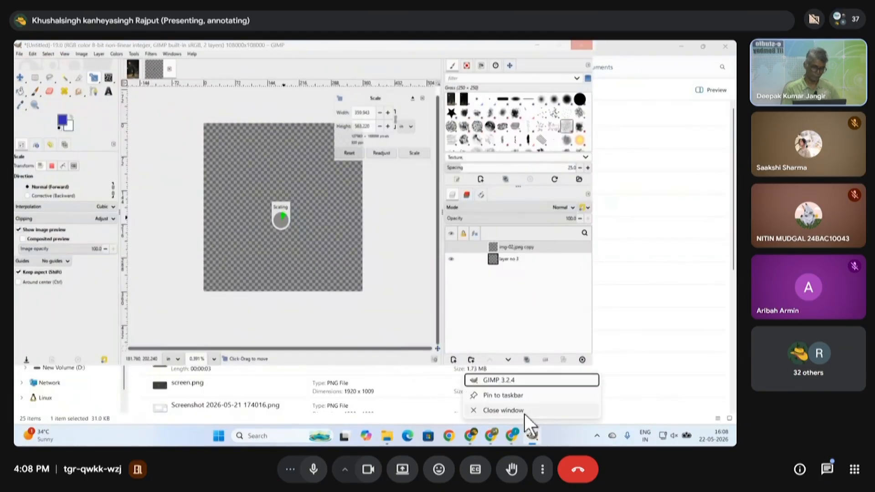
left_click(504, 410)
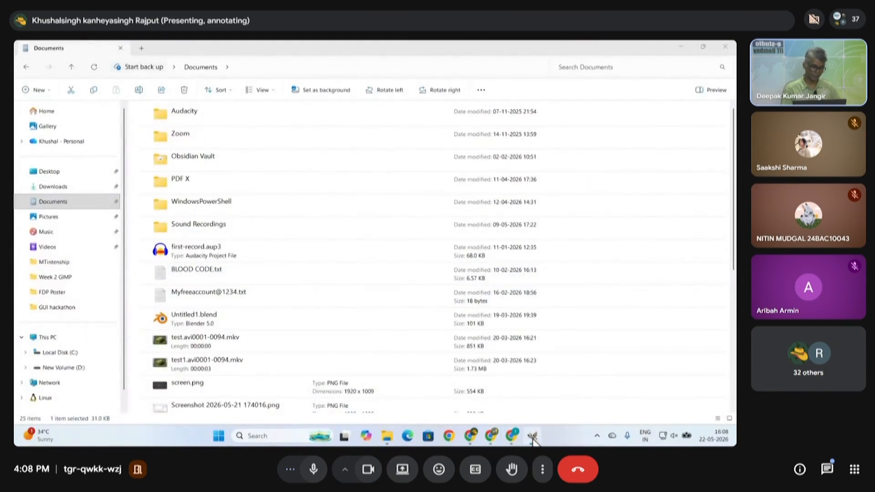
right_click(532, 438)
left_click(509, 379)
- Switch to Task Manager and end the frozen GNU Image Manipulation Program process
mouse_move(531, 438)
left_click(538, 437)
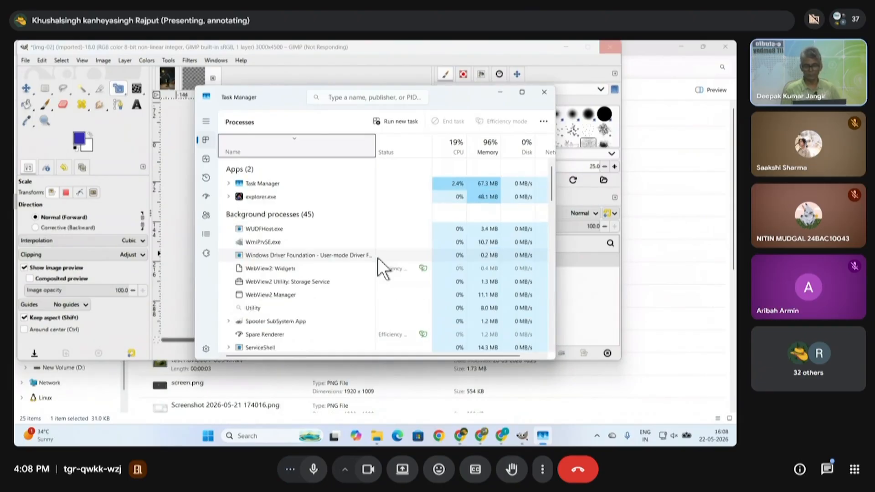
left_click(271, 211)
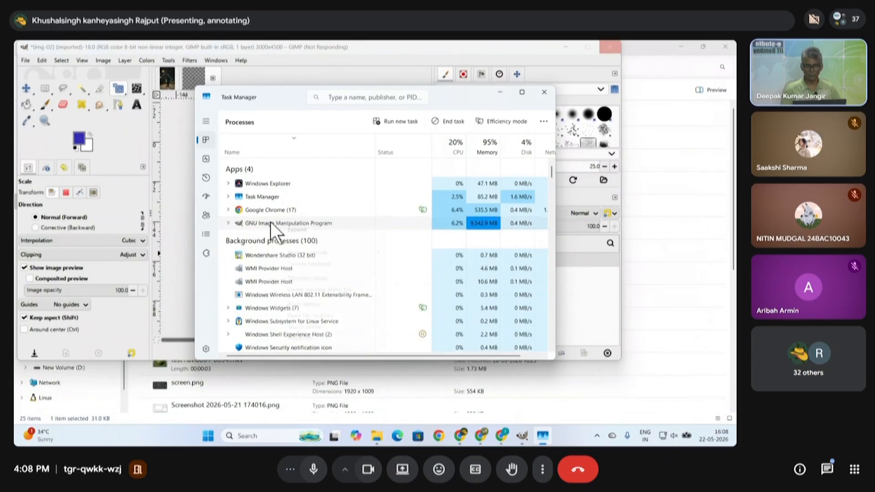
right_click(269, 222)
left_click(302, 238)
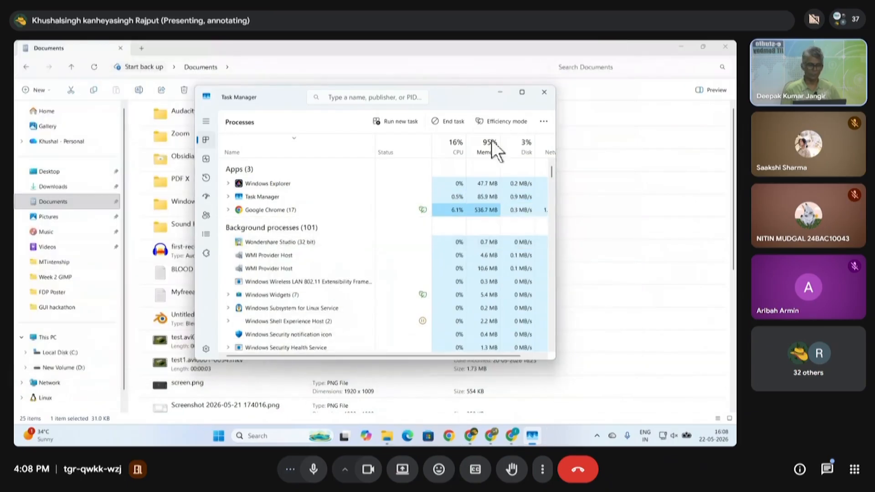
- Minimize the Documents window and close Task Manager to clear the desktop
left_click(501, 91)
left_click(684, 46)
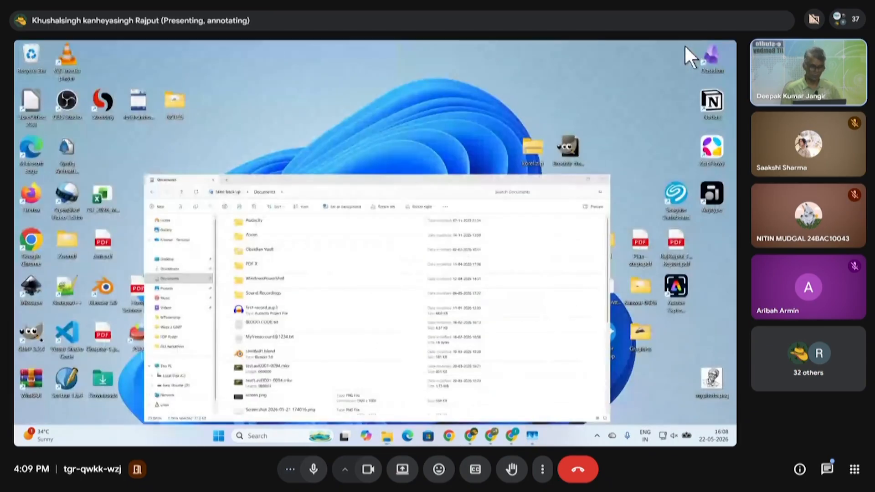
left_click(535, 437)
left_click(543, 93)
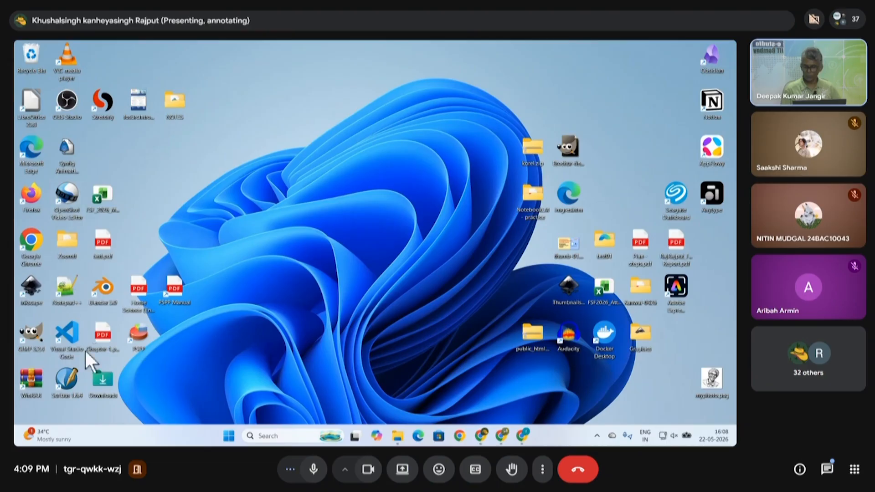
- Start GIMP again from the desktop and open the recent picture img-09.jpeg
double_click(36, 329)
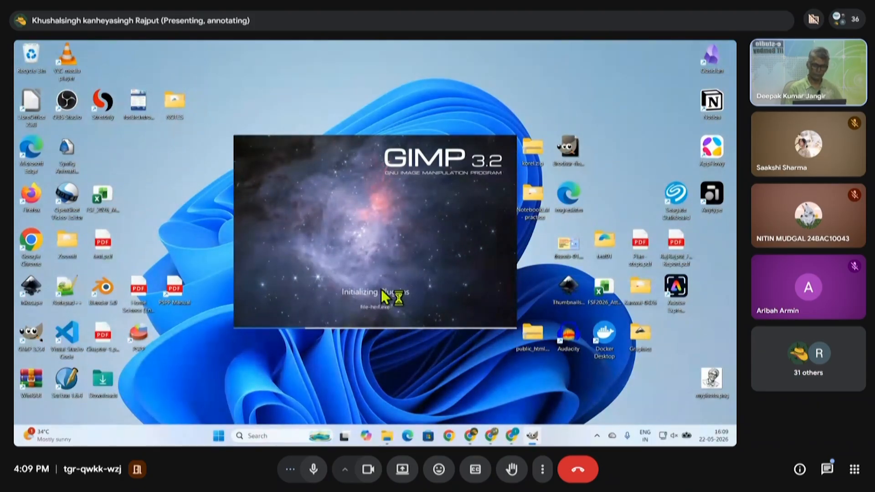
mouse_move(532, 436)
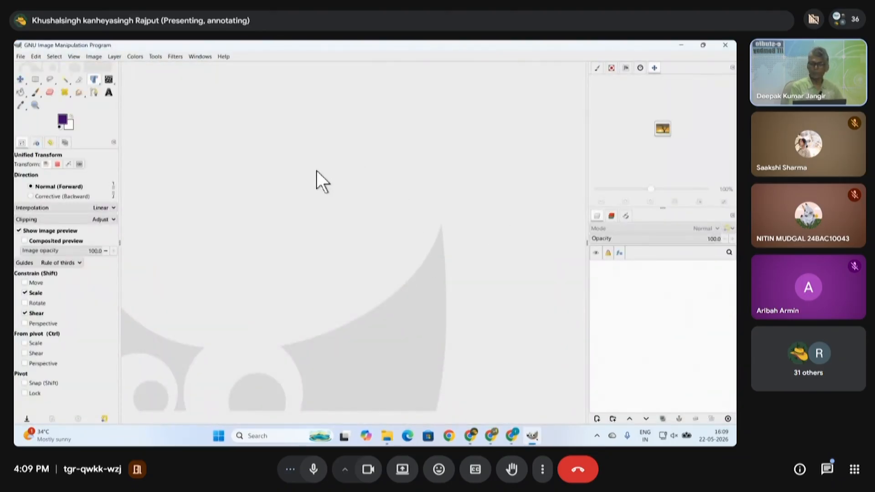
left_click(21, 56)
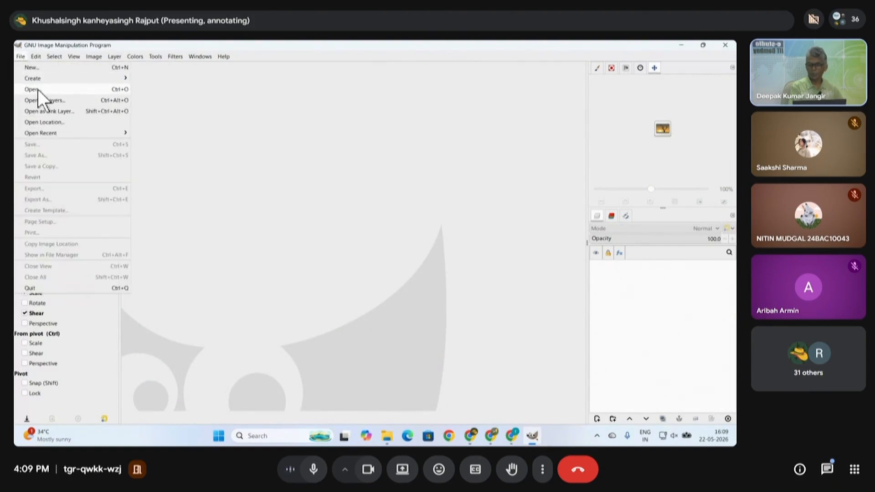
left_click(38, 90)
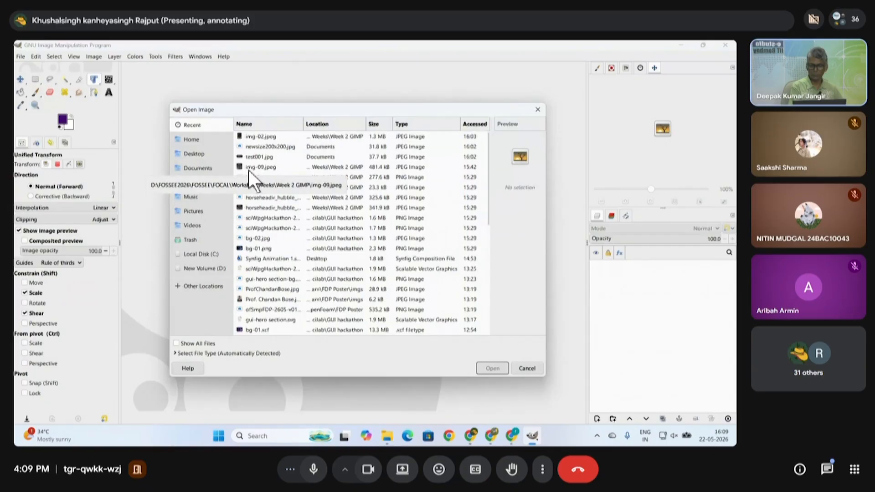
left_click(259, 165)
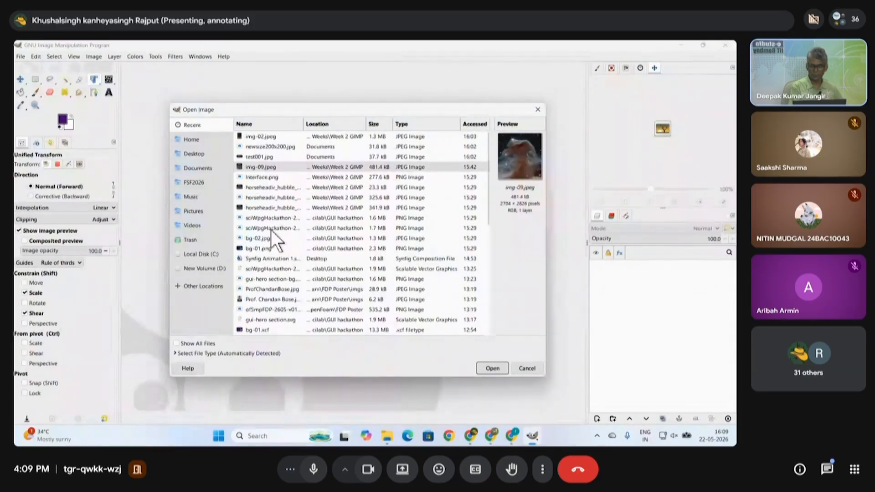
left_click(494, 368)
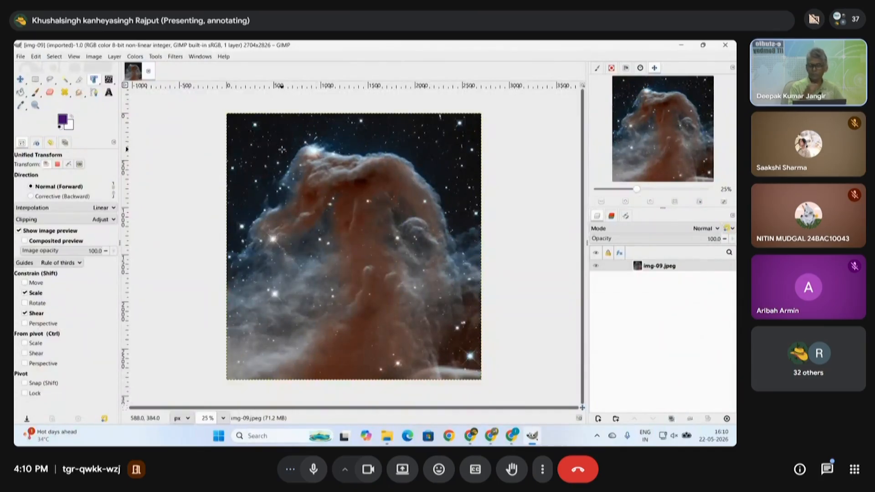
left_click(132, 55)
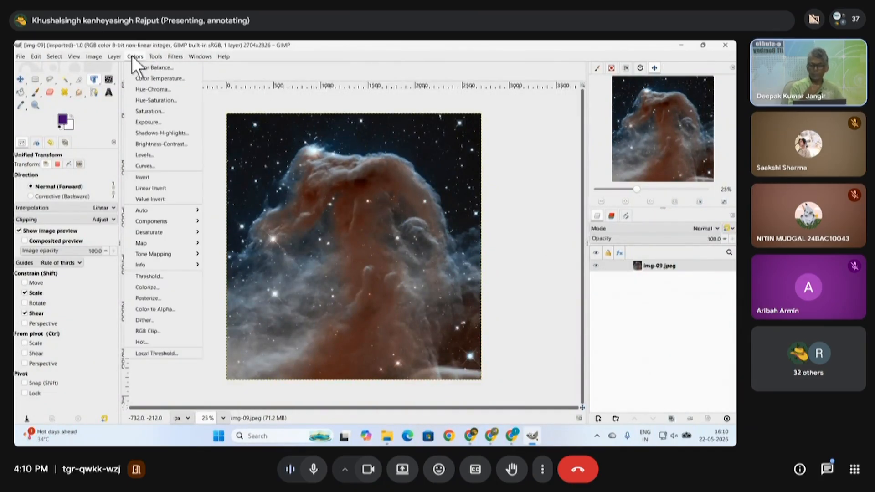
left_click(149, 154)
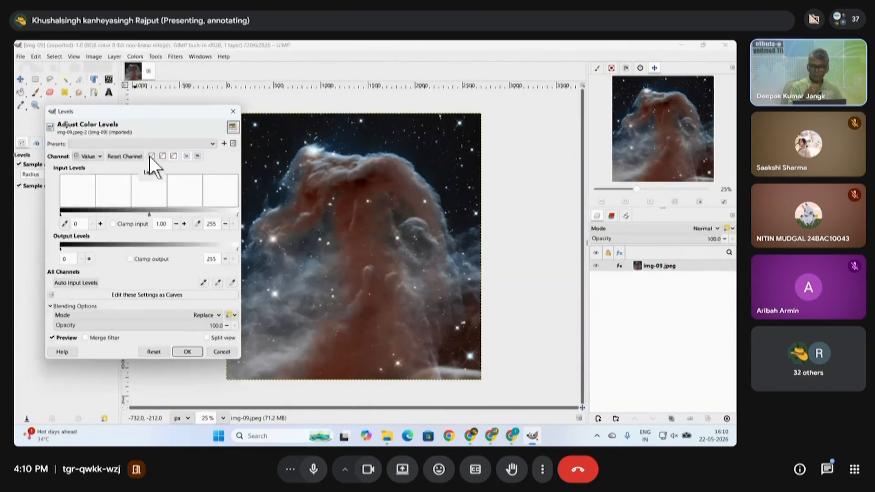
left_click_drag(226, 121, 550, 125)
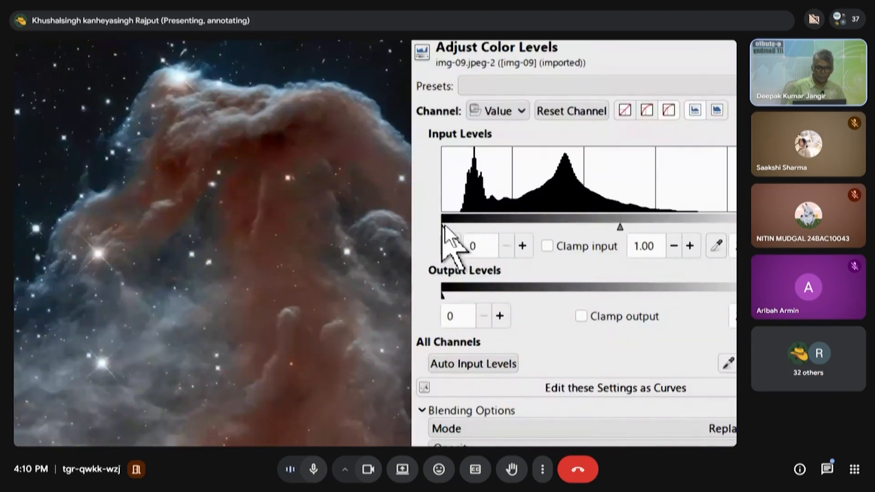
mouse_move(443, 225)
left_mouse_down()
mouse_move(459, 224)
mouse_move(442, 223)
left_mouse_up()
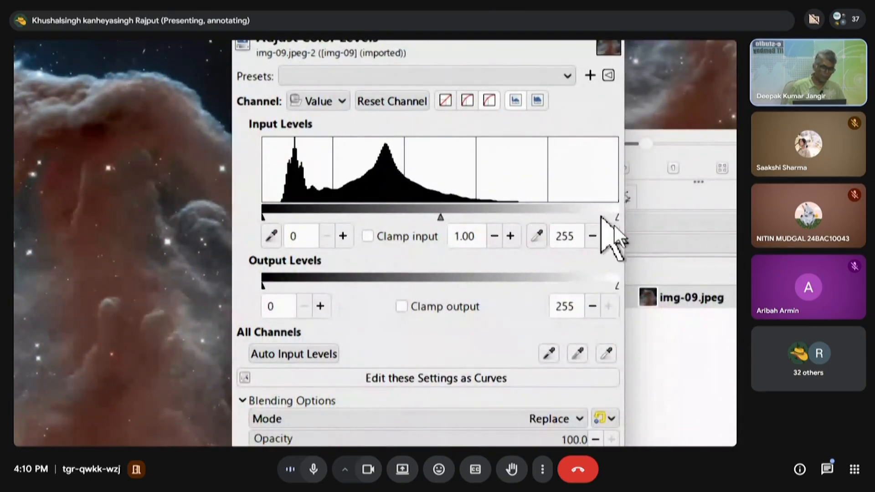
mouse_move(618, 218)
left_mouse_down()
mouse_move(599, 218)
mouse_move(620, 218)
left_mouse_up()
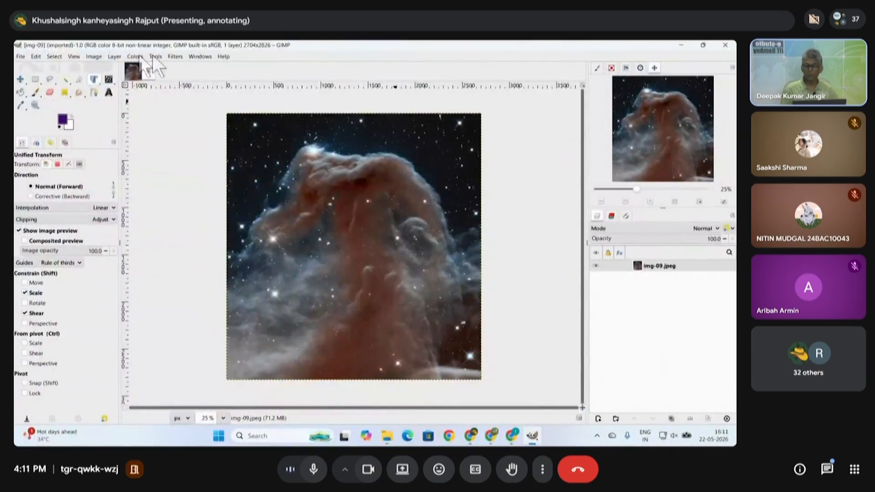
- Start the Levels adjustment on img-09.jpeg and set the low input to 186, keeping the high input at 255
left_click(114, 57)
mouse_move(135, 57)
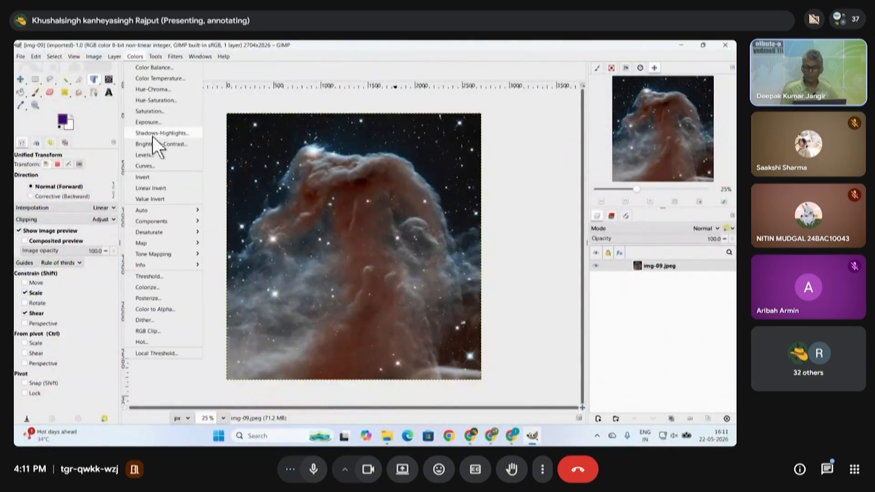
left_click(145, 155)
left_click_drag(493, 128, 559, 120)
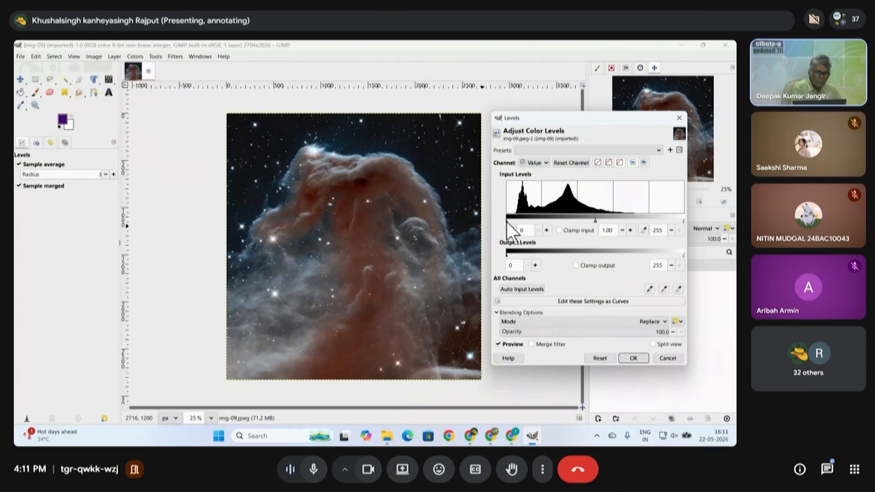
left_click_drag(507, 221, 636, 218)
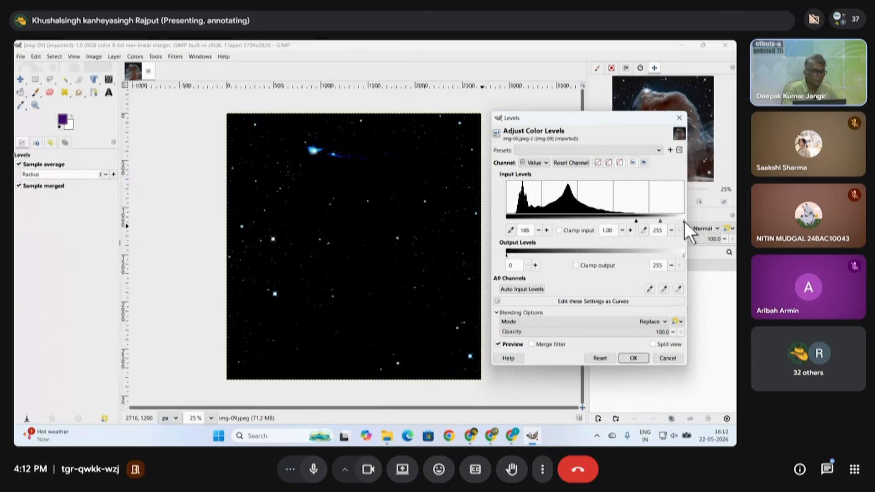
left_click_drag(683, 219, 684, 221)
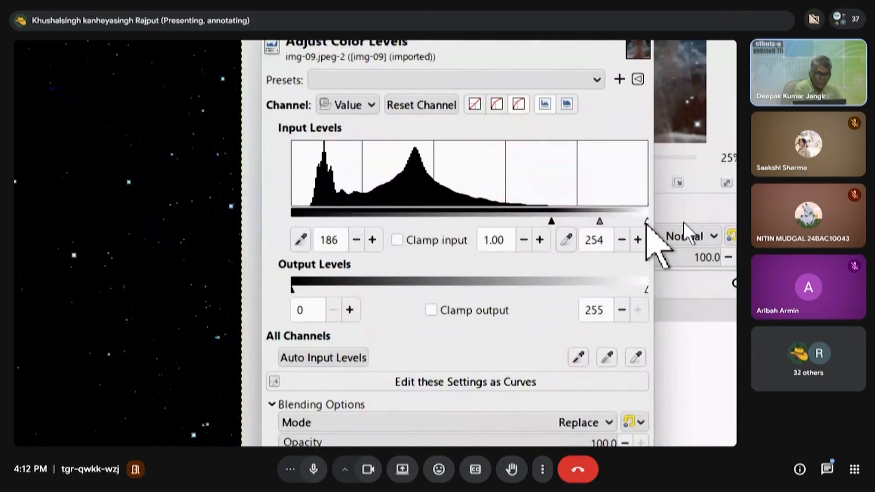
left_click_drag(647, 223, 649, 221)
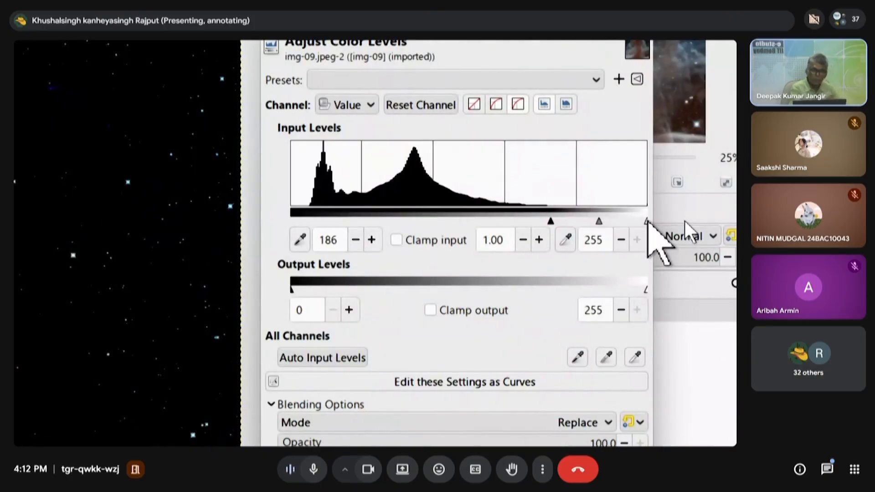
mouse_move(647, 221)
left_mouse_down()
mouse_move(563, 223)
mouse_move(657, 219)
left_mouse_up()
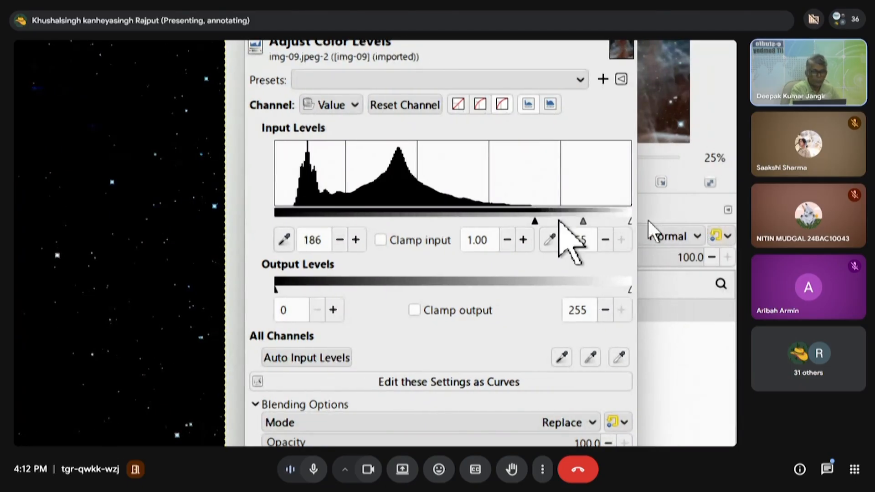
- Try low input levels of 255 and 231, then set the low input to 0 and the gamma to 2.21
left_click_drag(535, 221, 631, 221)
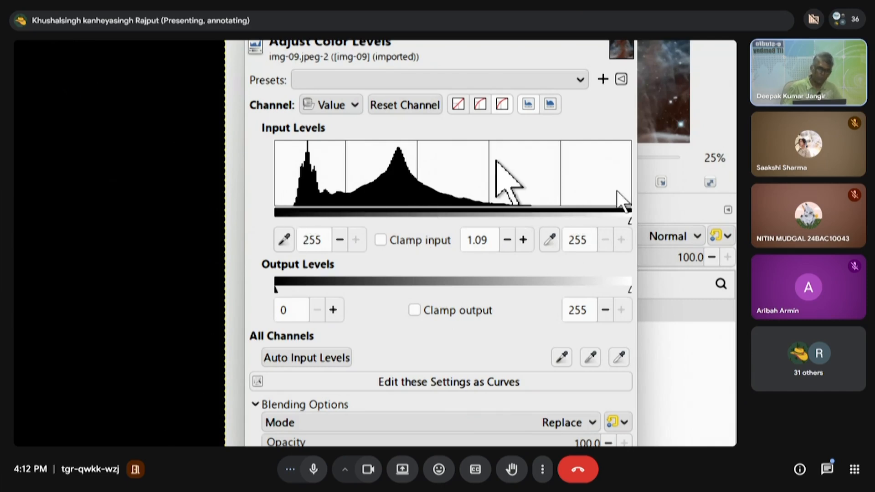
scroll(201, 244, "down", 1)
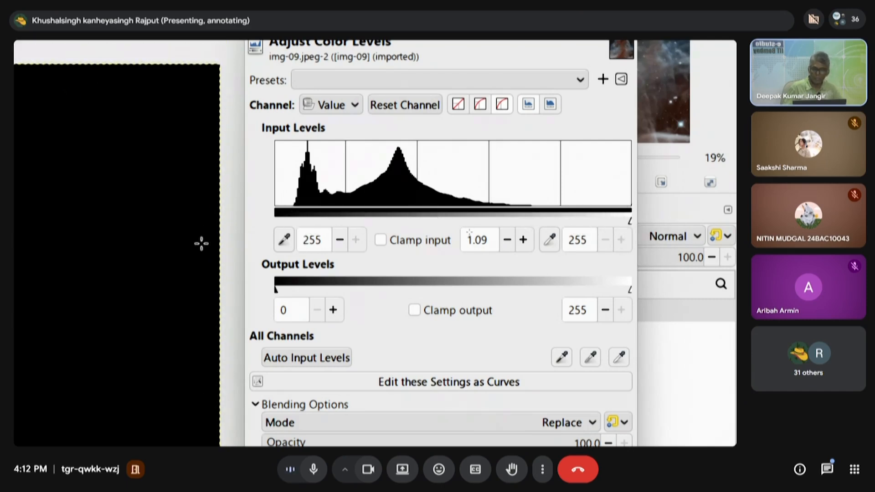
scroll(201, 244, "down", 1)
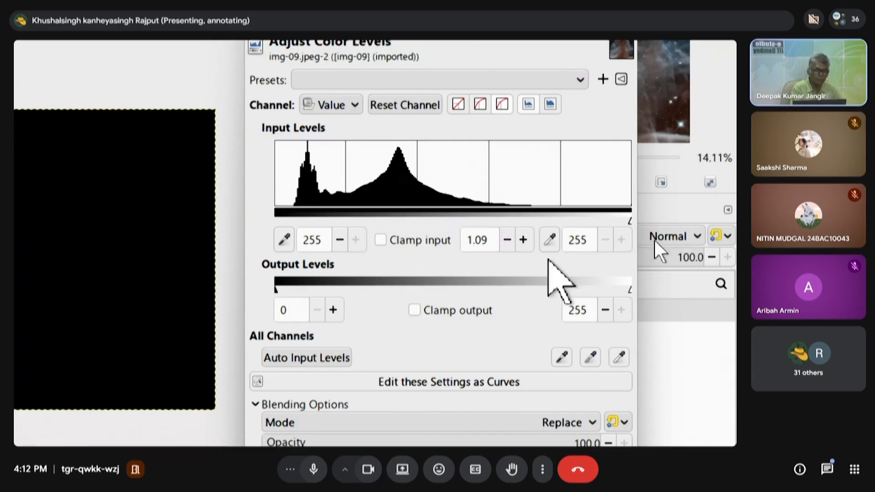
left_click_drag(633, 223, 598, 222)
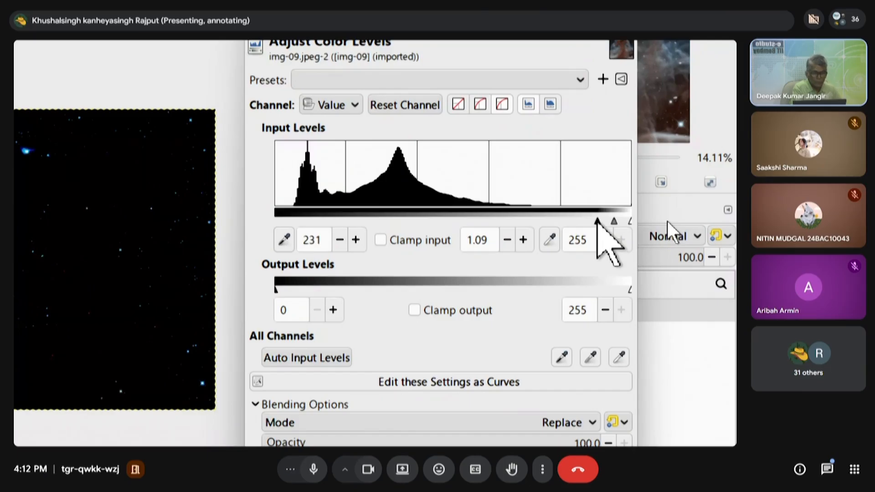
left_click_drag(598, 221, 252, 220)
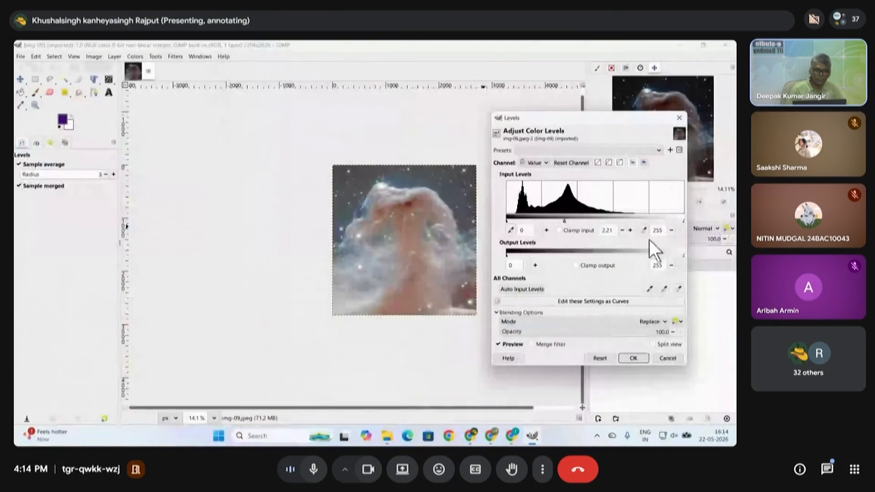
- Turn on the split view, set the high input to 105 and the gamma to 0.34, and apply the Levels adjustment
scroll(404, 262, "up", 4)
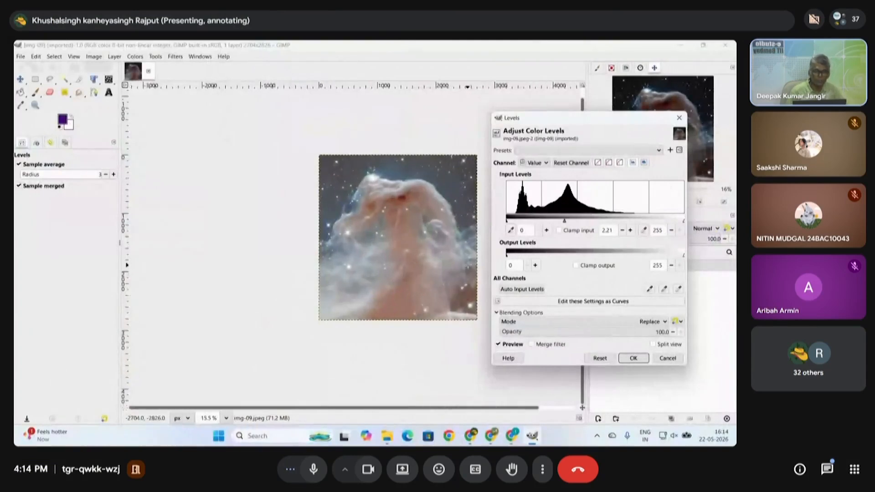
scroll(394, 263, "right", 1)
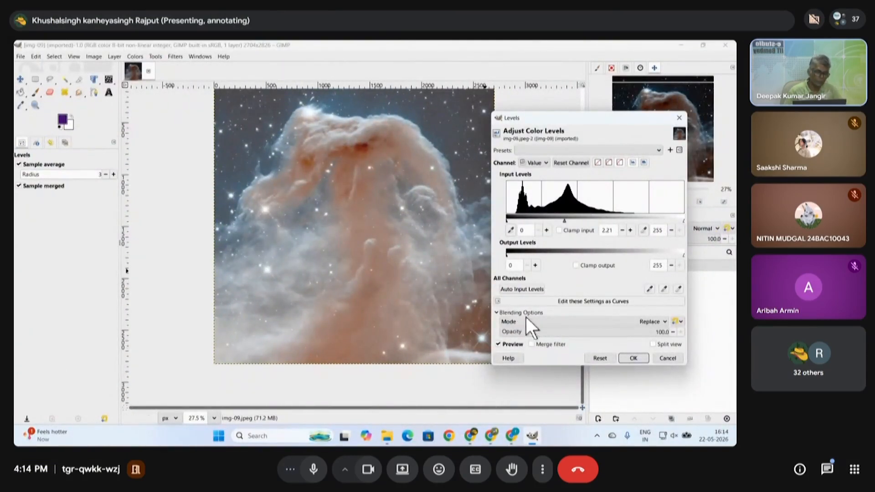
left_click(653, 344)
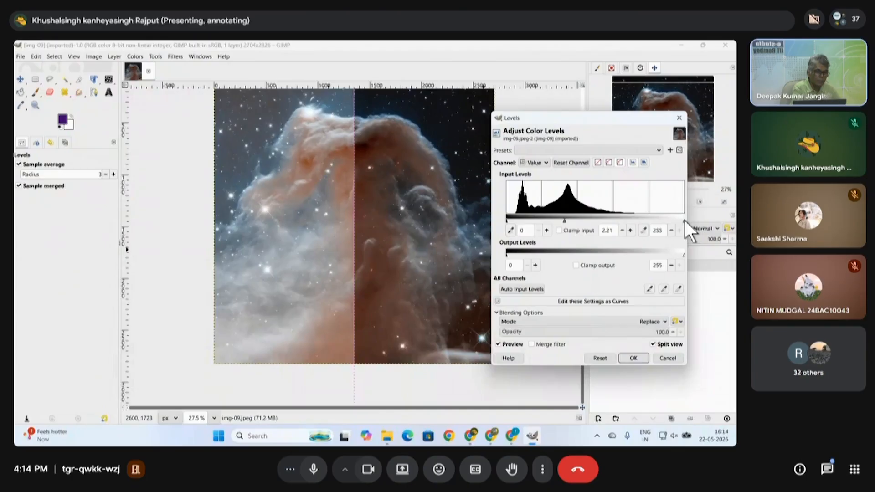
mouse_move(684, 221)
left_mouse_down()
mouse_move(612, 211)
mouse_move(608, 222)
left_mouse_up()
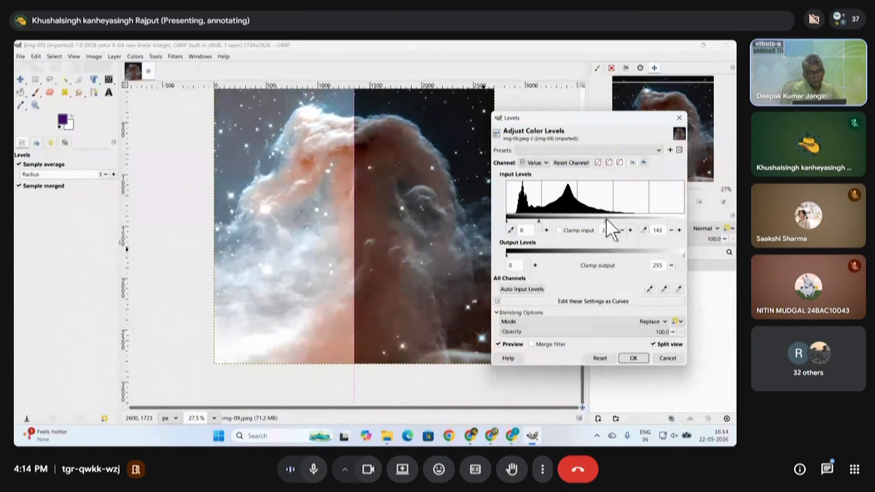
mouse_move(540, 222)
left_mouse_down()
mouse_move(594, 220)
mouse_move(560, 221)
left_mouse_up()
left_click(581, 221)
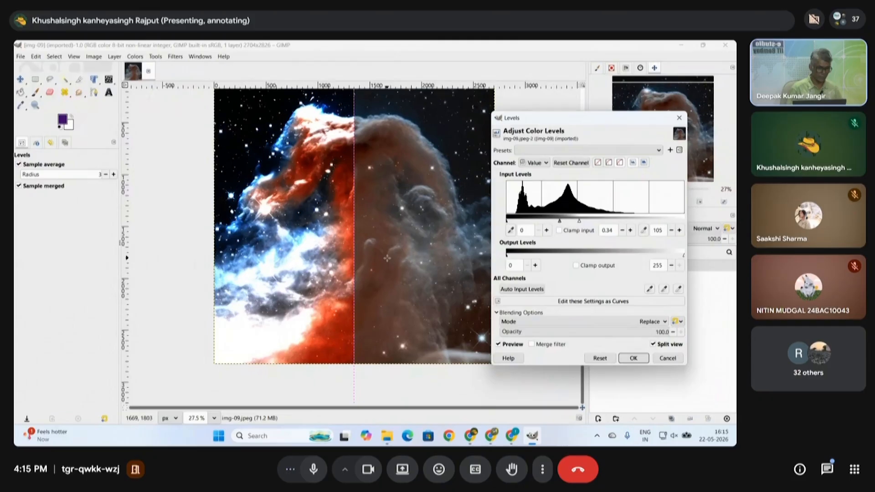
left_click(634, 358)
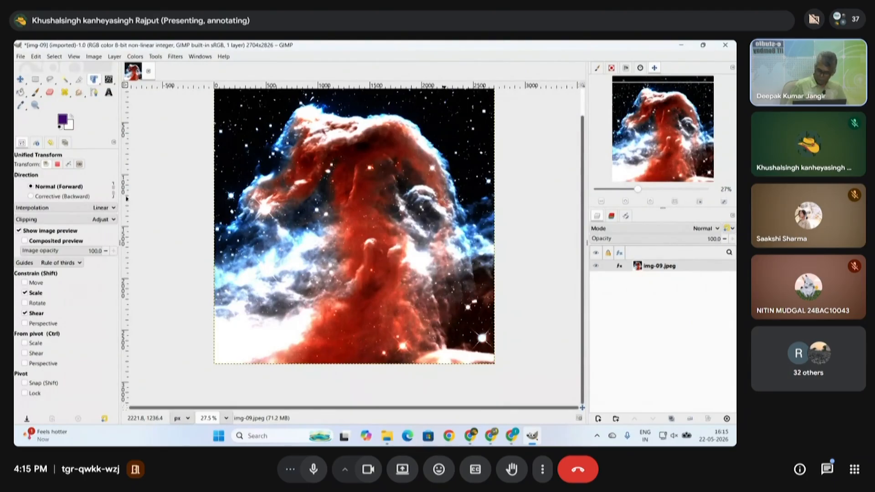
- Undo the Levels adjustment on img-09.jpeg and start the Curves adjustment, keeping its dialog clear of the picture
key("ctrl+z")
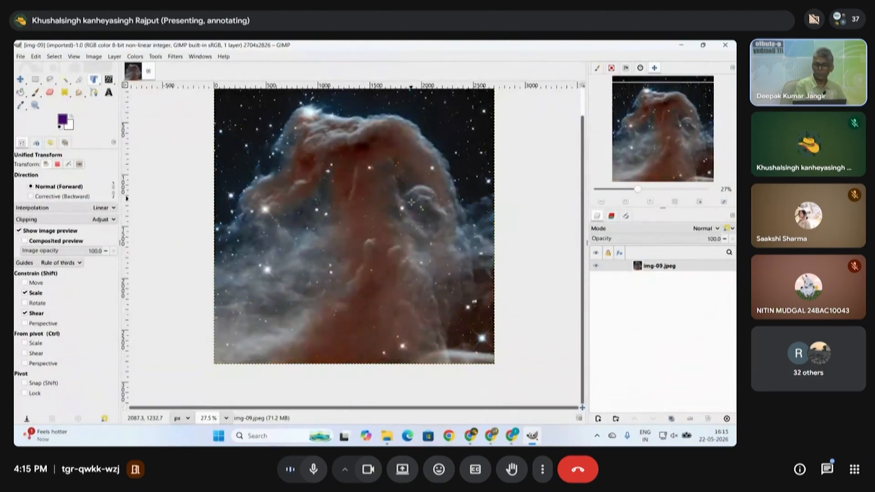
left_click(117, 55)
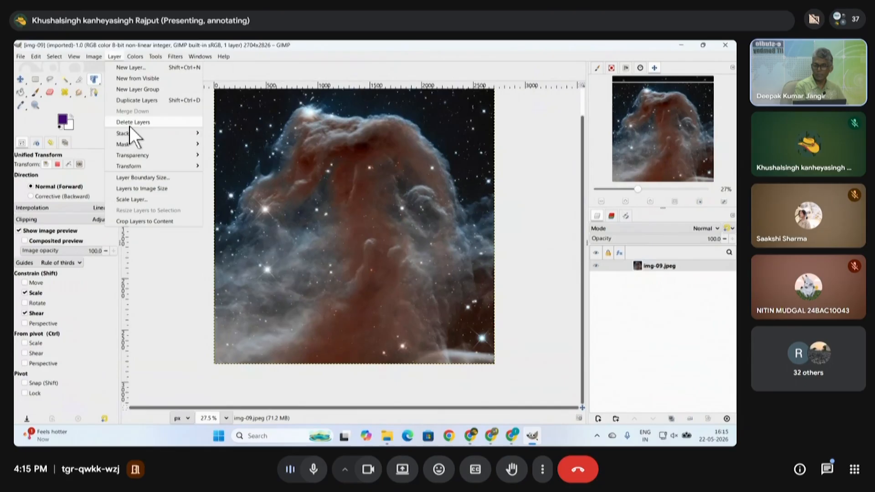
mouse_move(133, 54)
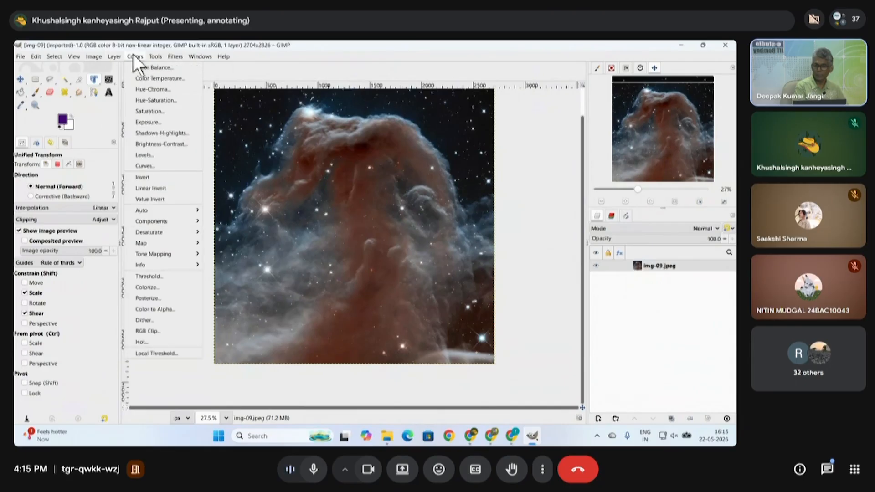
left_click(149, 166)
left_click_drag(510, 95, 573, 117)
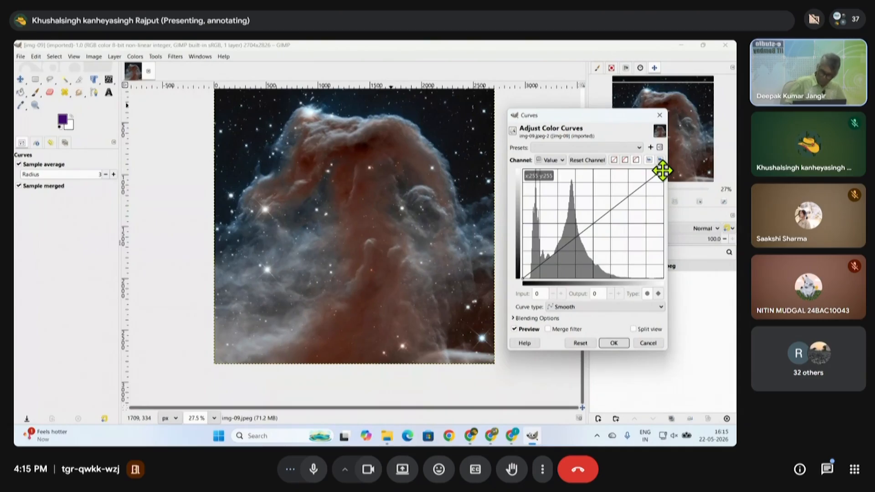
- Shape the value curve with points at input 167, output 252; input 37, output 0; and input 71, output 162, and apply Curves
key("super+plus")
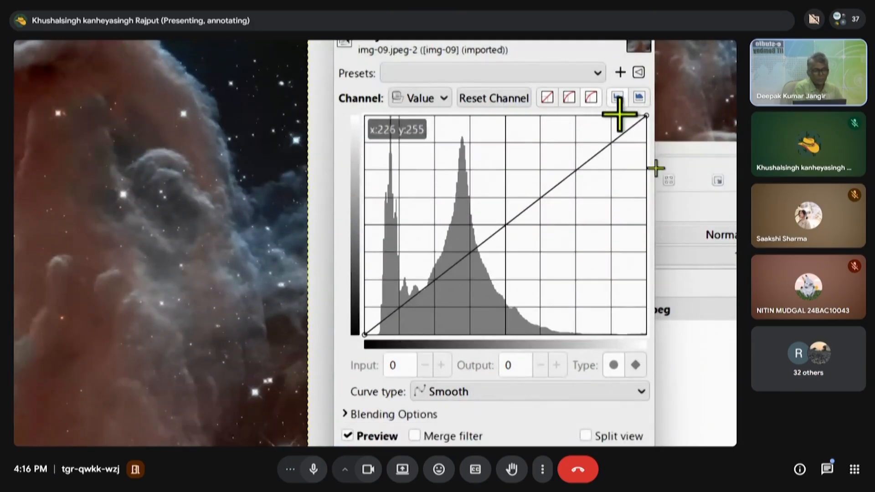
left_click_drag(646, 119, 547, 118)
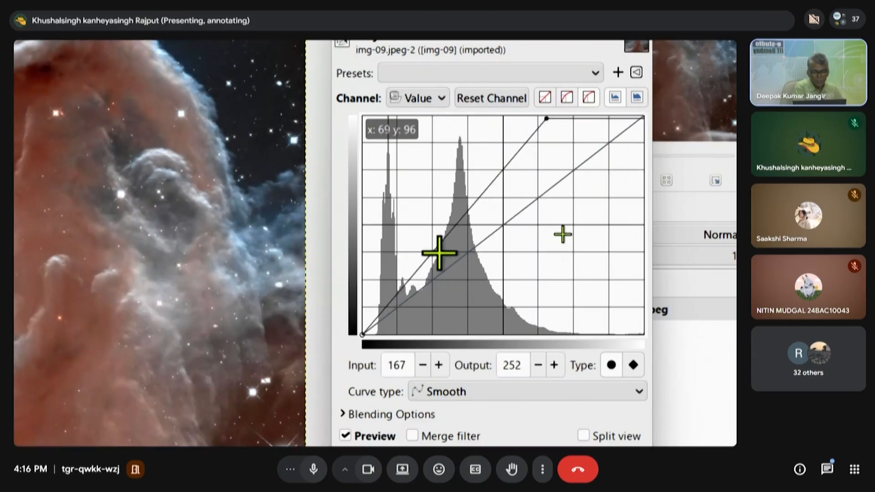
left_click_drag(363, 334, 404, 335)
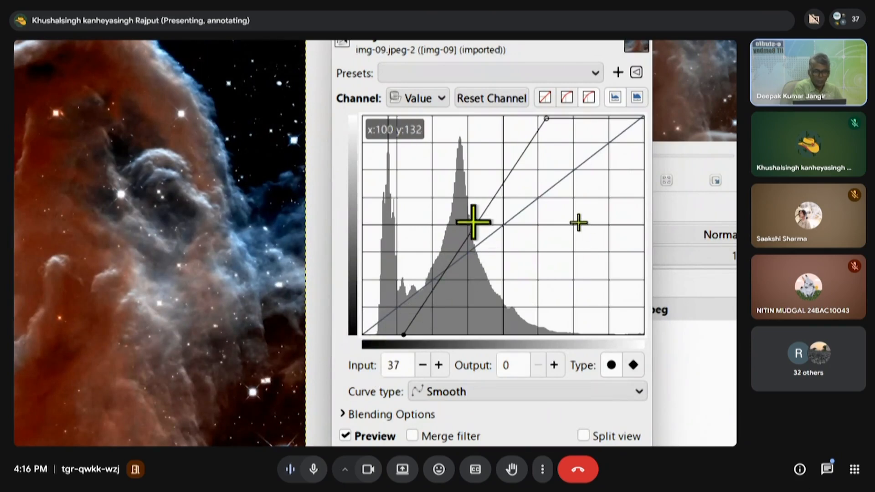
left_click_drag(475, 223, 441, 193)
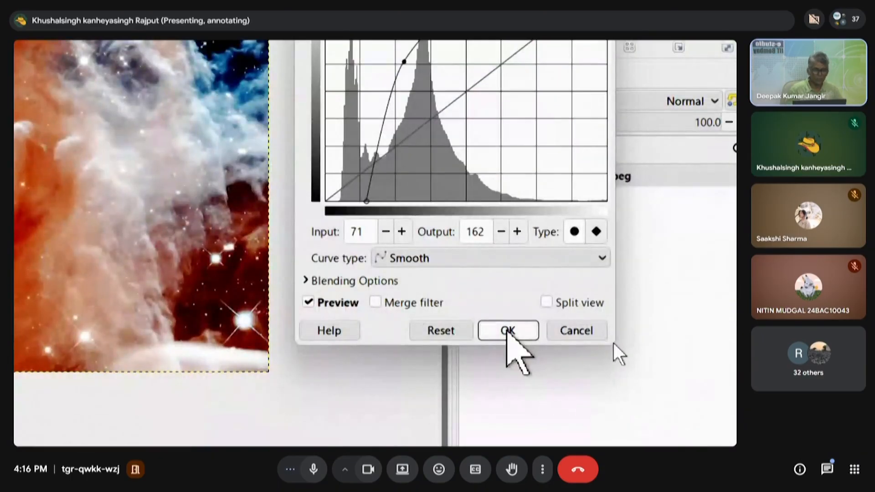
left_click(508, 332)
scroll(214, 185, "down", 2)
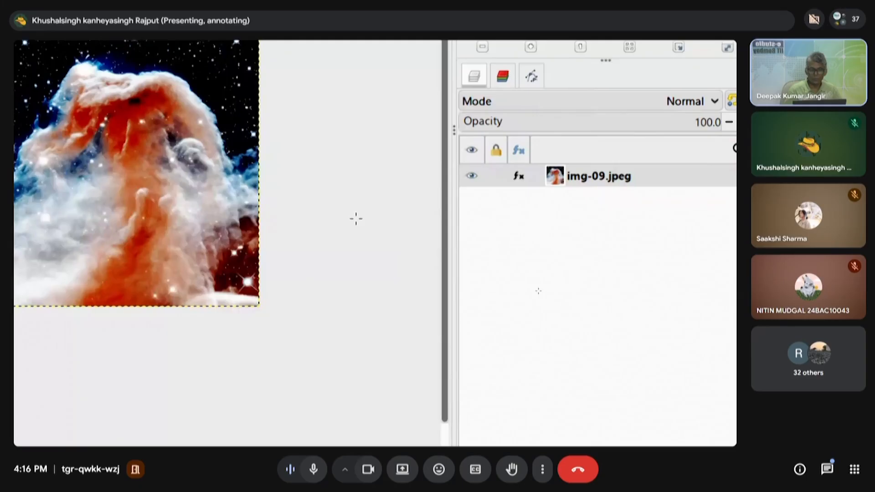
scroll(356, 219, "down", 1)
key("super+minus")
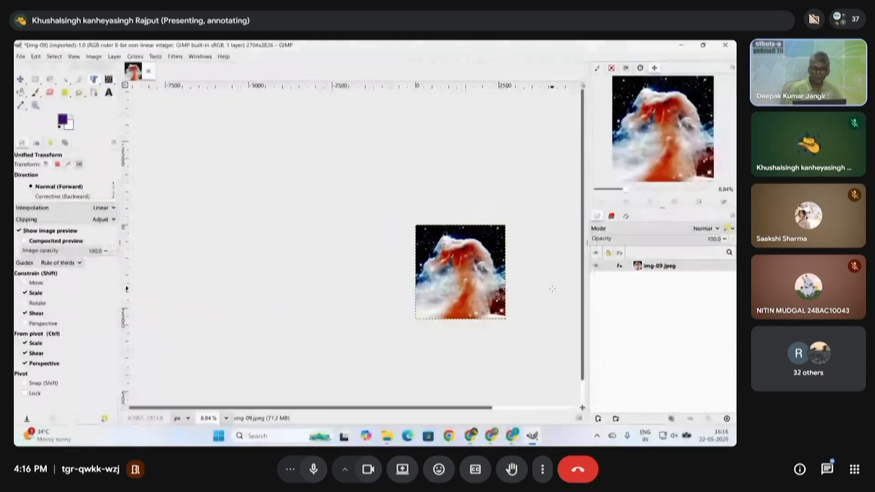
- Close img-09.jpeg without saving and open img-02.jpeg from the Week 2 GIMP folder
left_click(148, 71)
left_click(403, 271)
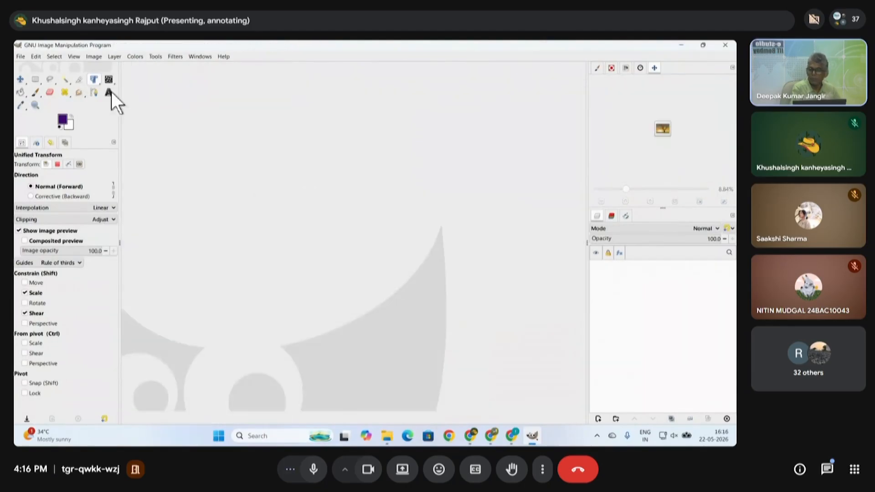
left_click(21, 57)
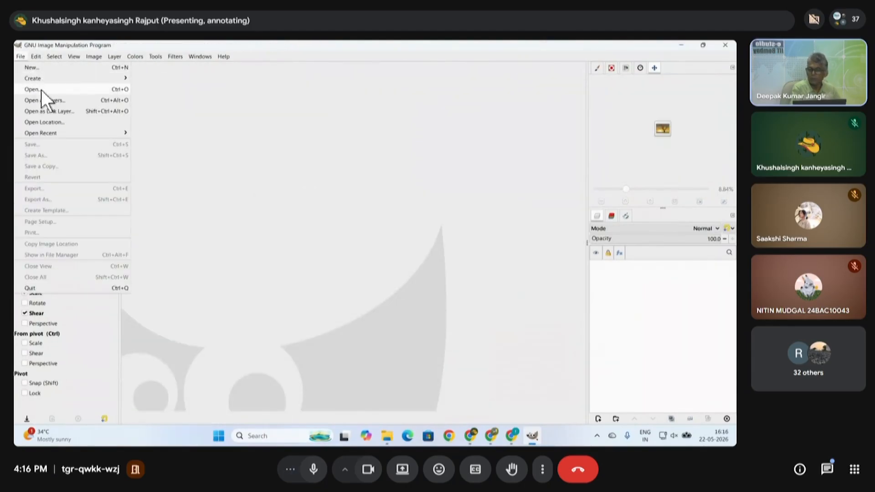
left_click(41, 89)
left_click(305, 199)
left_click(277, 206)
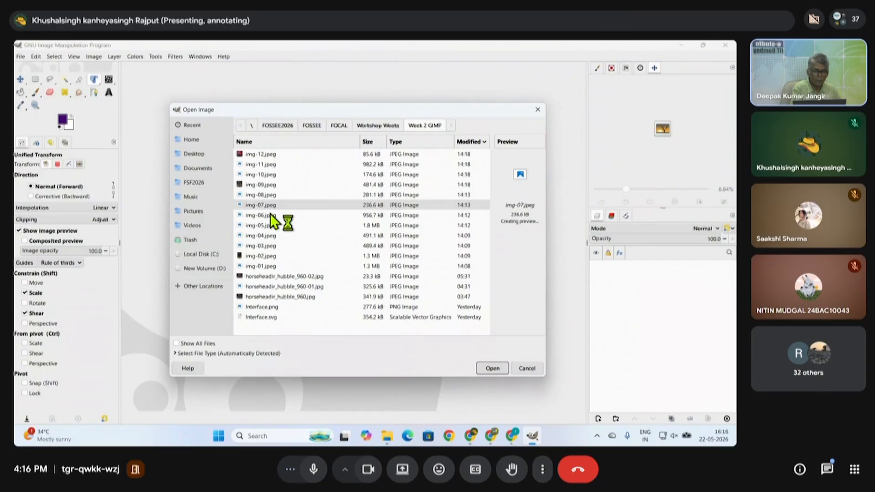
left_click(269, 215)
left_click(270, 225)
left_click(270, 236)
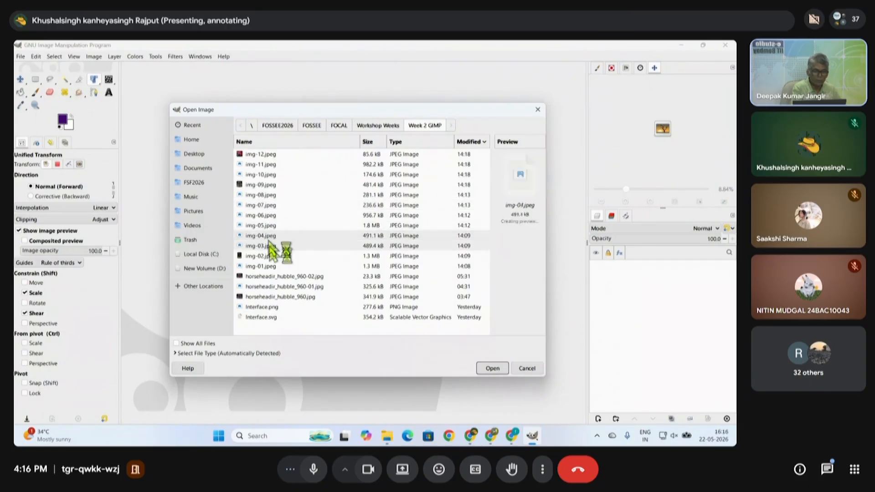
left_click(270, 245)
left_click(268, 253)
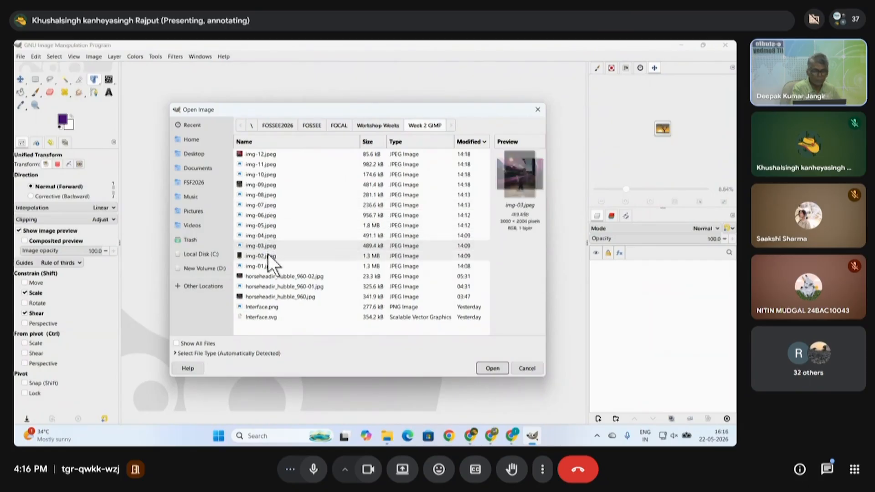
left_click(491, 367)
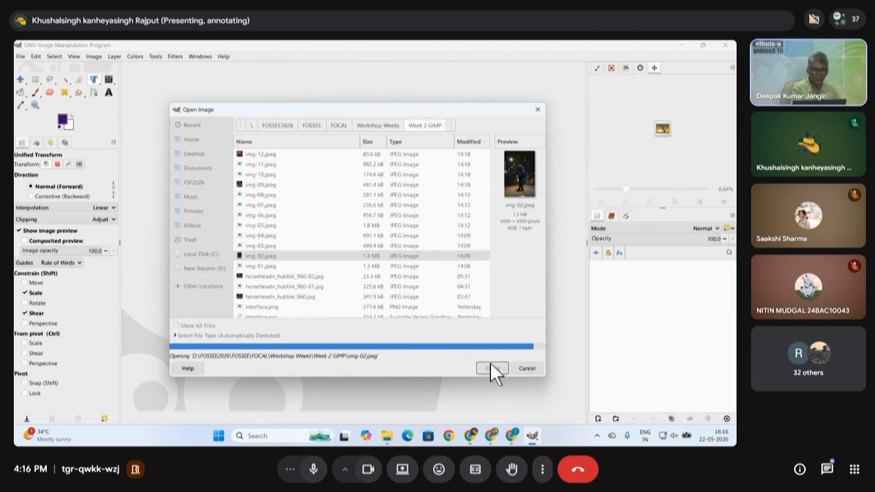
- Start the Curves adjustment on img-02.jpeg and brighten it by moving the value curve's white point inward to about the middle of the input range
scroll(322, 263, "up", 2)
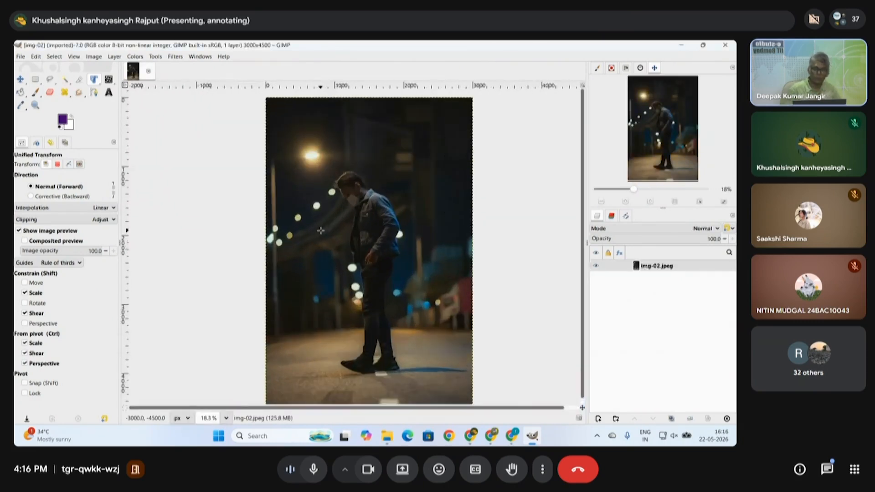
scroll(394, 237, "down", 1)
scroll(397, 294, "right", 1)
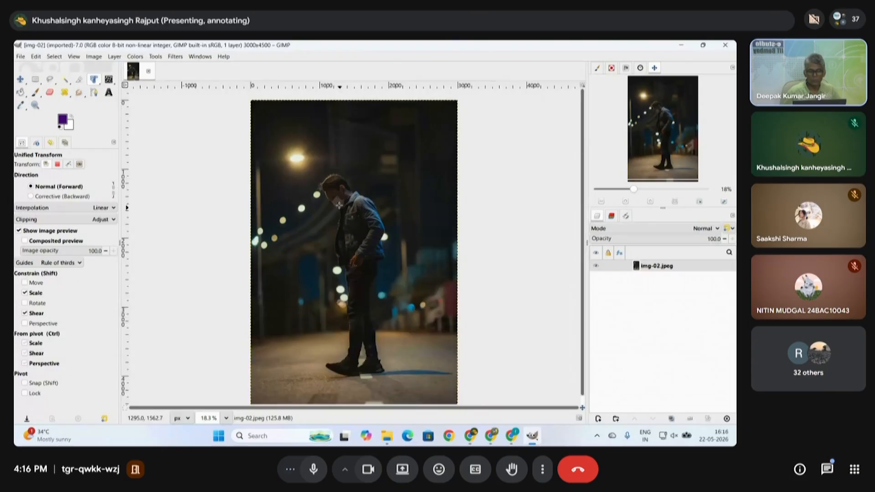
scroll(319, 210, "up", 6)
scroll(317, 216, "down", 5)
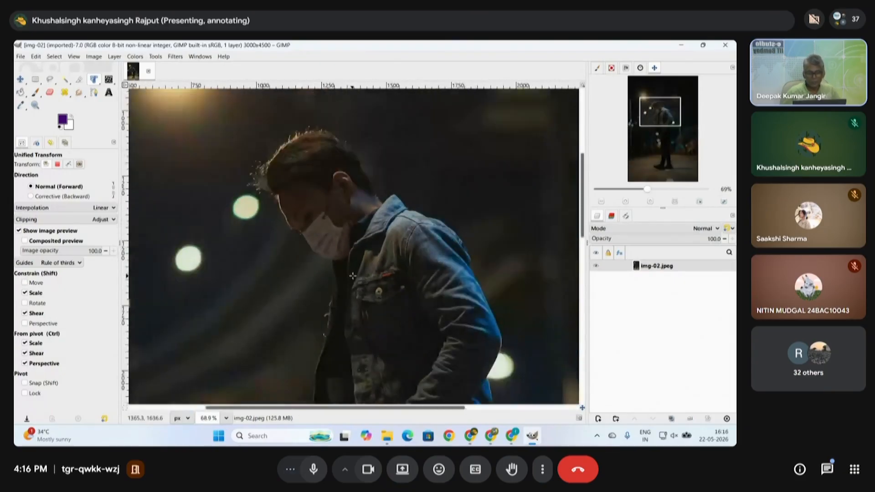
scroll(391, 243, "up", 5)
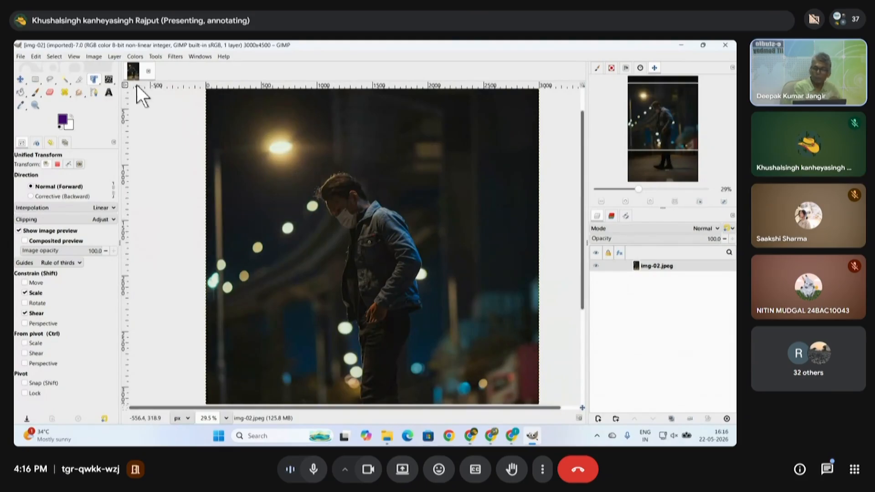
left_click(115, 55)
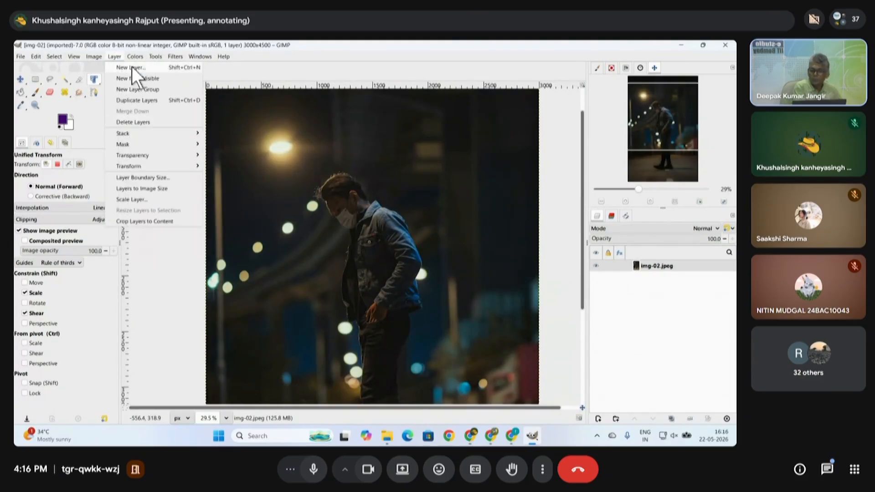
mouse_move(134, 57)
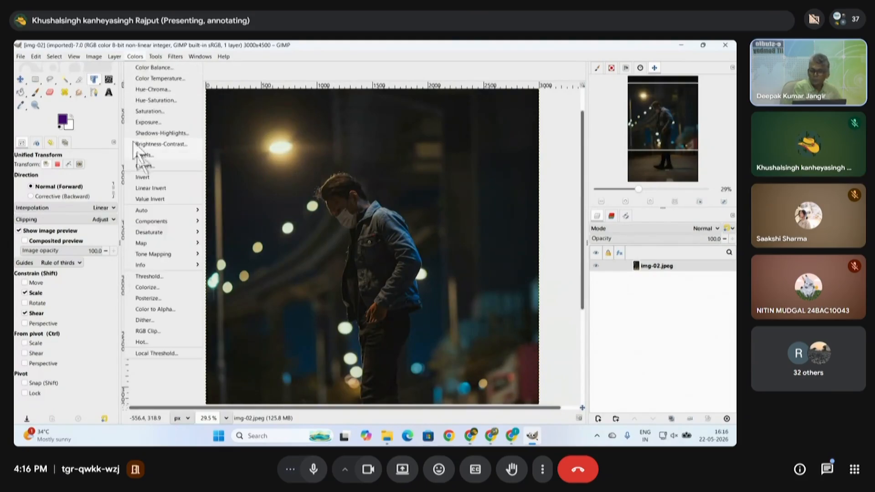
left_click(147, 165)
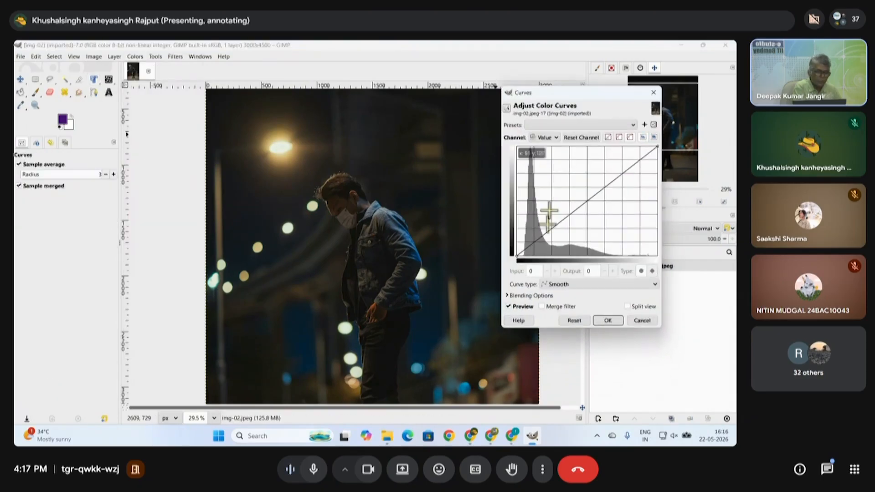
left_click_drag(656, 149, 582, 147)
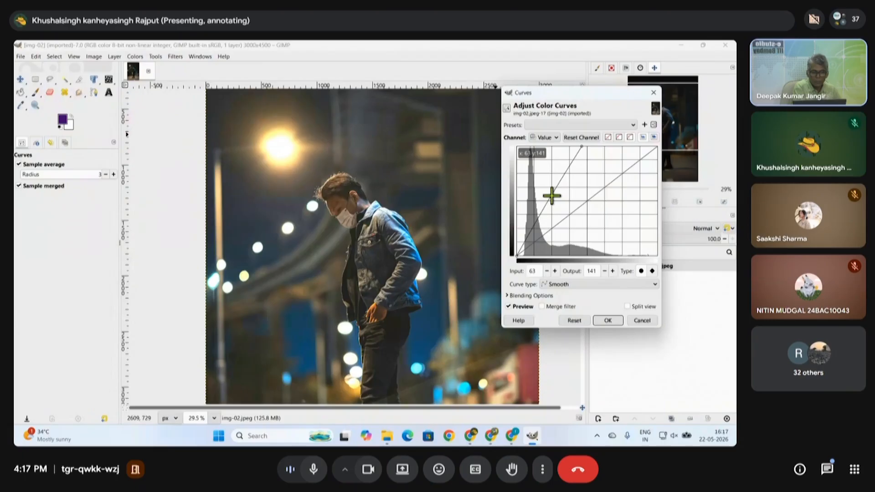
- Add a curve point at input 60, output 153, turn on the split view, and apply the Curves adjustment
left_click_drag(552, 196, 550, 189)
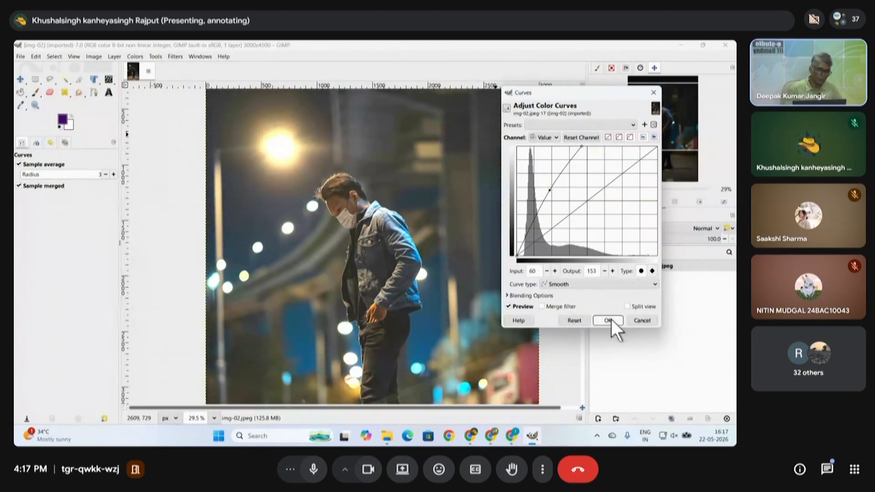
left_click(628, 306)
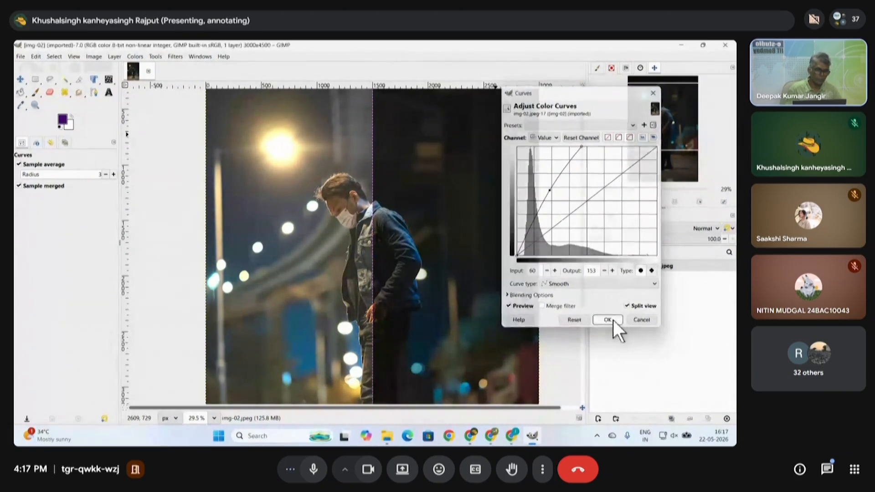
left_click(614, 320)
scroll(451, 290, "down", 3)
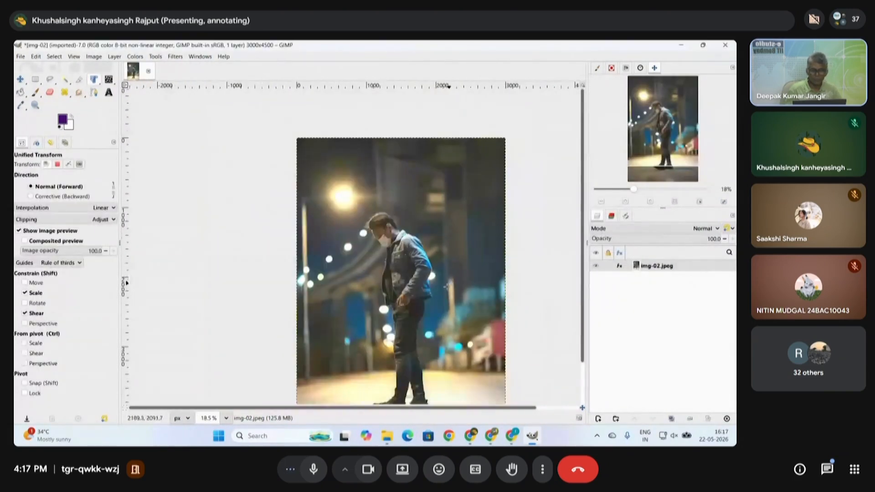
scroll(378, 346, "right", 2)
scroll(379, 346, "down", 1)
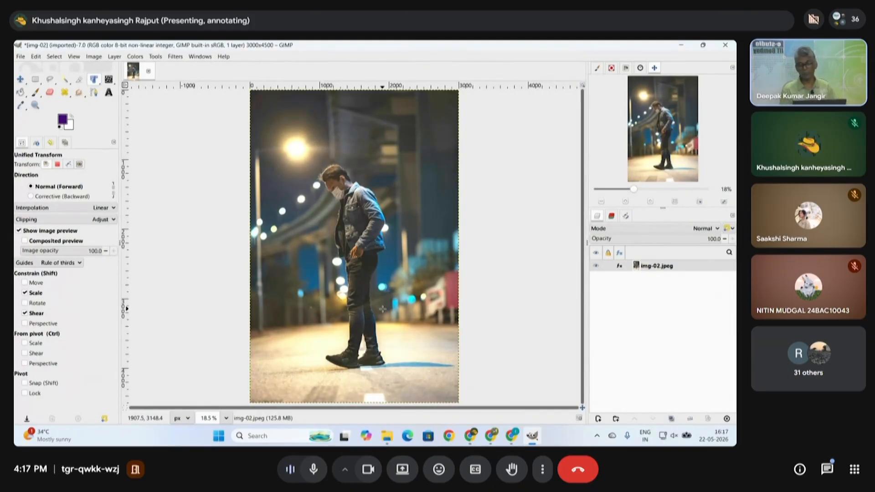
left_click(132, 53)
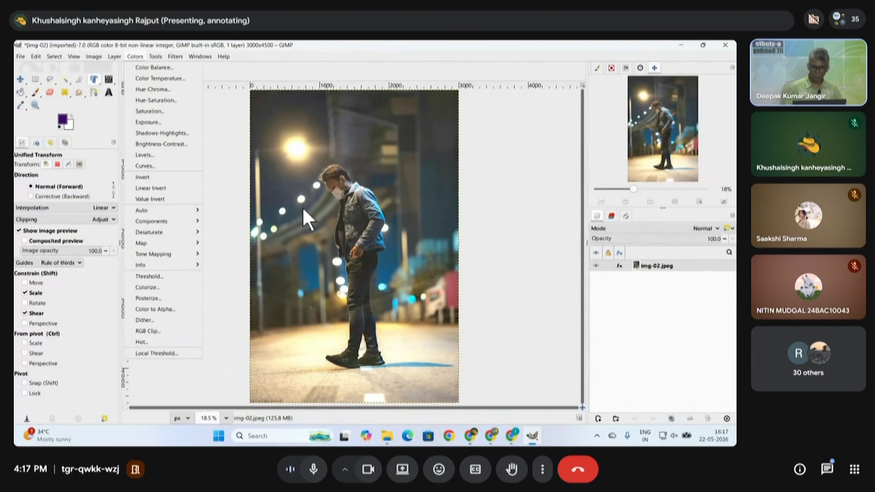
left_click(427, 266)
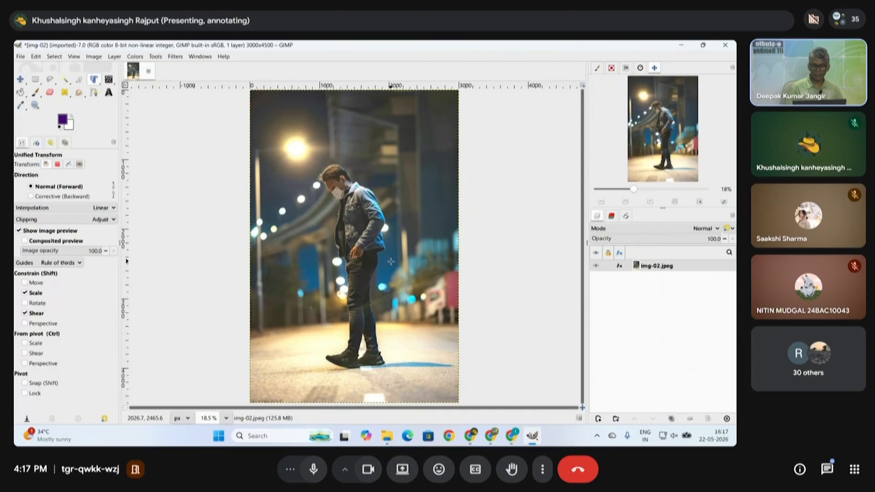
- Close img-02.jpeg without saving and open img-01.jpeg from the Week 2 GIMP folder
left_click(148, 71)
left_click(390, 272)
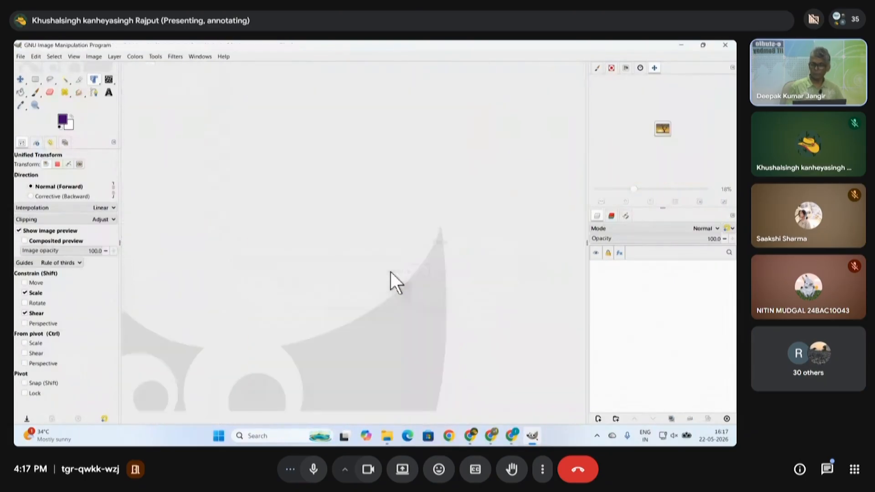
left_click(21, 57)
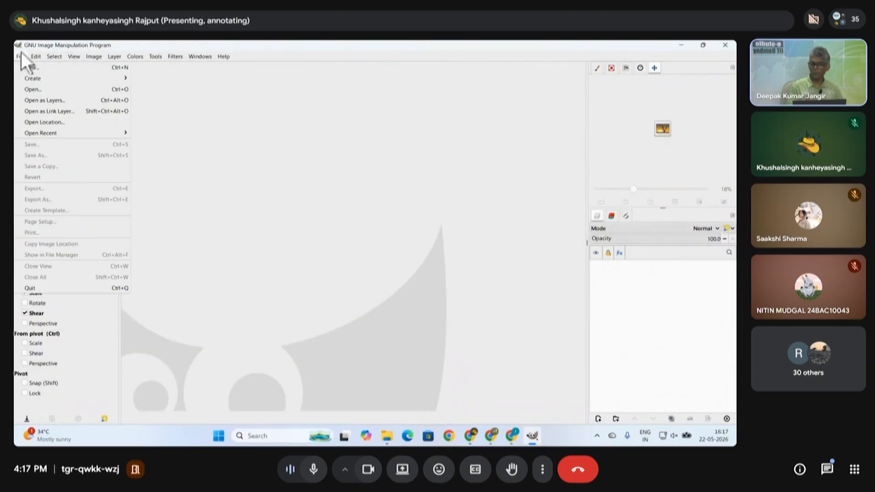
left_click(51, 90)
left_click(267, 247)
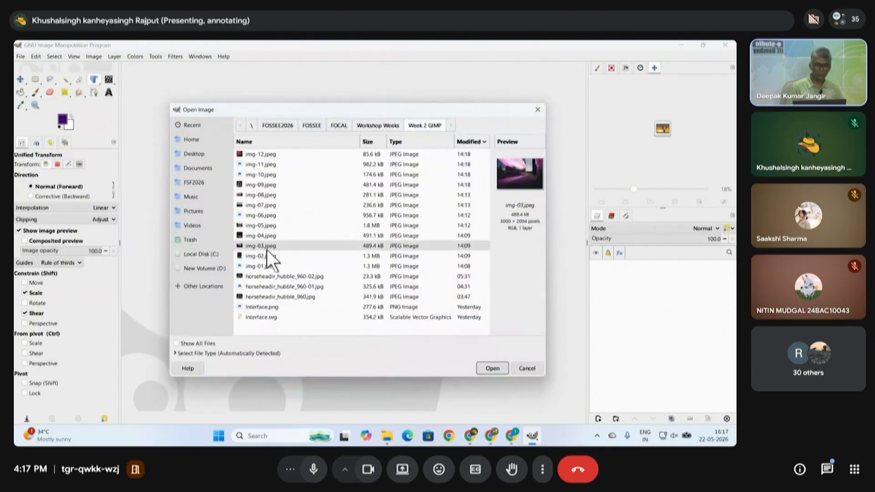
left_click(266, 256)
left_click(267, 265)
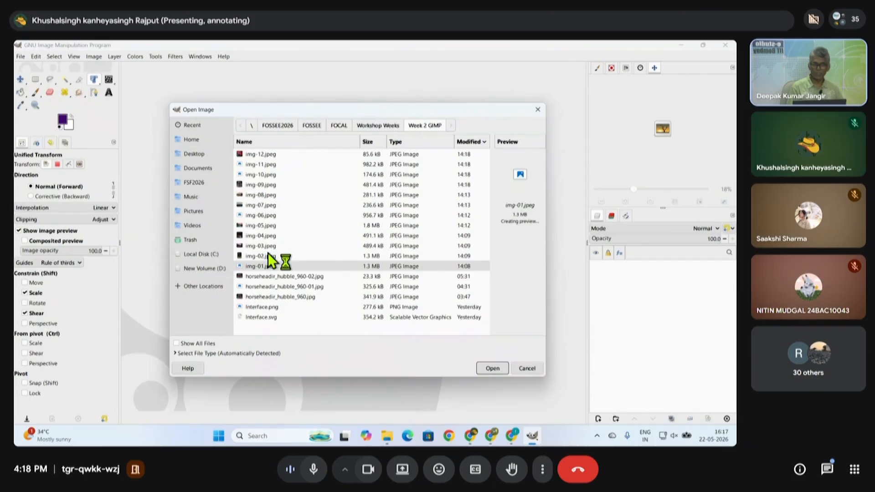
left_click(492, 368)
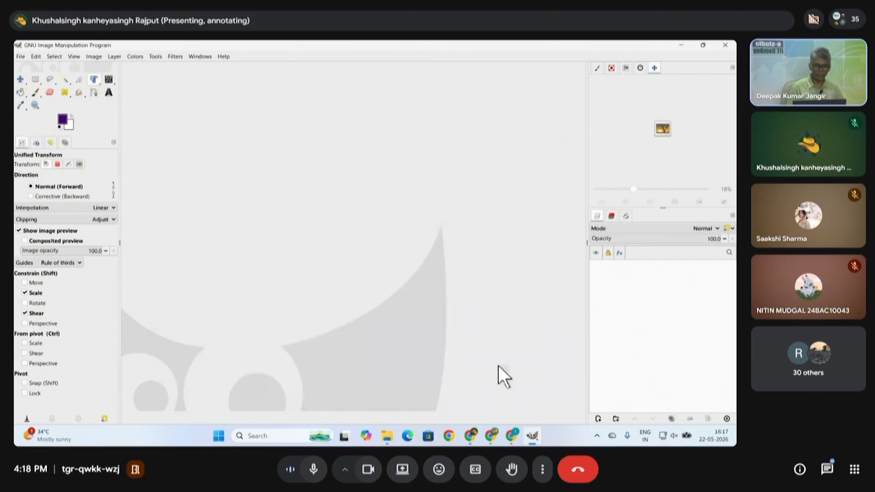
scroll(407, 248, "up", 6)
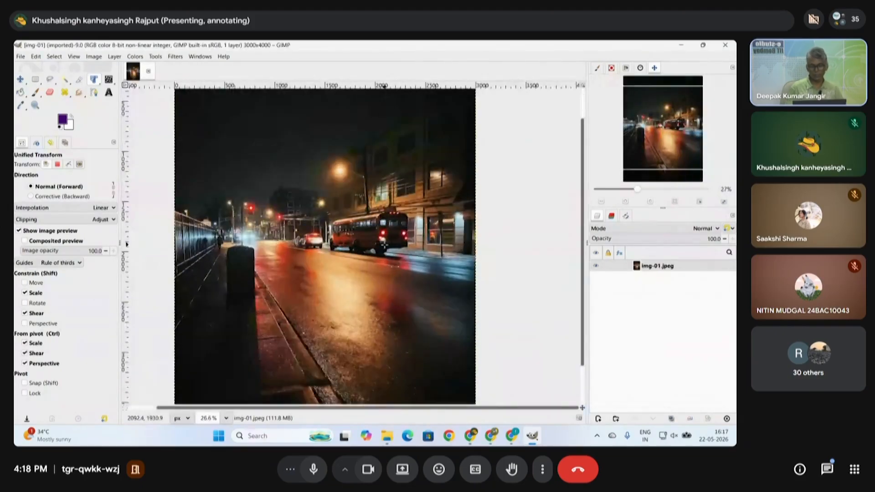
scroll(277, 212, "down", 3)
scroll(277, 212, "left", 1)
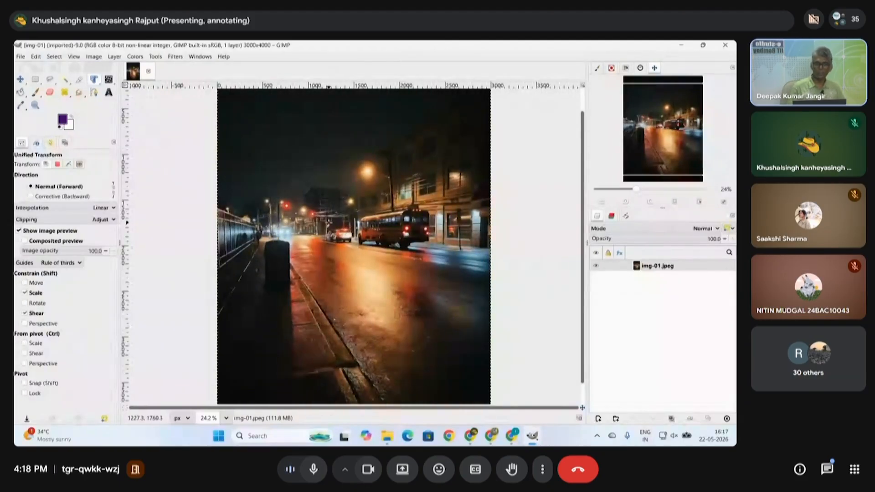
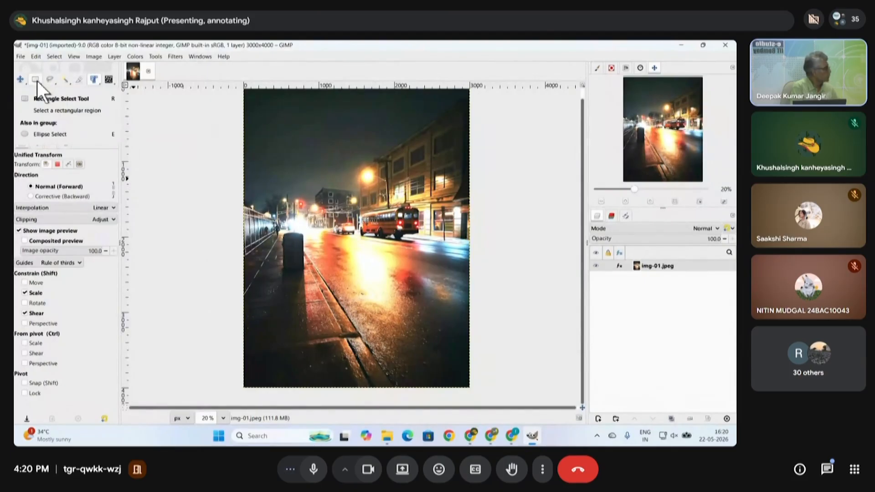
- Draw a freehand selection across the sky and street of img-01.jpeg with Free Select, and undo it
key("ctrl")
key("ctrl+4")
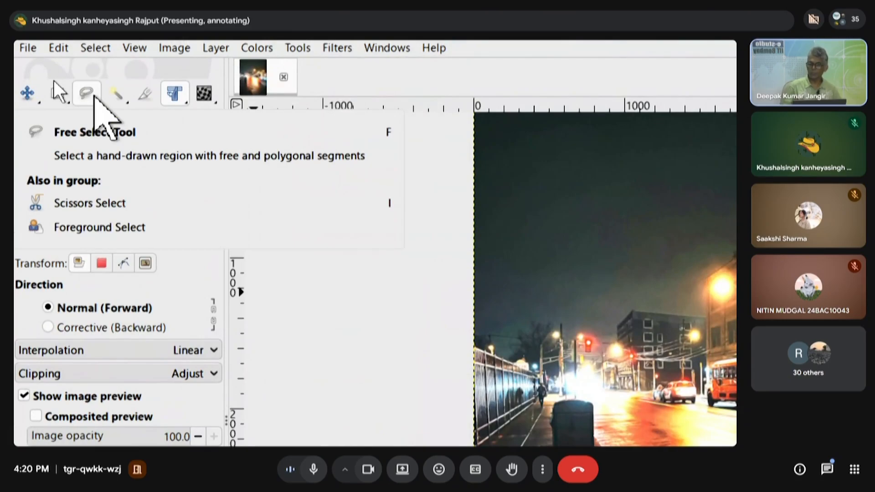
left_click(91, 95)
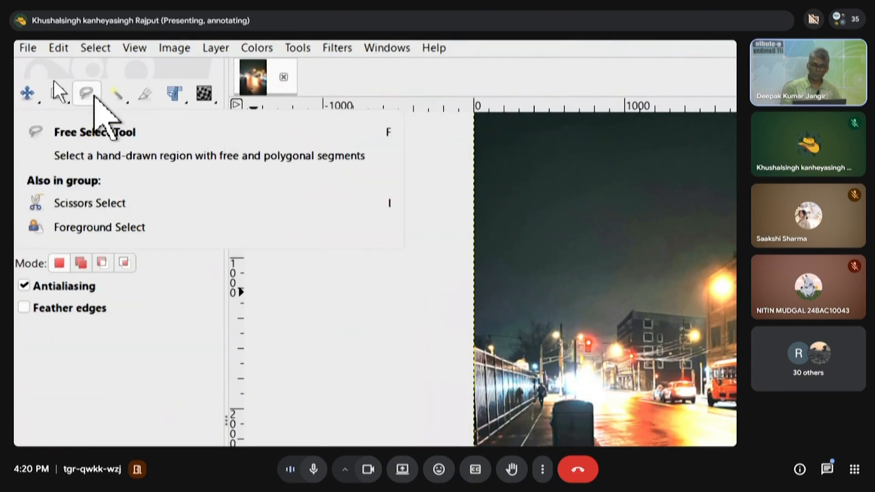
mouse_move(532, 333)
left_mouse_down()
mouse_move(522, 195)
mouse_move(646, 245)
mouse_move(645, 346)
mouse_move(453, 383)
mouse_move(493, 271)
mouse_move(457, 274)
left_mouse_up()
key("Return")
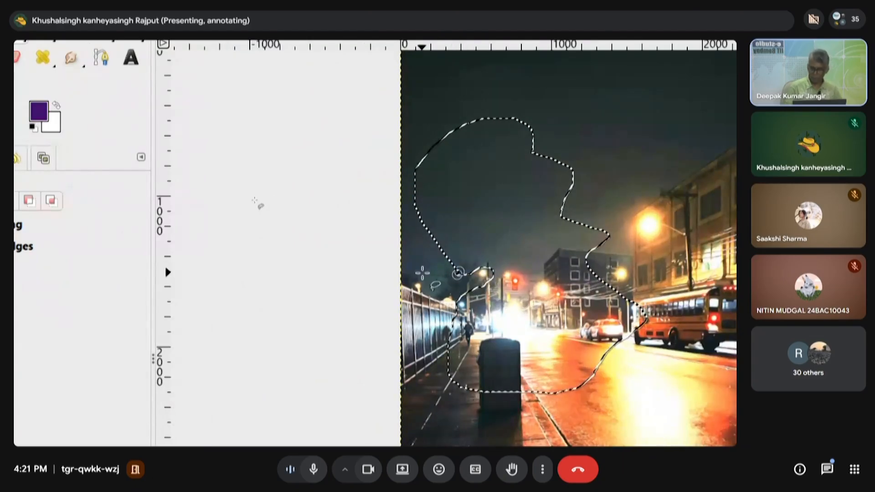
key("ctrl+z")
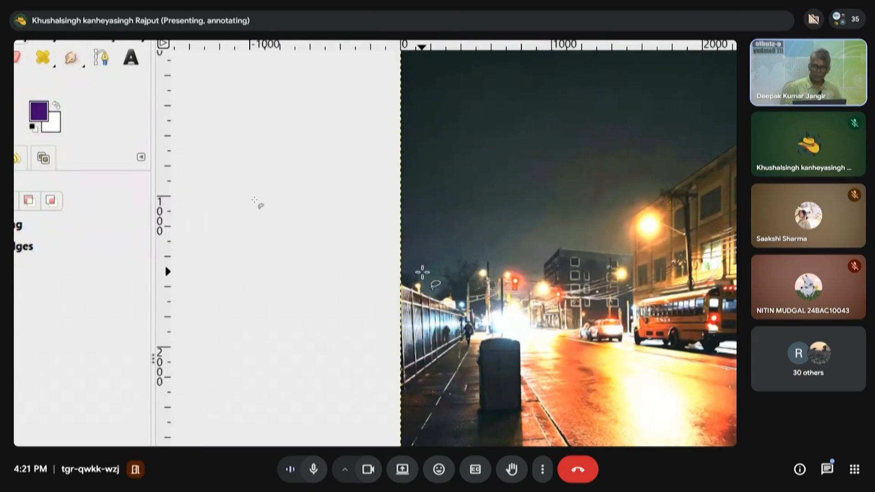
- Select the dark sky of img-01.jpeg by colour similarity using Fuzzy Select
scroll(345, 131, "down", 1)
scroll(359, 215, "down", 1)
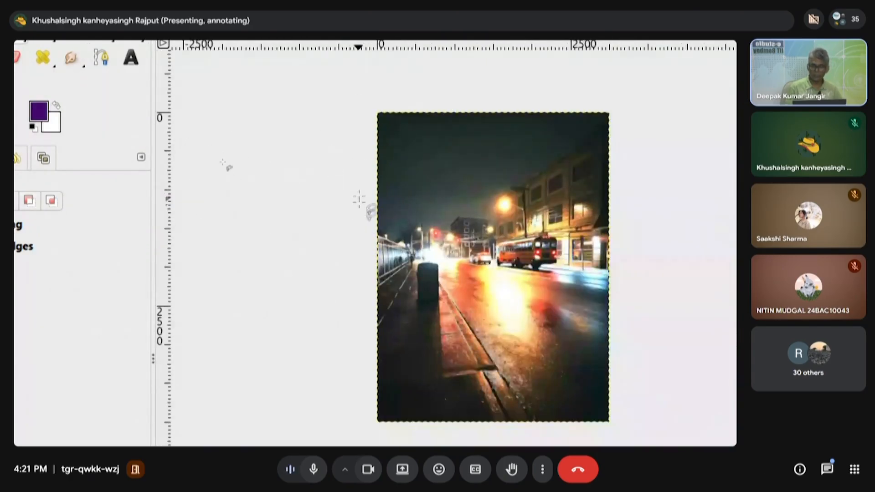
scroll(359, 196, "up", 3)
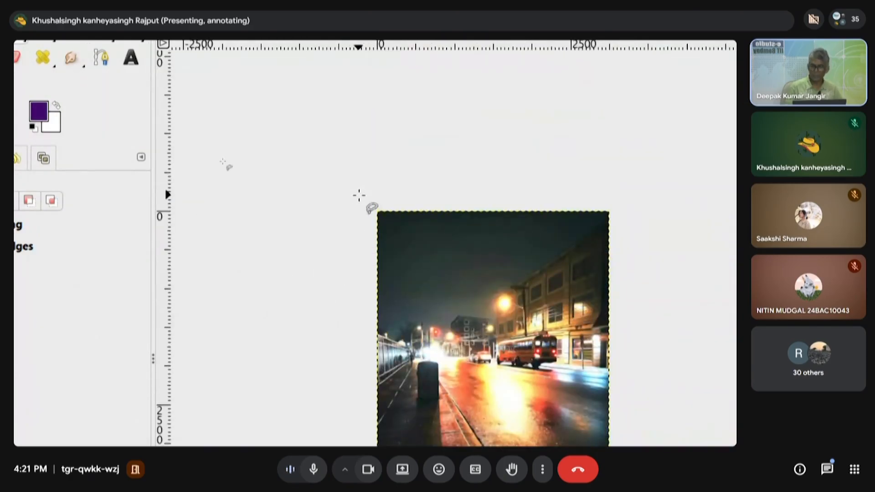
key("super+minus")
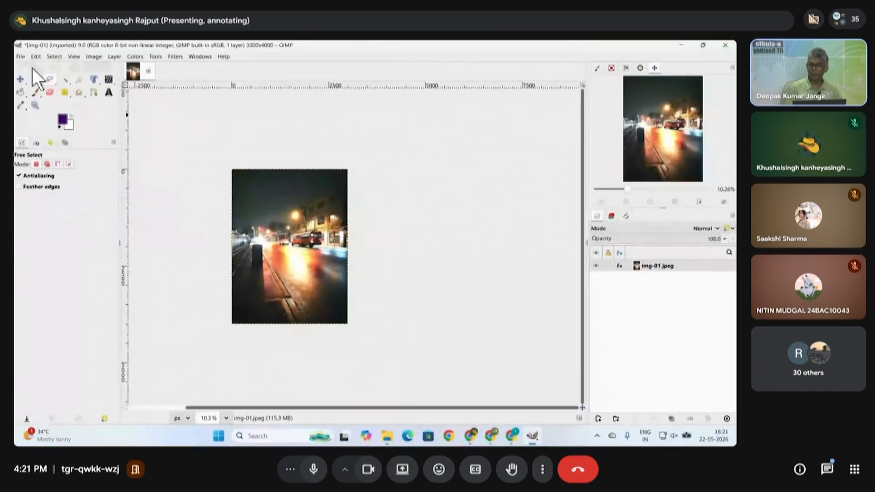
left_click(67, 76)
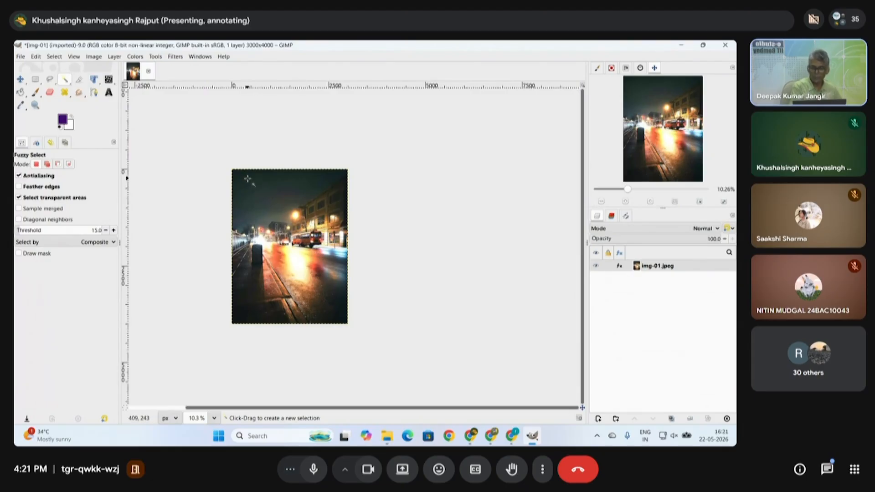
scroll(249, 183, "up", 5)
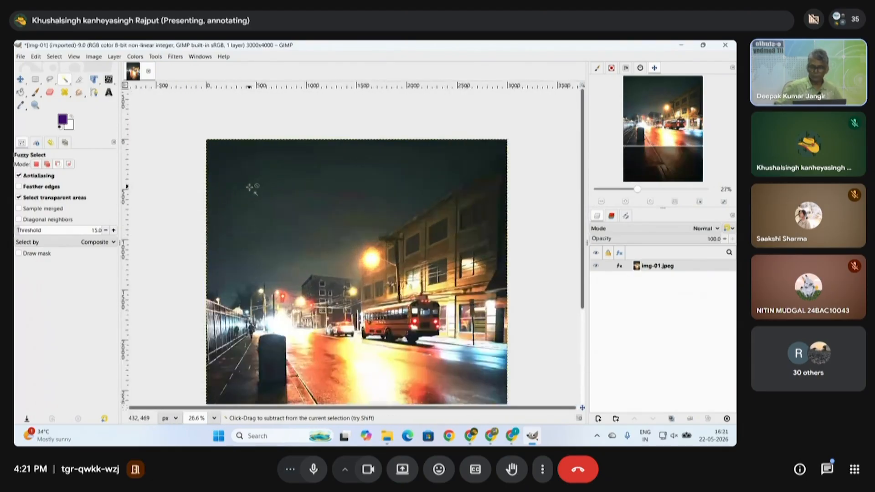
scroll(250, 187, "up", 4)
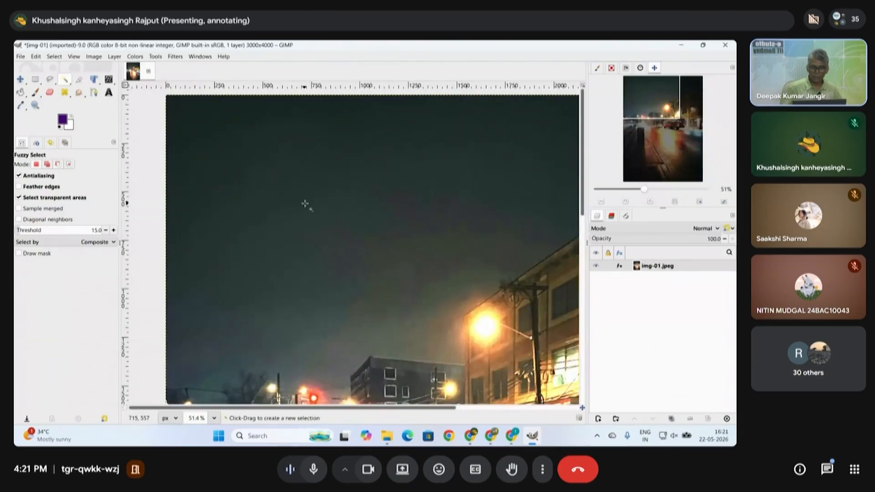
left_click(323, 203)
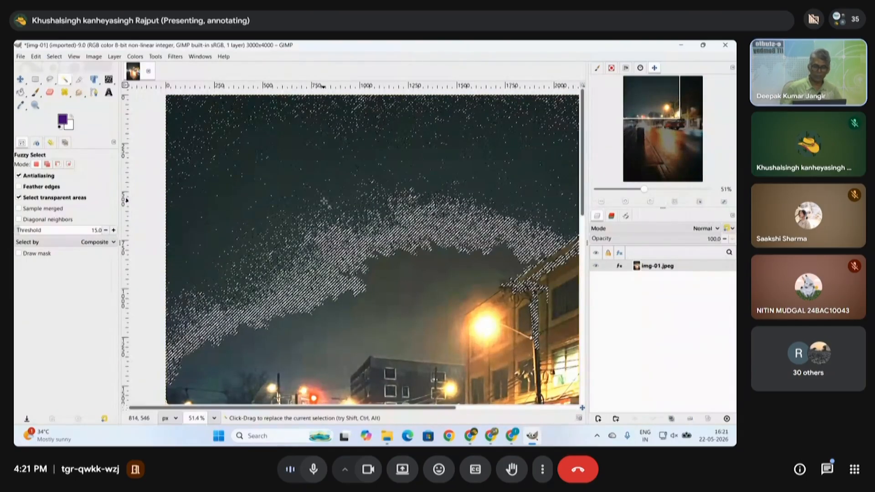
- Examine the extent and ragged edge of the fuzzy selection over the sky and the building
scroll(337, 223, "down", 4)
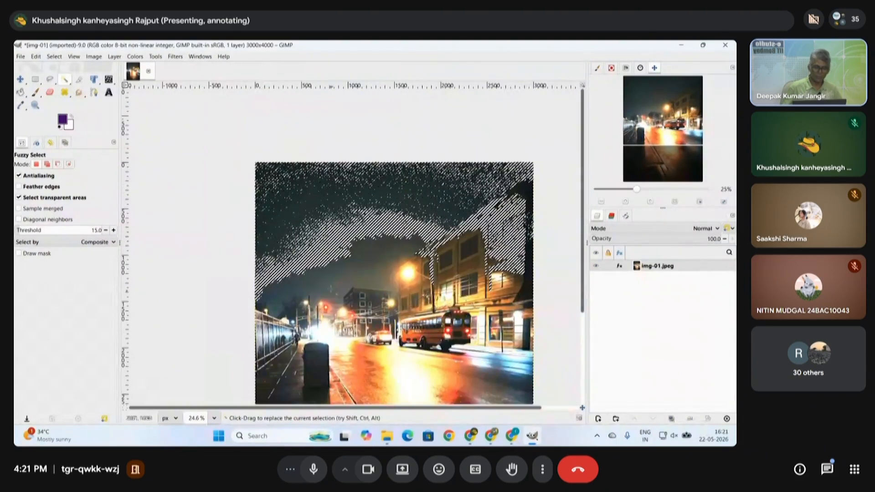
scroll(425, 263, "down", 4)
scroll(425, 263, "up", 3)
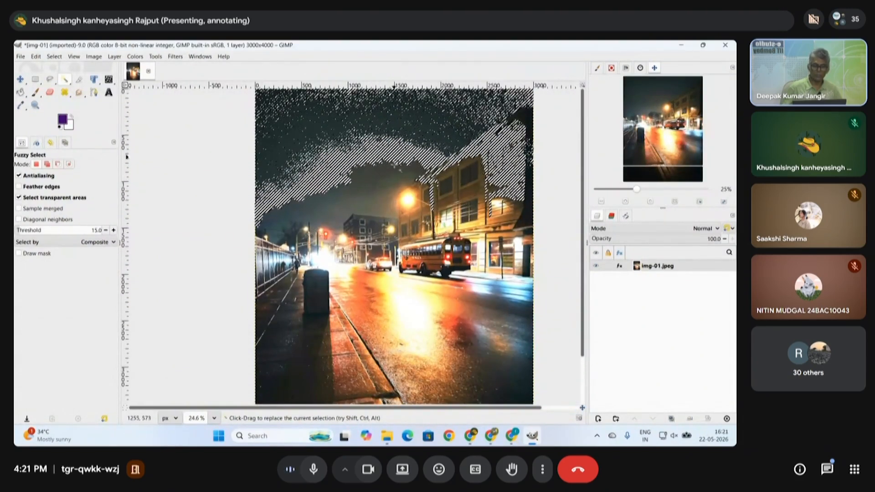
scroll(332, 160, "up", 6)
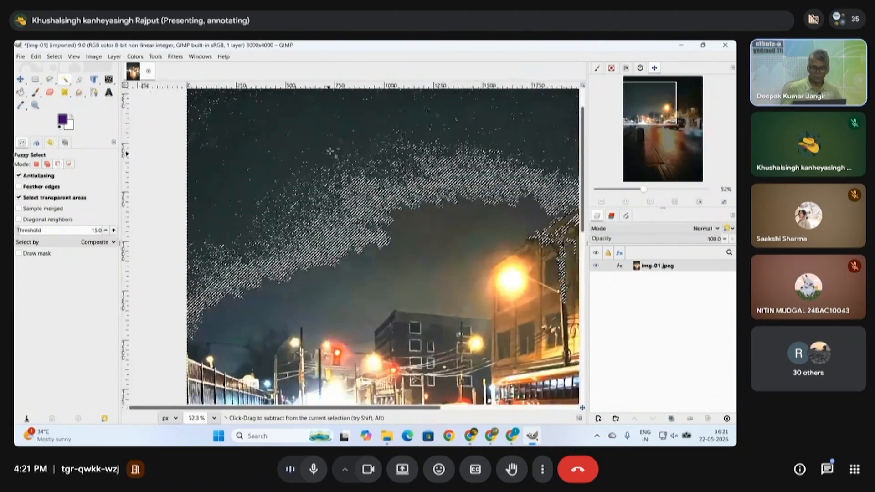
scroll(374, 250, "up", 5)
scroll(374, 252, "down", 6)
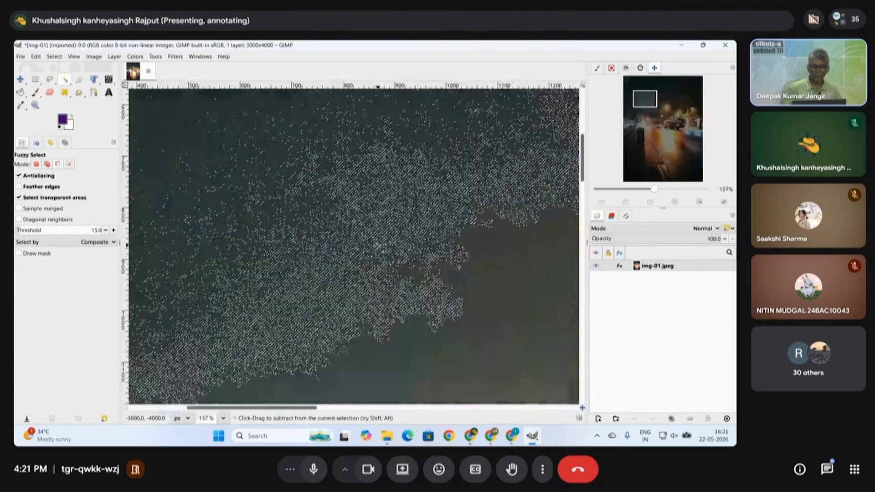
scroll(373, 252, "down", 4)
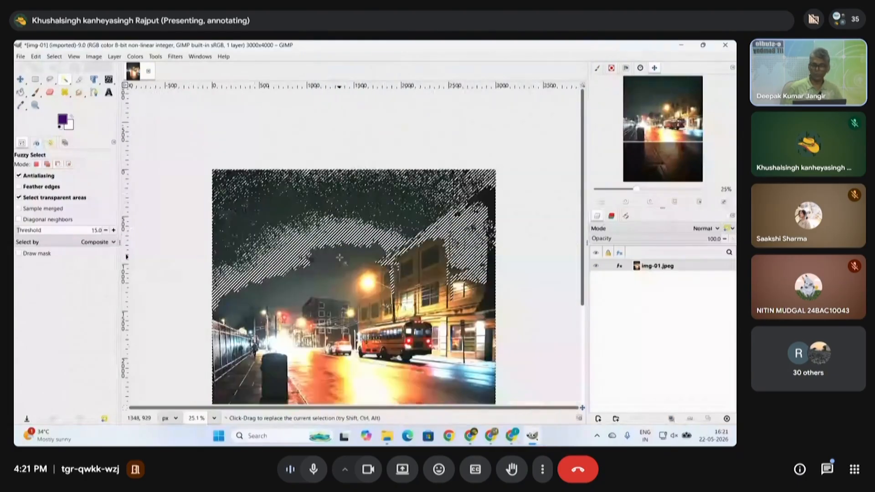
- Try Fuzzy Select from other points in the sky, clearing the selection after each attempt
left_click(251, 228, "ctrl")
key("ctrl+shift+a")
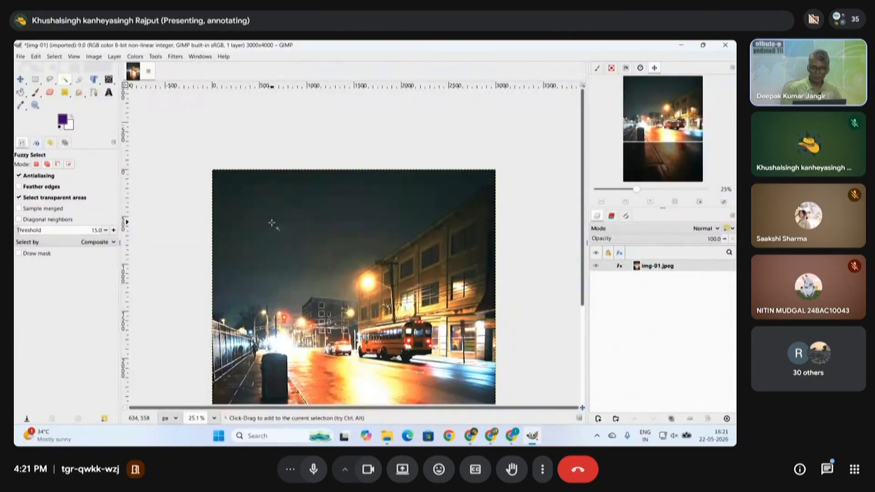
left_click(272, 223)
key("ctrl+shift+a")
left_click(253, 241)
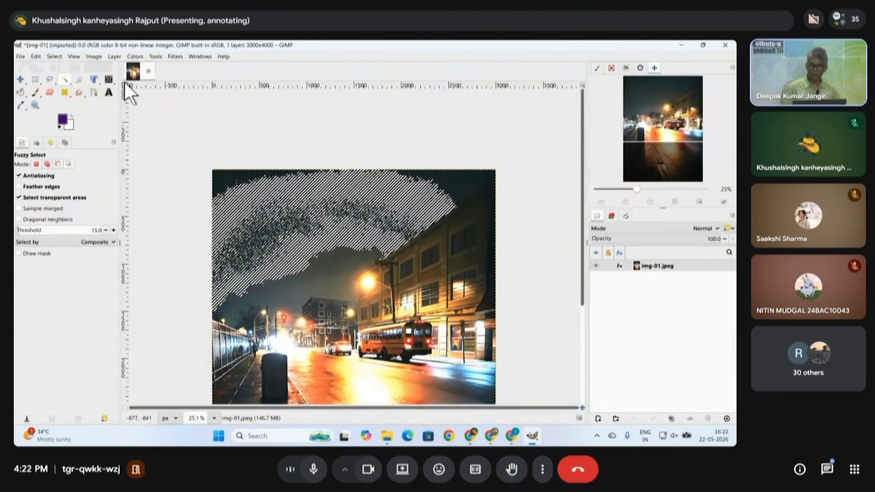
key("ctrl+shift+a")
- Close img-01.jpeg and discard its changes
left_click(22, 57)
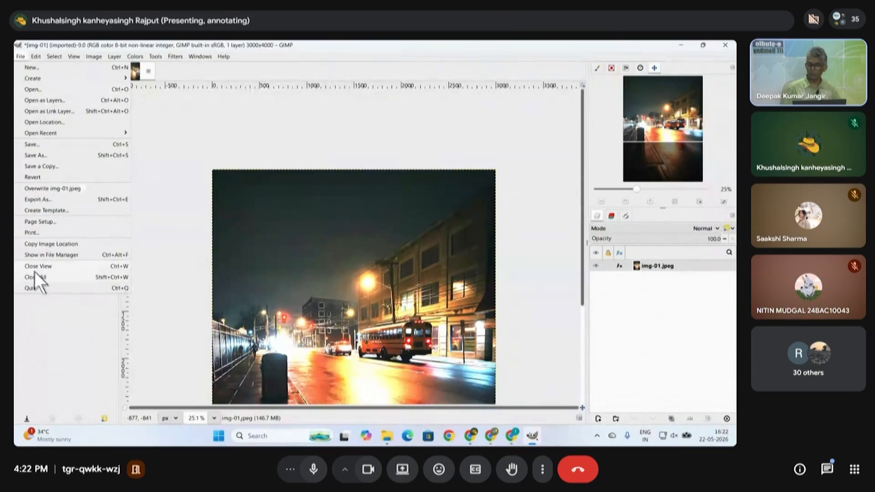
left_click(144, 68)
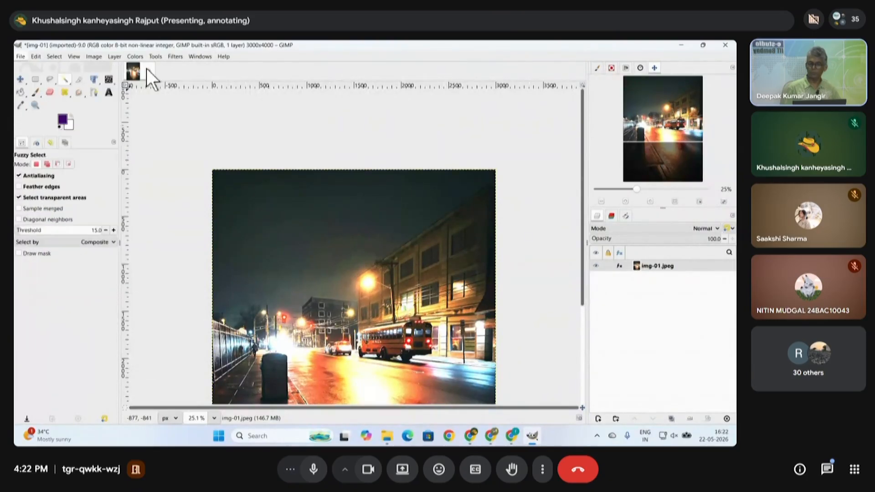
left_click(149, 71)
left_click(402, 271)
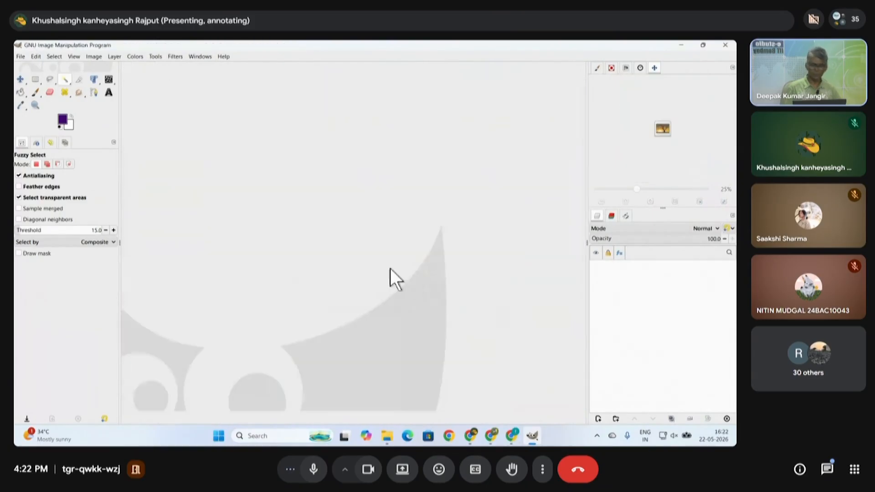
- Open img-08.jpeg from the Week 2 GIMP folder
left_click(22, 57)
mouse_move(42, 77)
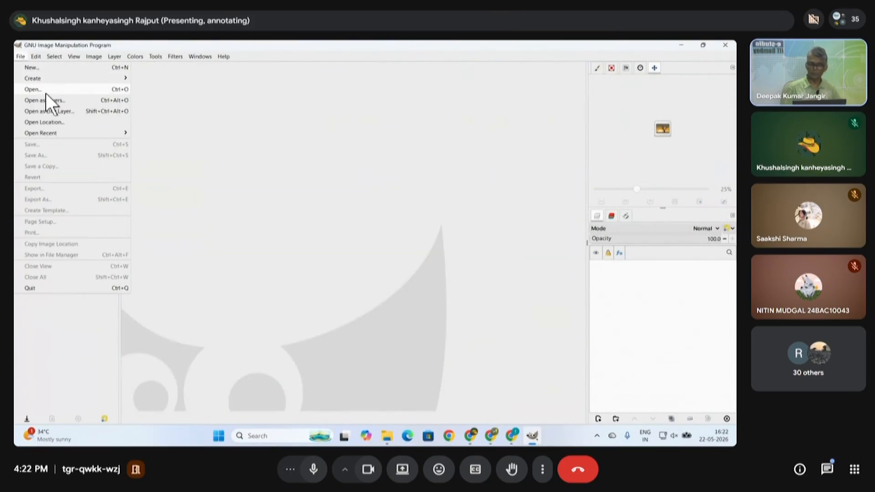
left_click(46, 92)
left_click(253, 206)
left_click(268, 194)
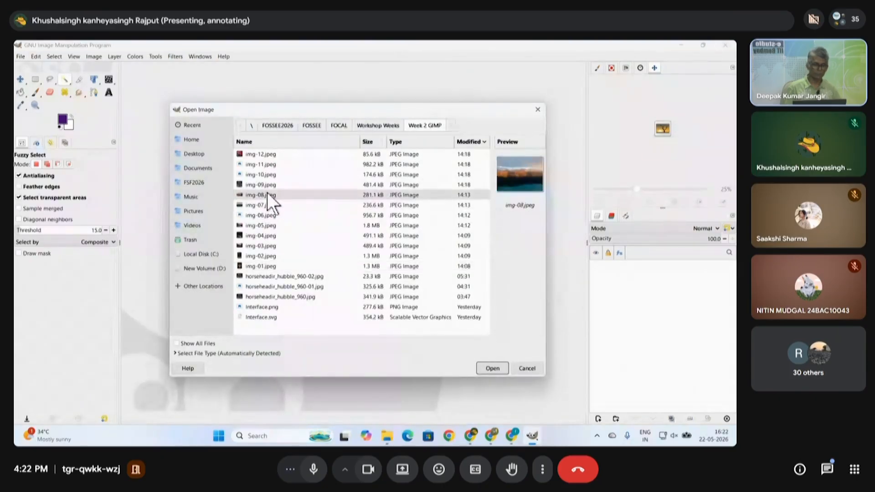
left_click(266, 206)
left_click(265, 196)
left_click(492, 368)
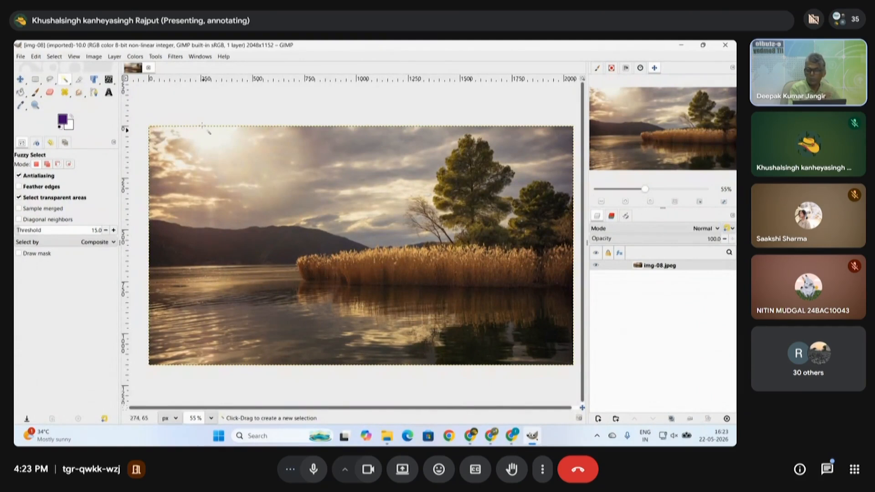
left_click(135, 56)
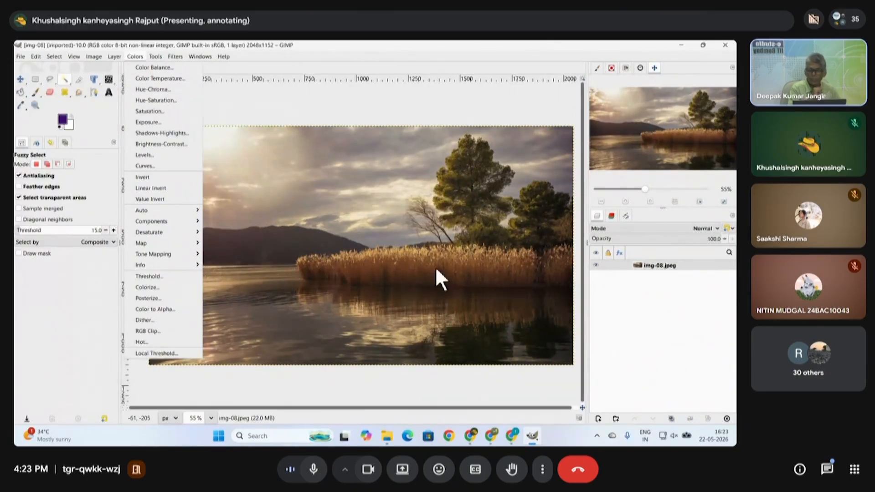
left_click(50, 78)
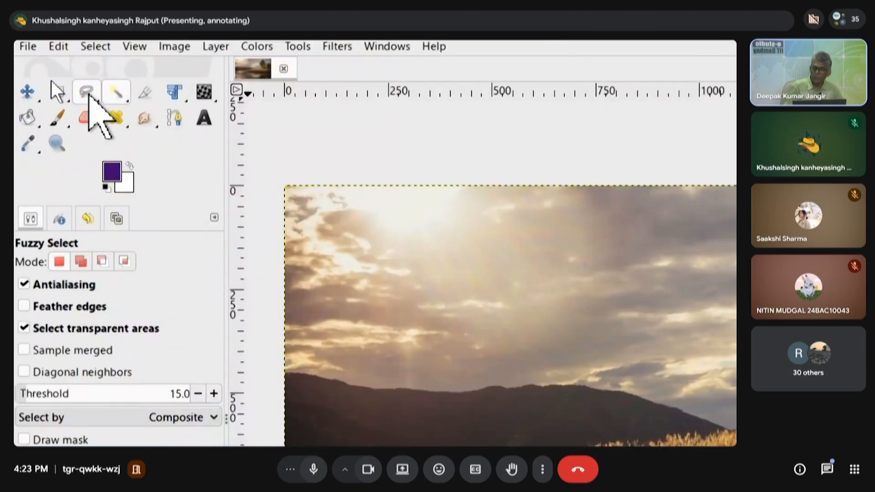
left_click(51, 80)
left_click(89, 95)
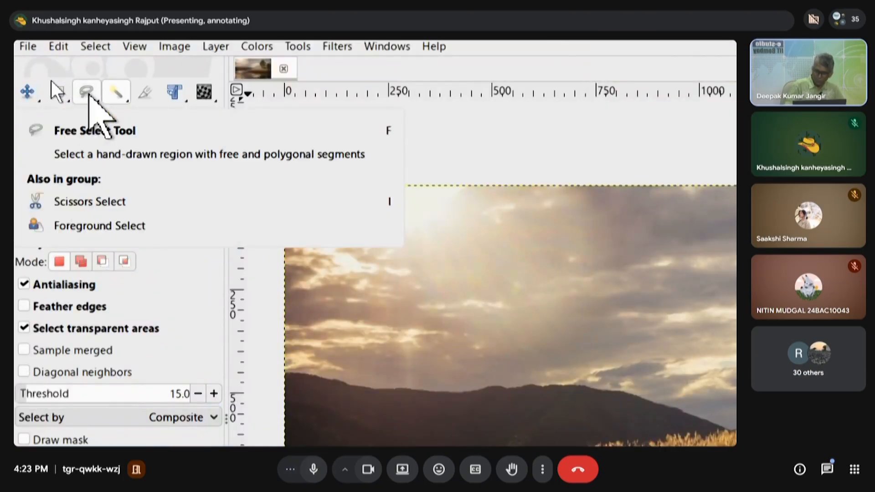
key("ctrl+4")
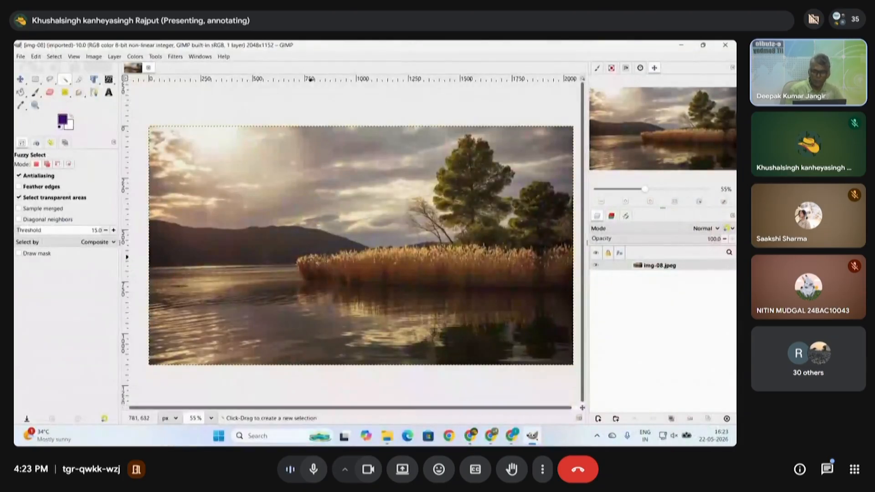
- Select the dark hill behind the reeds with Fuzzy Select, starting at the reed bed's left tip
scroll(335, 269, "up", 5)
scroll(349, 250, "up", 4)
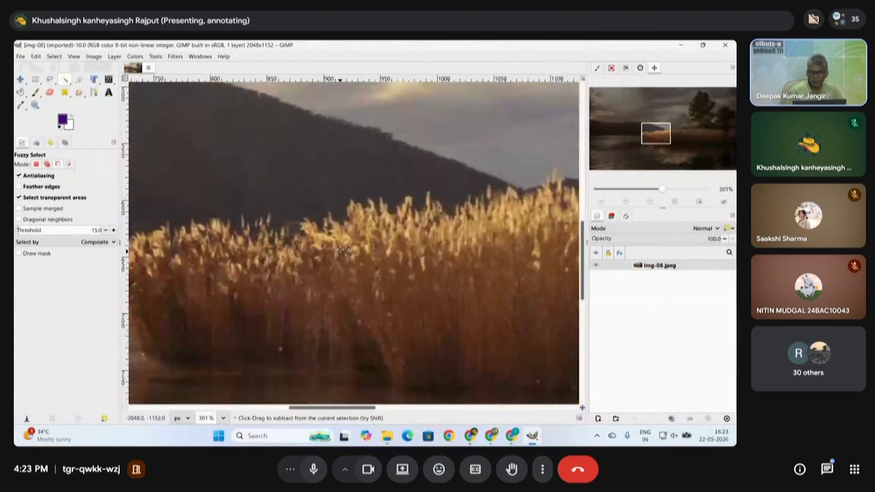
scroll(350, 249, "down", 1)
left_click(173, 243)
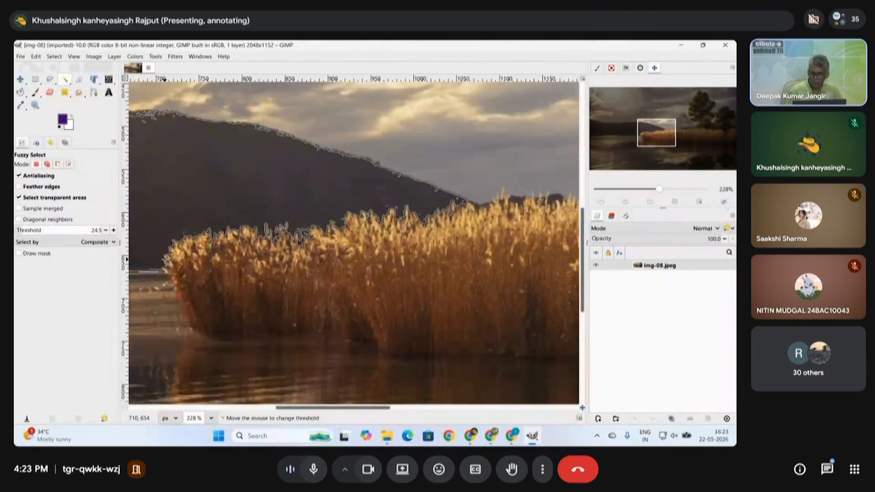
- Clear the hill selection and start a Free Select outline along the reed bed's waterline, continuing to the image's right edge
left_click(50, 79)
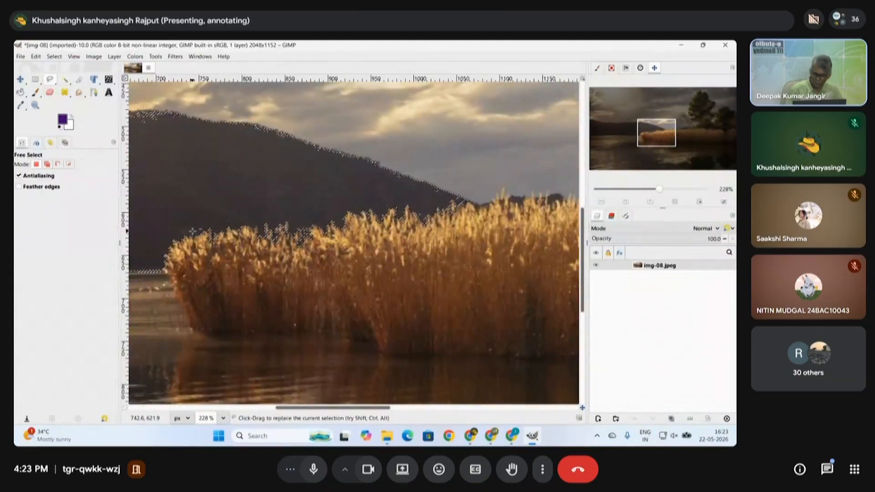
key("ctrl+shift+a")
mouse_move(173, 242)
left_mouse_down()
mouse_move(167, 276)
mouse_move(194, 330)
mouse_move(385, 358)
mouse_move(533, 363)
left_mouse_up()
scroll(533, 363, "down", 1, "ctrl")
scroll(534, 363, "down", 2, "ctrl")
scroll(524, 364, "right", 5)
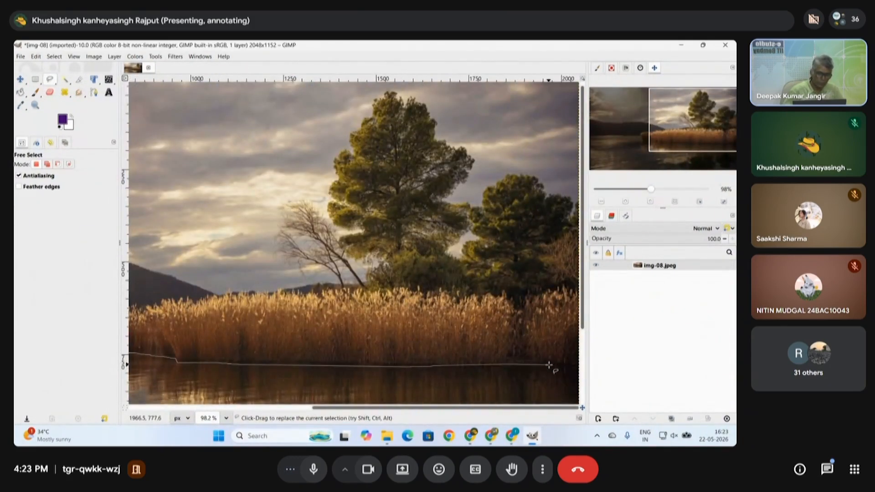
scroll(553, 367, "down", 2, "ctrl")
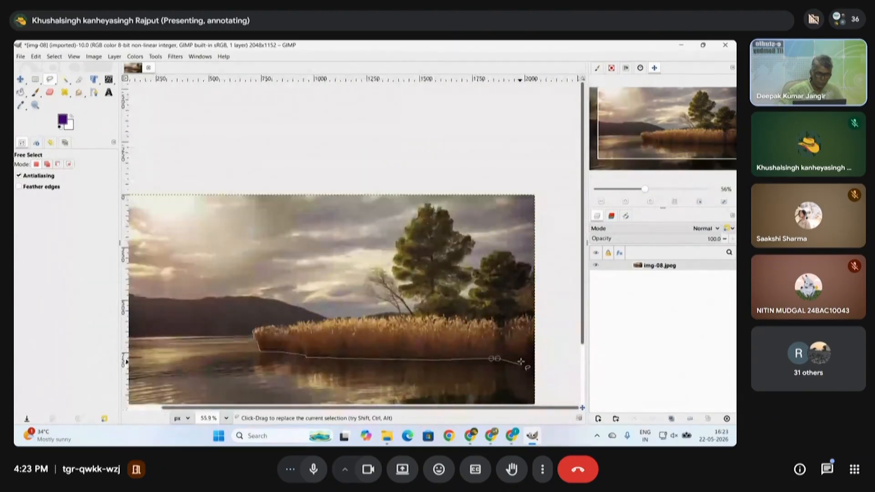
scroll(528, 358, "up", 2, "ctrl")
left_click(537, 362)
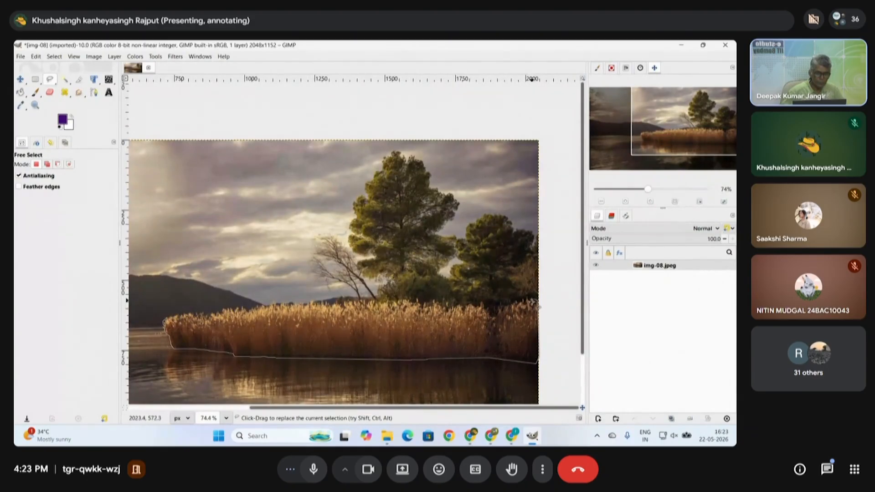
- Trace the Free Select outline along the reed tops back to the bed's left tip and close it into a selection
left_click_drag(512, 301, 299, 304)
left_click_drag(228, 309, 213, 314)
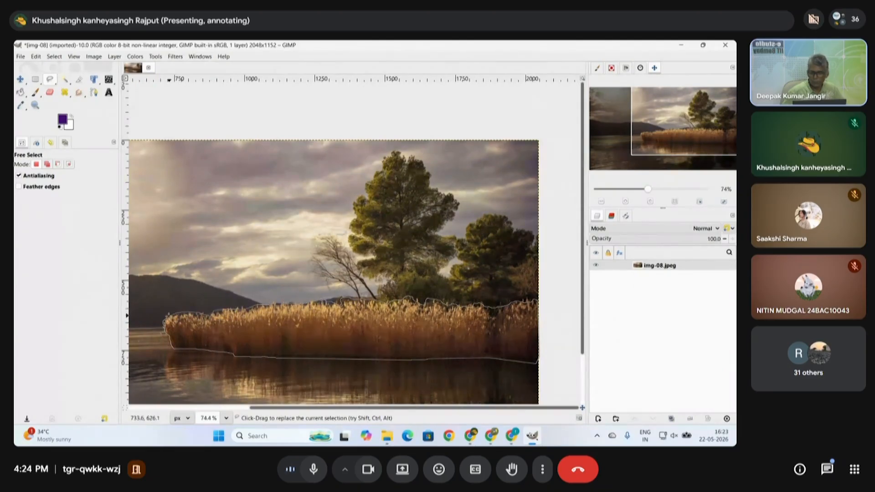
scroll(323, 350, "up", 2)
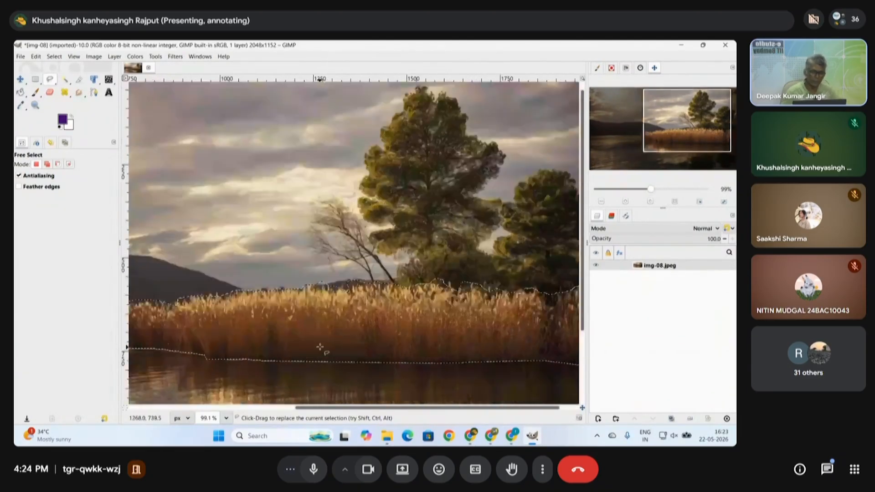
scroll(422, 328, "down", 2)
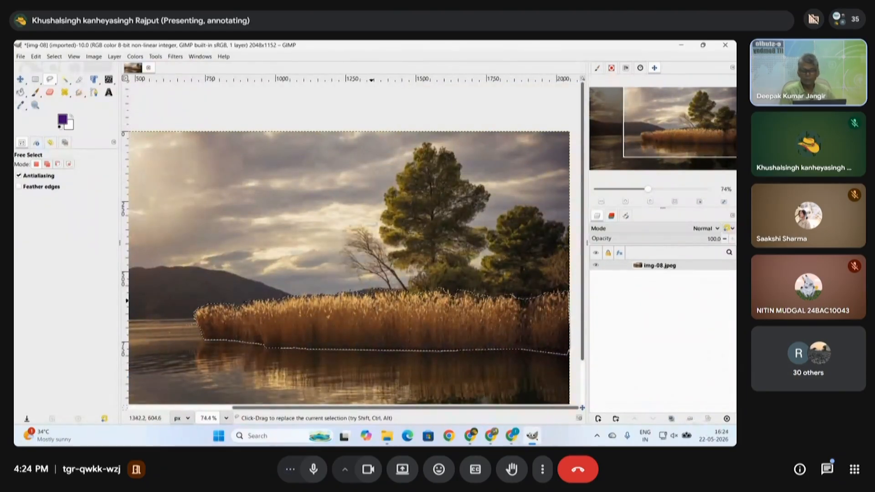
- Drop the reed-bed selection and undo the selection changes on img-08.jpeg
left_click(94, 56)
mouse_move(133, 57)
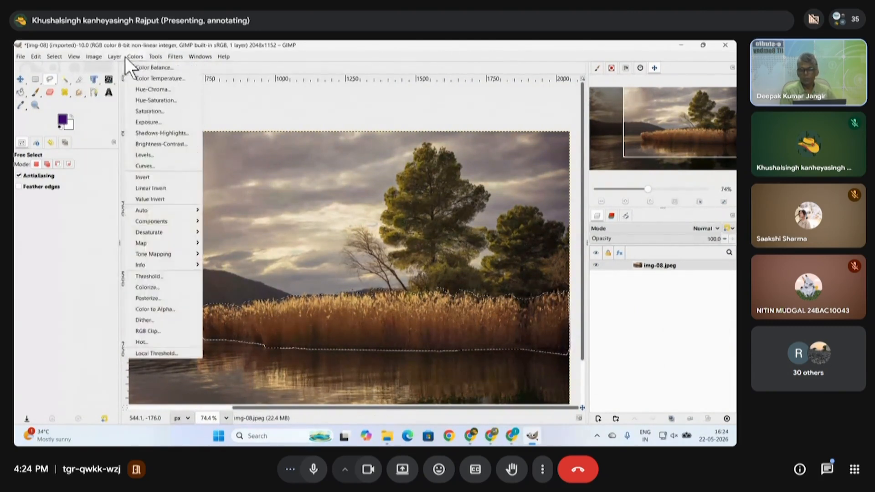
left_click(651, 267)
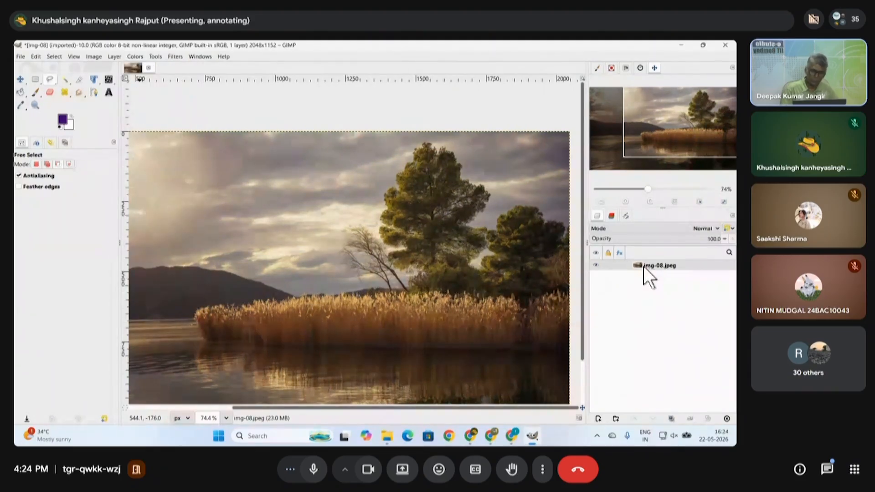
key("ctrl+z")
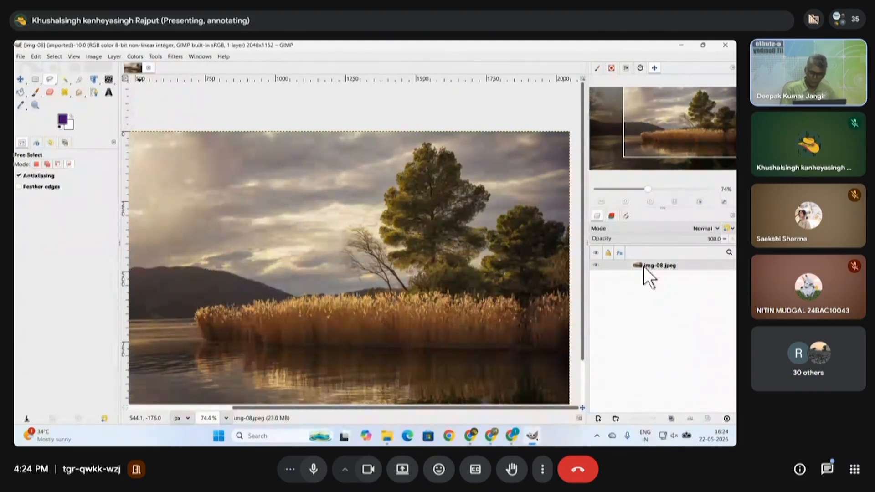
- Outline the whole reed bed with Free Select and paste a copy of it as a new layer
mouse_move(196, 314)
left_mouse_down()
mouse_move(258, 344)
mouse_move(570, 351)
mouse_move(566, 291)
mouse_move(480, 298)
left_mouse_up()
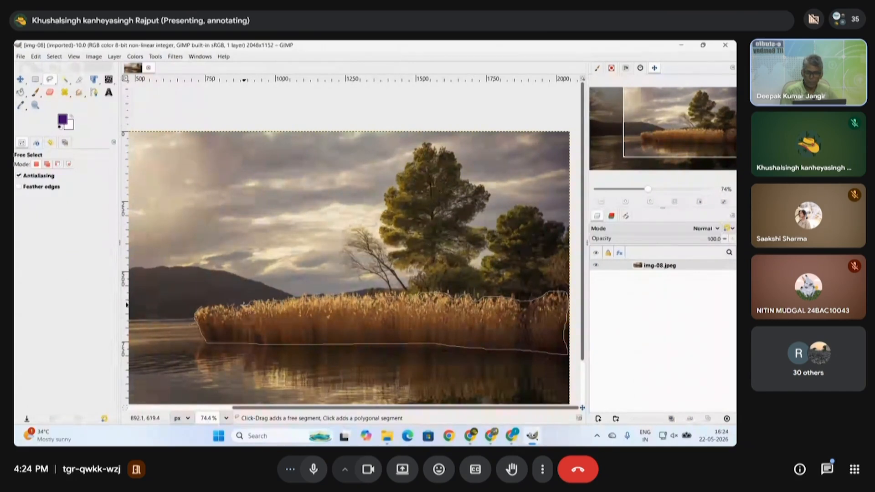
key("Return")
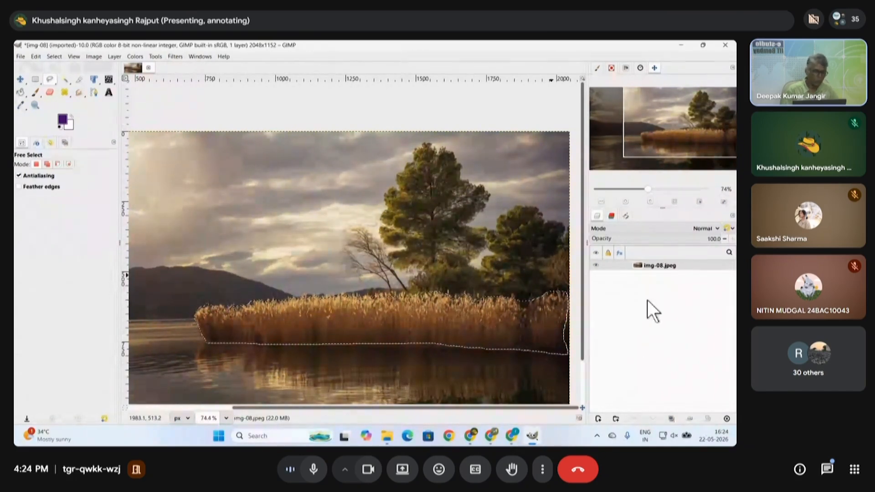
key("ctrl+c")
key("ctrl+v")
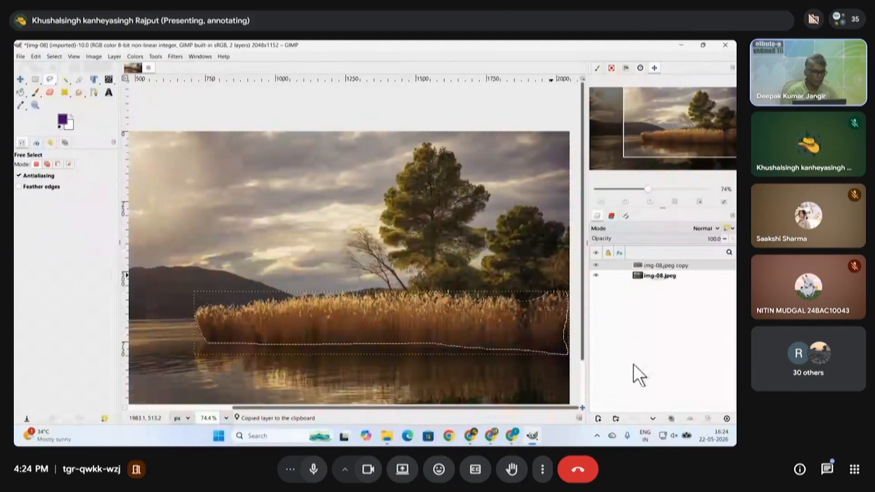
- Toggle the original img-08.jpeg layer's visibility and leave it hidden to isolate the pasted reed copy
left_click(597, 275)
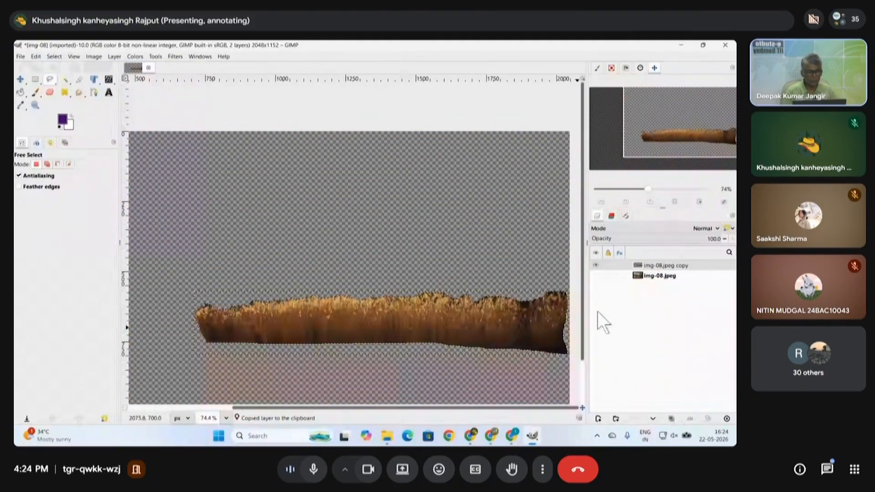
left_click(597, 275)
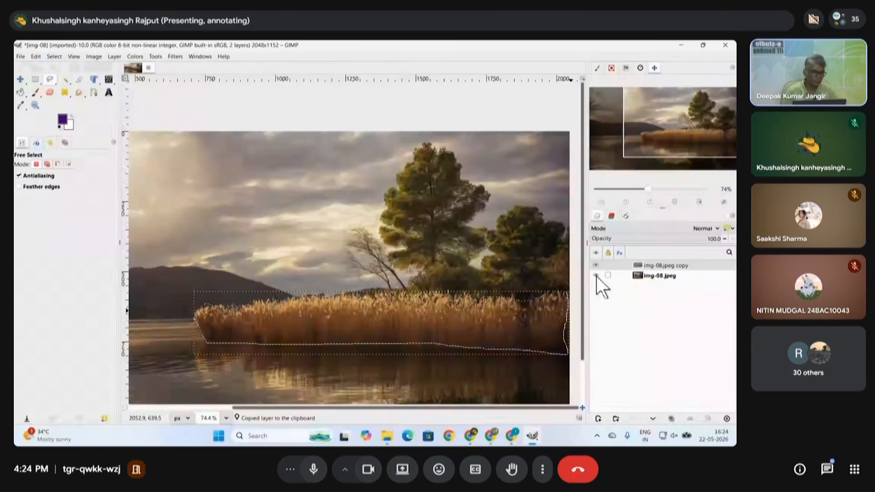
left_click(596, 276)
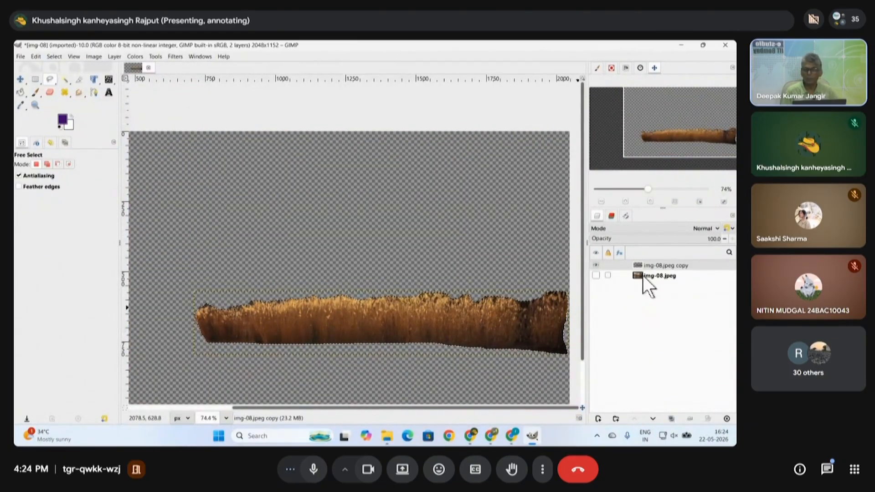
- Apply Color Balance to the reed copy's midtones with Cyan-Red -81.2, Magenta-Green 2.1 and Yellow-Blue -33.3
left_click(134, 56)
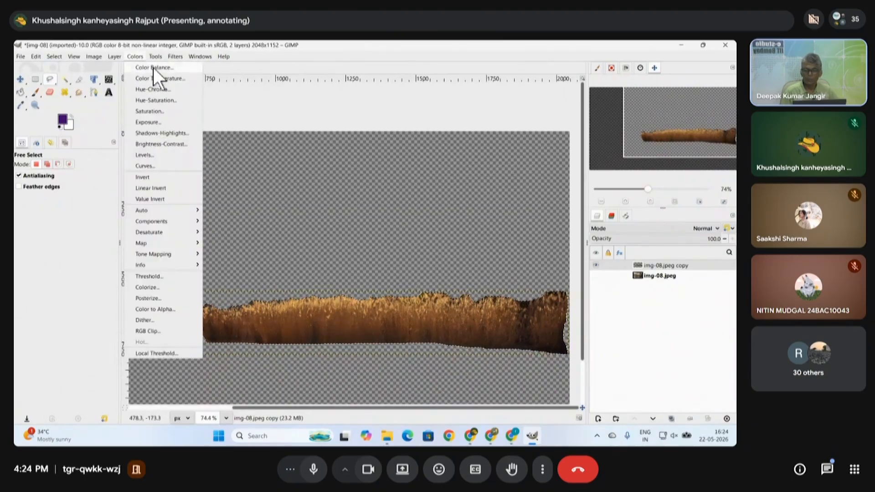
left_click(153, 68)
left_click_drag(174, 53, 466, 64)
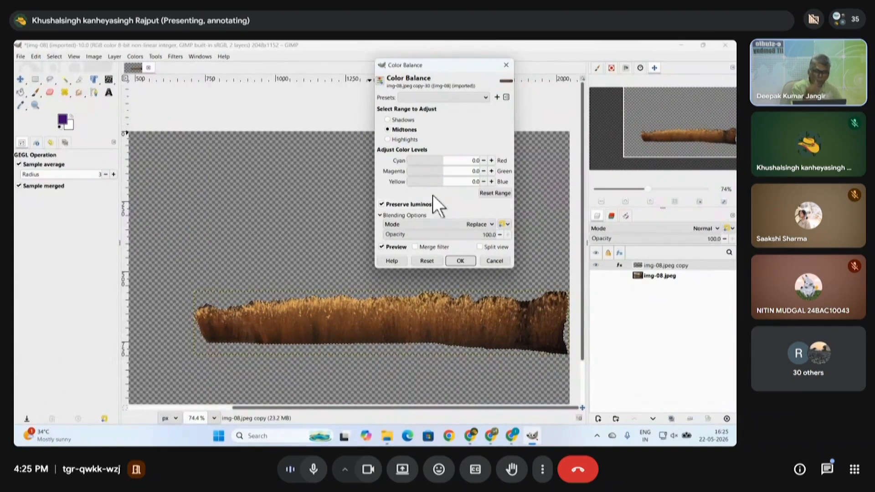
left_click_drag(450, 182, 426, 171)
mouse_move(443, 181)
left_mouse_down()
mouse_move(454, 181)
mouse_move(431, 171)
mouse_move(469, 179)
mouse_move(436, 182)
left_mouse_up()
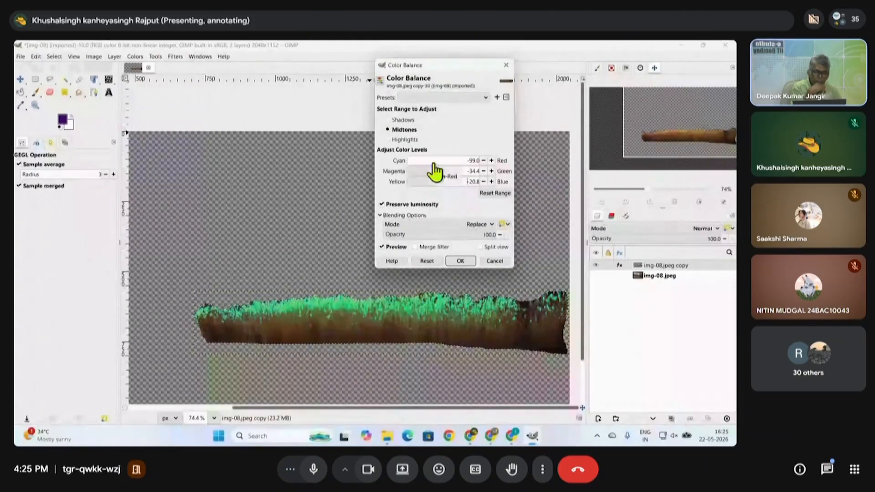
left_click_drag(477, 171, 443, 173)
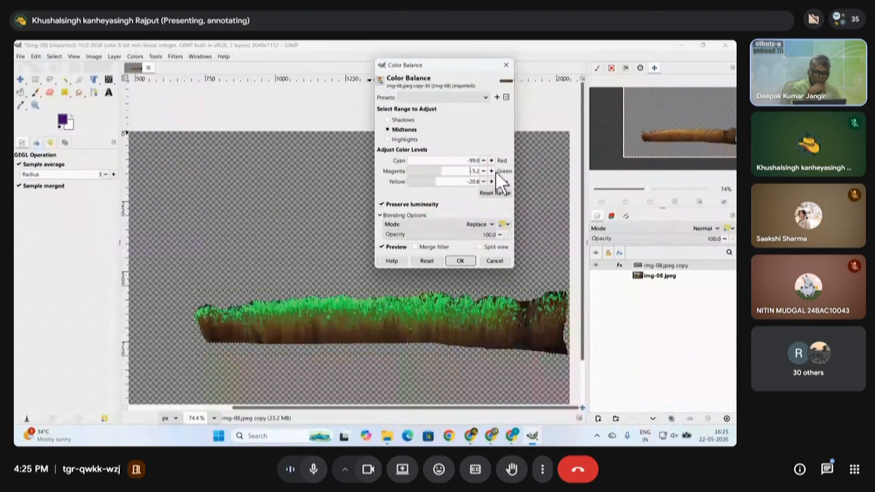
left_click_drag(441, 168, 414, 163)
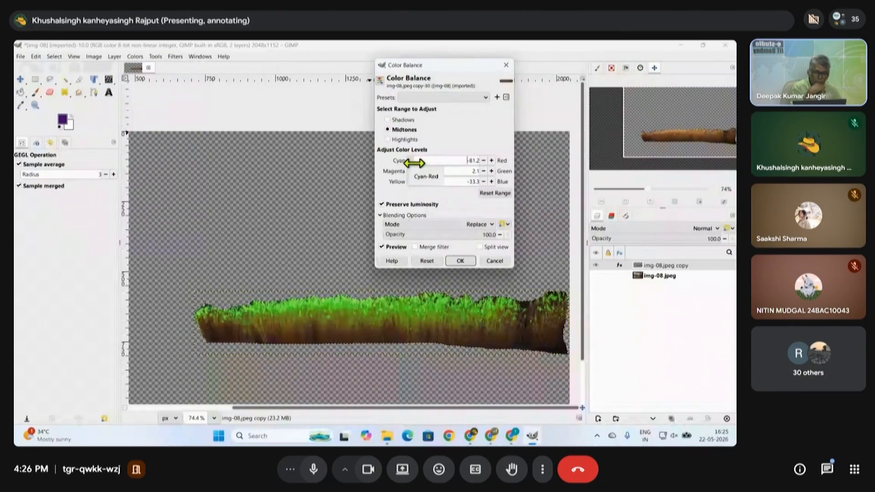
left_click(462, 262)
- Show the original img-08.jpeg layer beneath the recoloured reeds and clear the selection
left_click(596, 275)
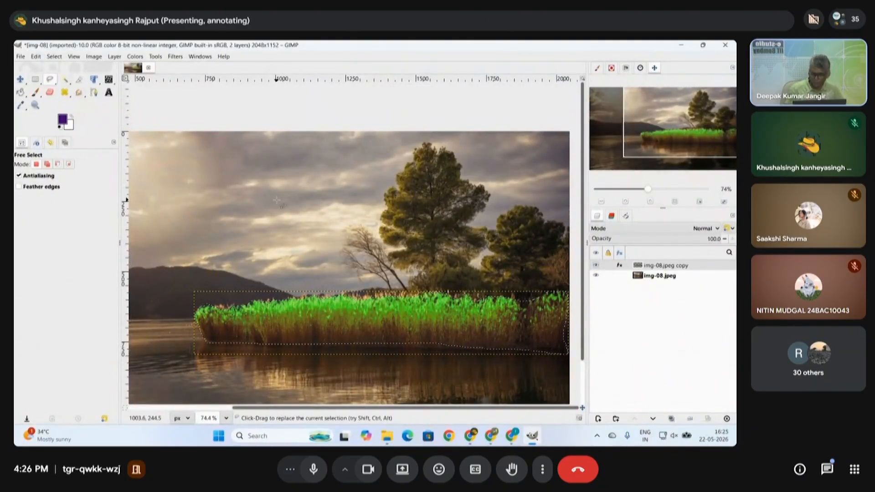
scroll(424, 307, "down", 1)
scroll(424, 307, "down", 2)
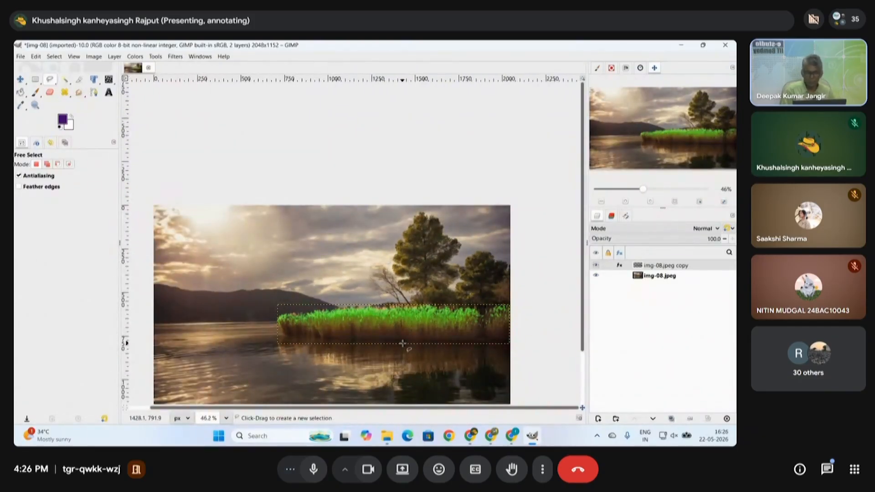
key("ctrl+shift+a")
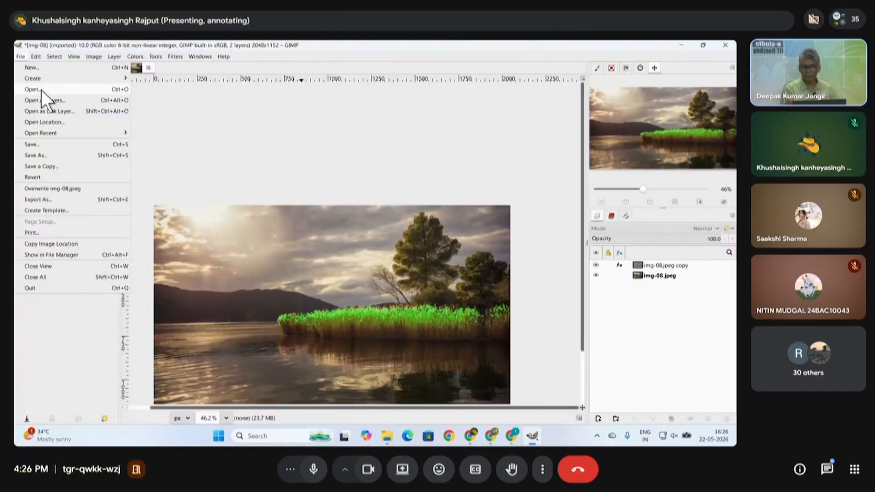
- Preview the images in the Week 2 GIMP folder and open img-02.jpeg
left_click(41, 89)
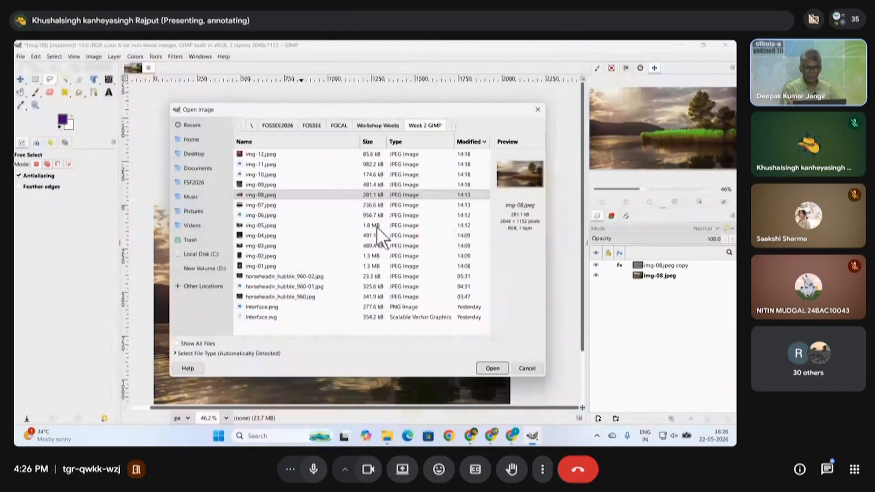
left_click(291, 204)
left_click(273, 219)
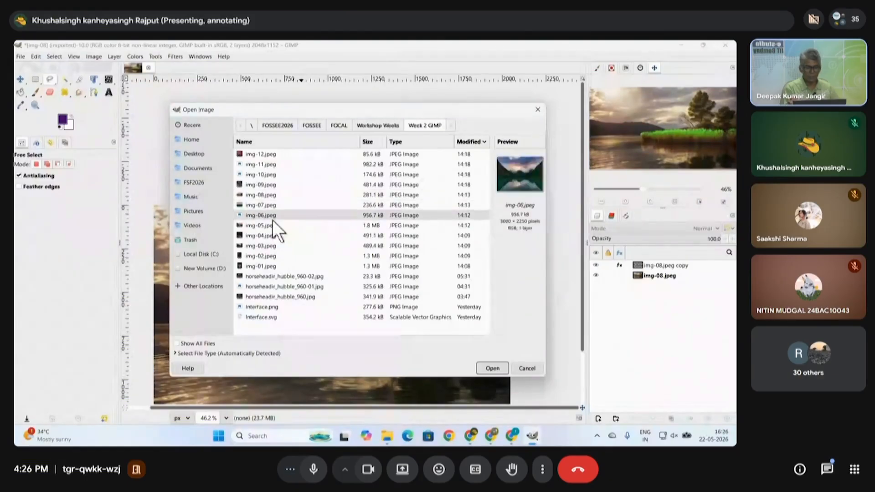
left_click(274, 225)
left_click(272, 235)
left_click(269, 246)
left_click(270, 239)
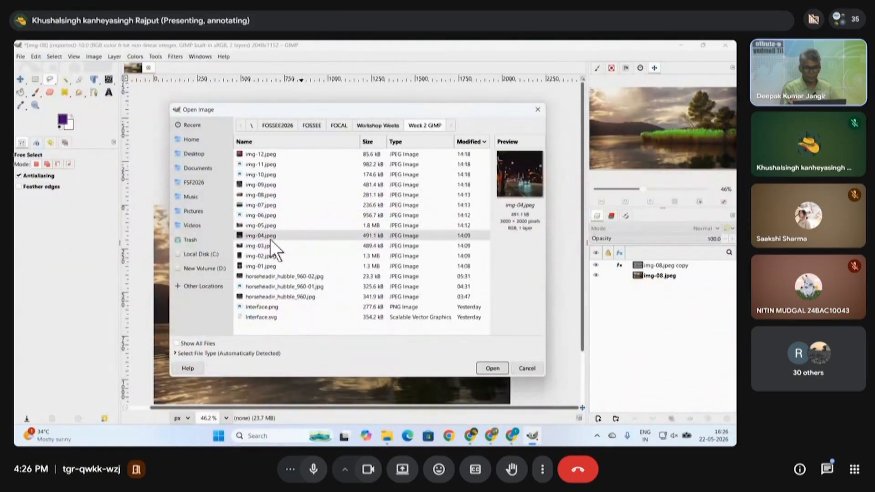
left_click(272, 248)
left_click(270, 253)
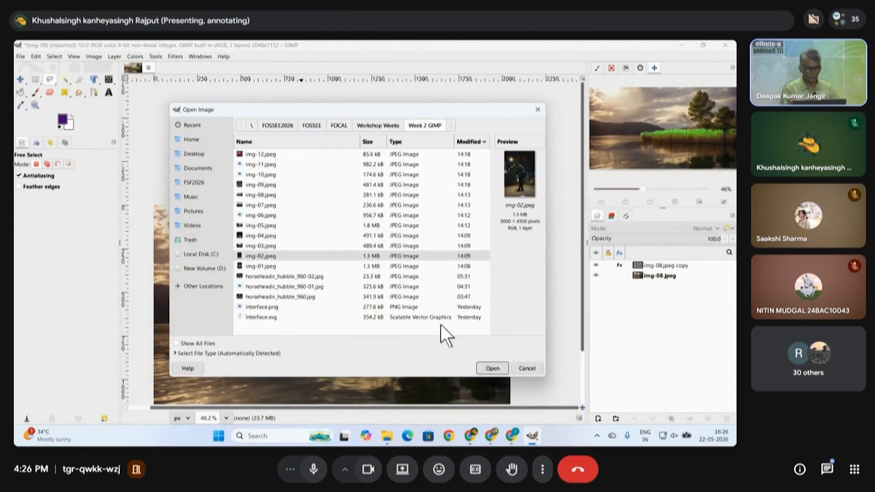
key("Return")
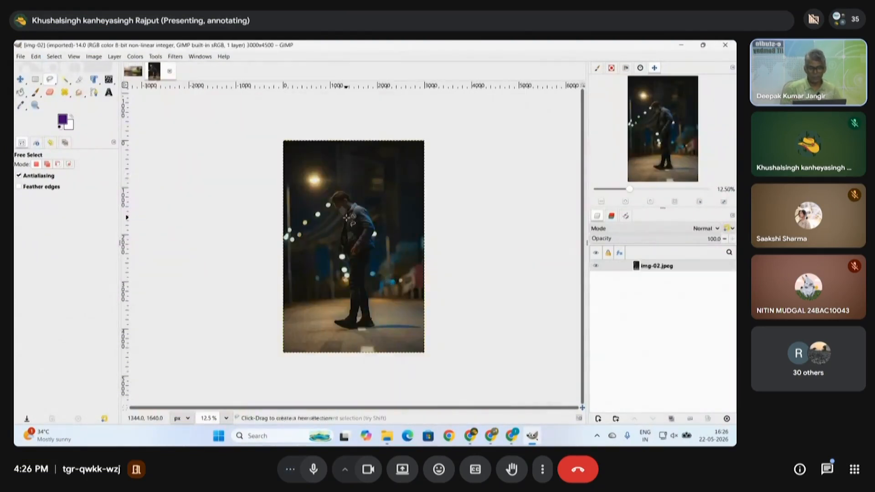
- Brighten img-02.jpeg with Curves by moving the Value curve's white point to input 131, output 255
scroll(347, 218, "up", 5)
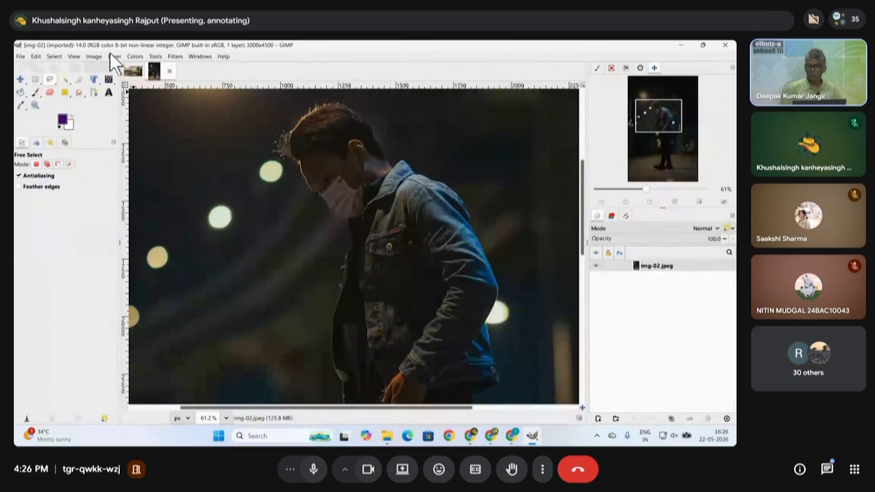
left_click(113, 56)
mouse_move(136, 58)
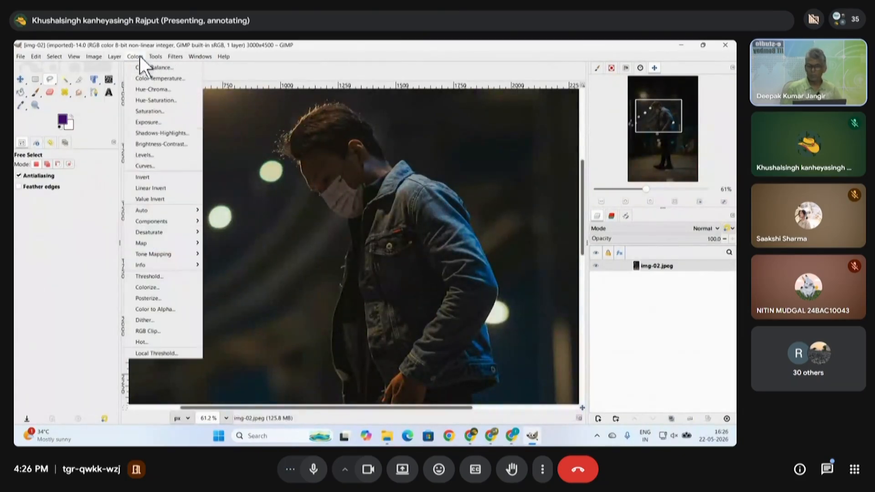
left_click(157, 167)
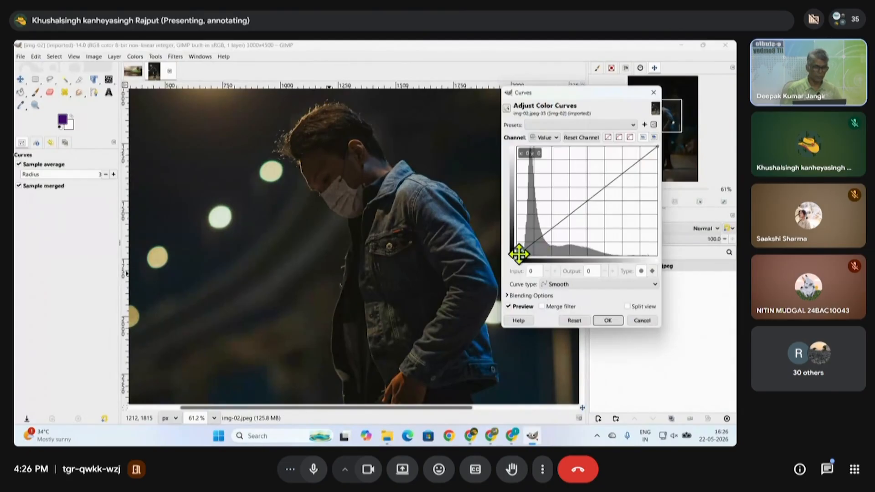
left_click_drag(656, 147, 588, 146)
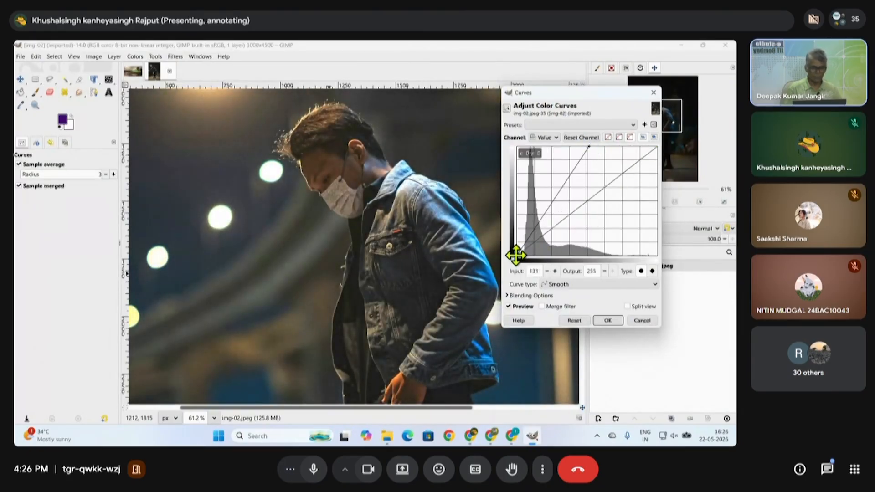
scroll(351, 314, "down", 2, "ctrl")
scroll(351, 314, "down", 1, "ctrl")
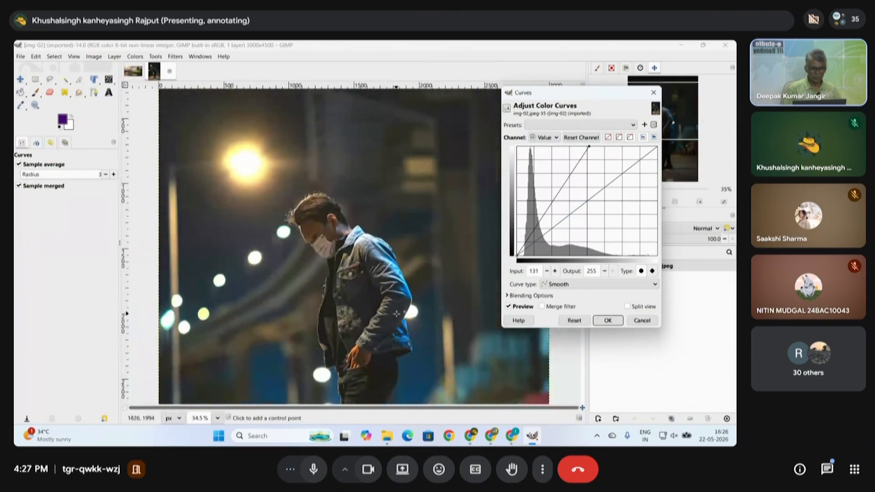
left_click(609, 321)
scroll(477, 354, "up", 2, "ctrl")
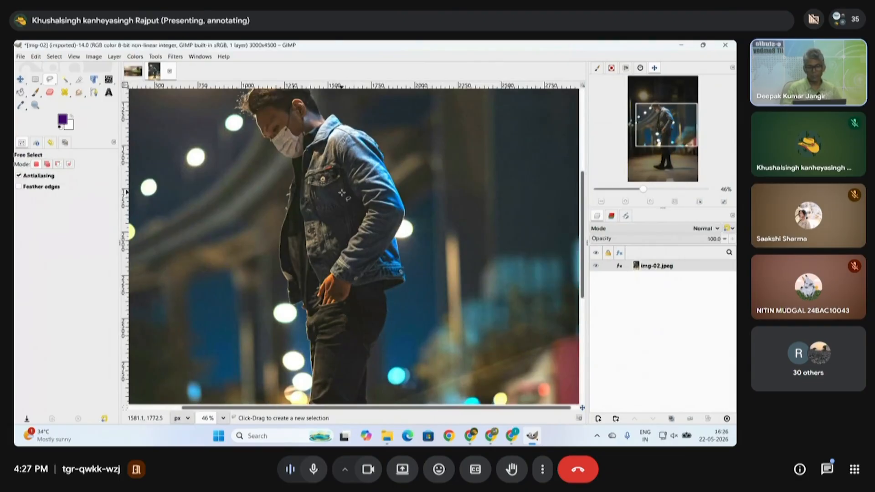
- Start a path with the Paths tool below the mask and trace the open jacket's outer front edge down to its lower tip
scroll(293, 194, "up", 3, "ctrl")
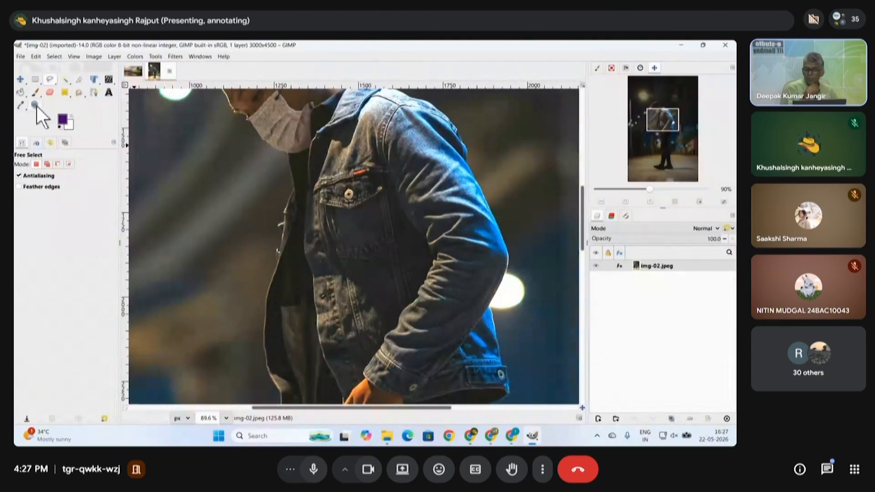
left_click(93, 93)
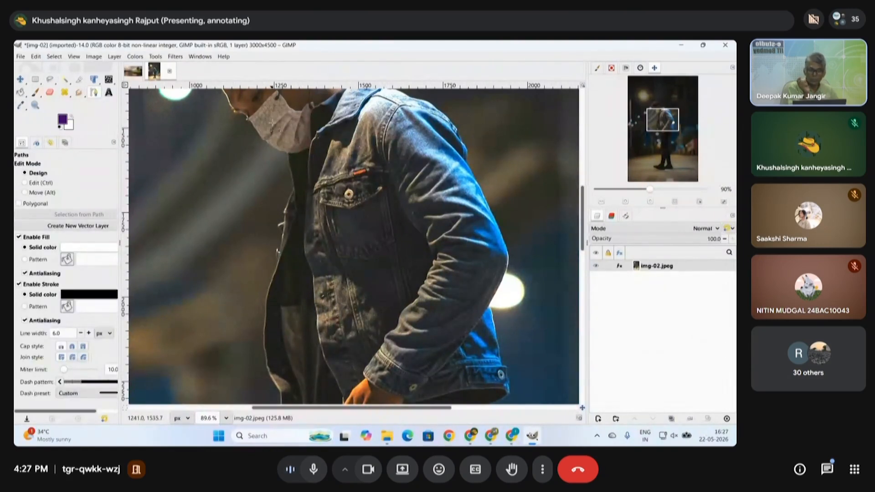
left_click(287, 153)
left_click(295, 188)
left_click(281, 225)
left_click(264, 307)
left_click(263, 338)
scroll(272, 236, "down", 3)
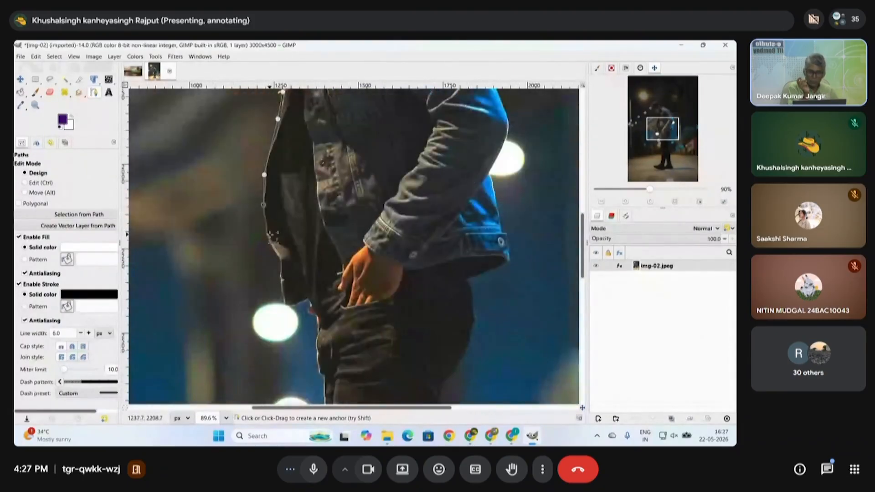
left_click(267, 232)
left_click(286, 305)
left_click(307, 301)
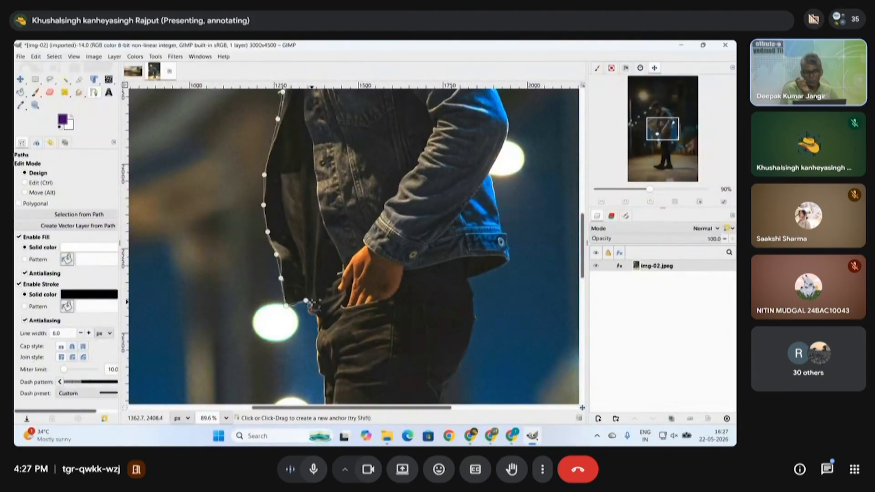
- Continue the path back up along the inner edge of the open front panel to chest-pocket height
left_click(307, 291)
left_click(303, 232)
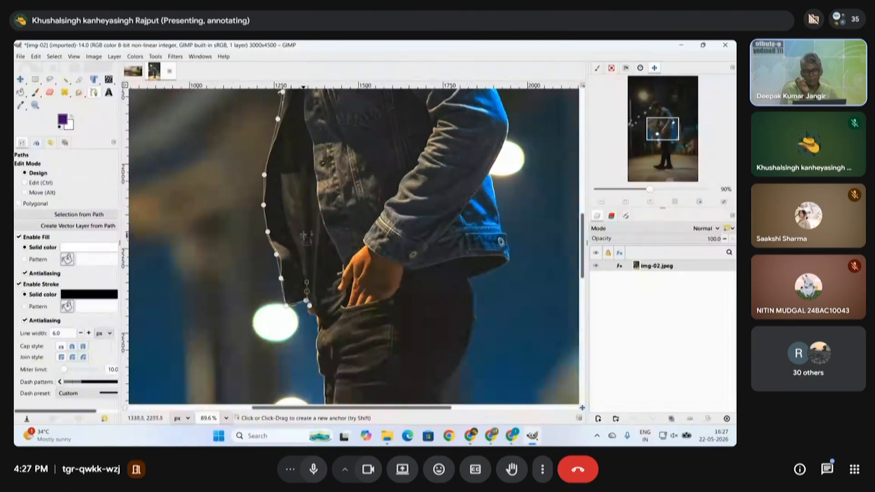
left_click(300, 142)
scroll(299, 97, "up", 4)
left_click_drag(301, 231, 301, 216)
left_click(305, 194)
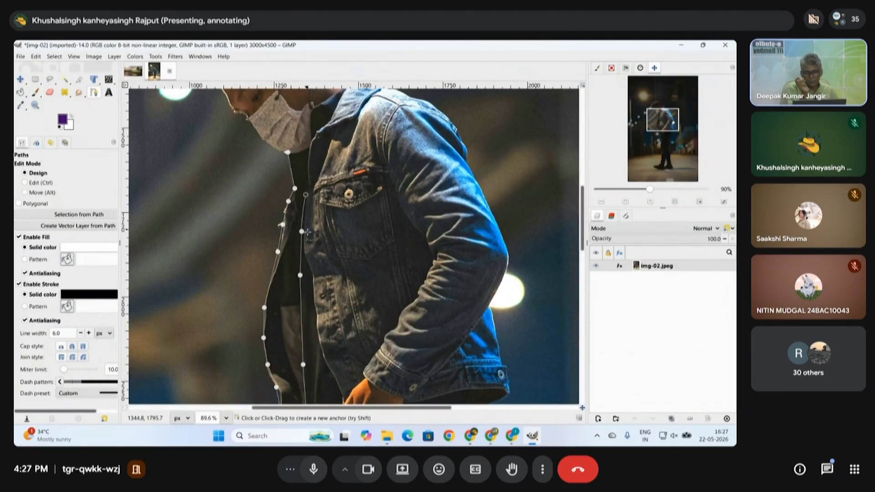
- Trace the path down the jacket's buttoned edge from the chest pocket to the hand
left_click(304, 253)
left_click(312, 284)
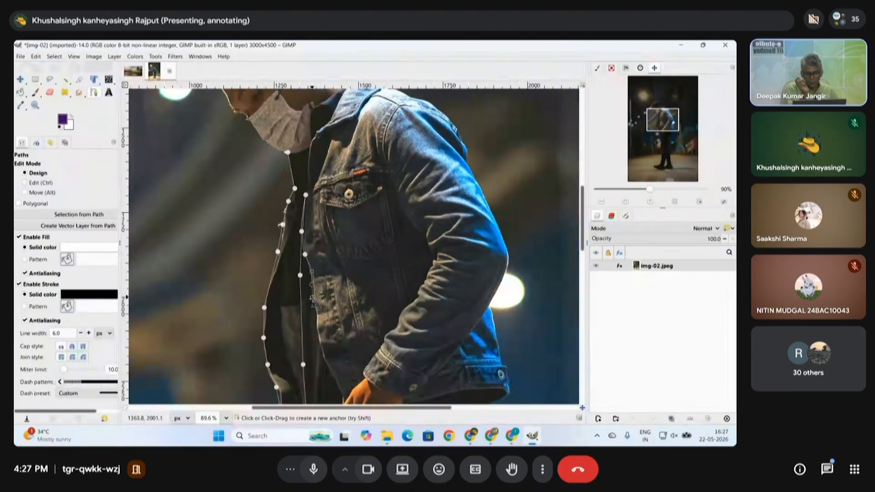
left_click(320, 324)
left_click(324, 345)
scroll(326, 353, "down", 4)
left_click_drag(331, 238, 338, 248)
left_click(342, 263)
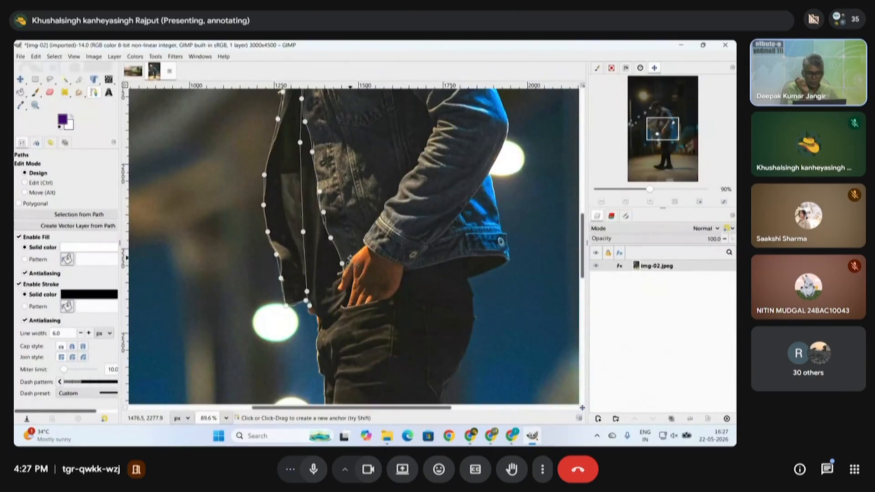
- Extend the path around the sleeve cuff above the hand and along the bottom hem to the jacket's back corner
left_click(357, 249)
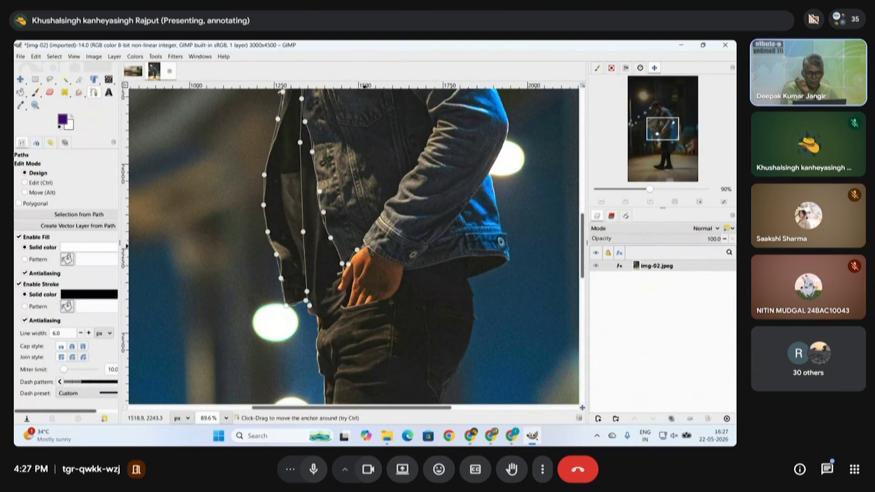
left_click(376, 253)
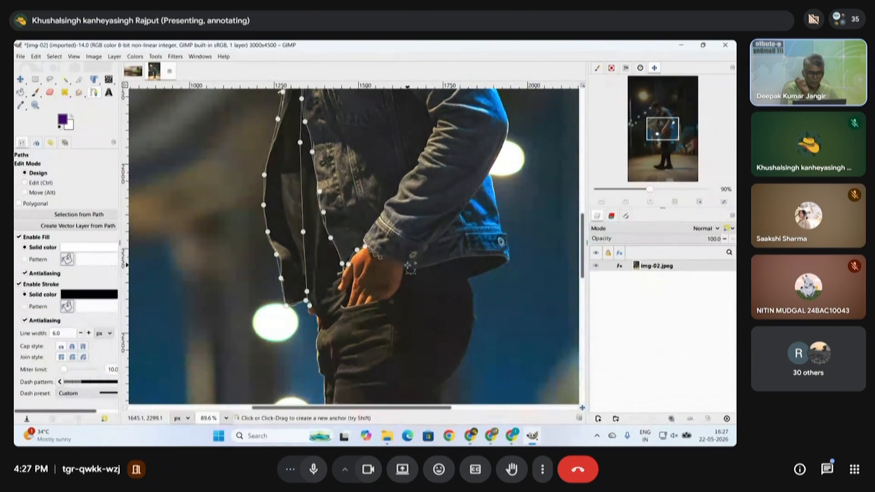
left_click(408, 265)
left_click_drag(442, 264, 509, 254)
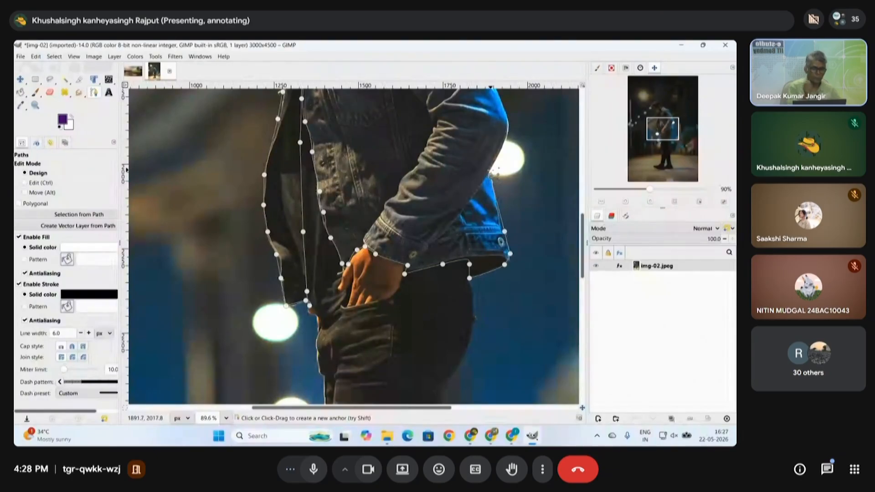
- Trace the path up the jacket's back and sleeve edge and over the shoulder to the collar
scroll(502, 219, "up", 5)
left_click(508, 262)
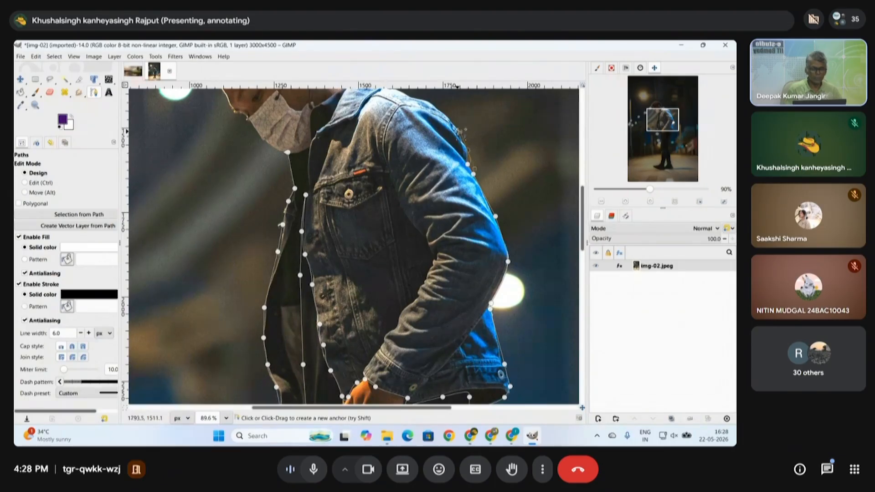
scroll(459, 270, "up", 5)
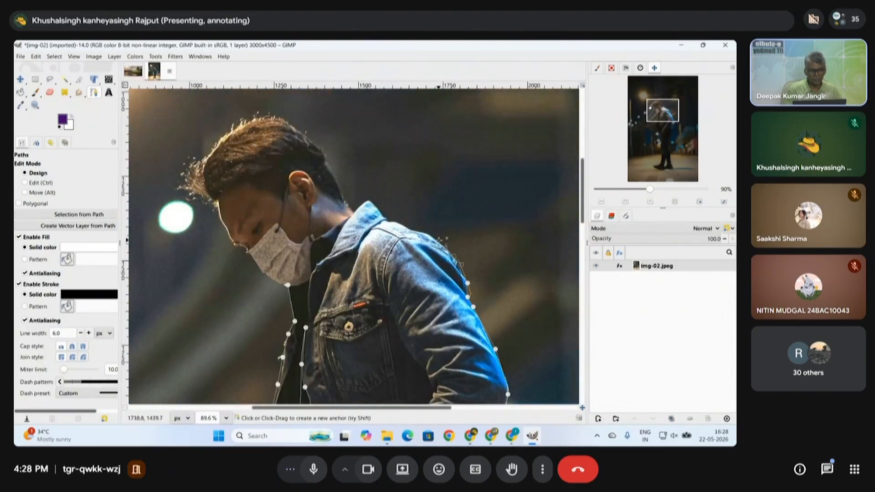
left_click(418, 231)
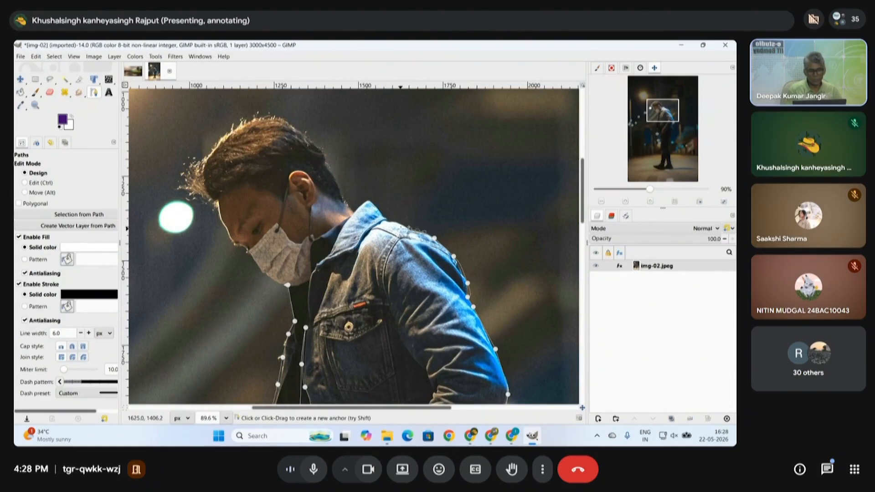
left_click(385, 221)
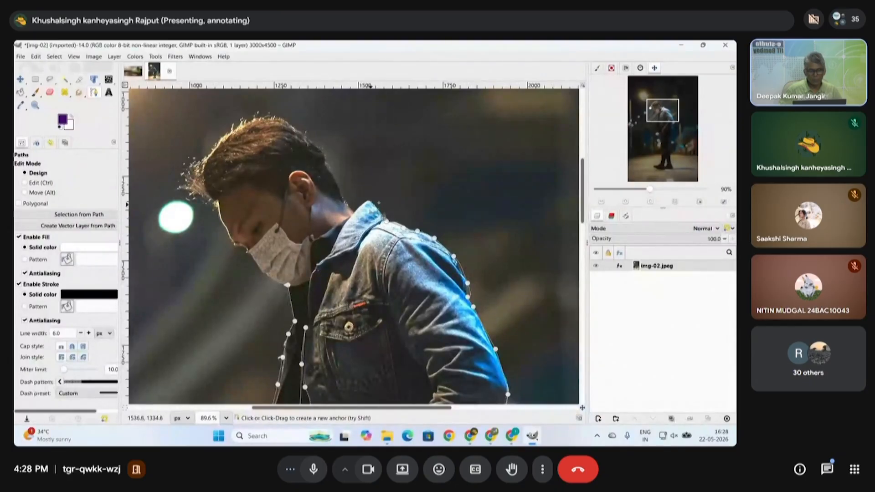
- Add path anchors over the collar's peak and down its inner edge towards the mask
left_click(371, 202)
left_click(349, 221)
left_click(338, 241)
left_click(329, 252)
left_click(318, 263)
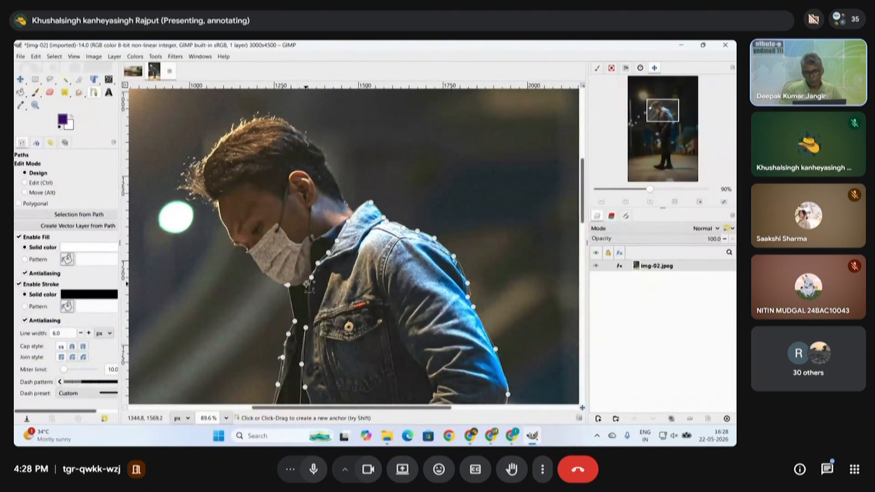
- Close the jacket path at its starting anchor below the mask and turn it into a selection
left_click(295, 287)
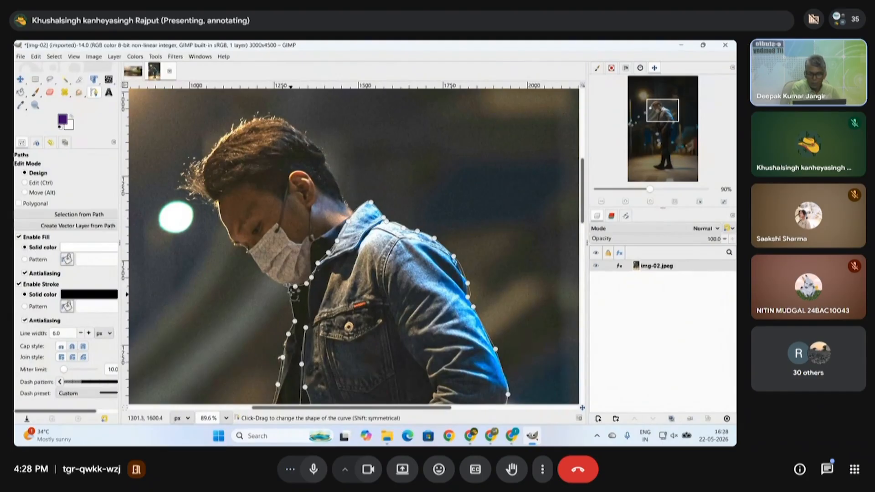
right_click(288, 285)
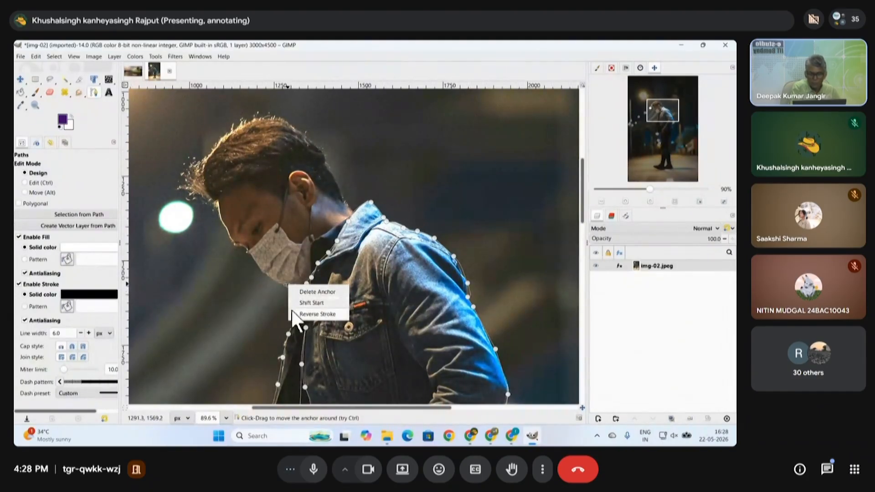
left_click(286, 284)
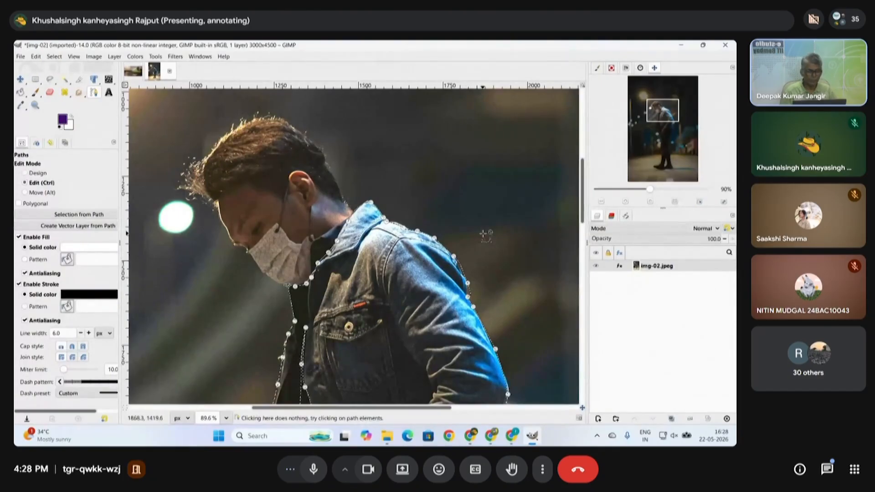
scroll(486, 232, "down", 7)
scroll(401, 269, "right", 3)
scroll(400, 267, "up", 2)
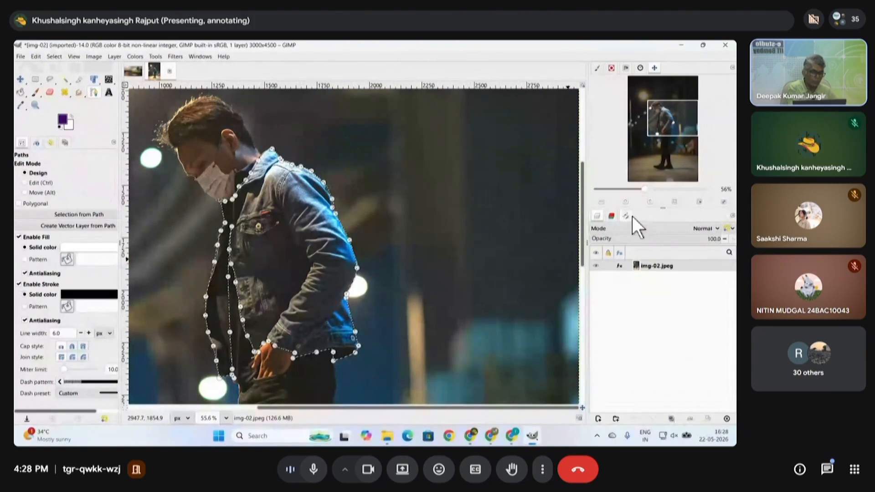
- Rename the jacket outline path as jacket
key("ctrl")
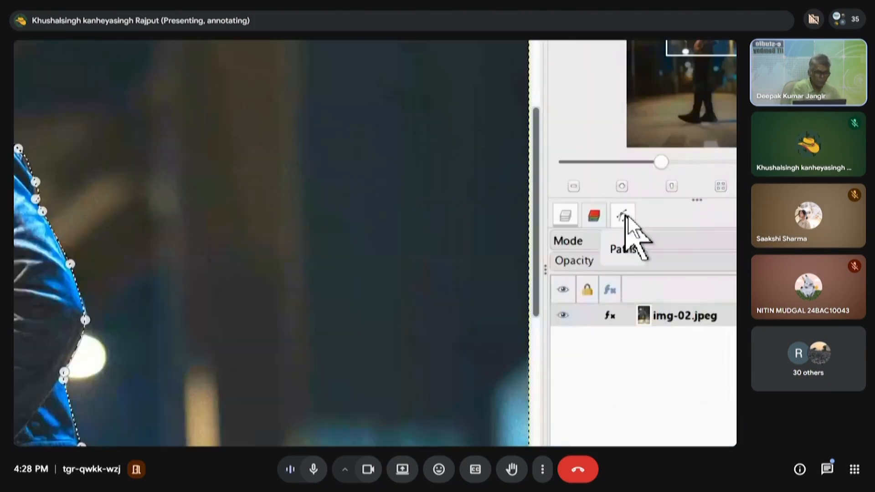
left_click(627, 216)
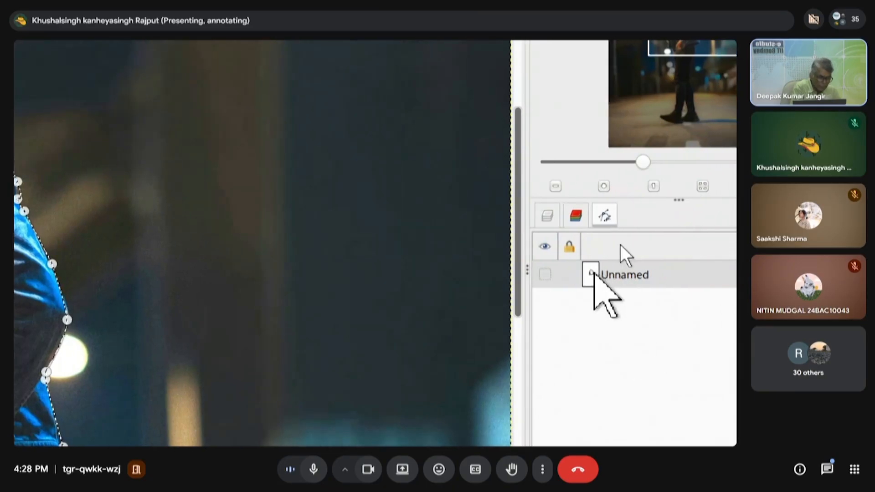
double_click(597, 275)
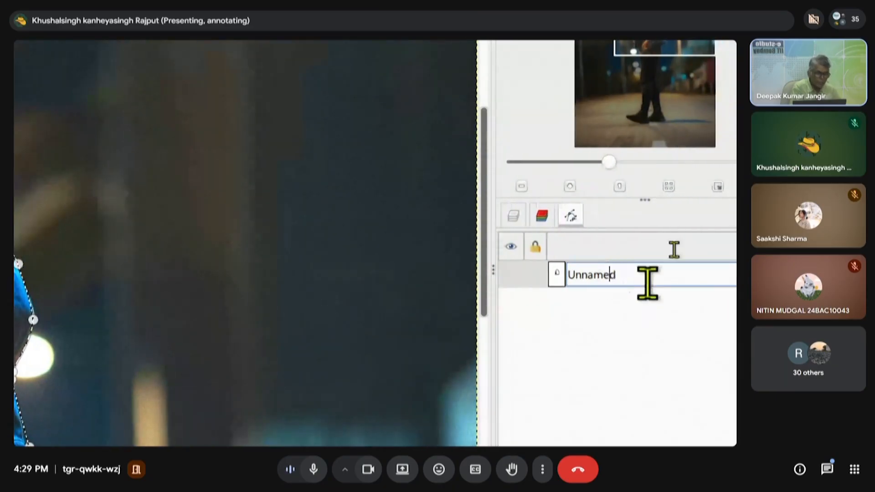
type("ja")
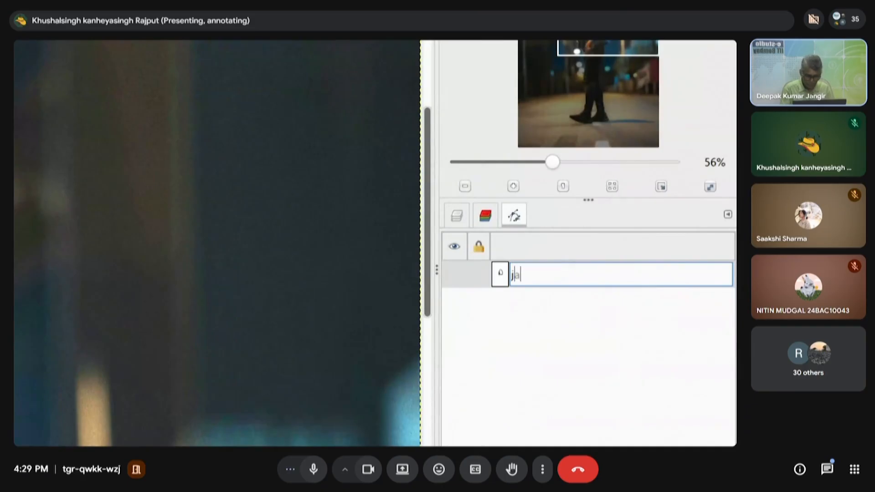
type("cke")
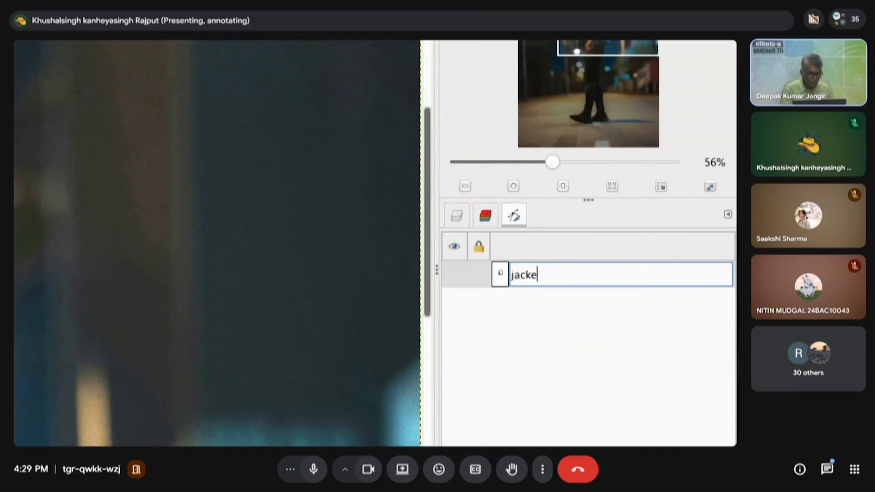
type("t")
key("Return")
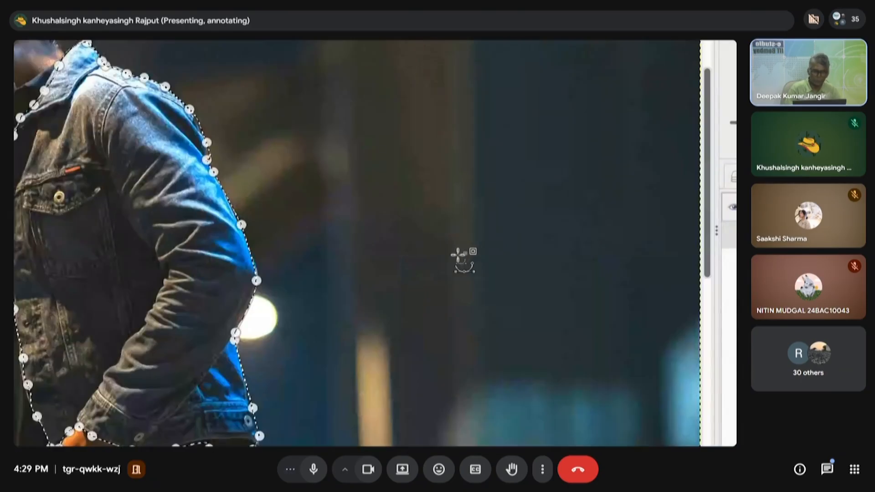
scroll(460, 258, "down", 3)
scroll(460, 256, "down", 5)
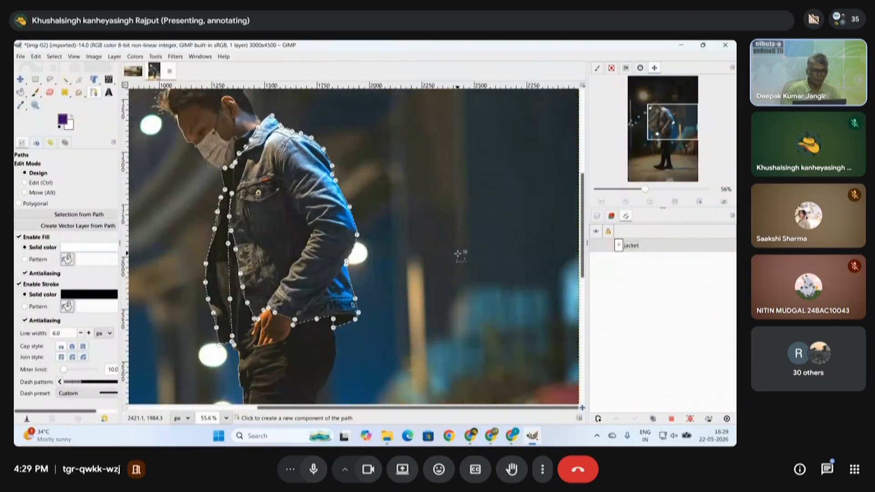
scroll(461, 257, "down", 2)
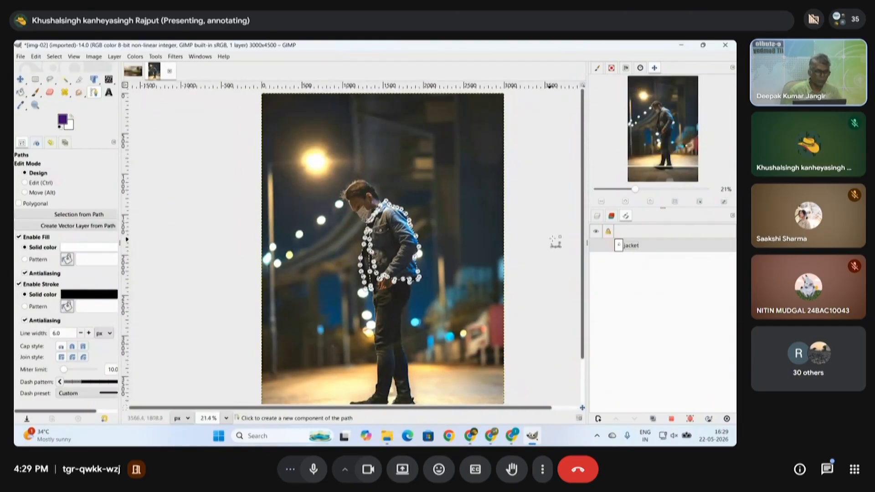
left_click(54, 56)
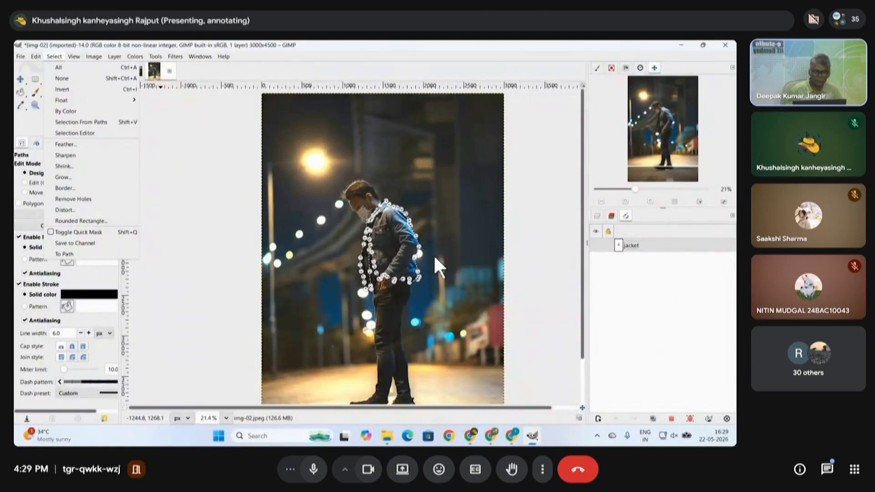
left_click(485, 253)
scroll(401, 263, "up", 4)
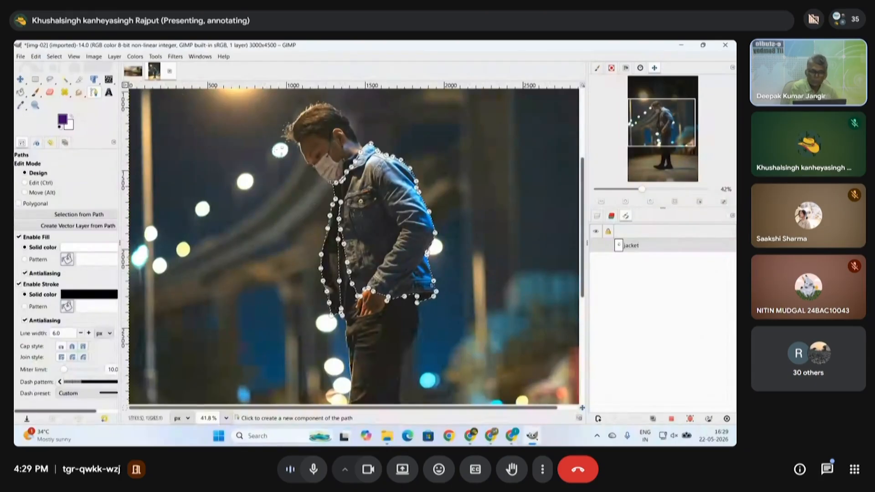
- Start Color Balance on the selected jacket and try midtones of Cyan–Red 43.8, Magenta–Green -62.5 and Yellow–Blue -65.6
left_click(100, 57)
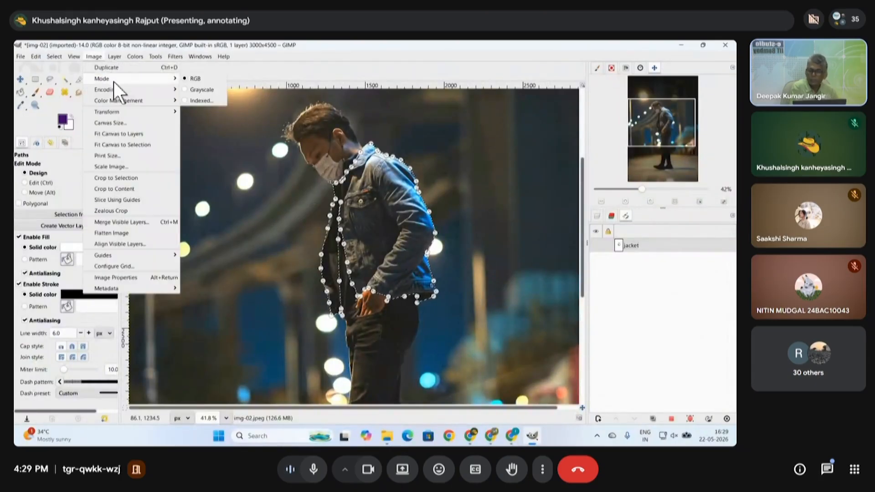
left_click(142, 68)
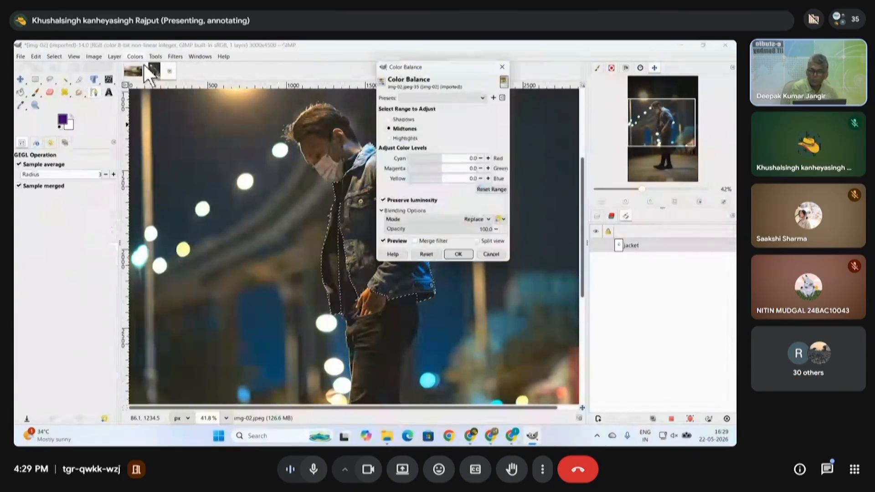
left_click_drag(450, 67, 531, 107)
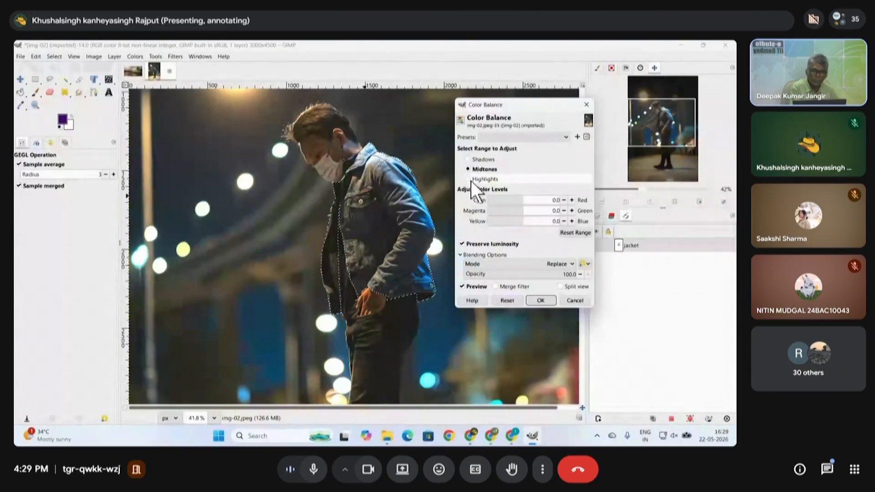
mouse_move(518, 211)
left_mouse_down()
mouse_move(504, 212)
mouse_move(520, 200)
left_mouse_up()
left_click(533, 200)
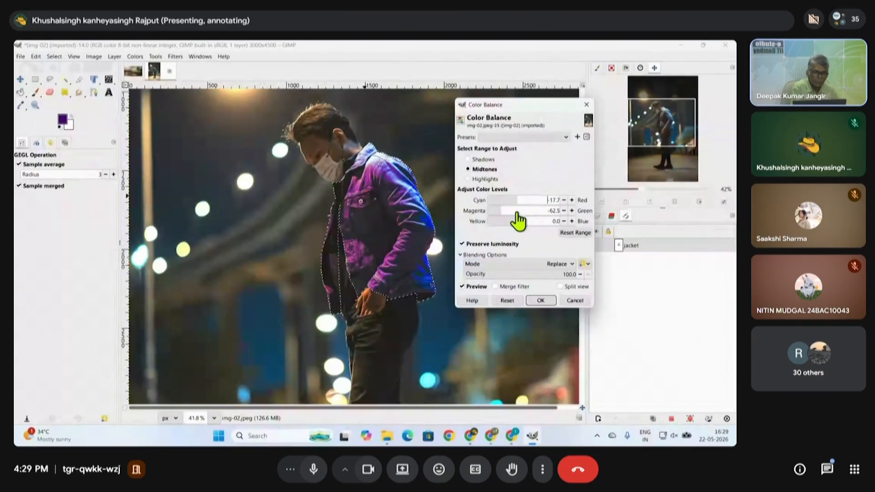
left_click_drag(529, 222, 545, 201)
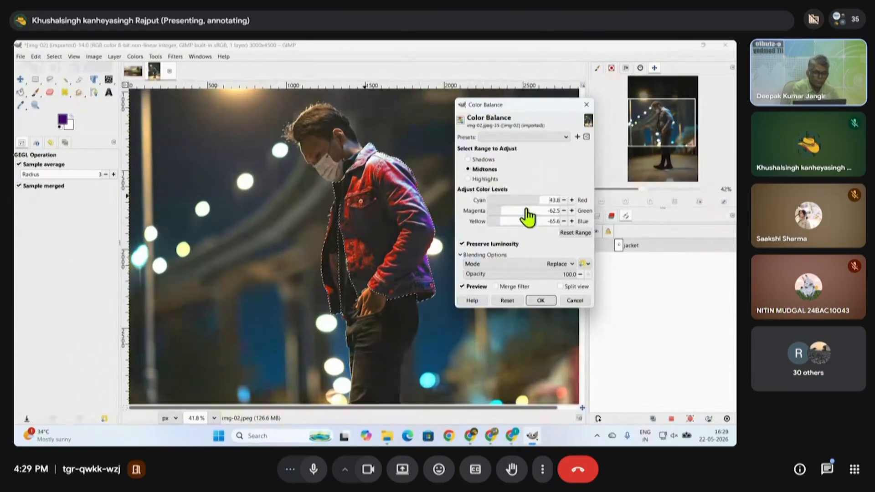
- Turn the jacket green with midtone levels of Cyan–Red -74.0, Magenta–Green 25.0 and Yellow–Blue -46.9
left_click(527, 210)
left_click(506, 221)
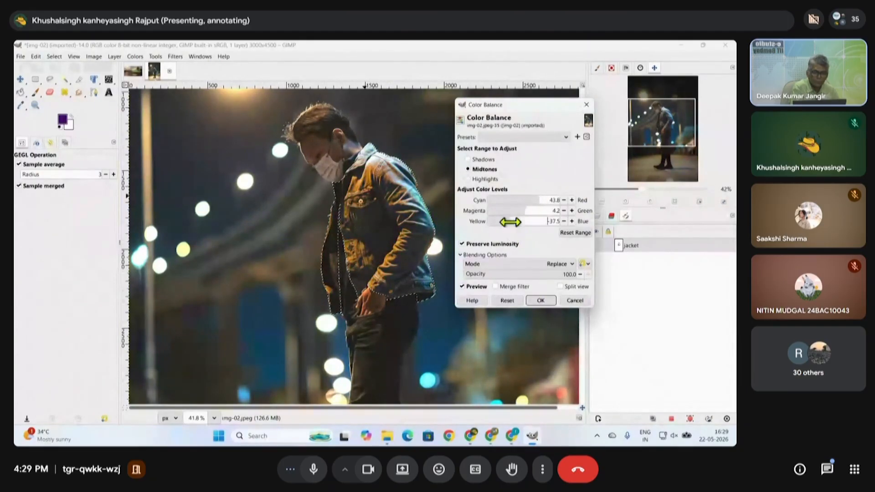
left_click(506, 201)
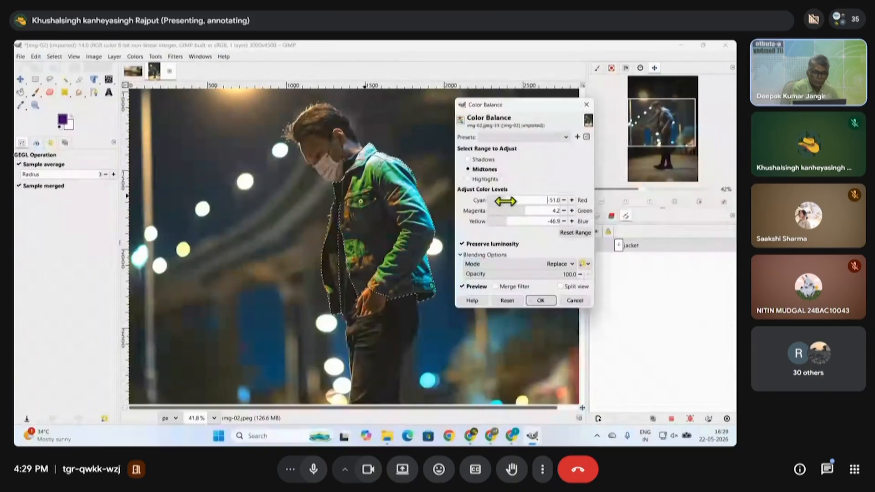
left_click_drag(503, 201, 497, 201)
left_click(533, 212)
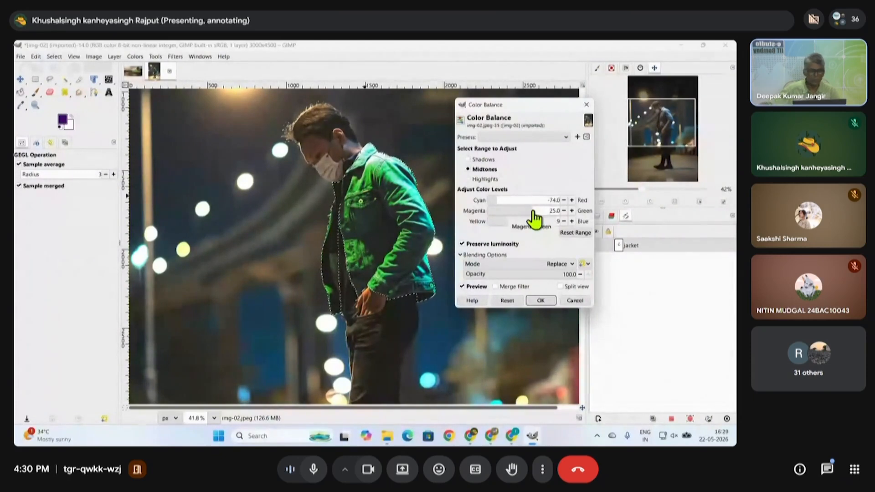
left_click_drag(533, 214, 531, 216)
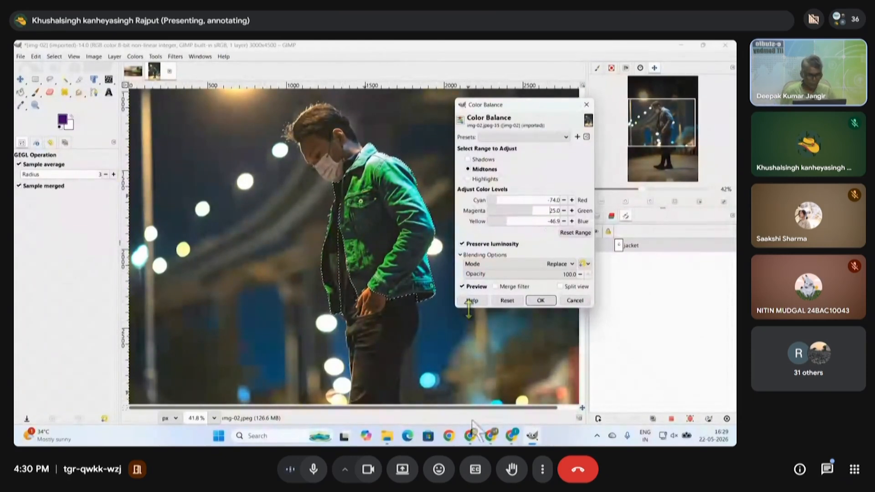
- Switch to the Google Meet window and briefly mute the microphone
mouse_move(499, 438)
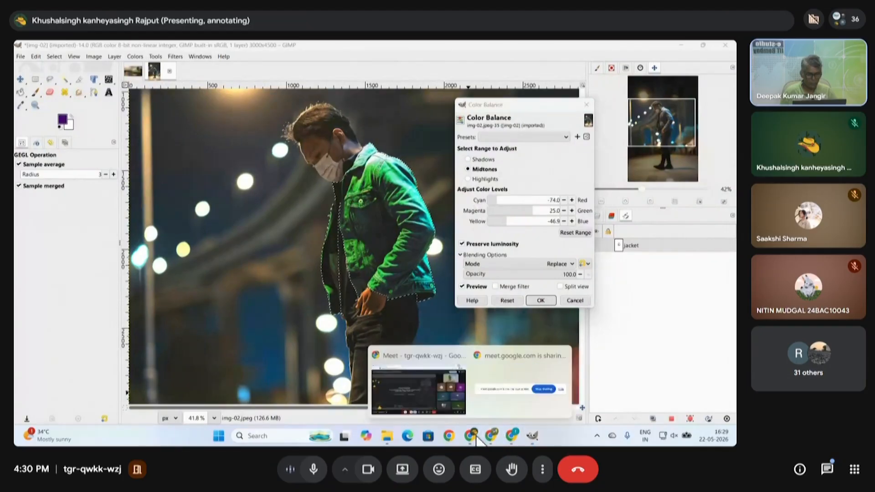
left_click(396, 404)
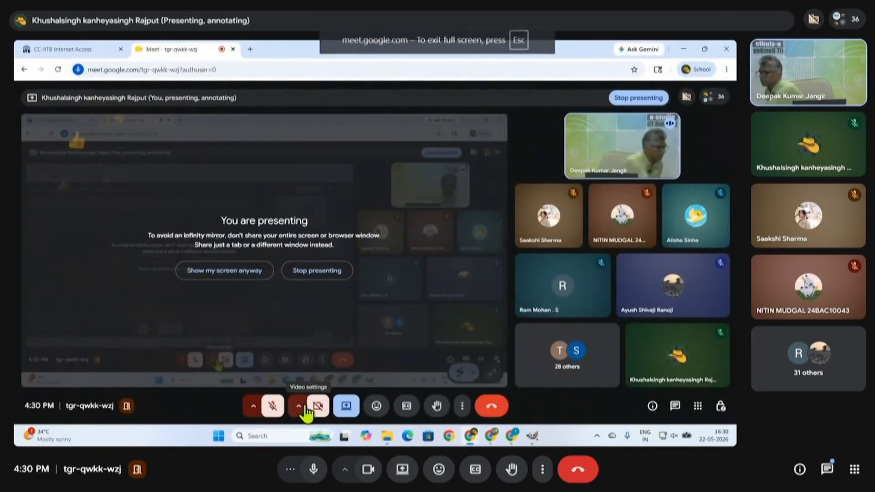
left_click(314, 469)
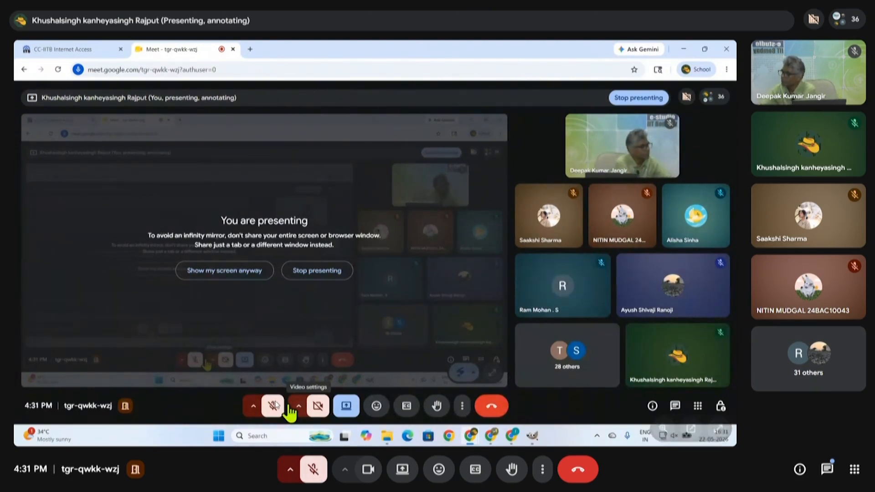
left_click(314, 470)
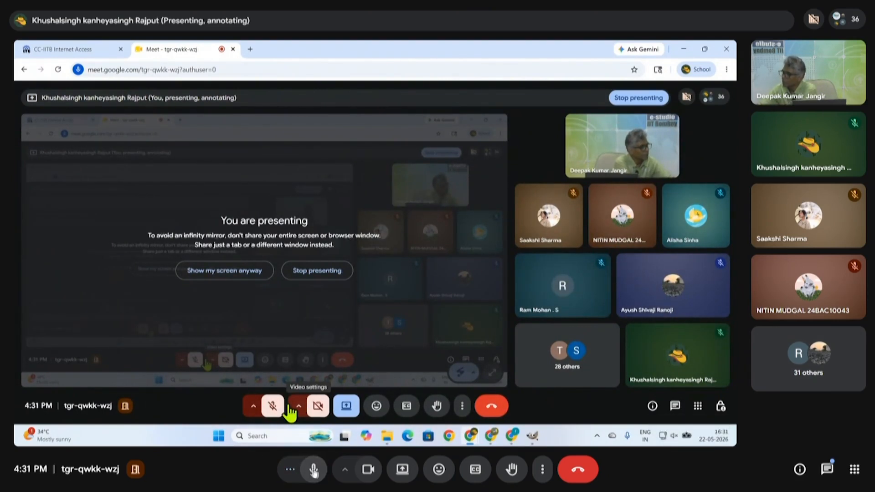
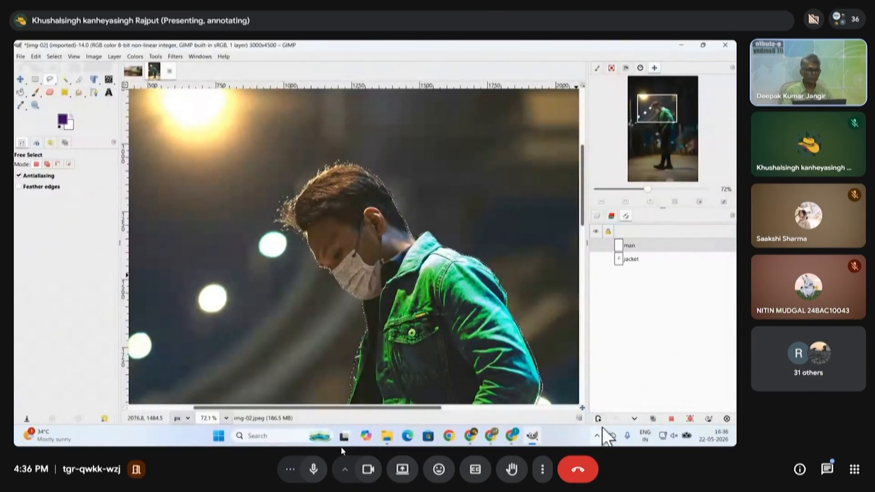
- Copy the selected man from the img-02.jpeg layer and paste him as a new layer
right_click(619, 246)
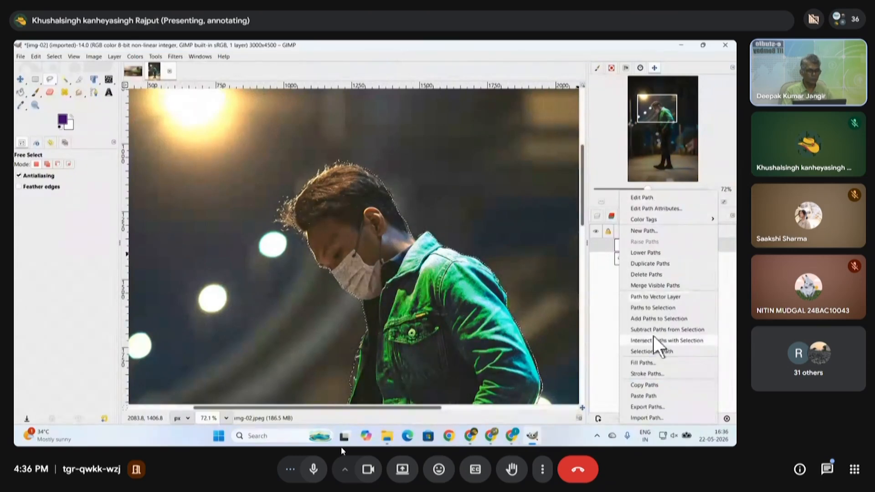
left_click(308, 213)
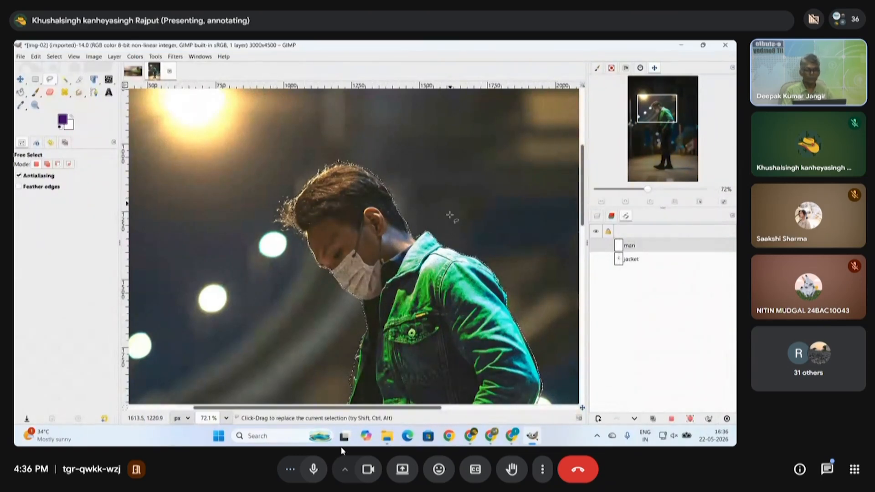
scroll(450, 246, "down", 4)
scroll(410, 319, "down", 1)
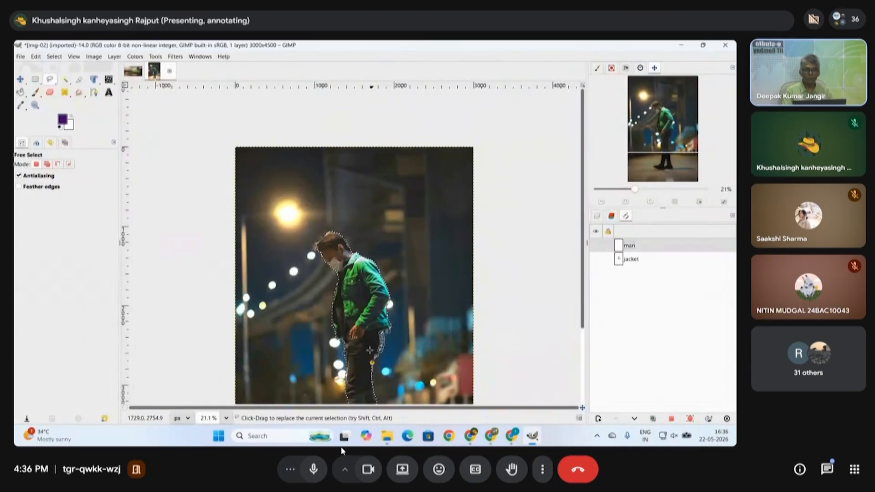
scroll(370, 350, "down", 2)
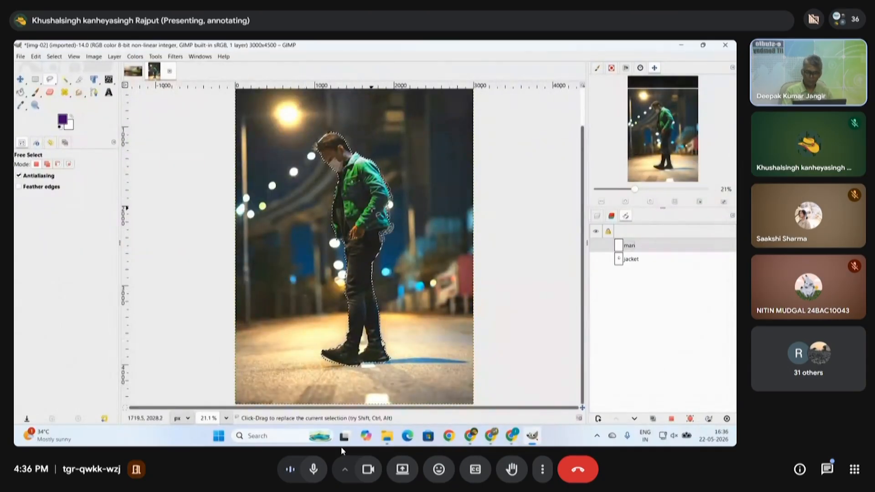
left_click(598, 217)
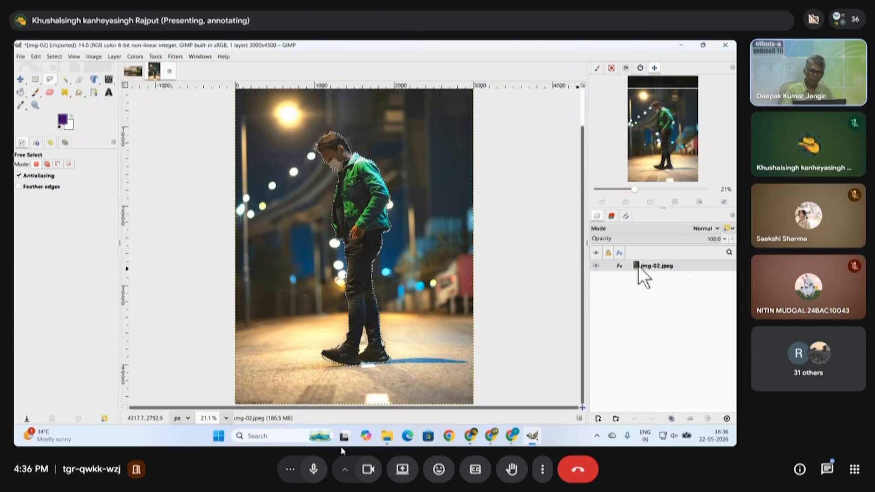
key("ctrl+c")
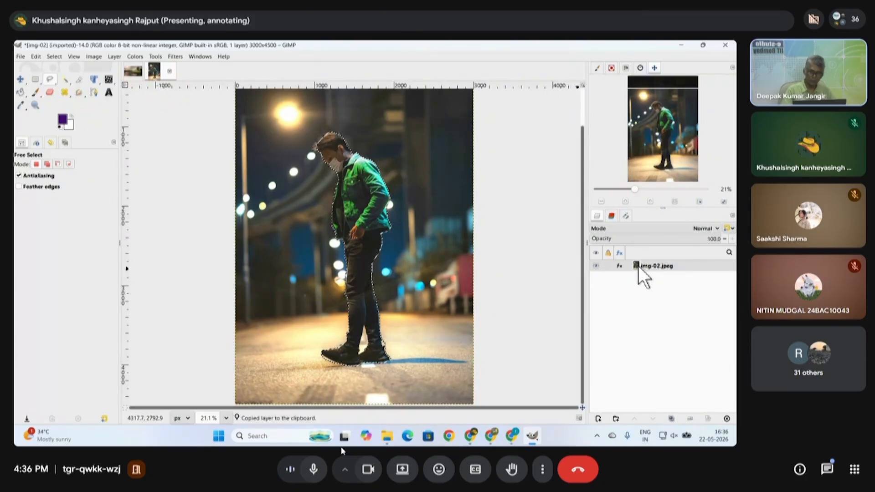
key("ctrl+v")
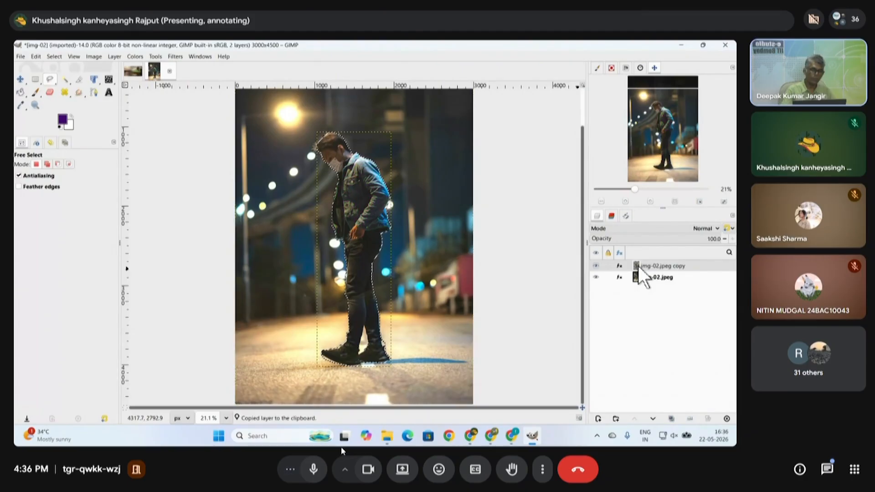
- Make img-02.jpeg the active layer and hide the pasted copy, toggling both layers' visibility to compare them
left_click(638, 277)
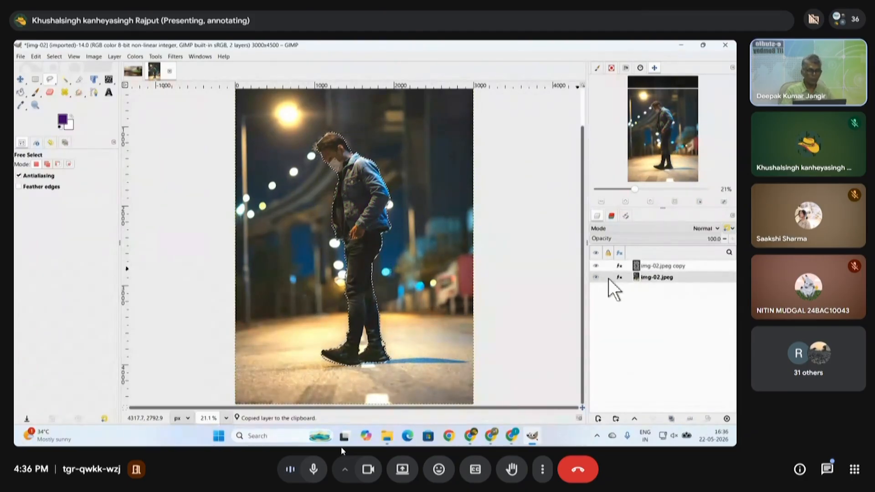
left_click(595, 265)
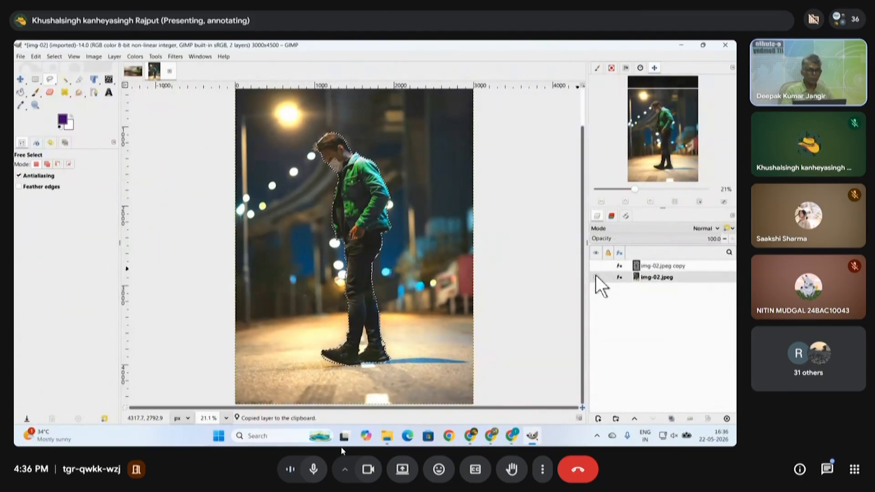
left_click(596, 277)
left_click(595, 266)
left_click(595, 266)
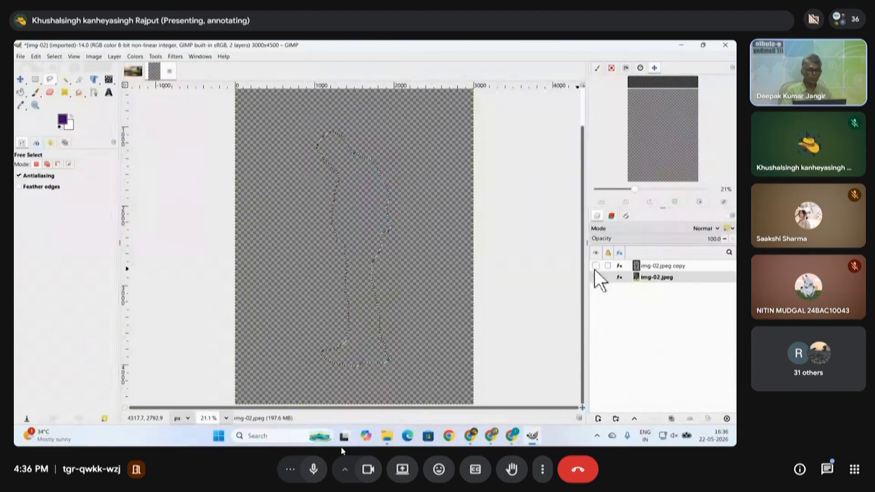
left_click(595, 277)
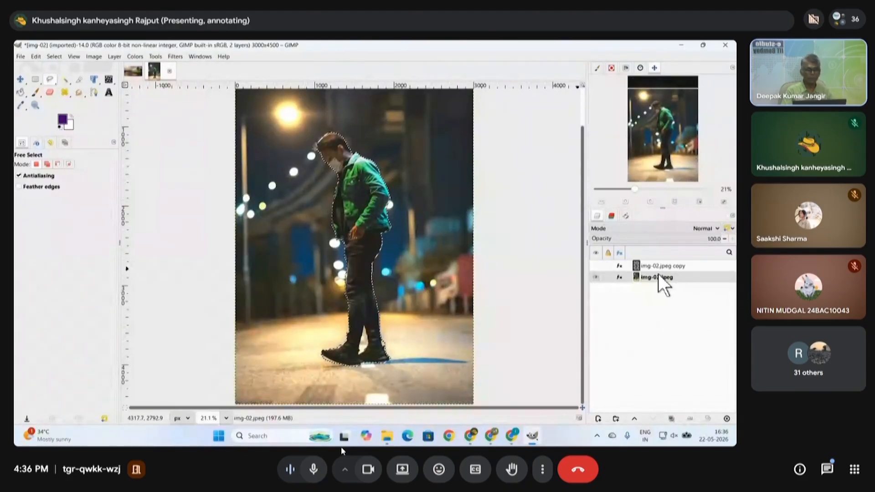
- Clear the selection and apply a Gaussian Blur of 55.66 in X and Y to the img-02.jpeg layer
key("ctrl+shift+a")
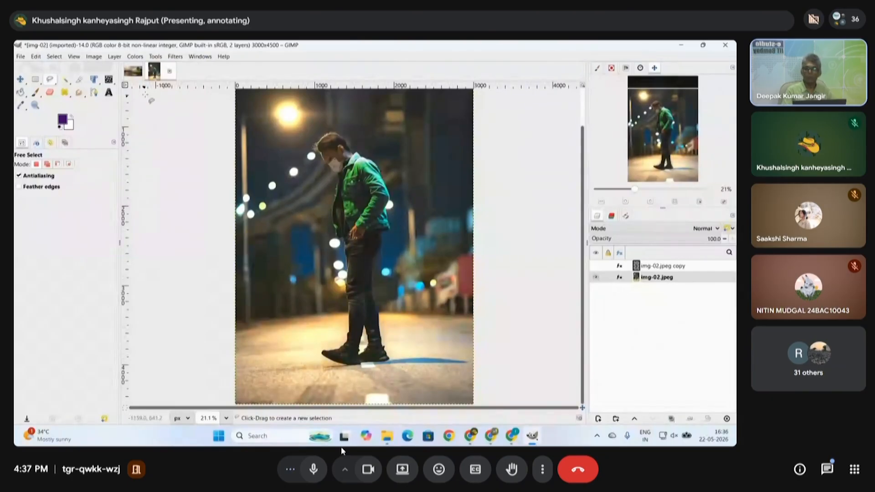
left_click(174, 57)
mouse_move(196, 112)
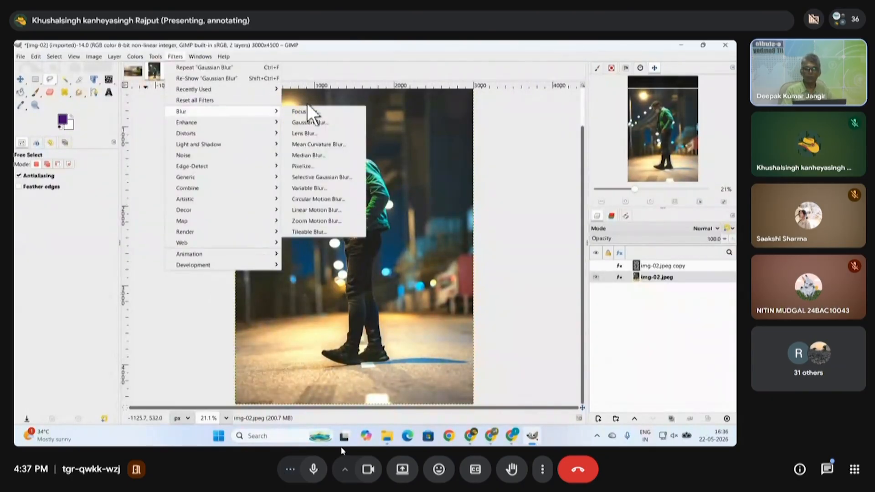
left_click(312, 122)
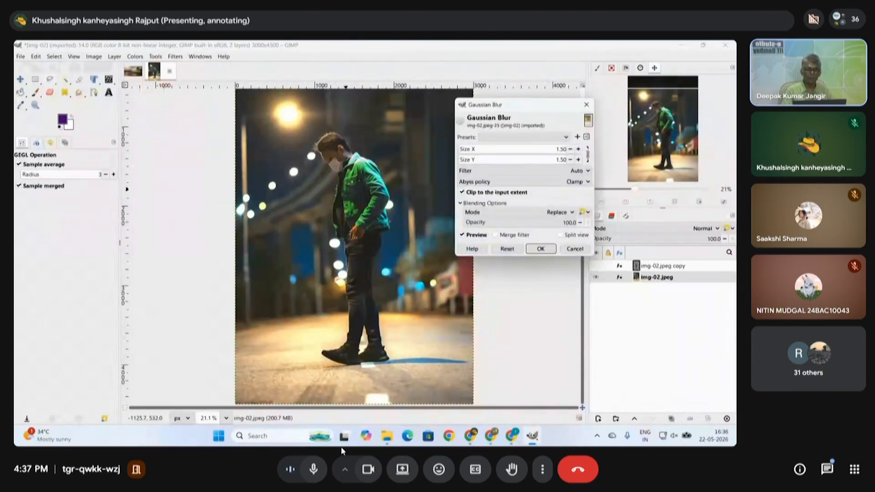
left_click_drag(497, 155, 524, 155)
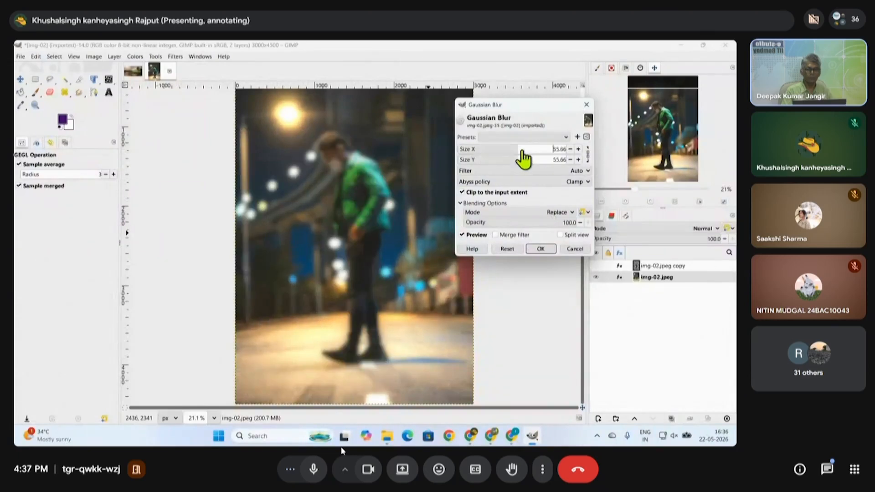
left_click(541, 248)
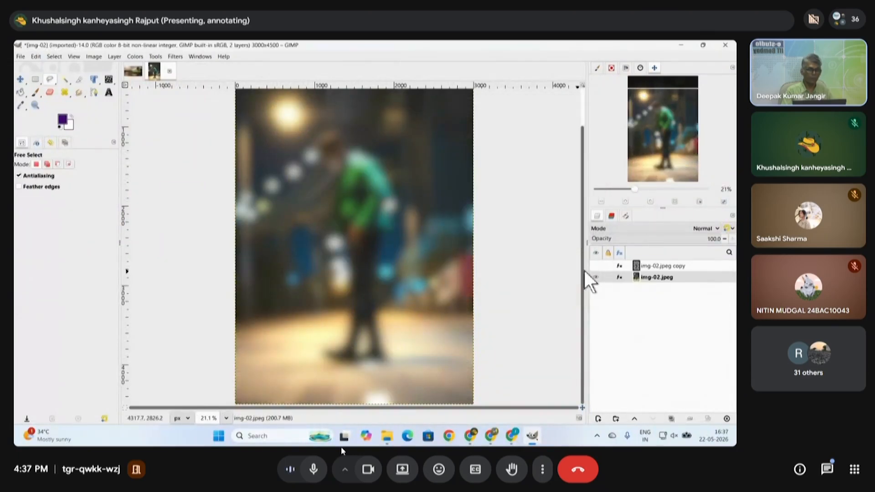
- Show the img-02.jpeg copy layer so the sharp man sits over the blurred background
left_click(596, 266)
scroll(398, 265, "down", 4)
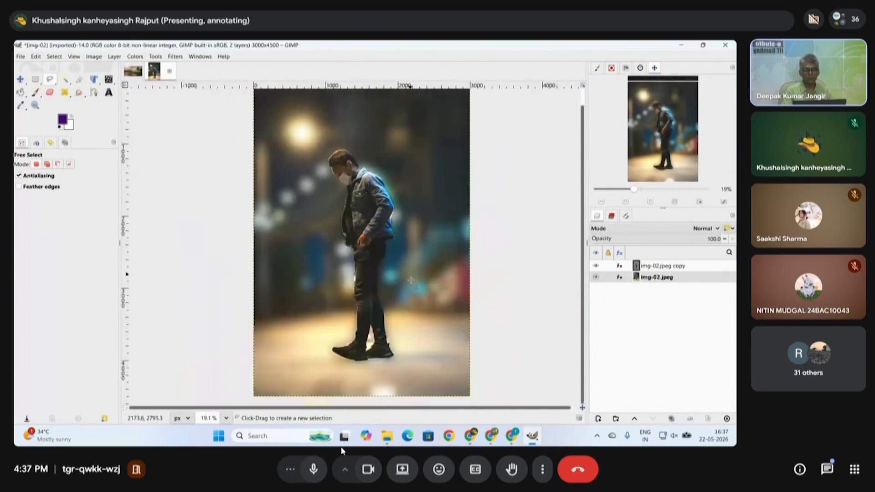
scroll(397, 264, "up", 2)
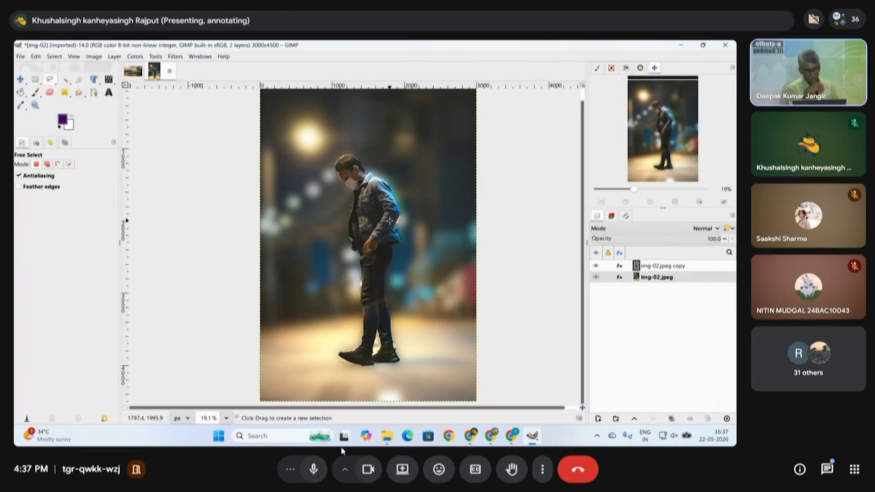
- Switch to the Google Meet window
mouse_move(490, 441)
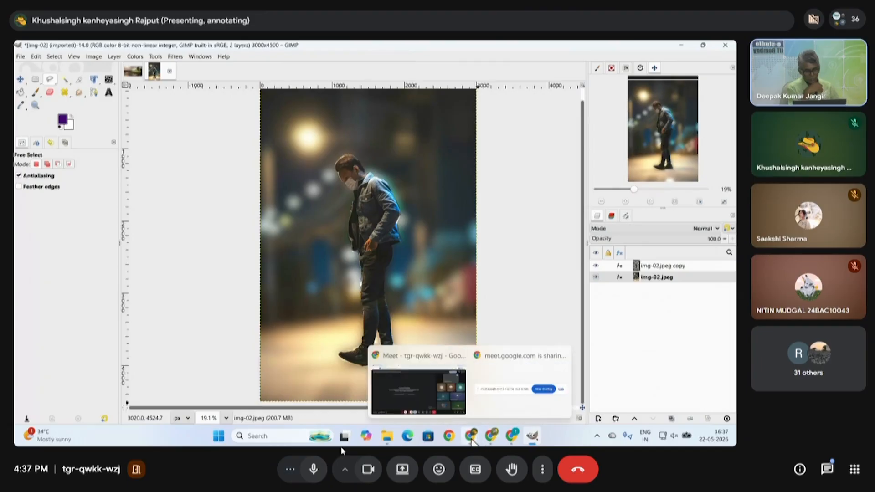
left_click(430, 399)
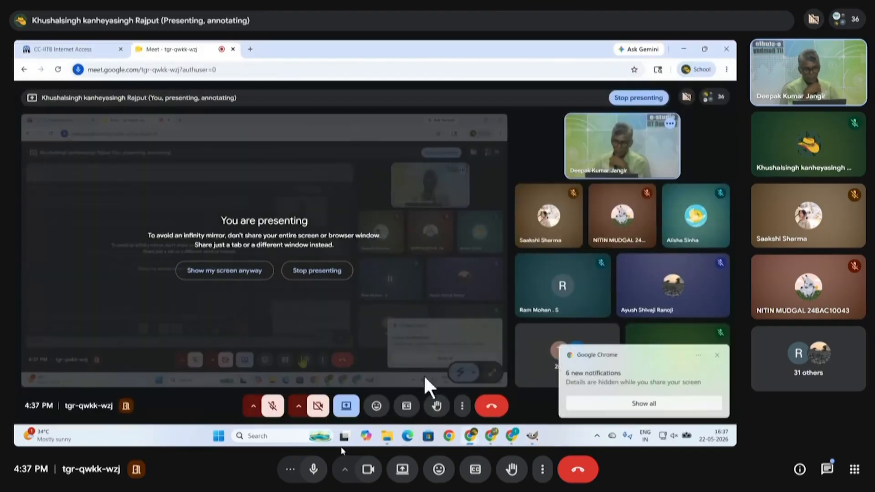
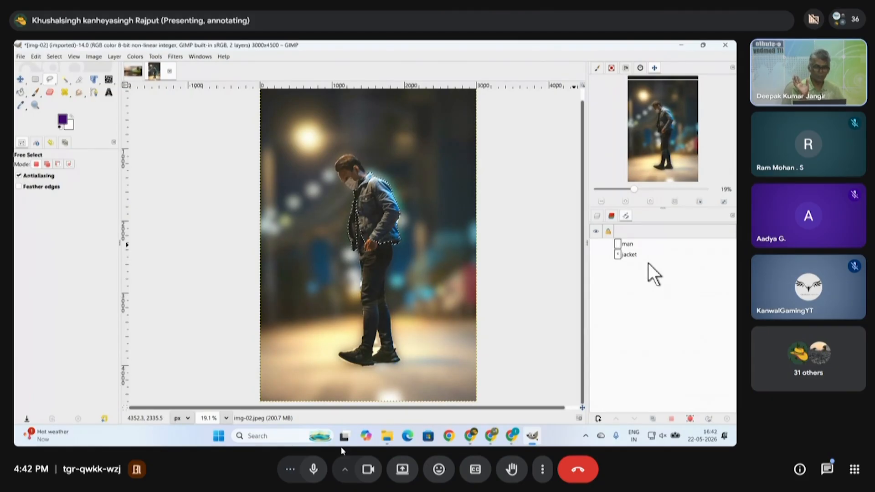
- Make the man path visible, lock it, and clear the jacket selection with the Paths tool active
left_click(620, 253)
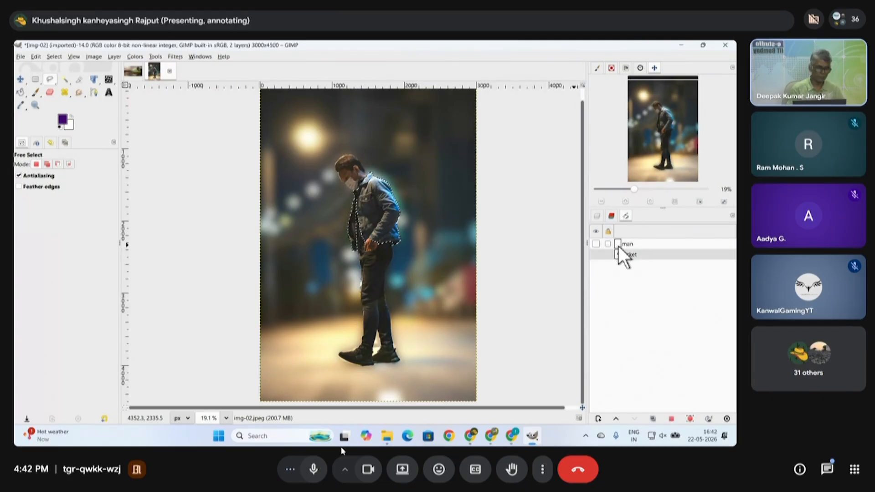
left_click(596, 244)
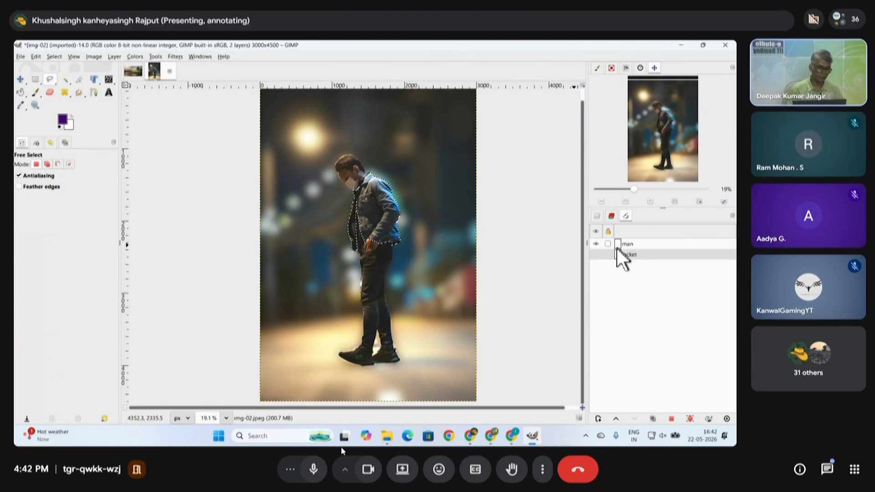
left_click(618, 245)
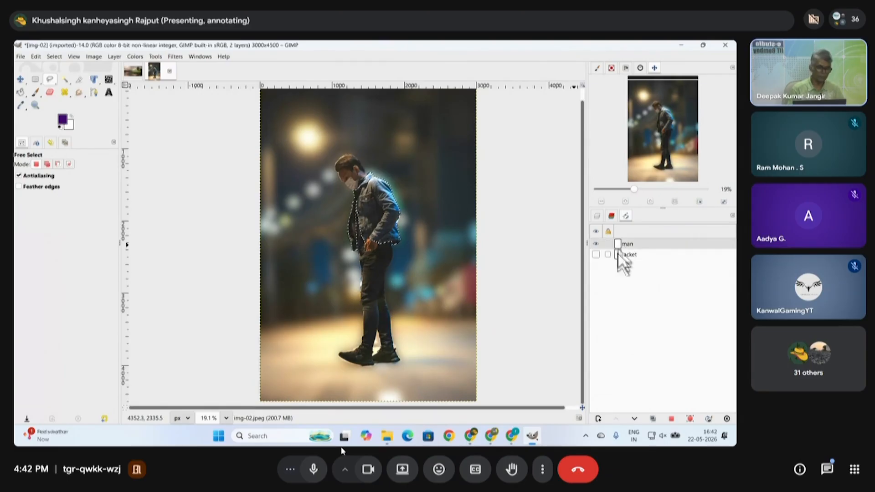
key("b")
key("ctrl")
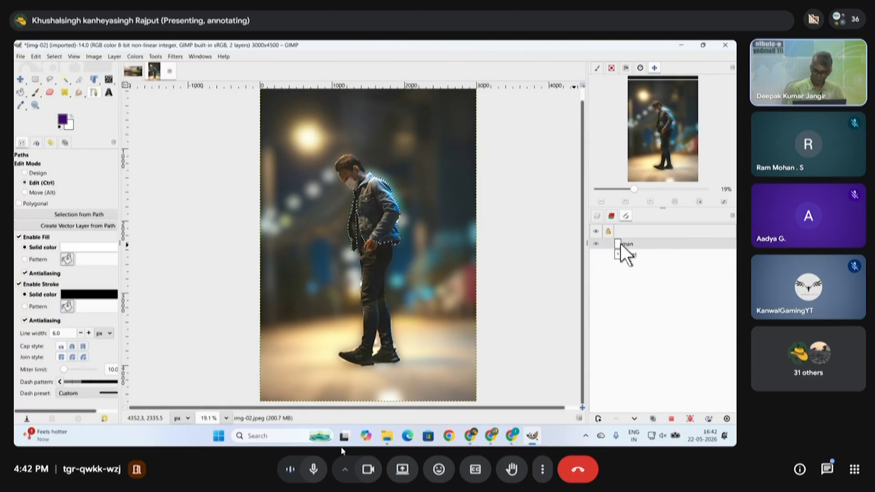
key("alt")
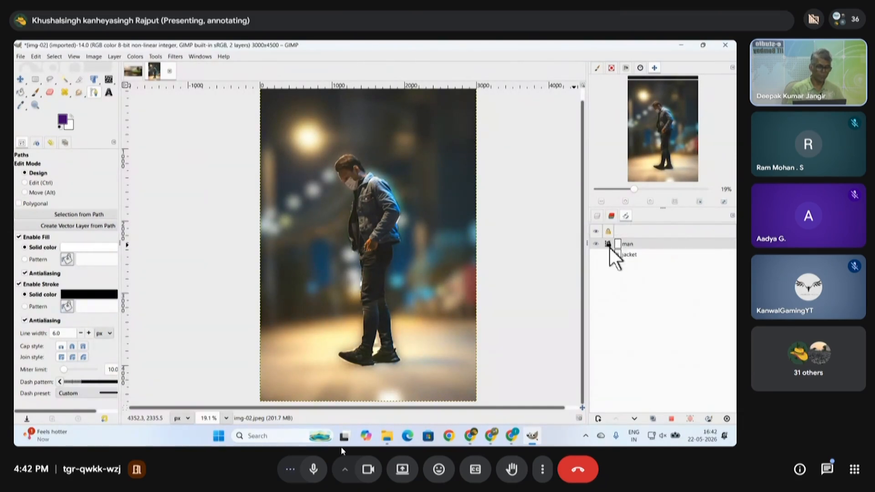
- Display the jacket path's anchor points around the jacket and convert that path to a selection
left_click(623, 257)
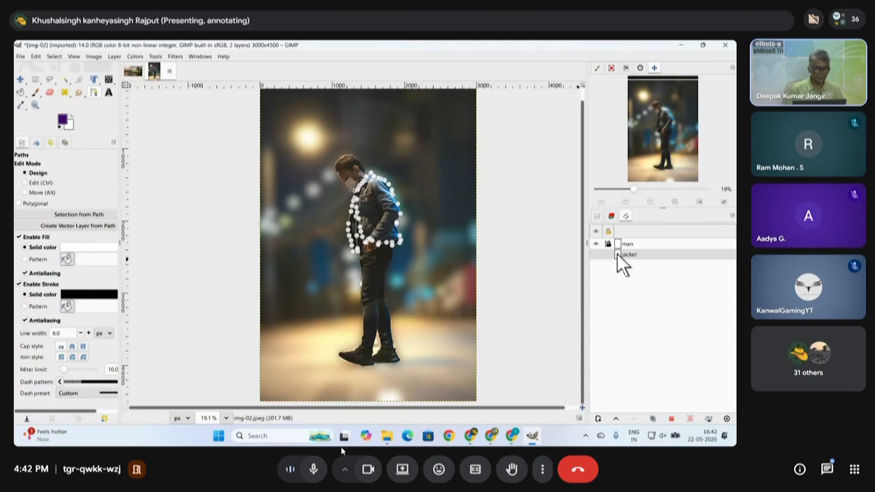
scroll(374, 254, "up", 1)
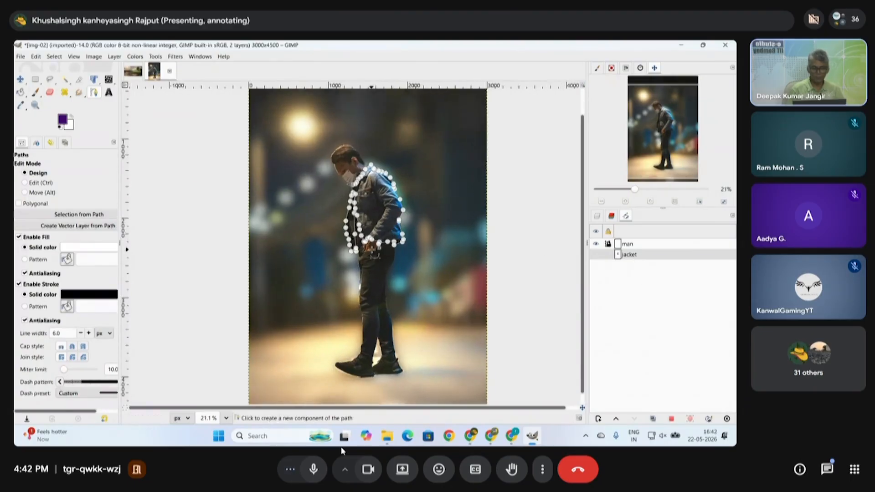
scroll(374, 254, "up", 4)
scroll(385, 263, "up", 8)
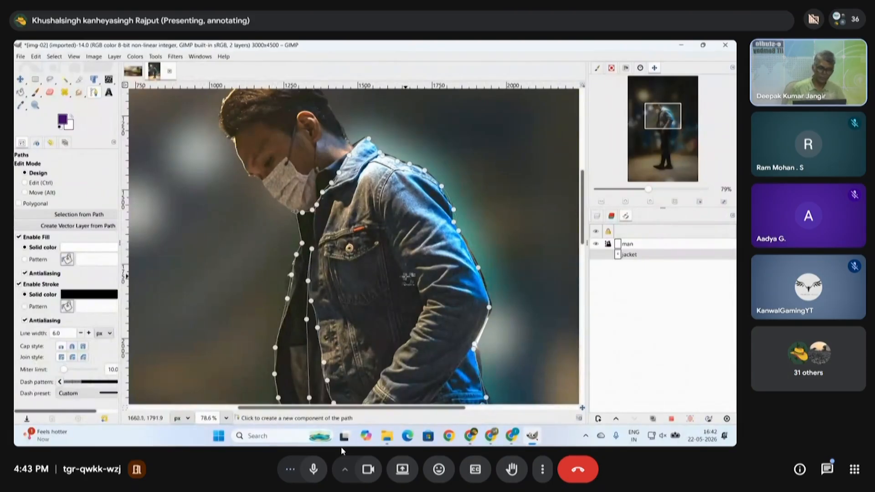
scroll(386, 313, "down", 4, "ctrl")
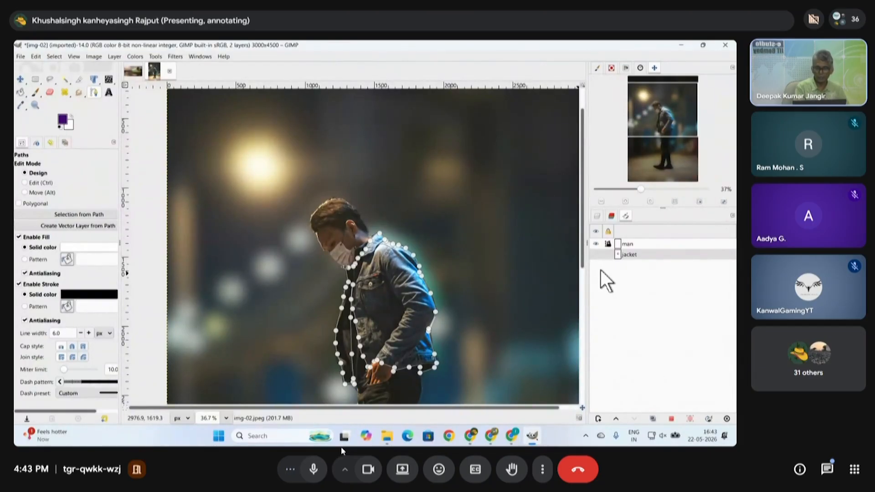
right_click(617, 254)
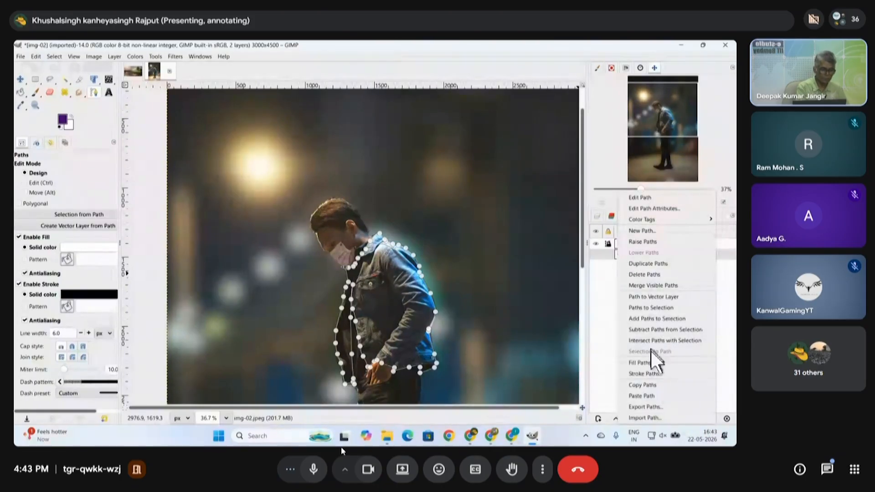
left_click(664, 307)
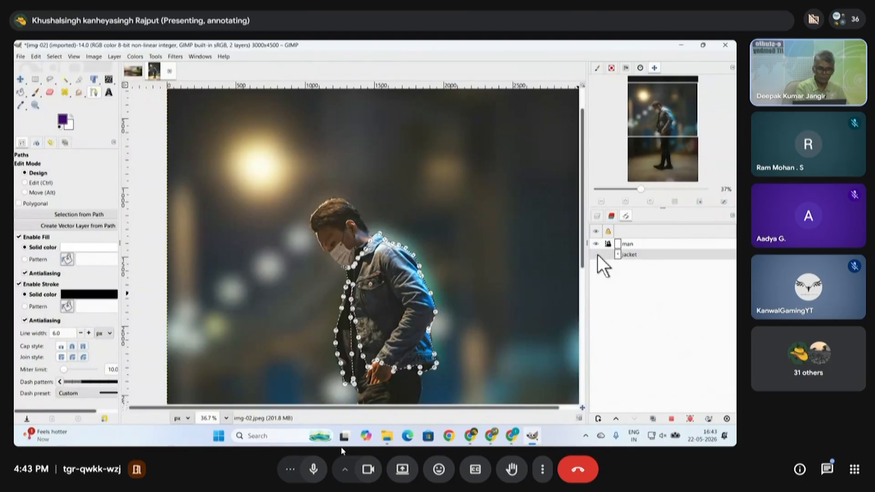
- Select the man path and make img-02.jpeg copy the active layer
left_click(625, 244)
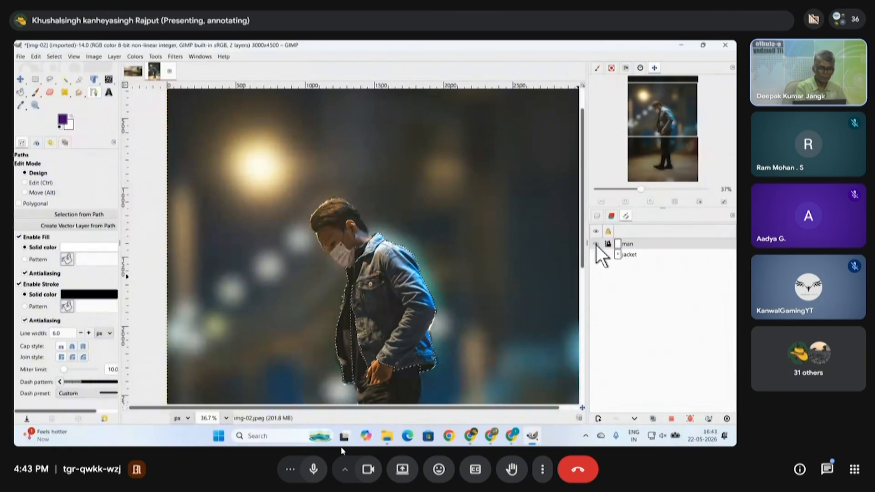
left_click(597, 216)
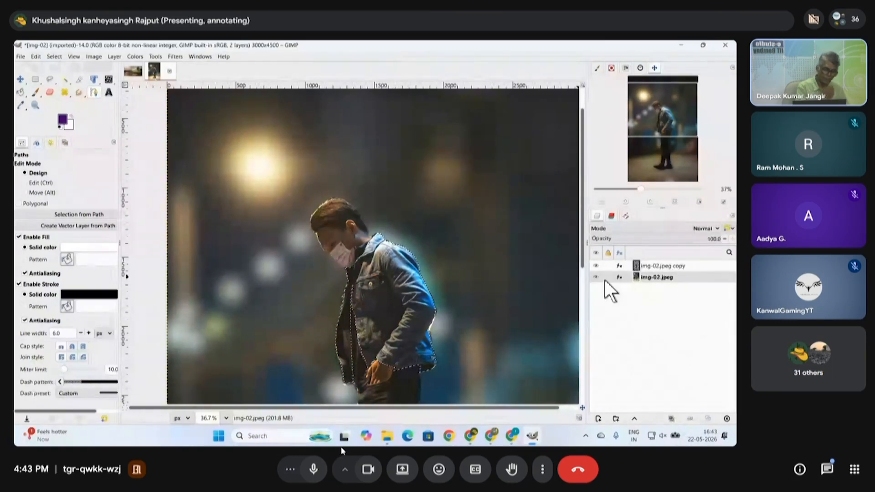
left_click_drag(638, 267, 643, 279)
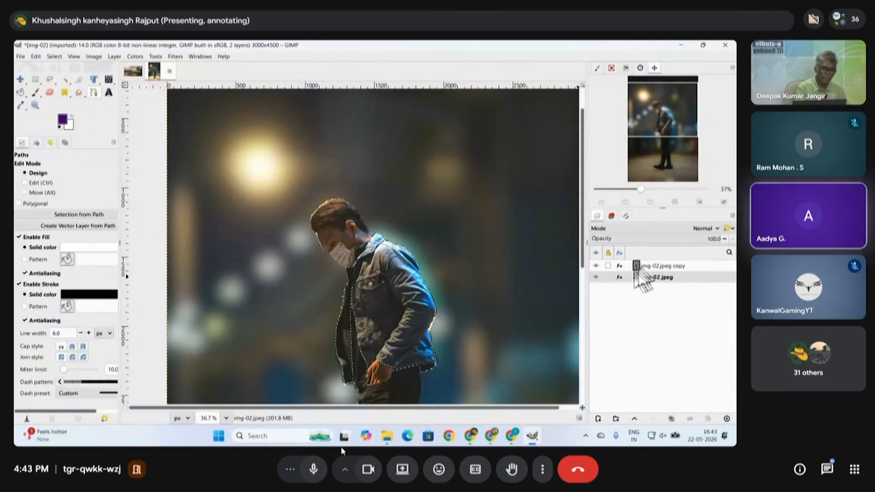
left_click(649, 267)
left_click(649, 274)
left_click(650, 267)
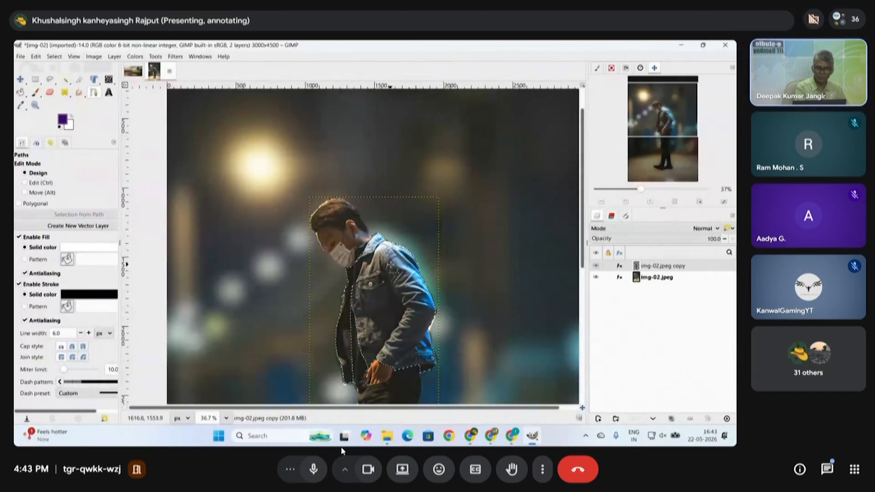
- Clear the jacket selection and look over the man against the blurred background
scroll(445, 341, "down", 5)
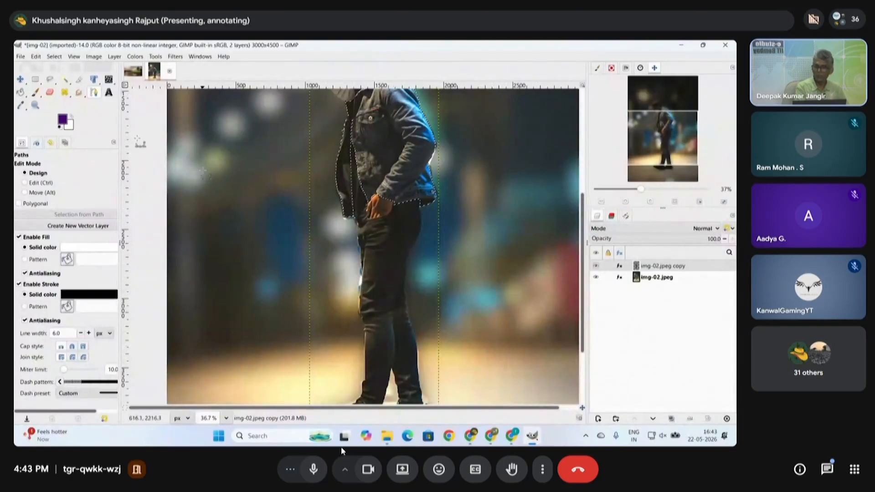
left_click(52, 56)
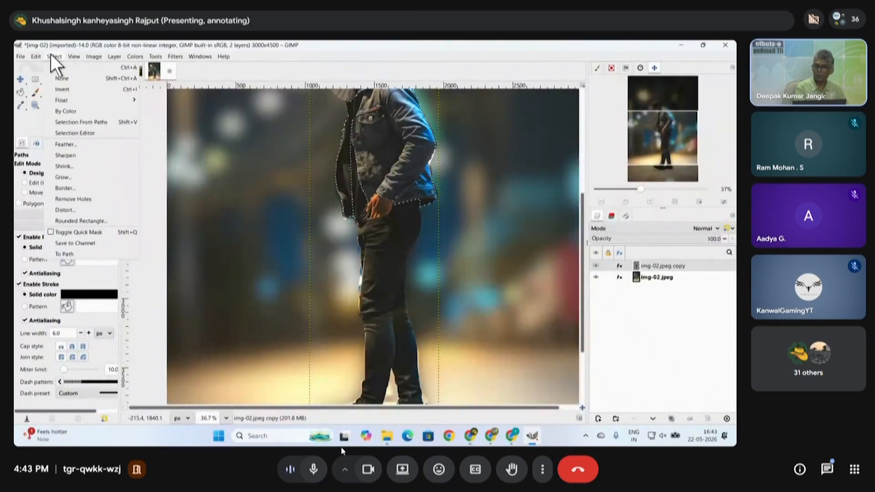
left_click(64, 79)
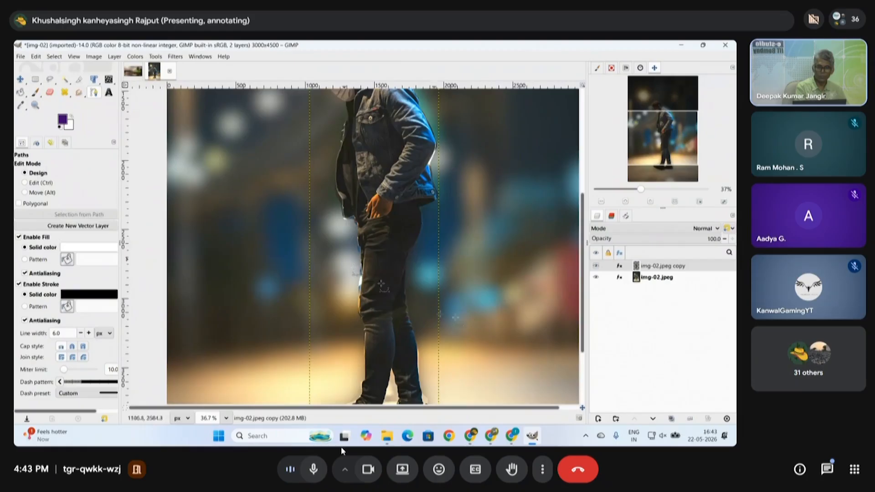
scroll(453, 273, "up", 5)
scroll(455, 288, "down", 4)
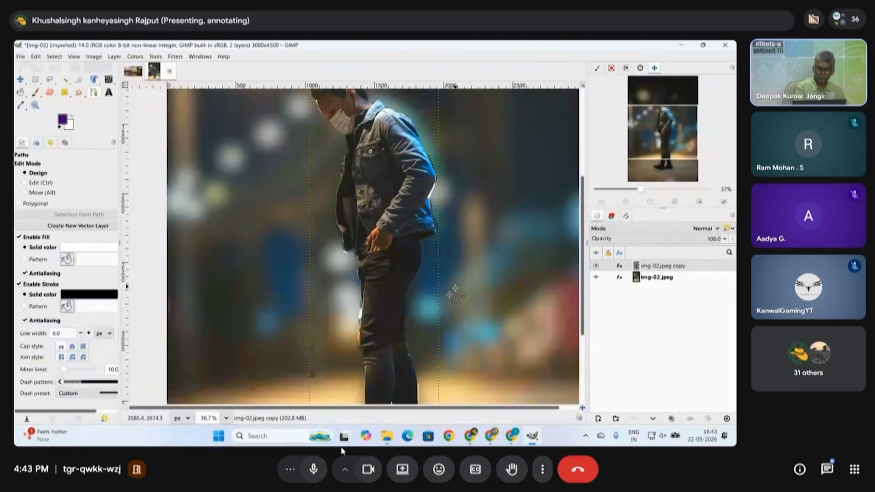
scroll(367, 219, "up", 4)
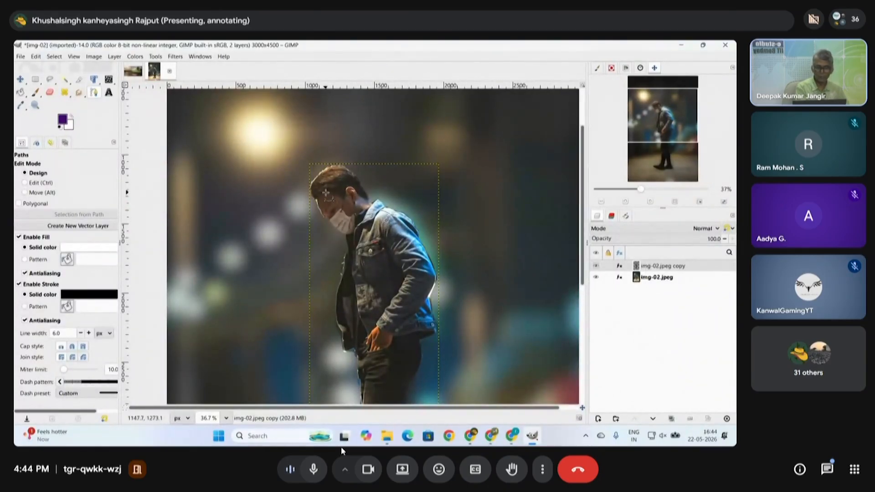
- Hide the img-02.jpeg layer and examine the cut-out man from head to shoes
left_click(596, 277)
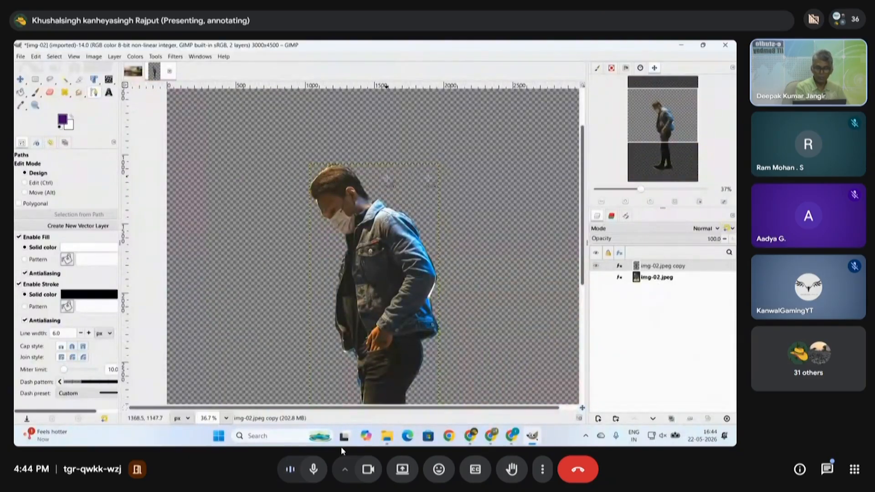
scroll(392, 325, "down", 10)
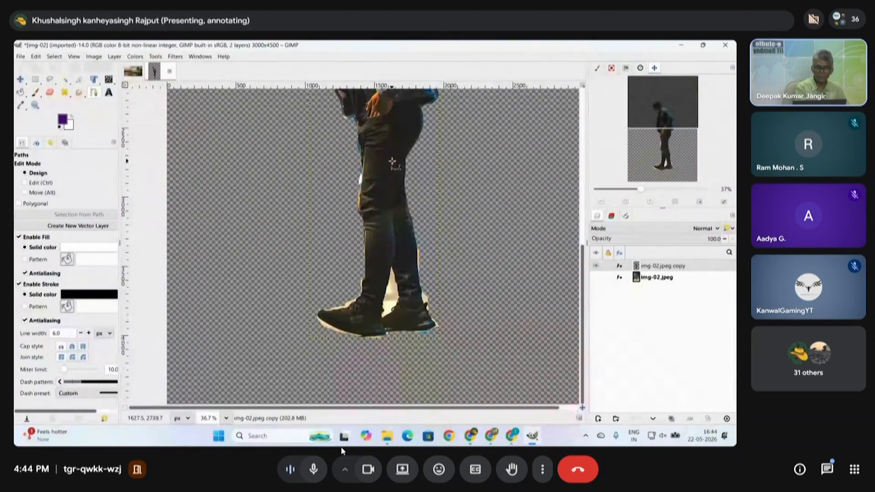
scroll(511, 236, "up", 10)
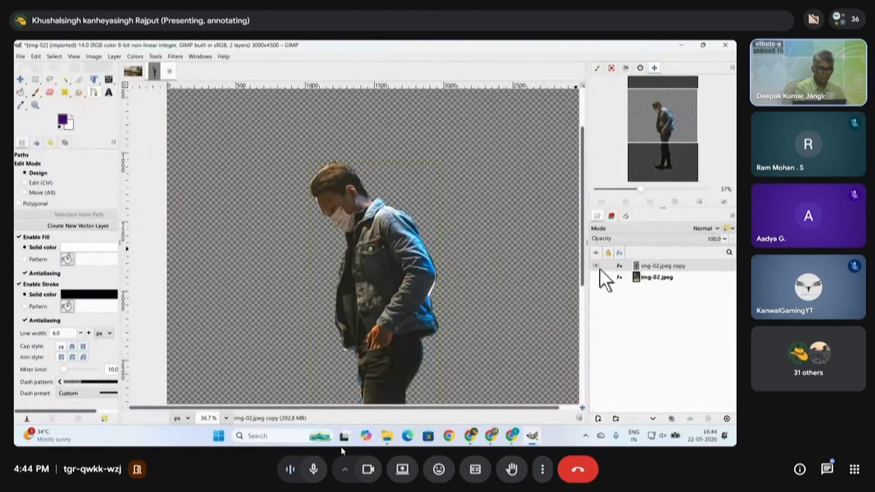
left_click(636, 267, "ctrl")
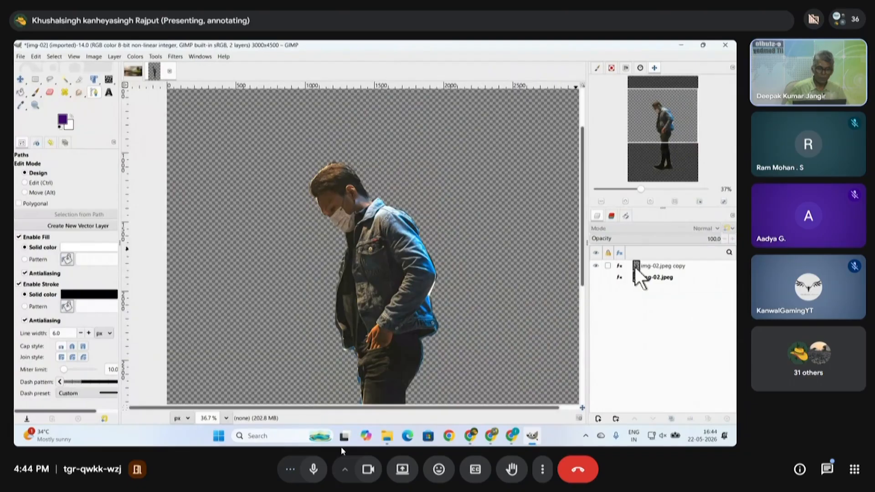
right_click(636, 268)
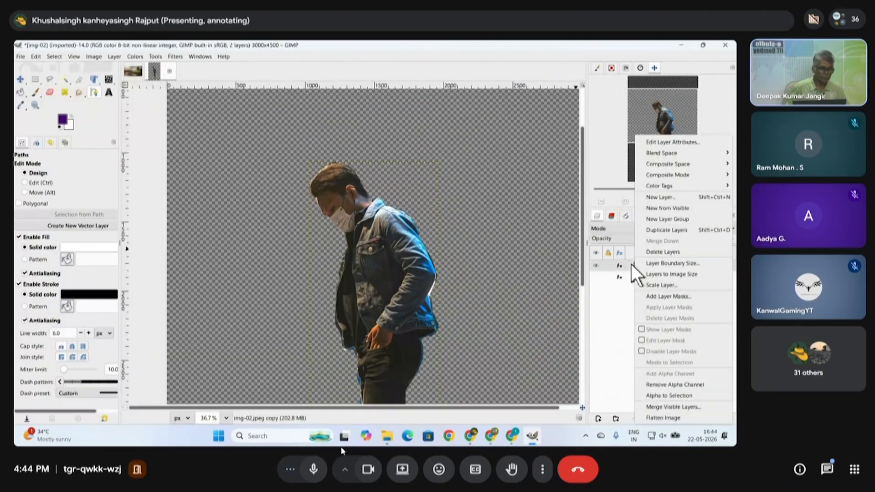
left_click(632, 269)
left_click(632, 269, "ctrl")
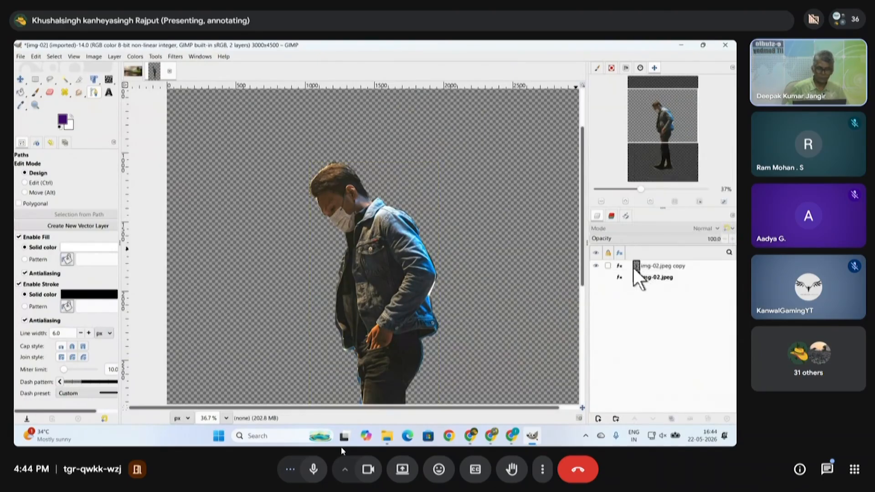
left_click(633, 267)
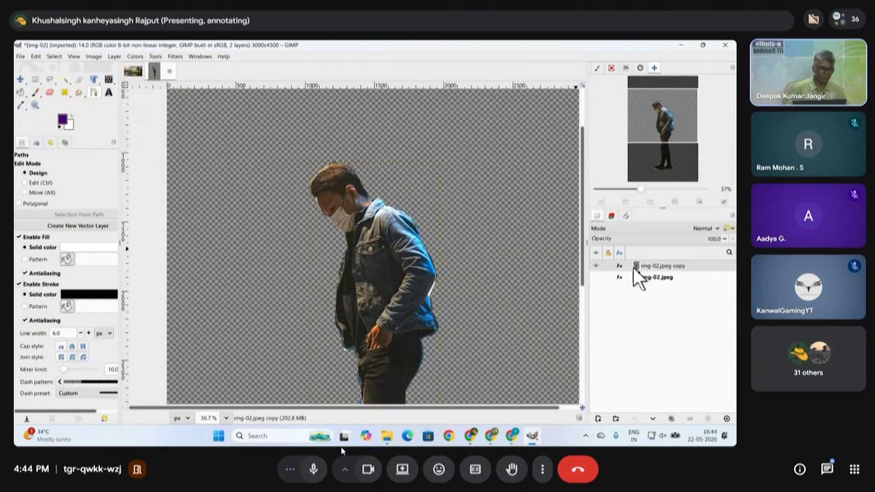
right_click(633, 266)
left_click(590, 288)
- Hide the man path and show the img-02.jpeg background layer again
left_click(627, 217)
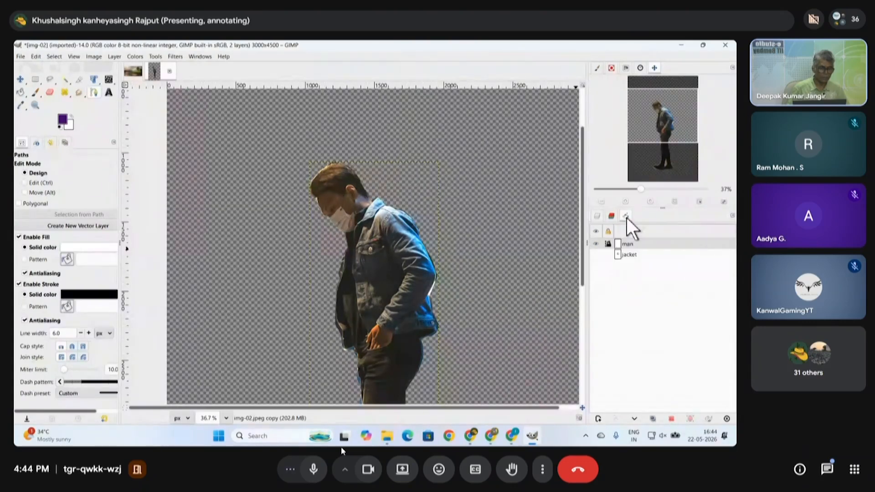
left_click(609, 253)
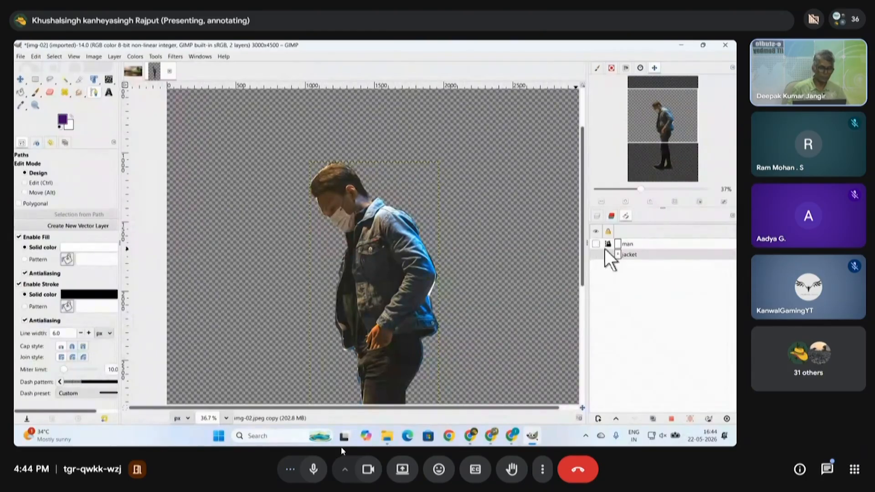
left_click(594, 216)
left_click(596, 277)
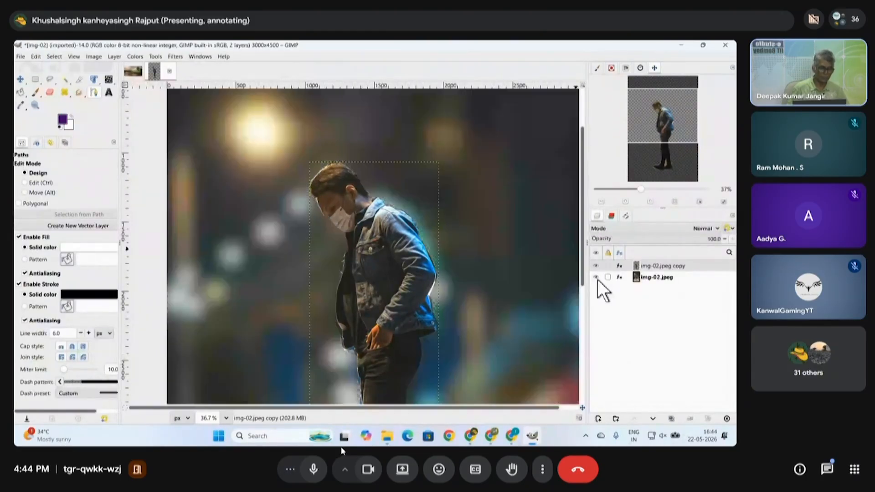
- Convert the jacket path to a selection while img-02.jpeg copy is the active layer
left_click(625, 216)
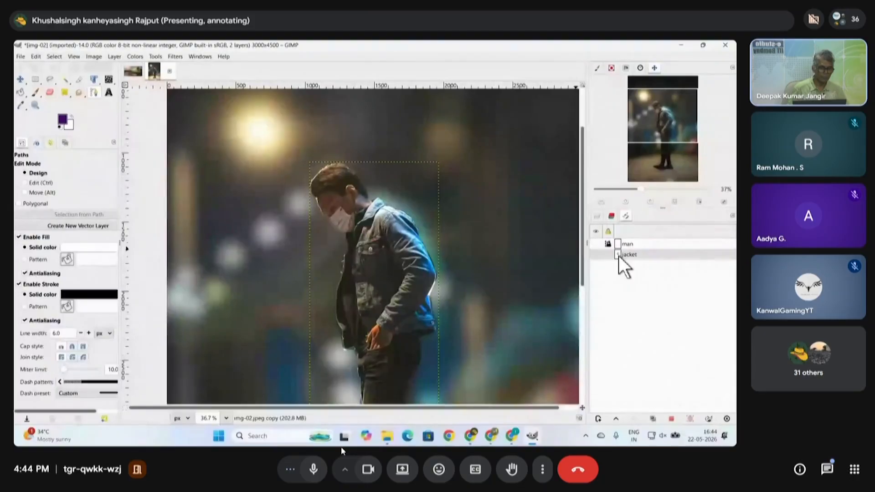
right_click(619, 256)
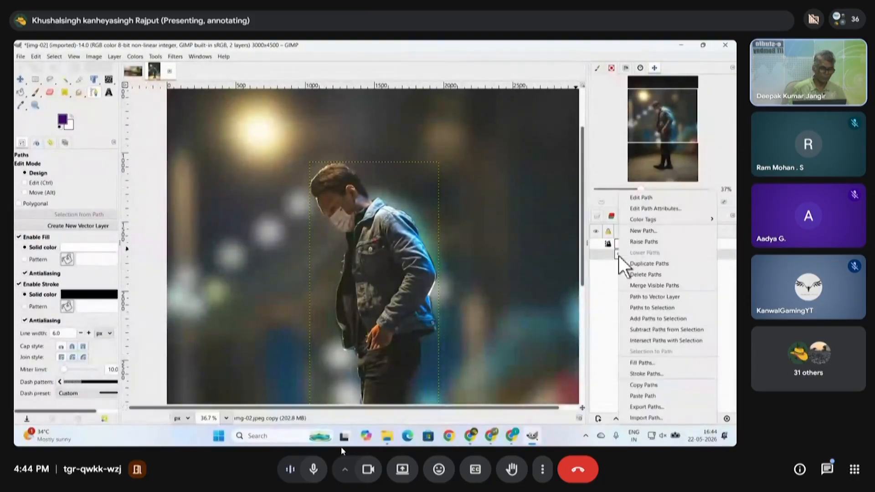
left_click(659, 308)
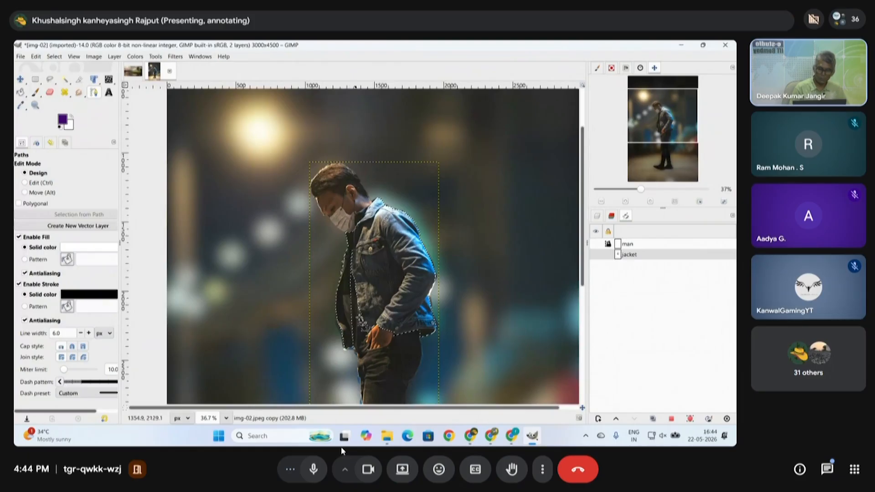
scroll(353, 292, "up", 5)
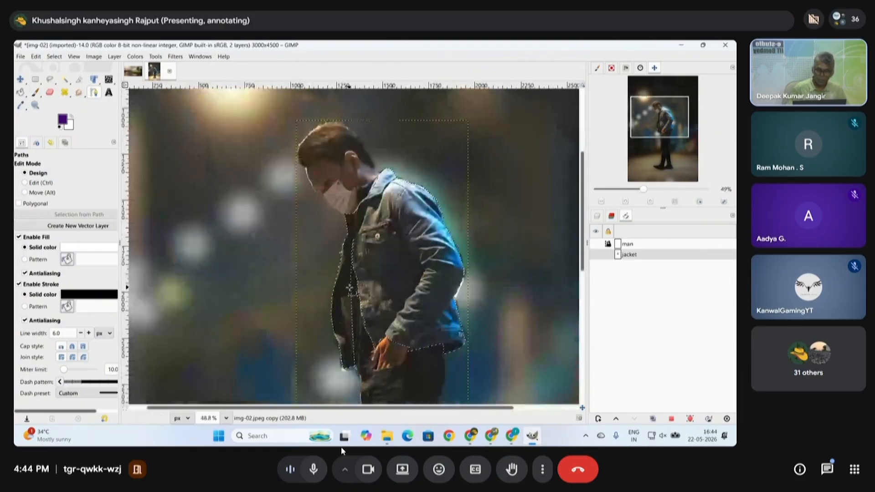
scroll(352, 291, "up", 1)
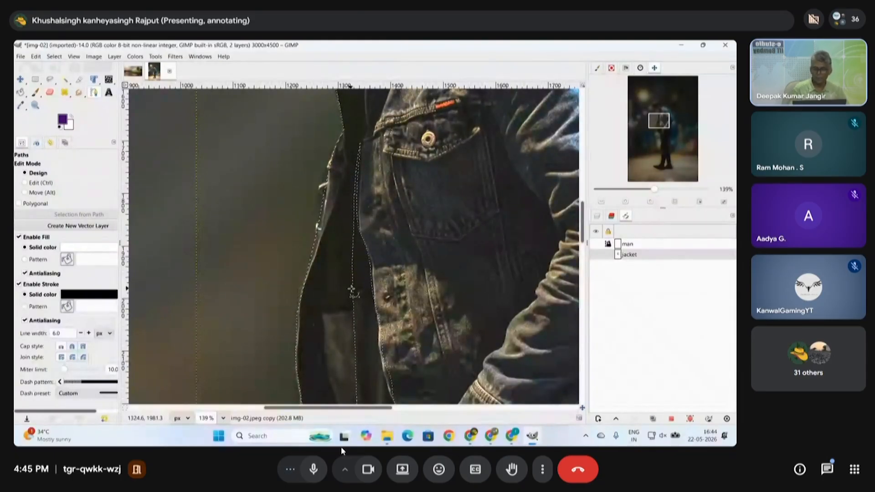
- Make the img-02.jpeg layer active with the jacket selection kept, and examine the layer's boundary at the canvas edge
scroll(351, 289, "down", 11)
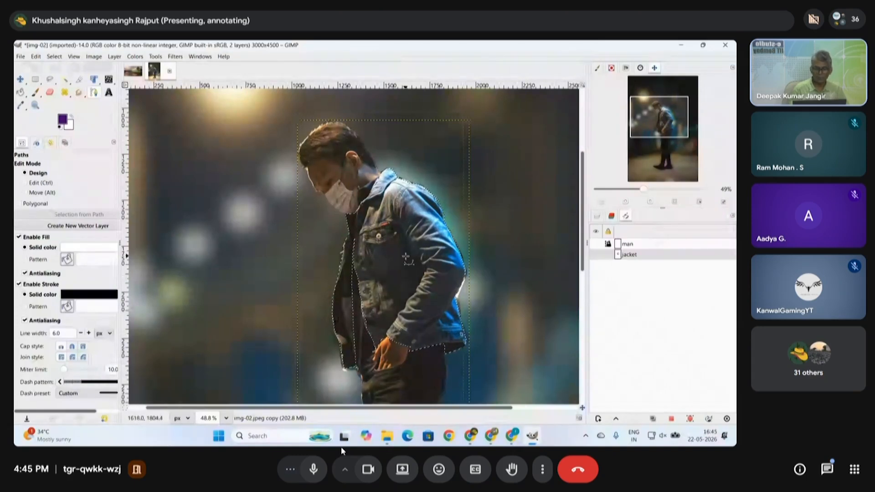
scroll(408, 259, "down", 3)
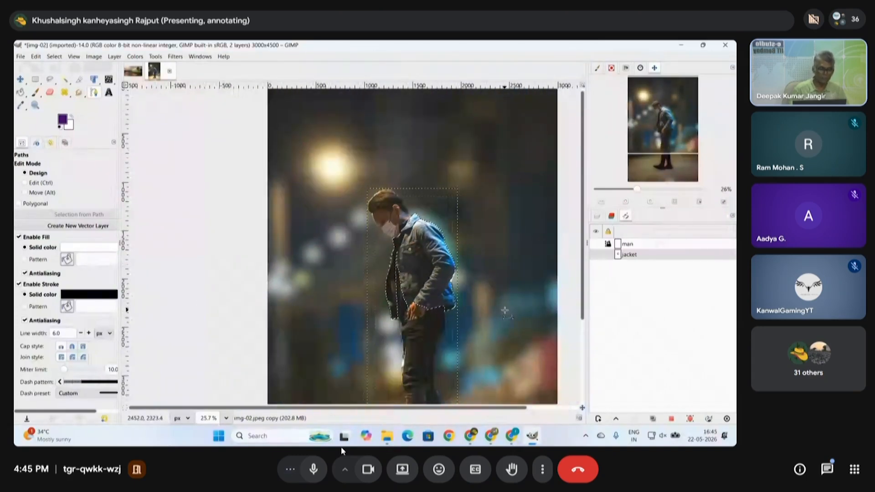
left_click(597, 216)
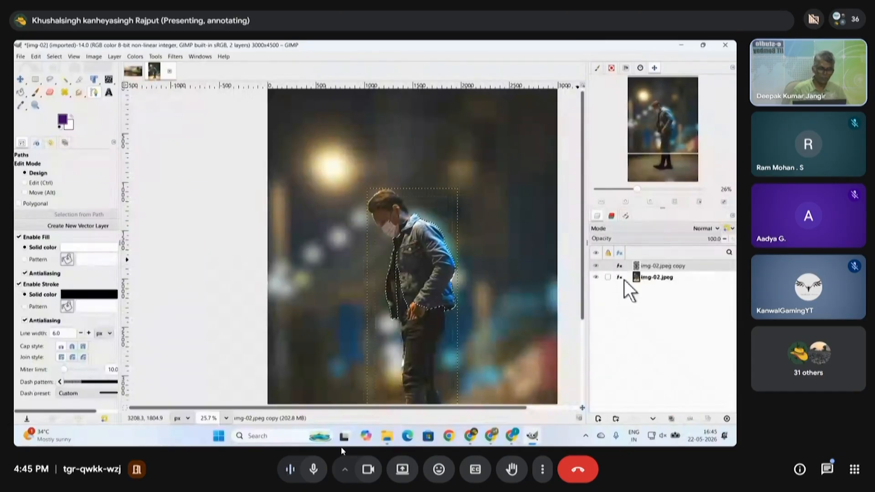
left_click(656, 278)
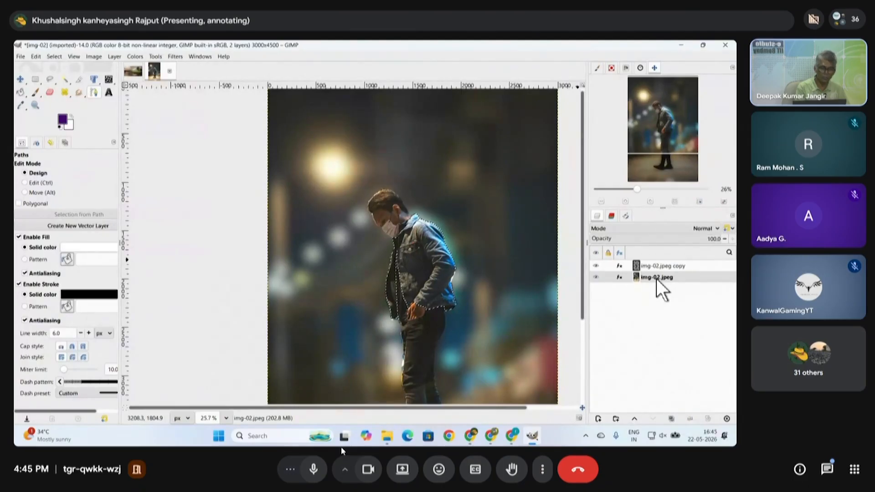
scroll(559, 276, "up", 2)
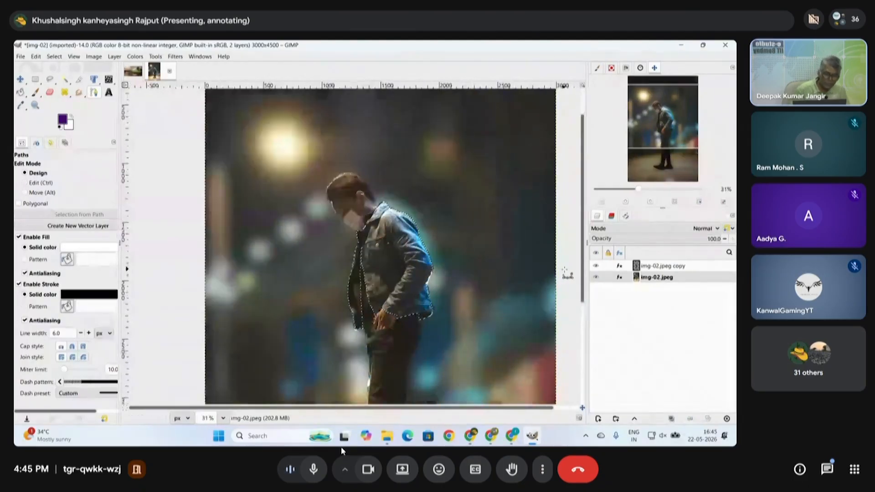
scroll(559, 276, "up", 5)
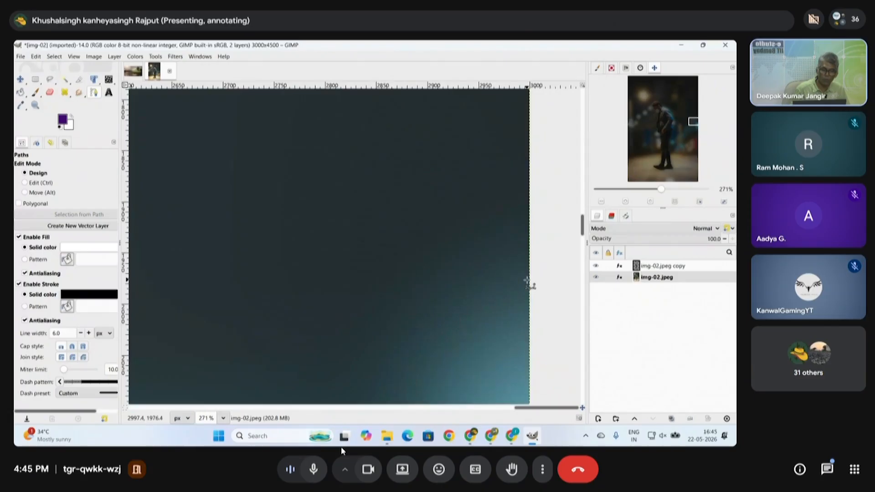
scroll(529, 282, "down", 7)
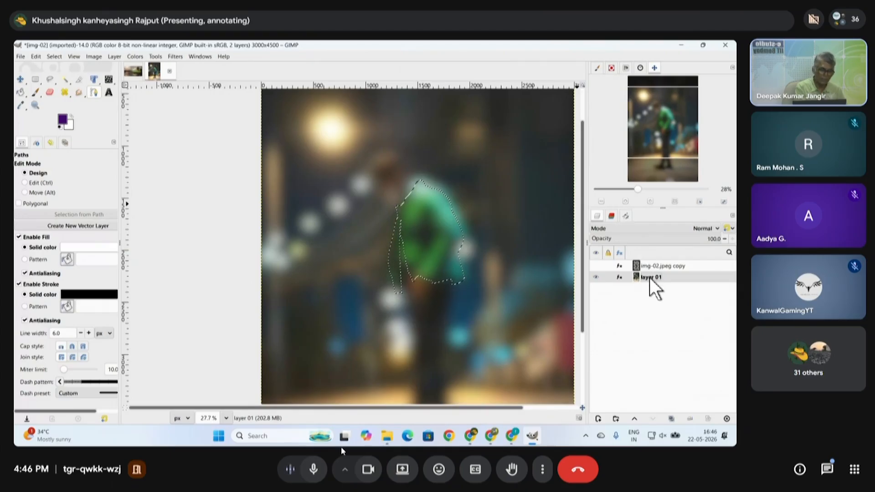
- Make img-02.jpeg copy the active layer and show it again above layer 01
left_click(647, 264)
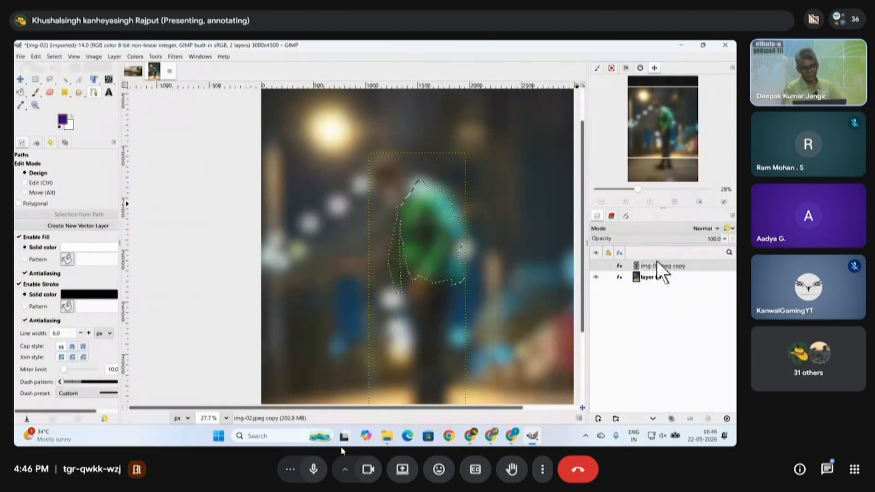
left_click(596, 265)
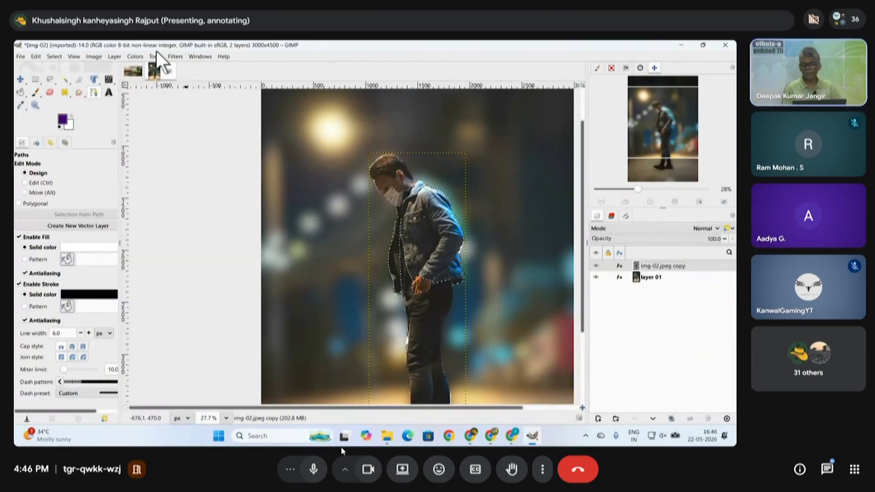
- Switch to the img-08 lake image and view its list of paths
left_click(133, 72)
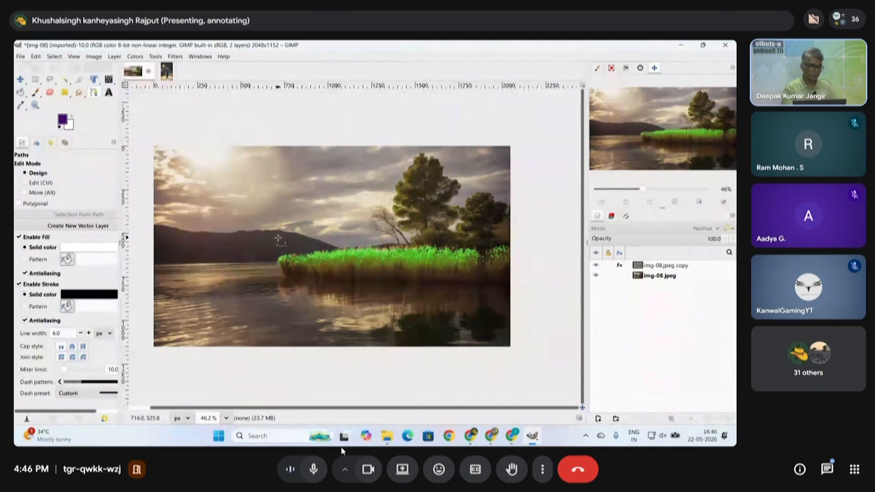
left_click(627, 217)
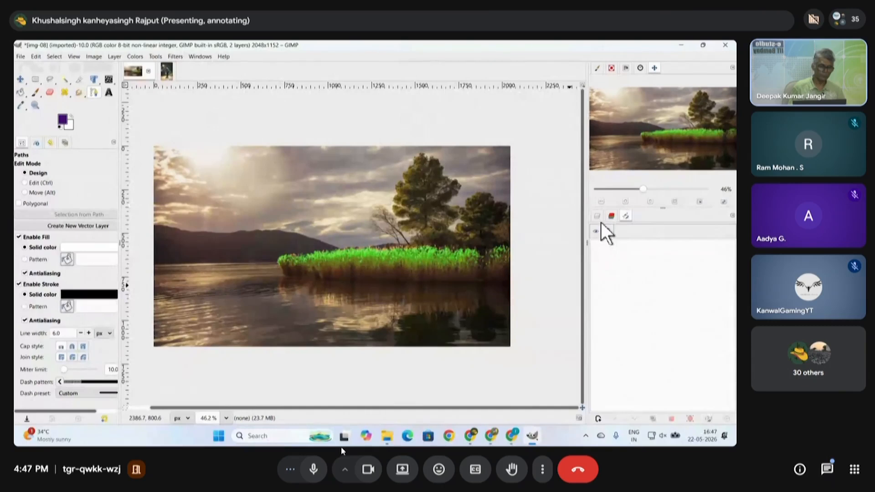
- Switch to File Explorer and open the GUI hackathon folder
left_click(473, 437)
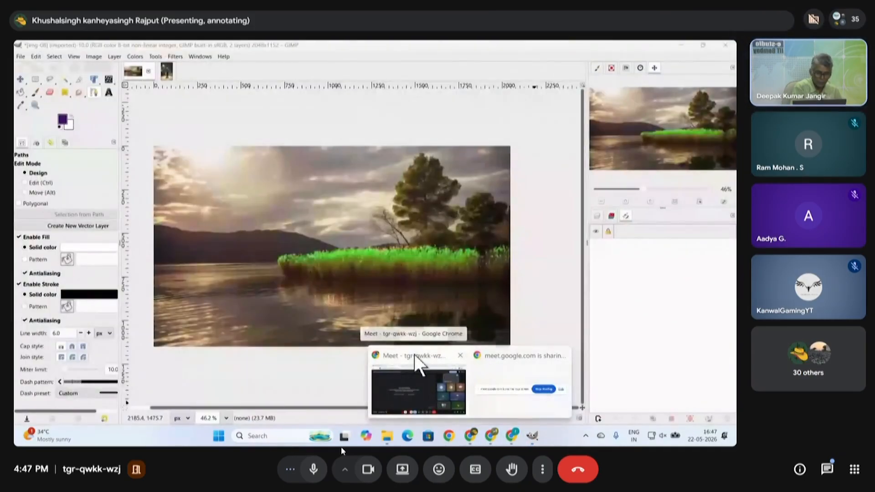
mouse_move(455, 401)
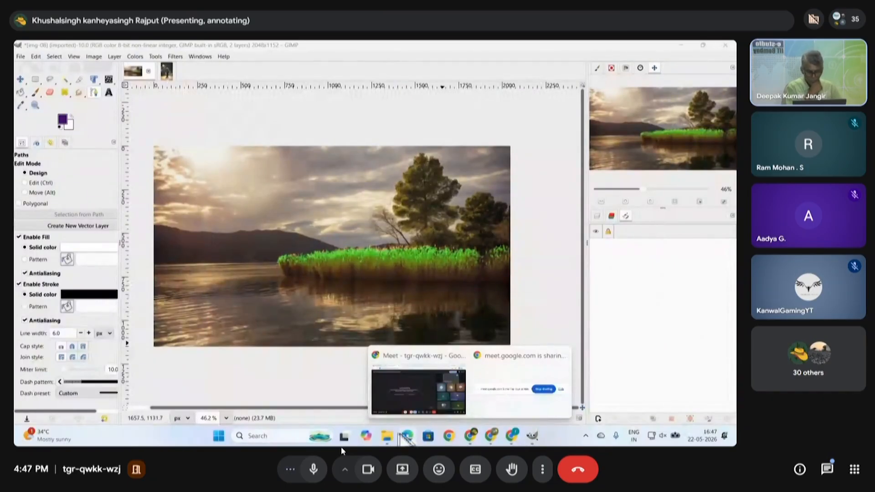
left_click(389, 437)
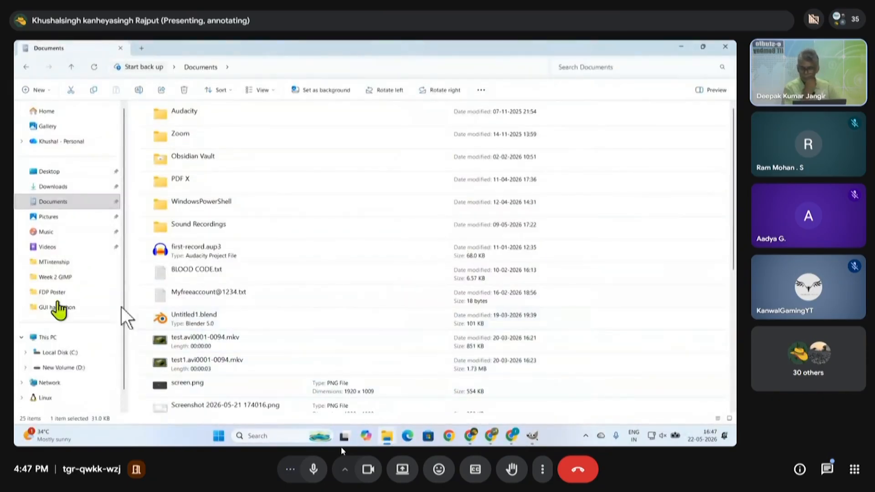
scroll(59, 308, "down", 1)
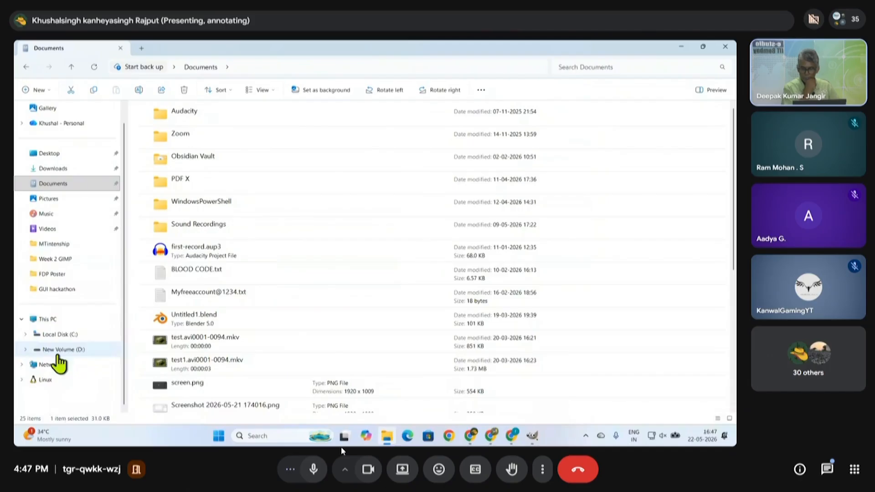
left_click(62, 290)
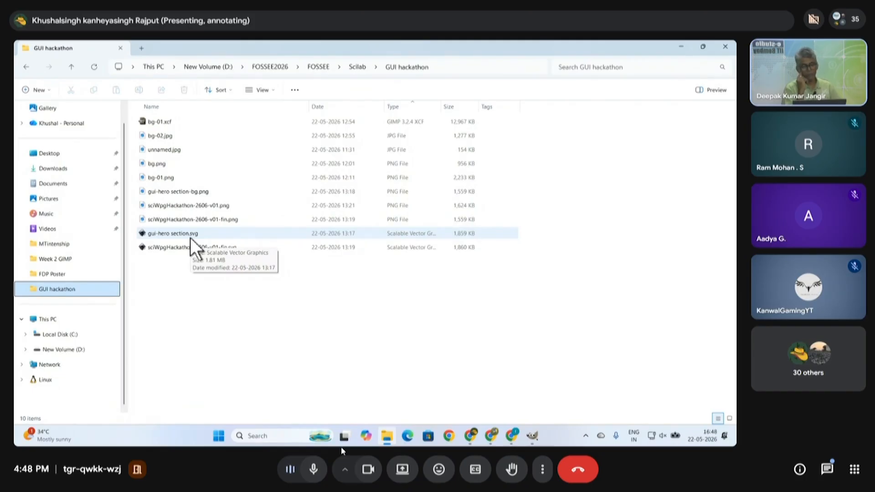
- Switch to Chrome and look up "scilab toolbox hackathon" from the search suggestions
mouse_move(481, 440)
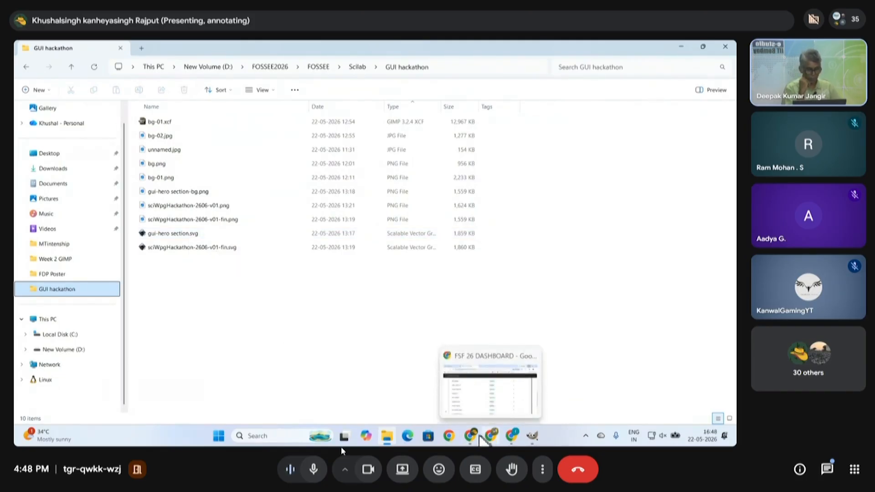
left_click(472, 437)
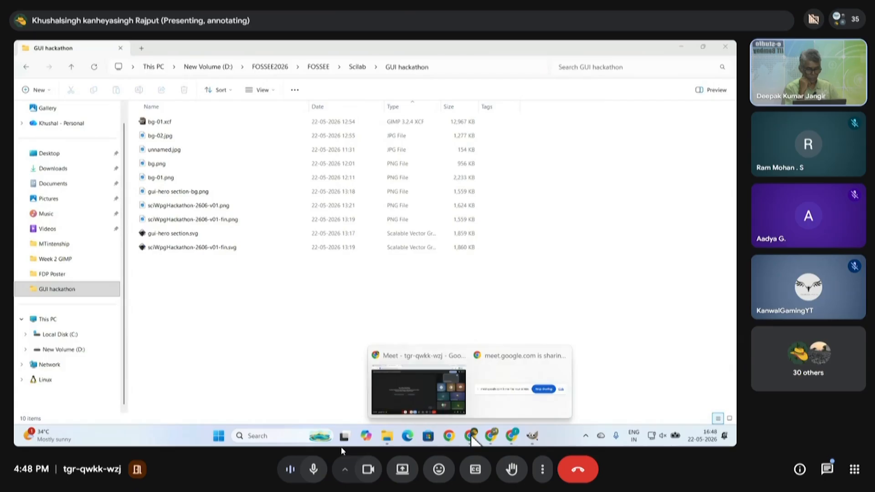
left_click(492, 437)
left_click(512, 436)
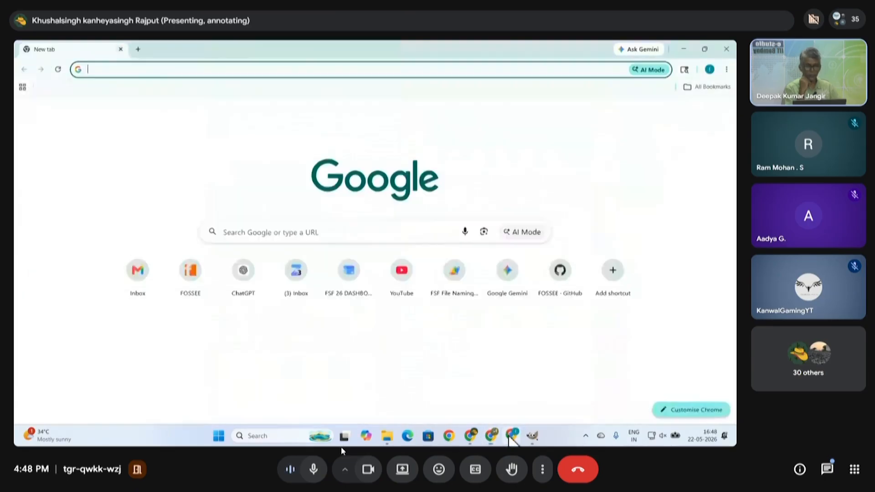
left_click(175, 69)
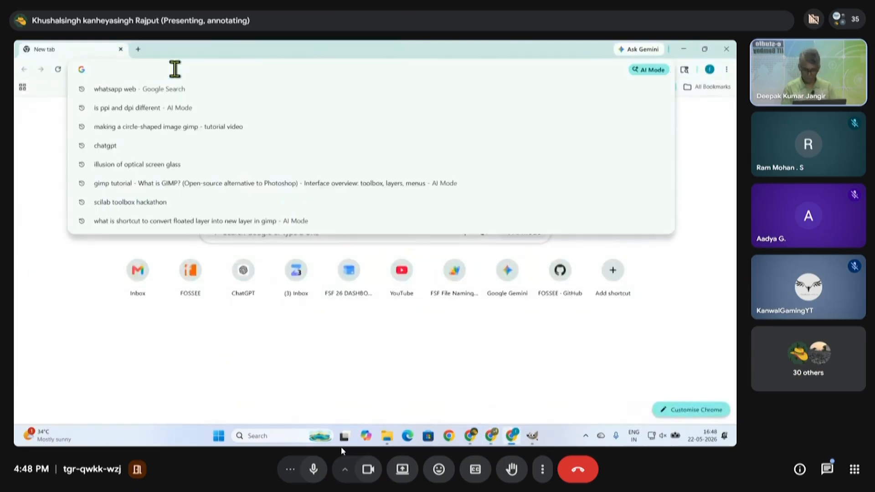
type("scila")
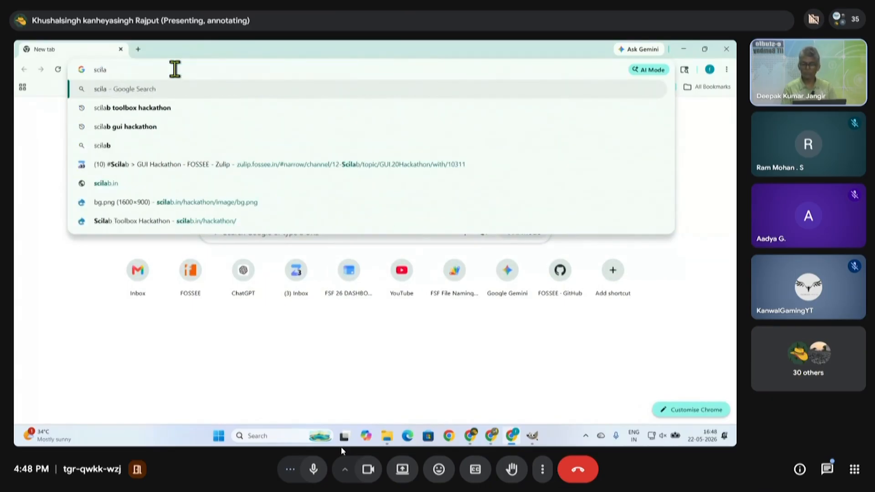
key("Down")
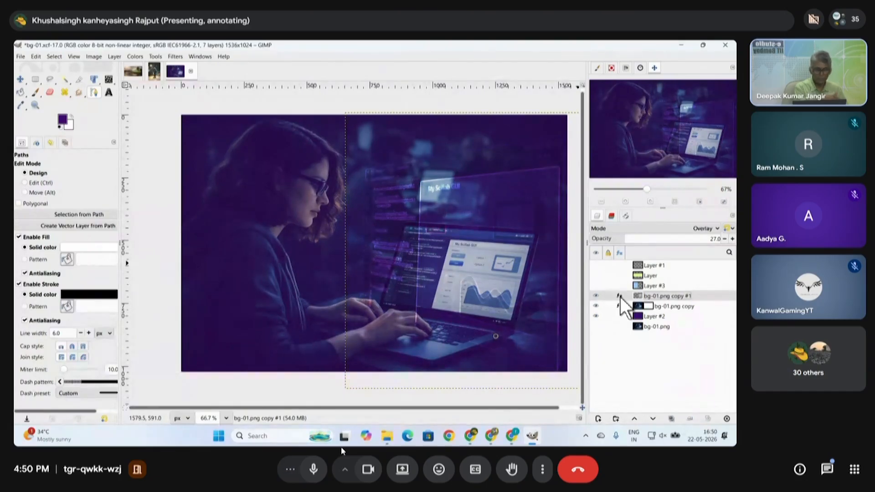
- Compare bg-01.xcf with and without the bg-01.png copy #1 layer, and turn on Layer #3 above it
left_click(596, 296)
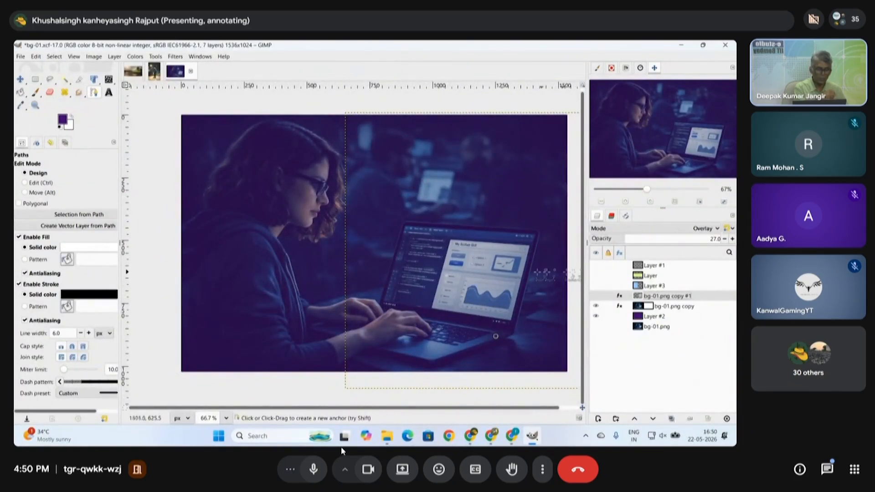
left_click(596, 296)
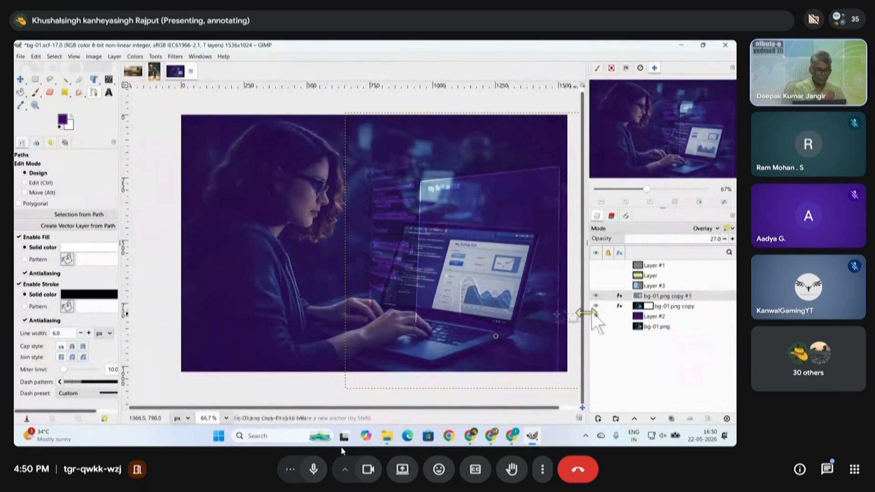
left_click(597, 284)
left_click(596, 284)
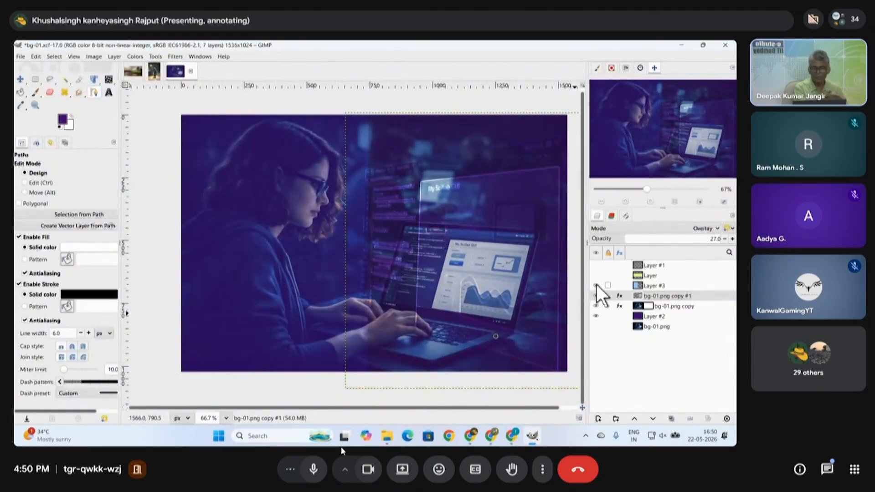
left_click(597, 285)
left_click(596, 284)
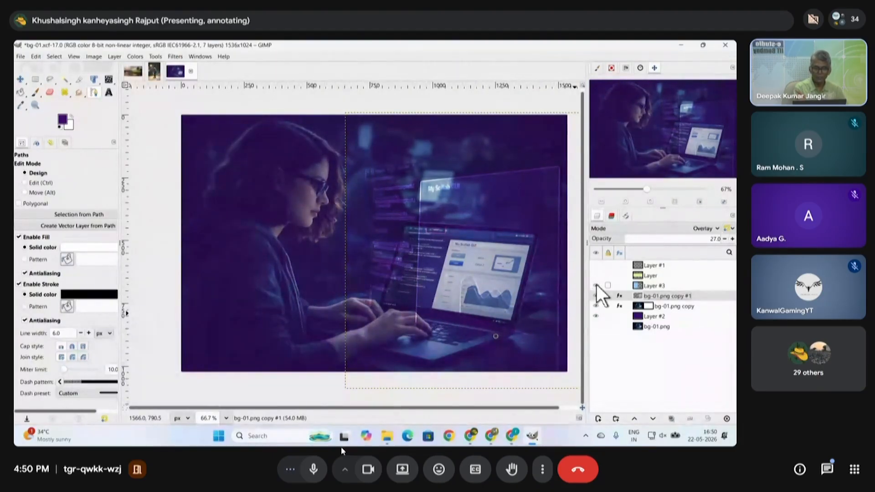
left_click(596, 285)
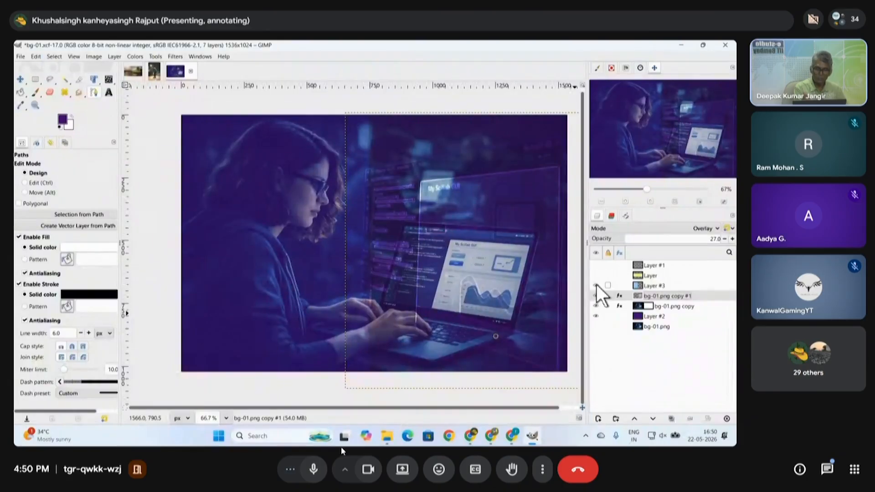
left_click(596, 285)
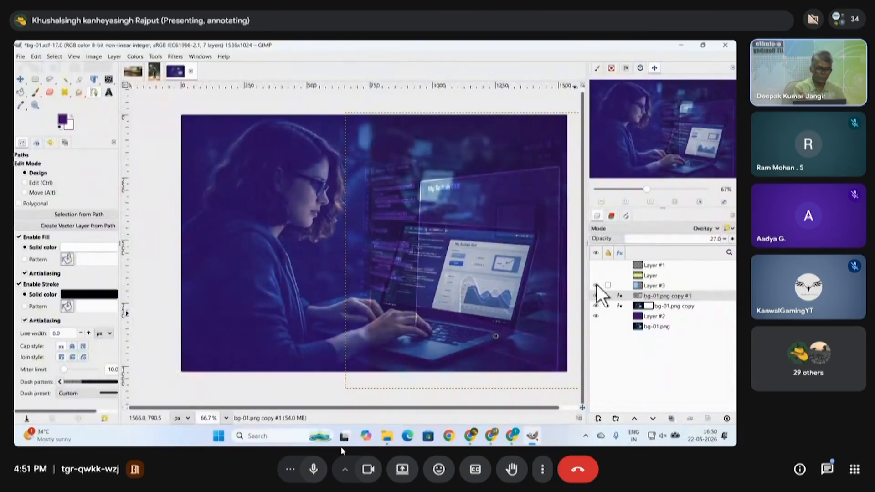
- Toggle the yellow-tinted layer named Layer repeatedly to compare its effect, leaving it shown
left_click(597, 276)
left_click(596, 276)
left_click(596, 276)
left_click(597, 275)
left_click(597, 276)
left_click(597, 275)
left_click(597, 275)
left_click(597, 275)
left_click(596, 275)
left_click(597, 275)
left_click(597, 275)
left_click(596, 275)
left_click(597, 275)
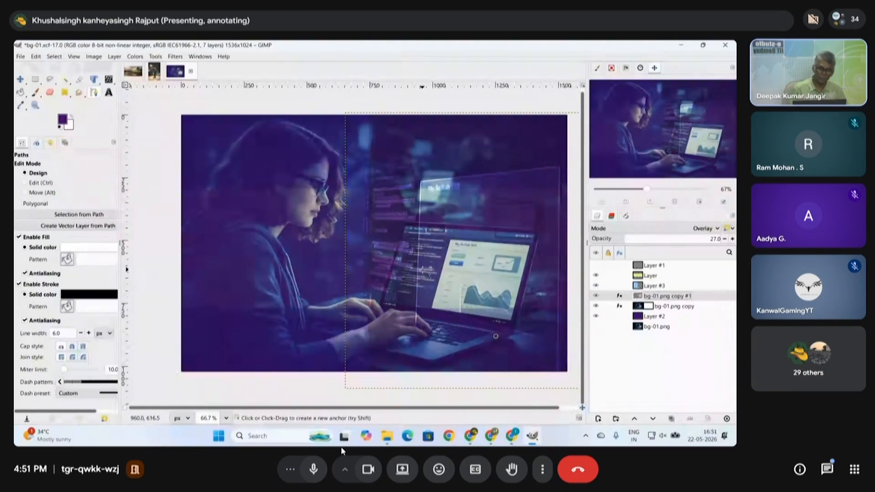
- Examine the combined layer effects around the laptop and across the whole bg-01.xcf composition
scroll(429, 274, "up", 3)
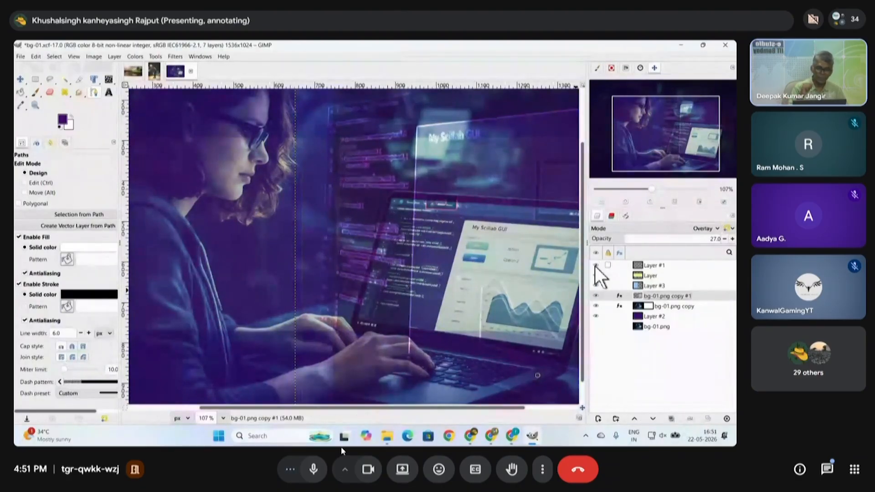
scroll(427, 255, "down", 3)
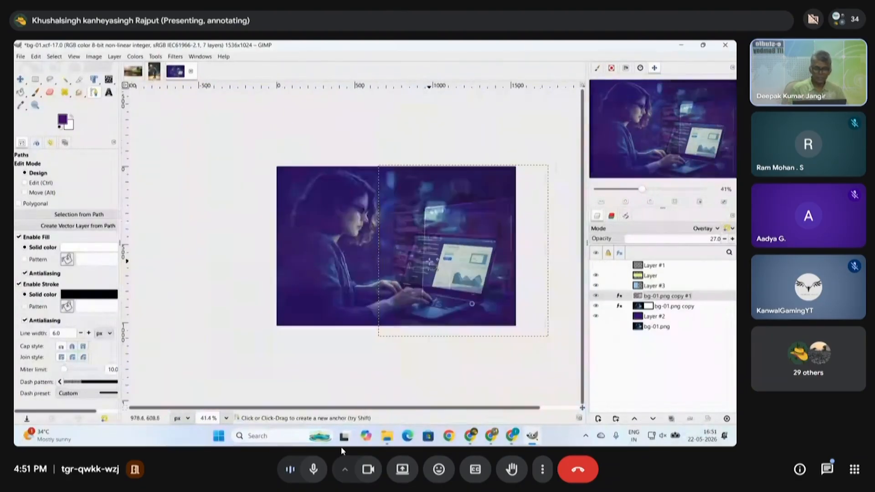
scroll(427, 255, "up", 1)
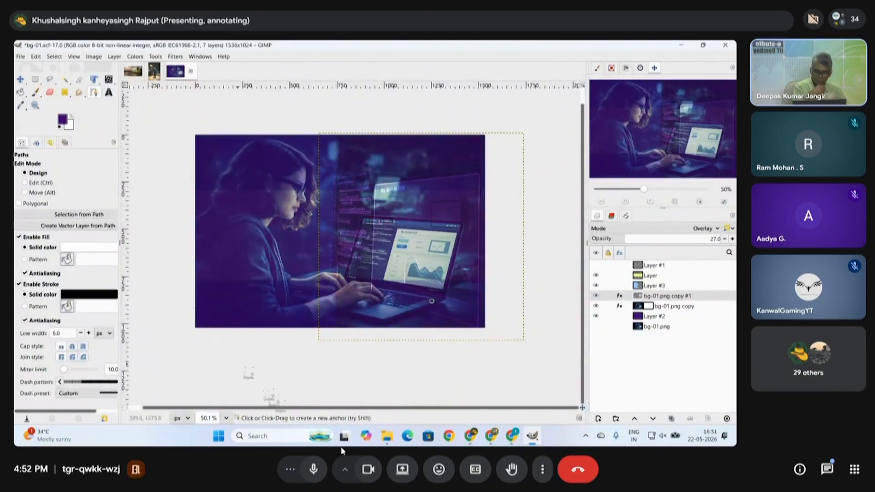
- Switch to File Explorer and preview bg-02.jpg in the GUI hackathon folder
left_click(388, 437)
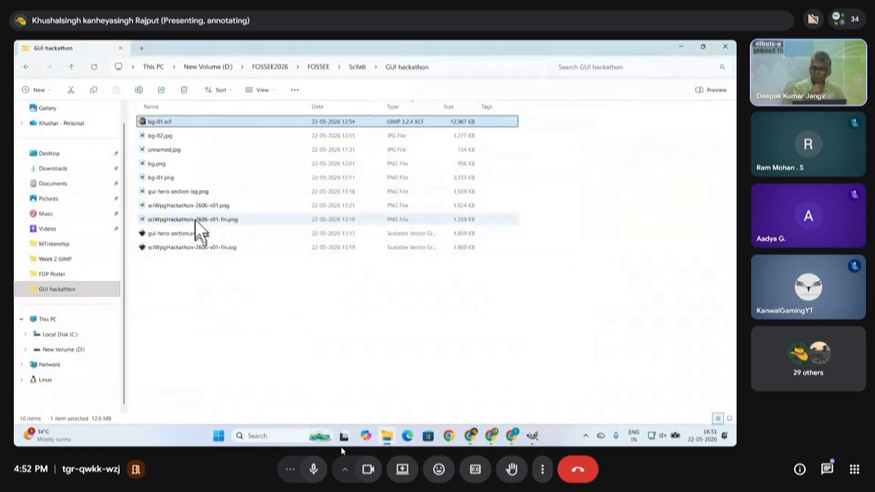
left_click(168, 139)
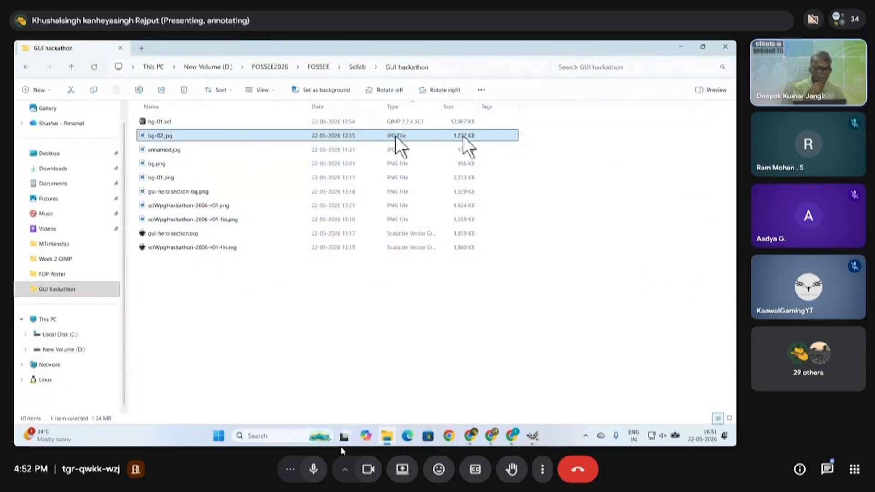
left_click(712, 91)
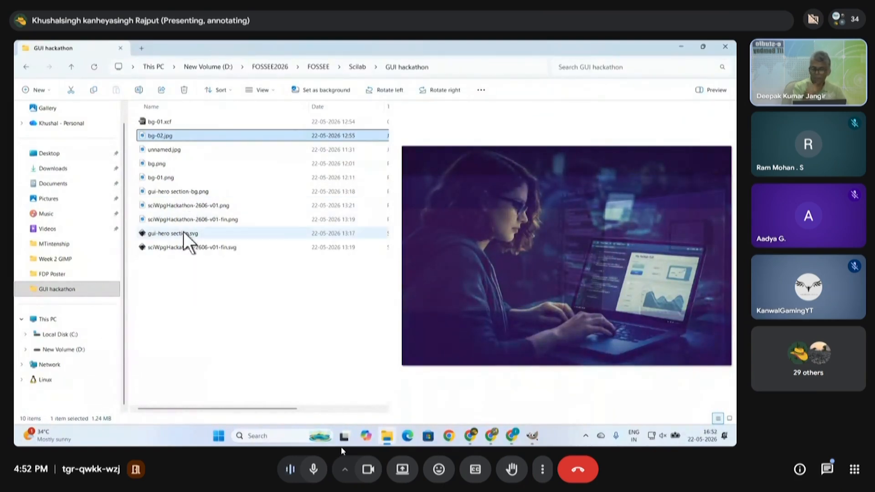
- Open sciWpgHackathon-2606-v01-fin.svg in Inkscape and collapse the Export panel to reveal the whole banner
left_click(177, 247)
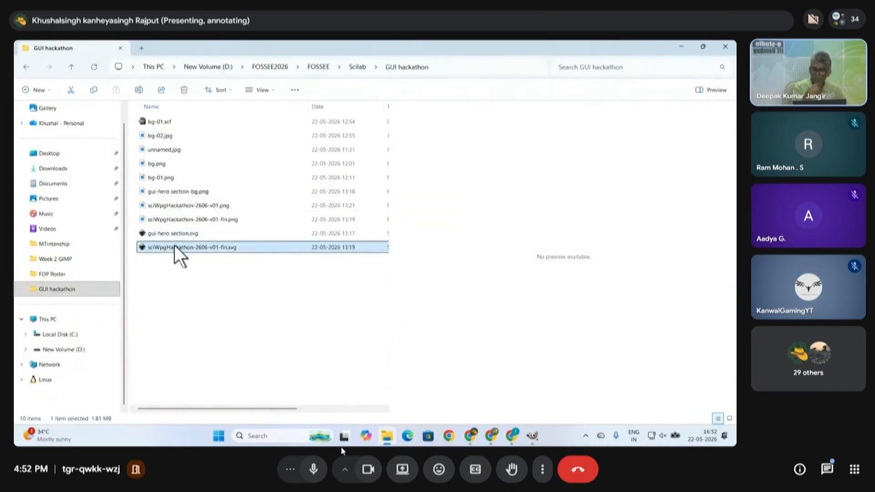
right_click(174, 245)
left_click(187, 165)
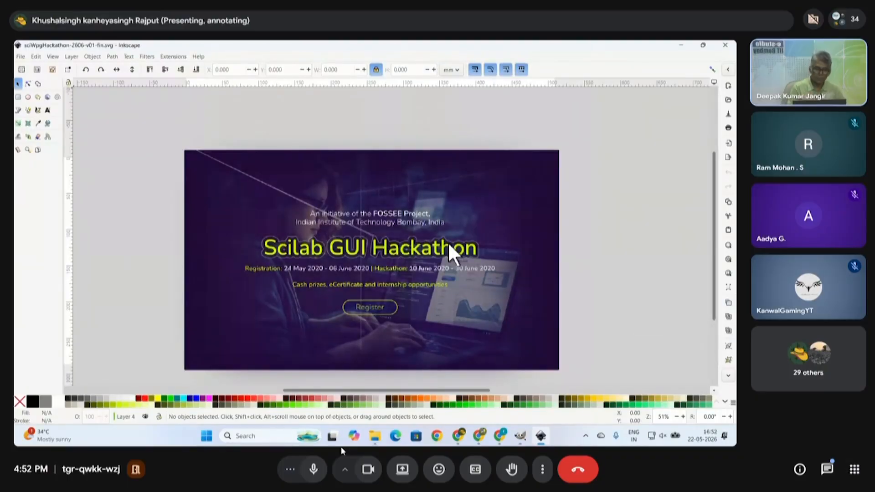
left_click(445, 240)
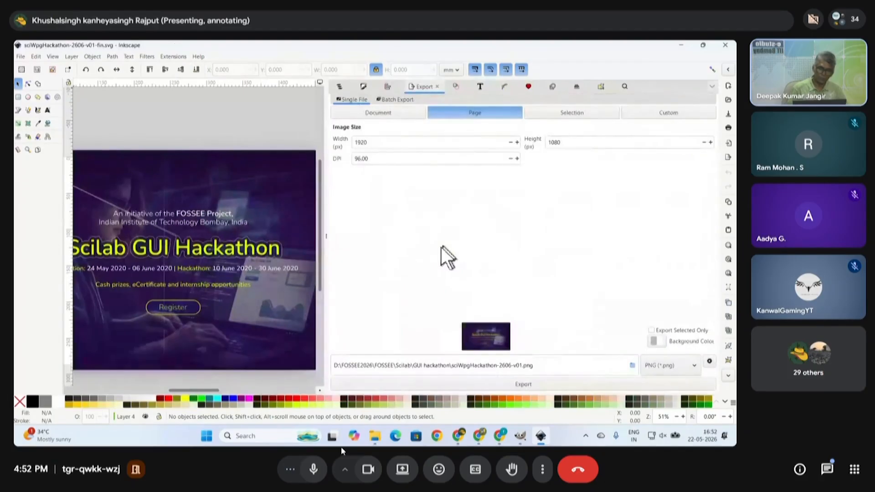
left_click(327, 238)
- Move the banner's Scilab GUI Hackathon text group off the page, into the empty area to its right
scroll(419, 261, "up", 4)
left_click(383, 183)
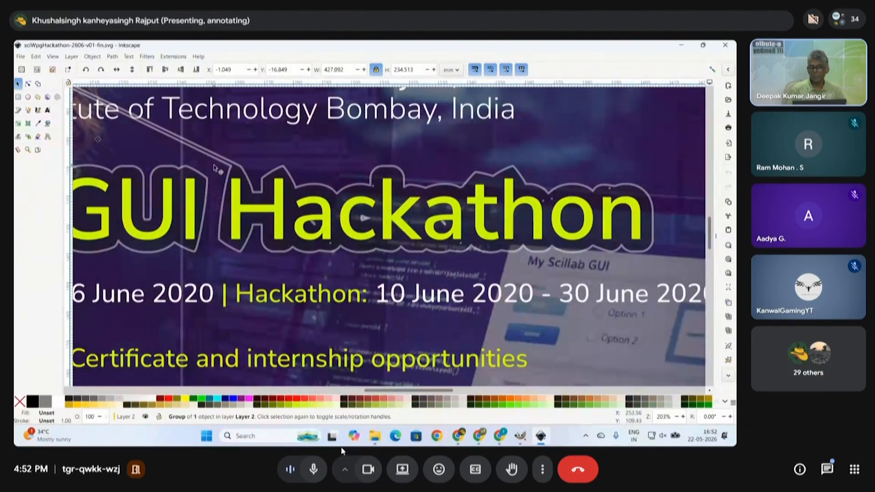
scroll(277, 182, "down", 4)
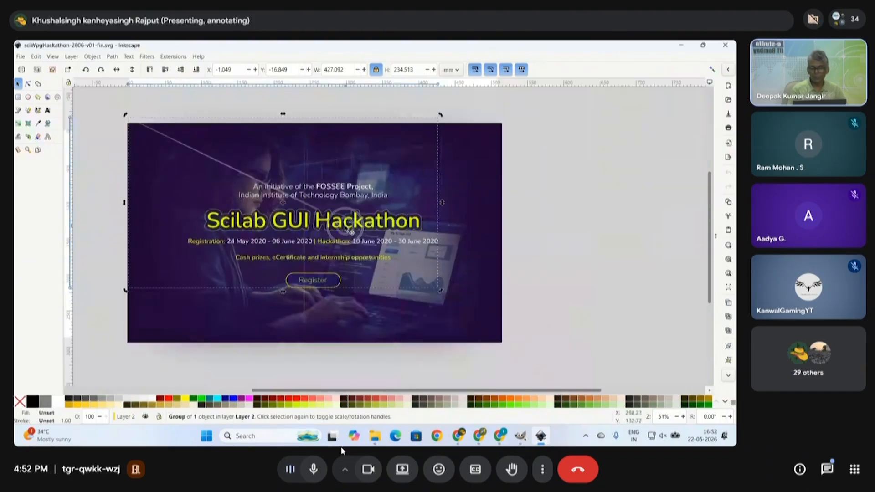
left_click_drag(351, 229, 687, 224)
scroll(684, 224, "left", 4)
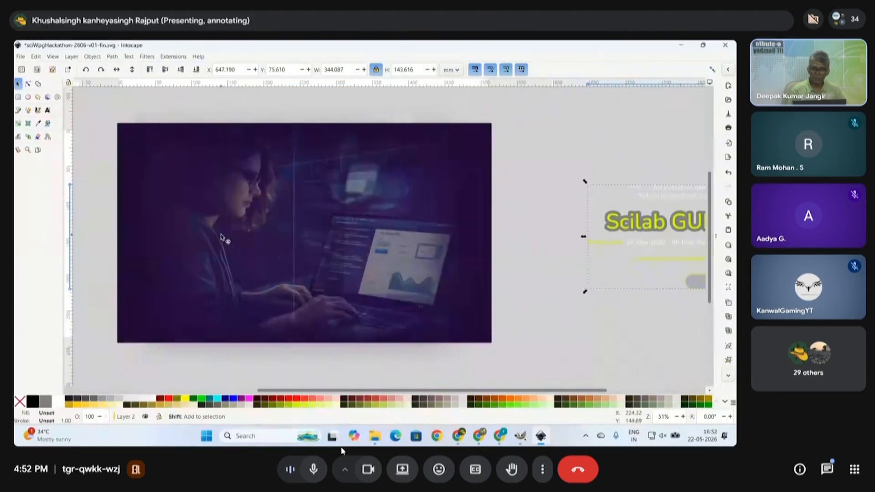
- Move the masked picture group off the page to the lower left and the dark purple background rectangle below the page
scroll(358, 238, "up", 3)
scroll(359, 237, "down", 5)
left_click(359, 239, "ctrl")
left_click(358, 241, "ctrl")
left_click_drag(378, 239, 202, 281)
left_click_drag(255, 258, 205, 285)
left_click(396, 267)
left_click_drag(349, 240, 474, 375)
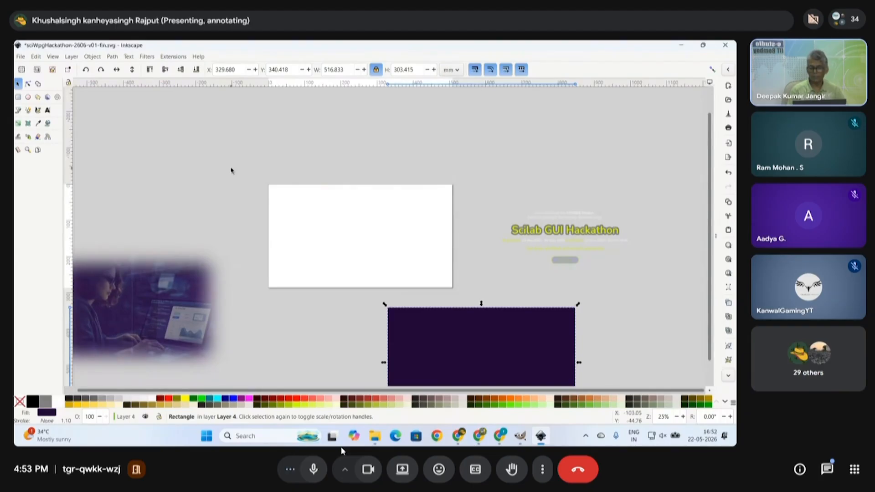
- Check the page width and height in Document Properties
left_click(20, 56)
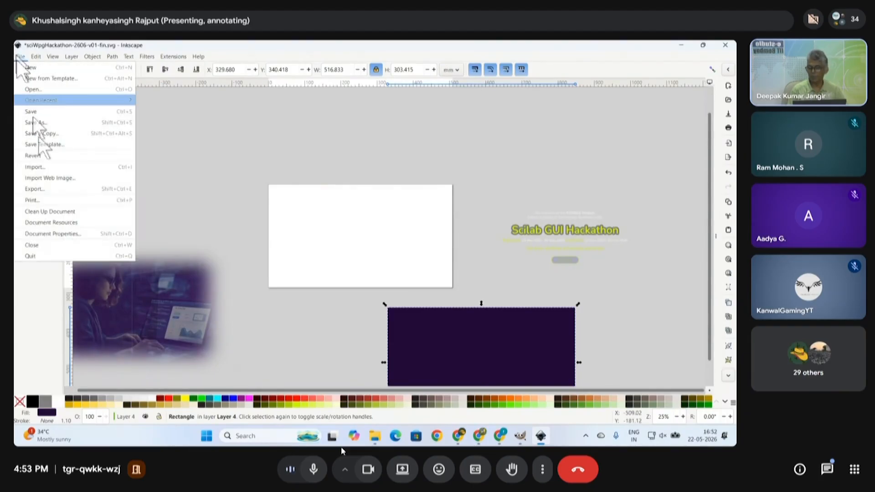
left_click(66, 234)
left_click_drag(564, 178, 510, 192)
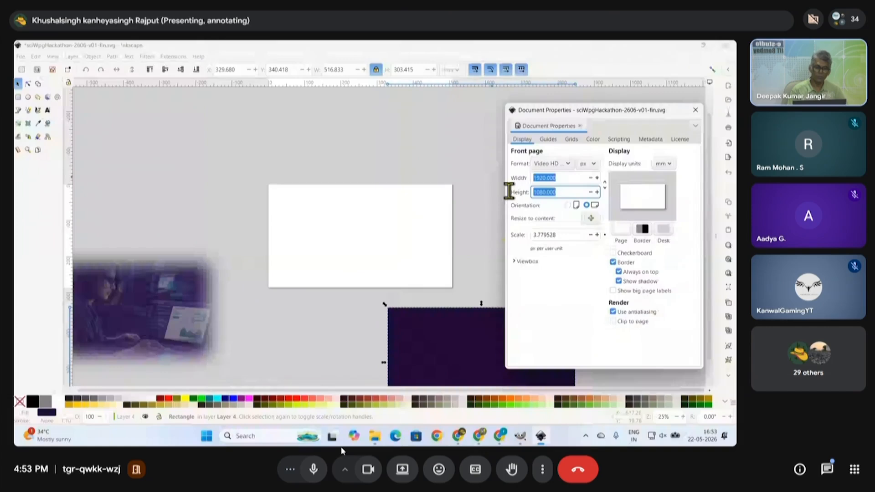
left_click(696, 110)
- Move the dark purple rectangle back over the page and place the masked picture group on top of it
key("Escape")
left_click_drag(485, 342, 387, 227)
left_click_drag(129, 301, 347, 235)
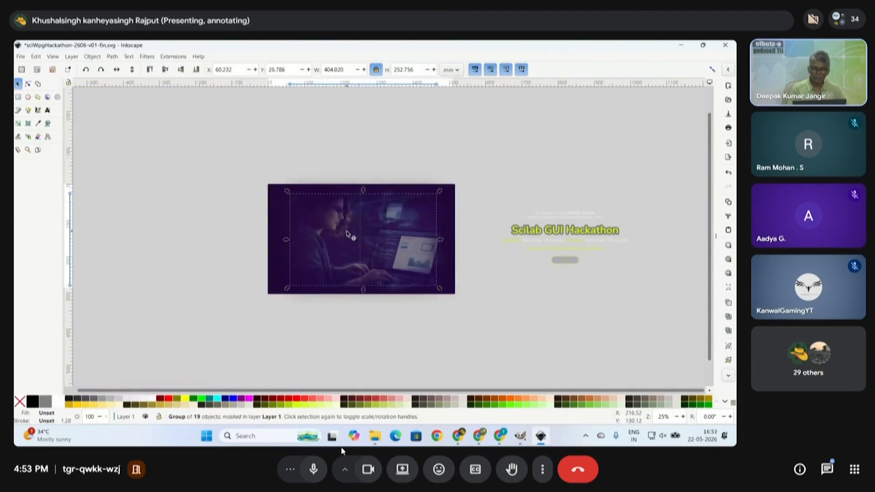
- Release the picture group's mask, move the blurred white mask rectangle aside and delete it
right_click(347, 235)
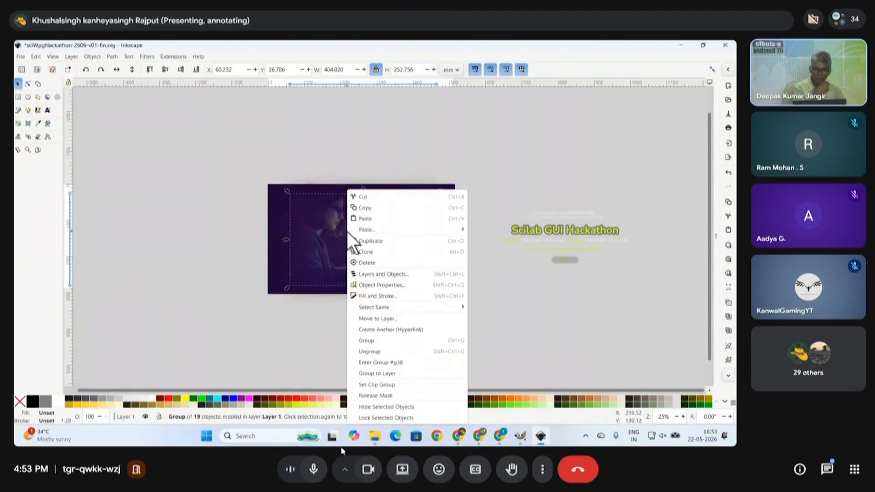
left_click(392, 395)
left_click(404, 242)
left_click_drag(405, 242, 118, 263)
mouse_move(339, 245)
left_mouse_down()
mouse_move(424, 178)
mouse_move(542, 182)
mouse_move(281, 342)
mouse_move(338, 252)
left_mouse_up()
left_click_drag(153, 260, 208, 215)
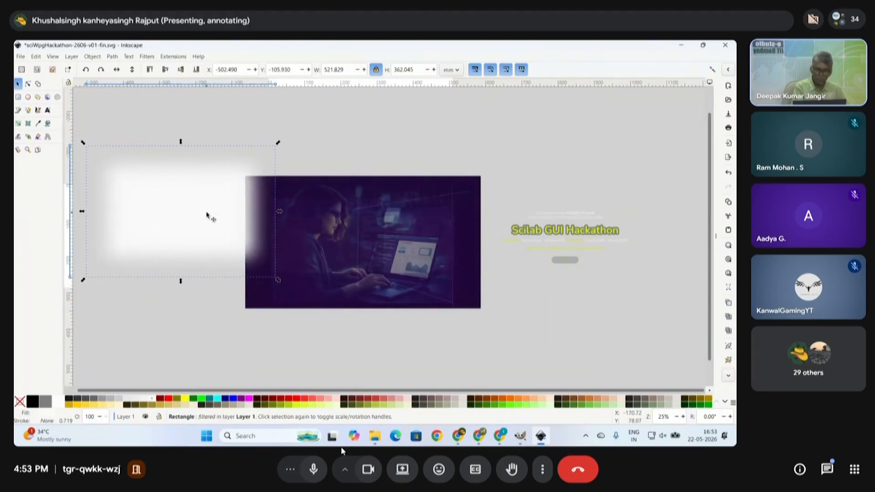
key("Delete")
- Draw a rectangle about 433 by 222 mm over the picture, fill it with near-white f9f9f9 and blur it 36%
left_click(18, 96)
left_click_drag(278, 207, 434, 286)
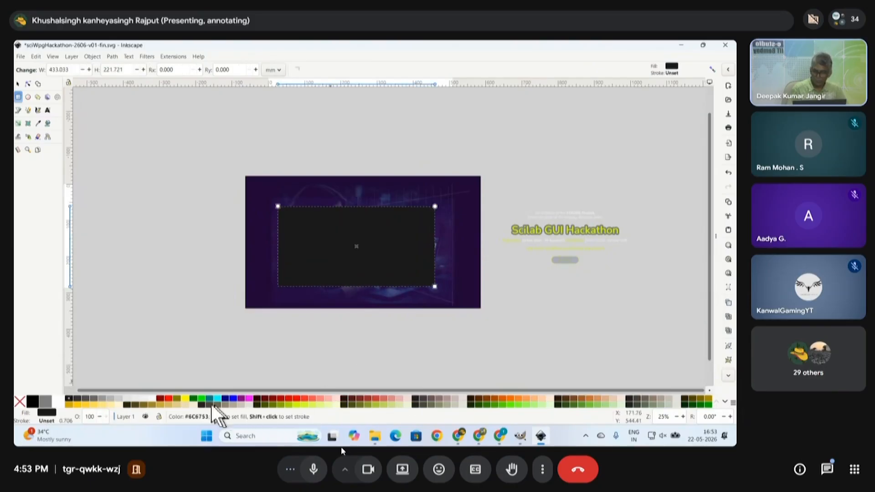
left_click(151, 399)
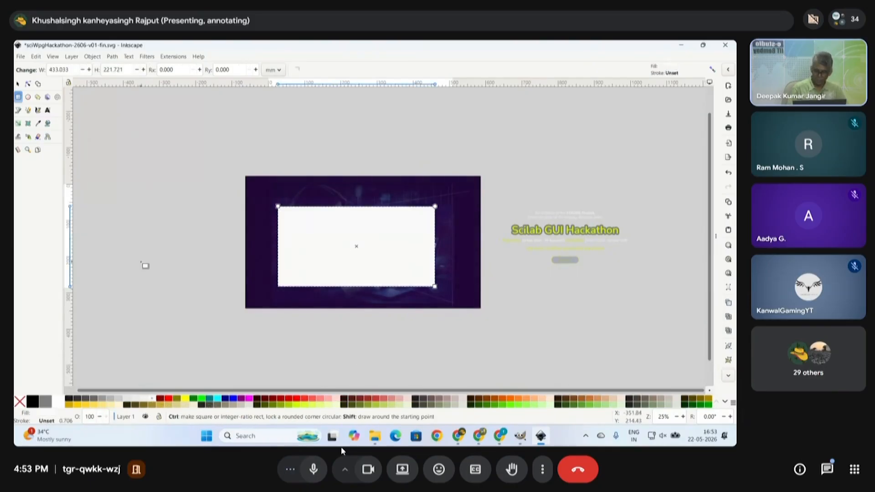
key("ctrl+shift+f")
mouse_move(417, 374)
left_mouse_down()
mouse_move(502, 376)
mouse_move(488, 376)
left_mouse_up()
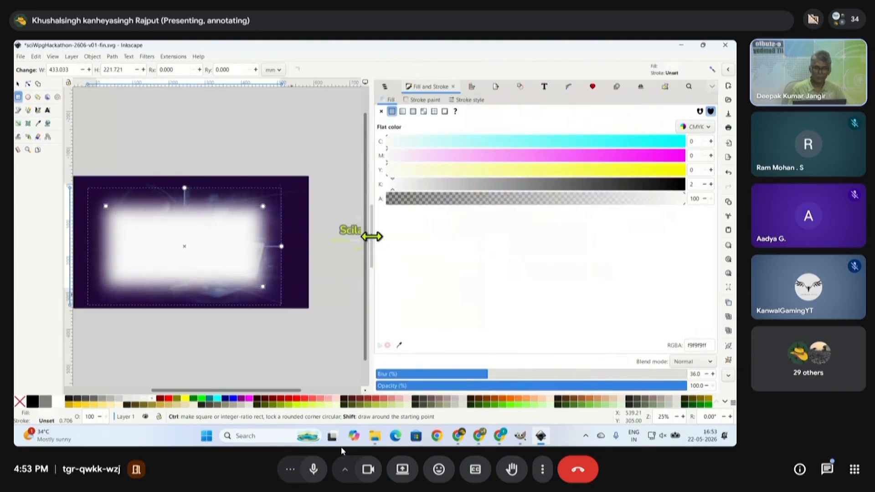
left_click(372, 236)
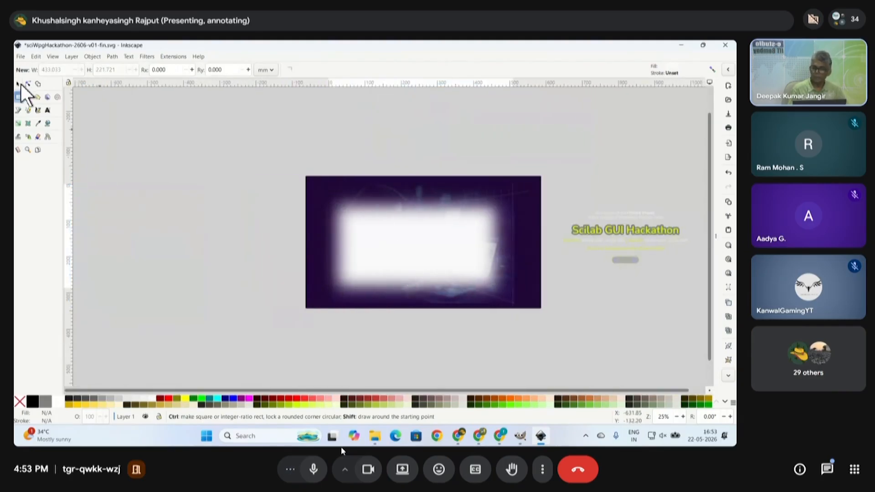
- Select the blurred white rectangle together with the picture group and set the rectangle as the picture's mask
left_click(18, 84)
left_click(426, 244)
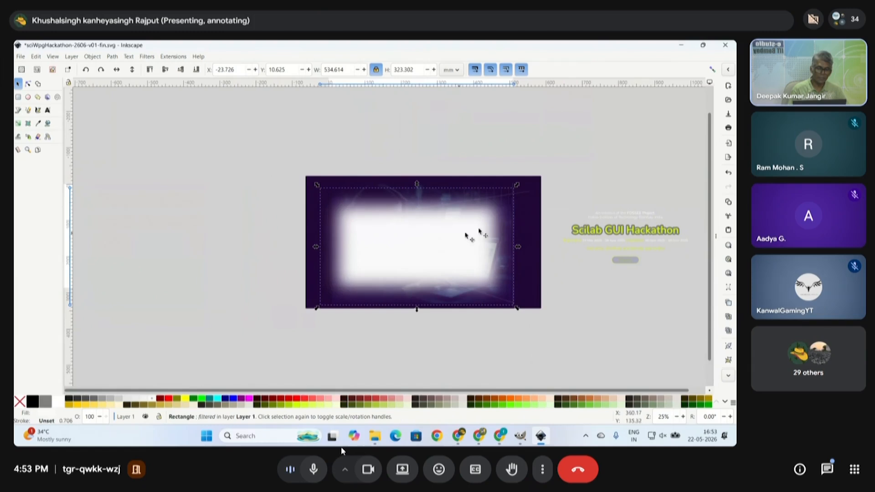
left_click(499, 182, "shift")
left_click_drag(481, 241, 483, 271)
key("ctrl+z")
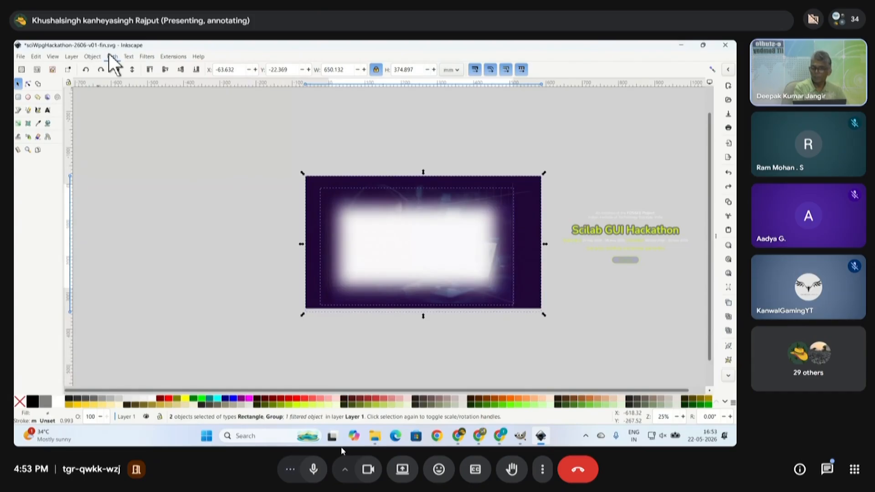
left_click(93, 57)
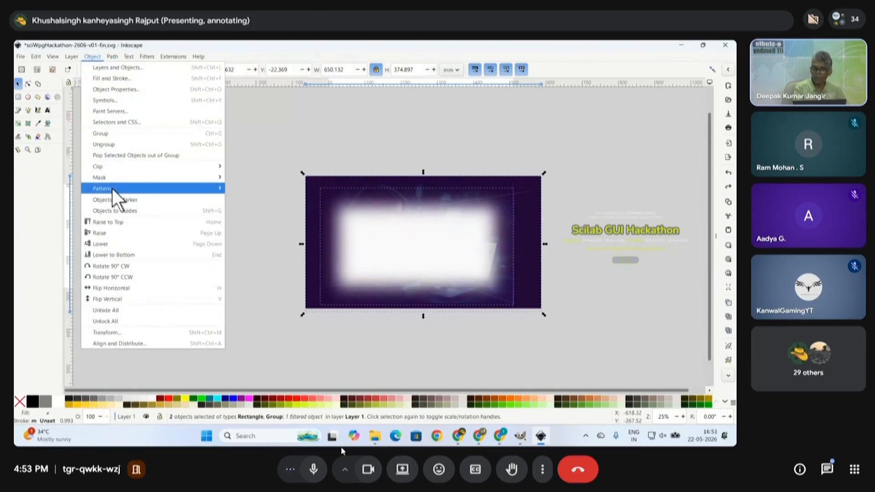
mouse_move(109, 178)
left_click(263, 176)
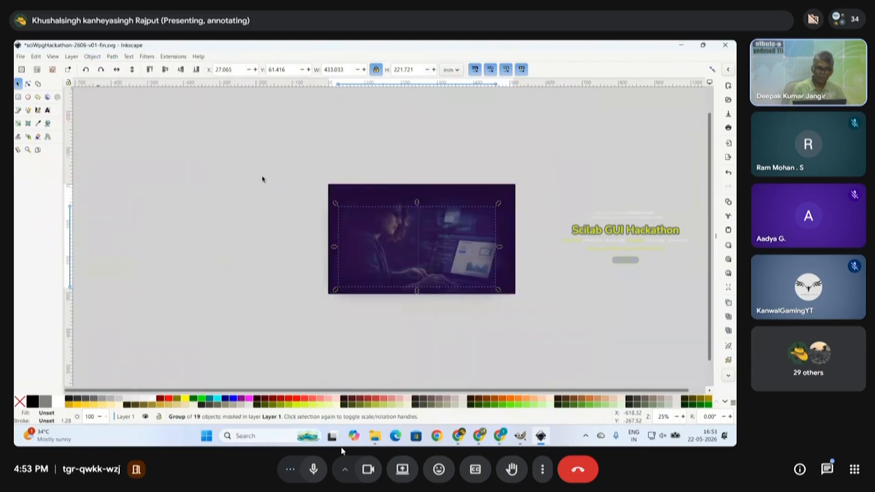
- Move the Scilab GUI Hackathon text group back onto the banner, over the masked picture
scroll(450, 248, "up", 1)
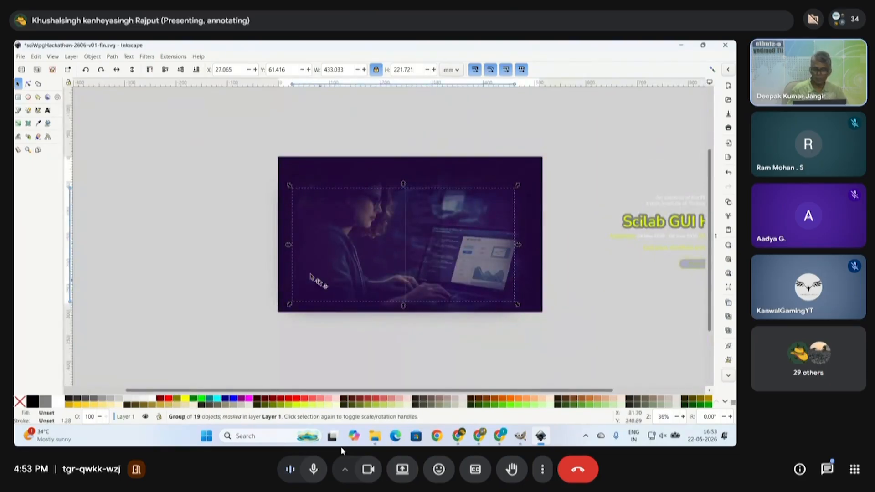
left_click(571, 233)
scroll(529, 240, "up", 3)
scroll(450, 263, "down", 3)
left_click(598, 245)
scroll(435, 251, "right", 4)
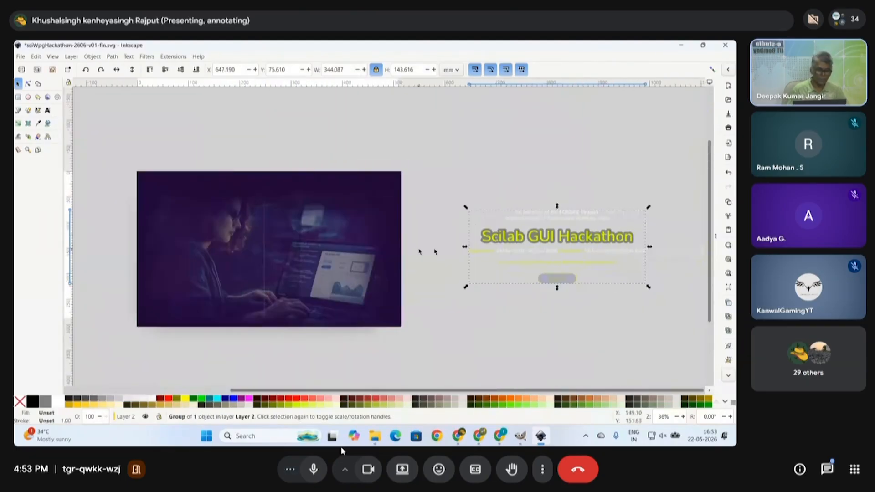
left_click_drag(599, 237, 309, 257)
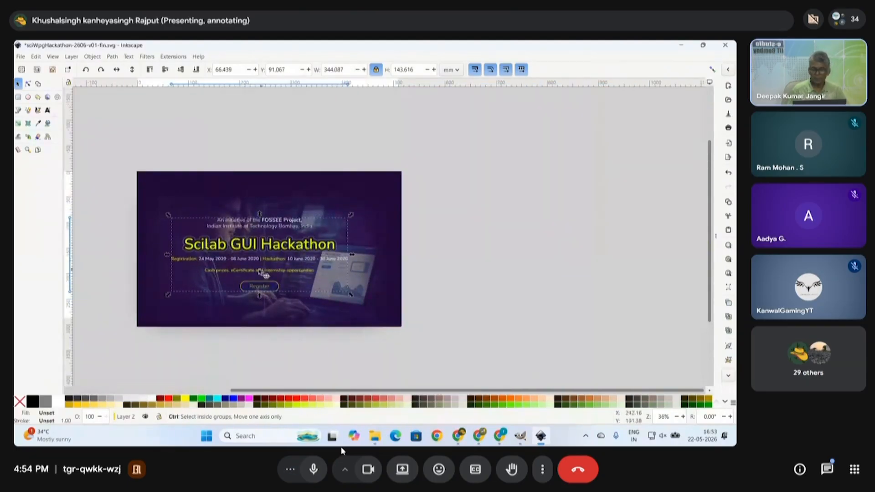
- Nudge the text group on the banner to about X 77 mm, Y 94 mm
scroll(259, 265, "up", 4)
scroll(259, 266, "down", 2)
scroll(351, 248, "up", 1)
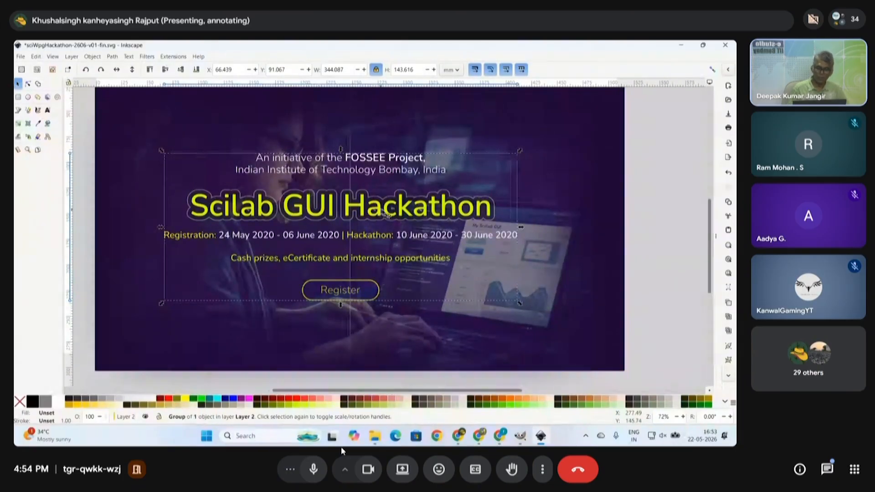
left_click_drag(389, 214, 399, 218)
scroll(400, 218, "down", 2)
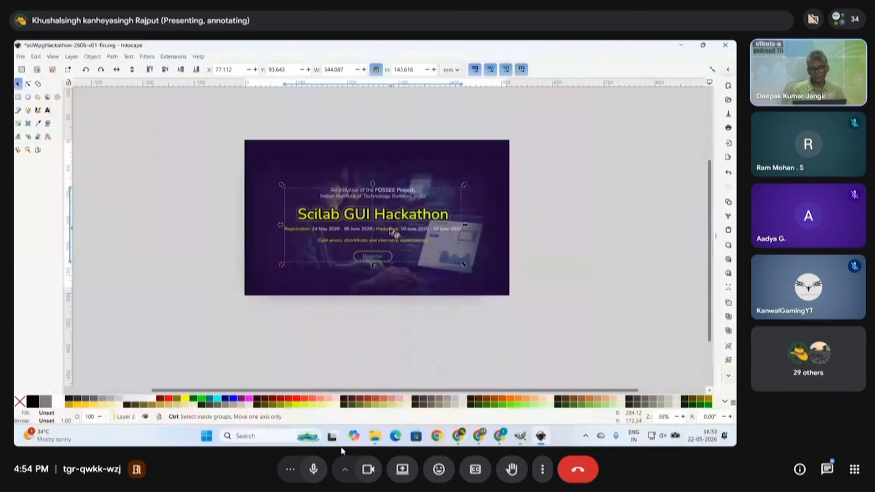
- Ungroup the banner's text group and clear the selection
scroll(387, 225, "up", 1)
right_click(384, 219)
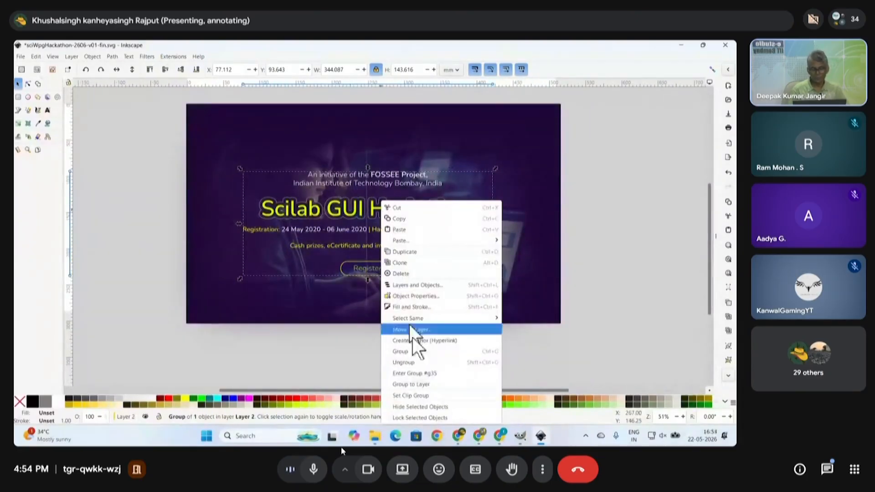
left_click(417, 362)
left_click(612, 228)
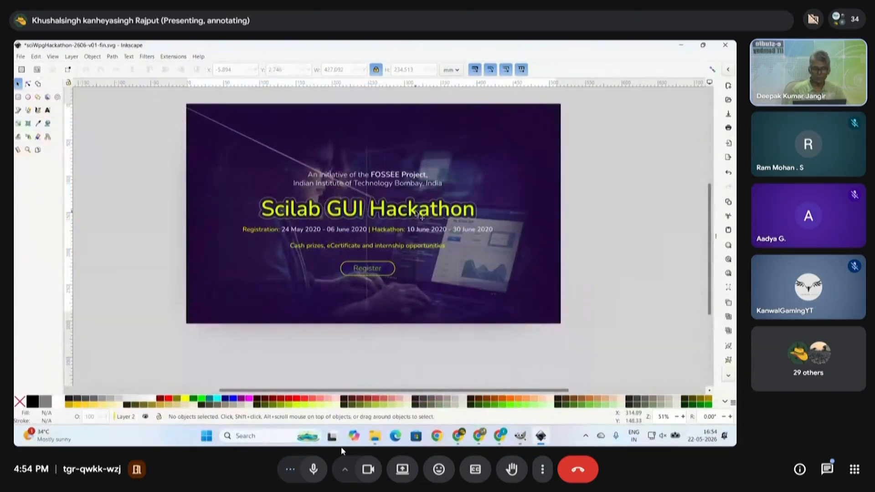
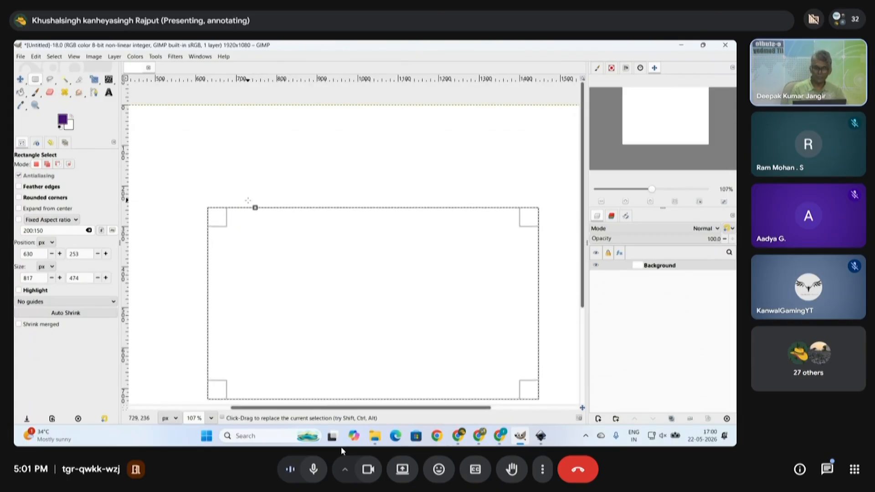
- In GIMP, activate Bucket Fill and set the foreground colour to the vivid blue 3e33fd
scroll(419, 271, "down", 4)
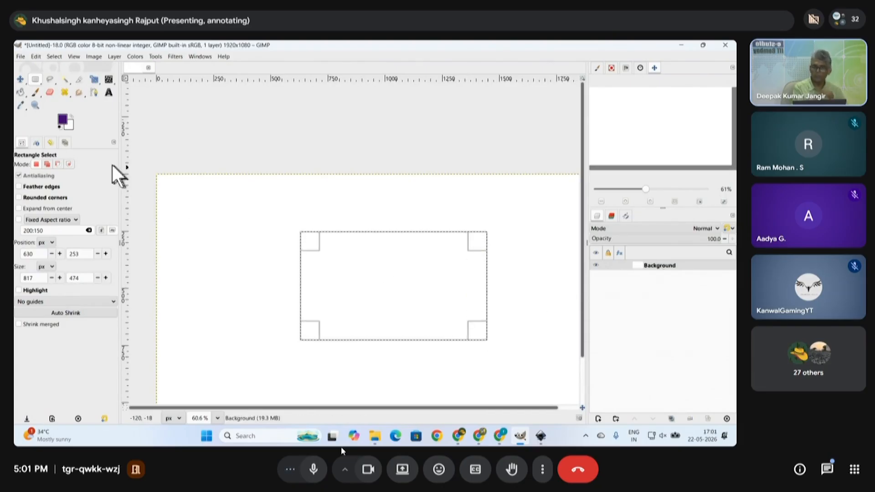
left_click(21, 92)
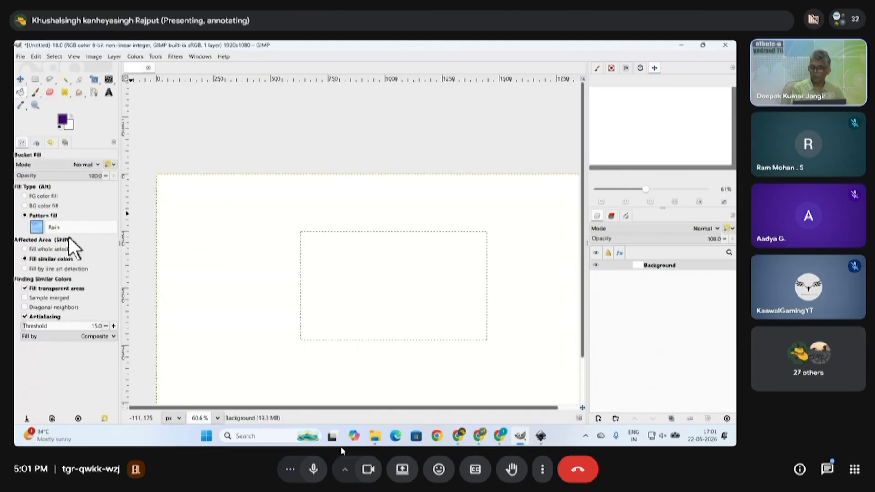
left_click(65, 119)
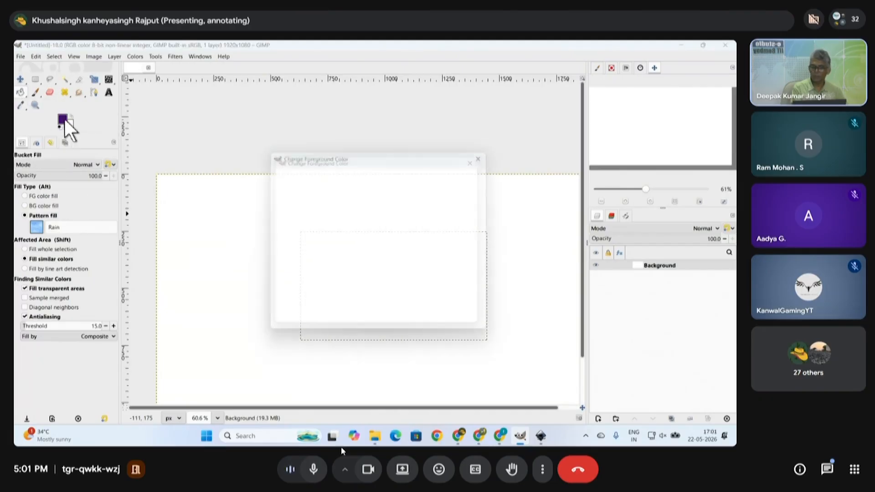
left_click(359, 213)
left_click_drag(331, 249, 340, 183)
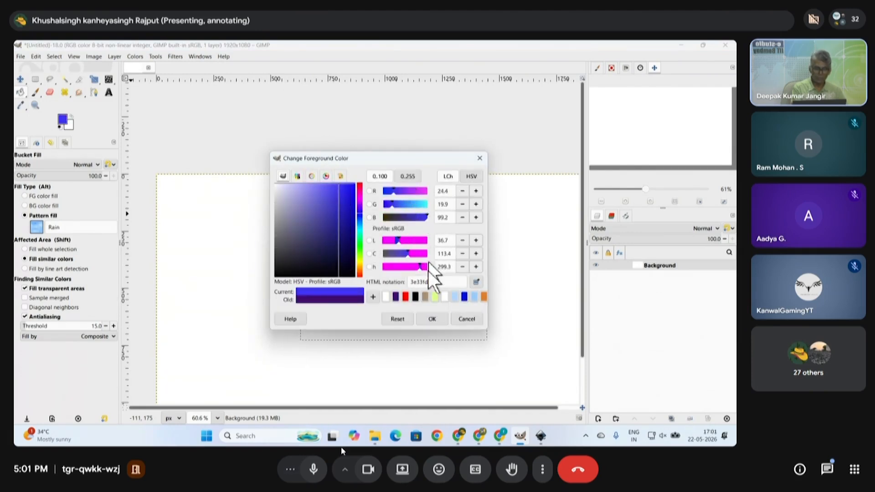
left_click(430, 319)
- Fill the rectangular selection with the Rain pattern, and refill it with the fill type set to FG color fill
left_click(395, 272)
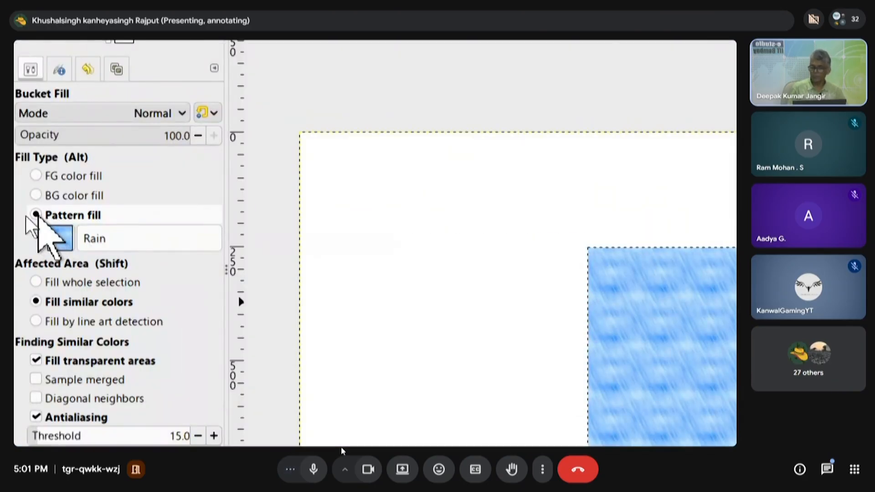
left_click(35, 175)
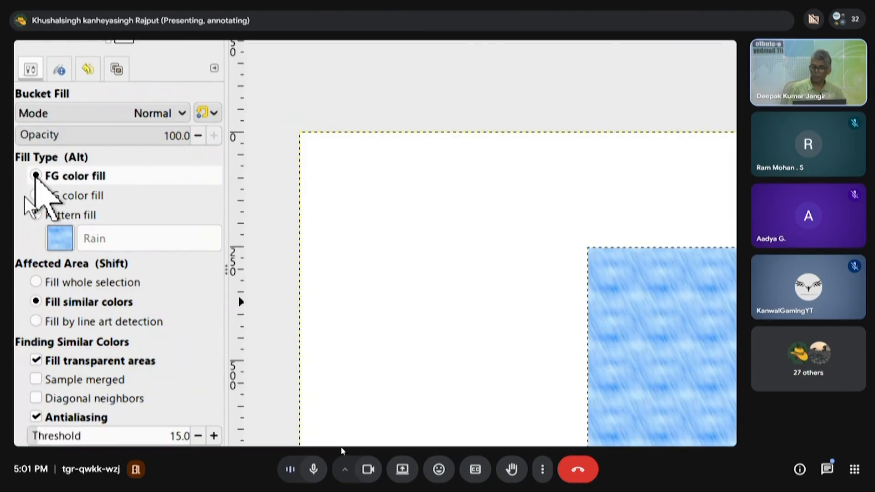
left_click(671, 325)
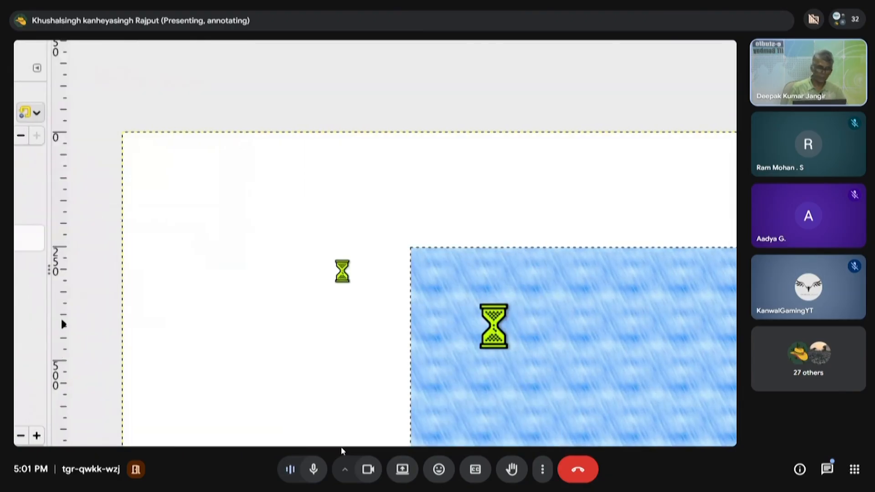
- Fill the remaining pattern areas of the rectangular selection with the solid blue foreground colour
scroll(227, 356, "down", 1)
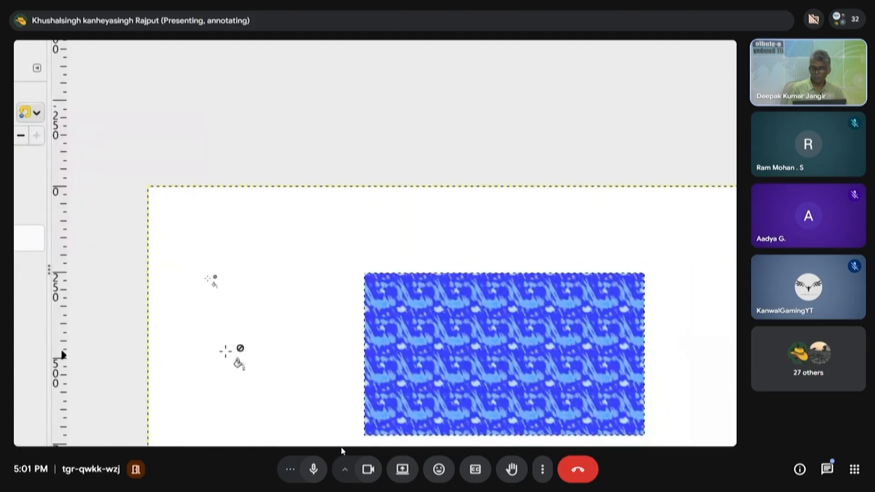
scroll(369, 354, "down", 2)
left_click(421, 368)
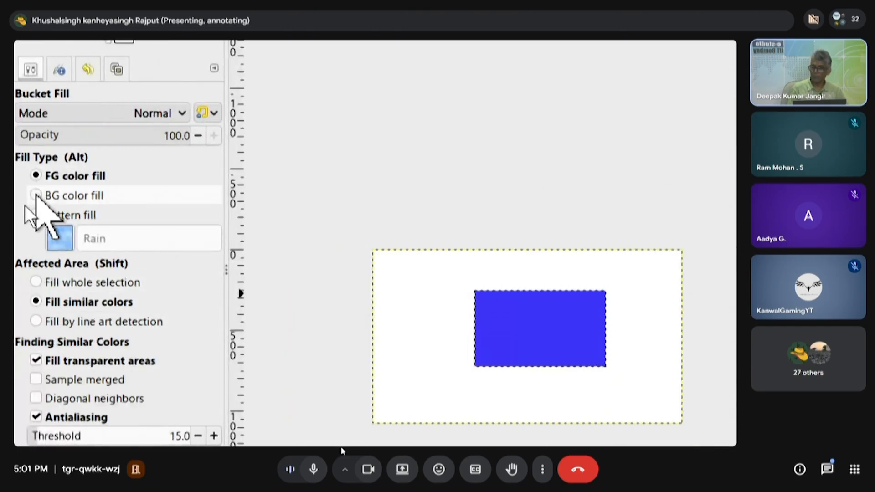
- Fill the rectangular selection with the white background colour using BG color fill, and open the background colour for editing
left_click(35, 195)
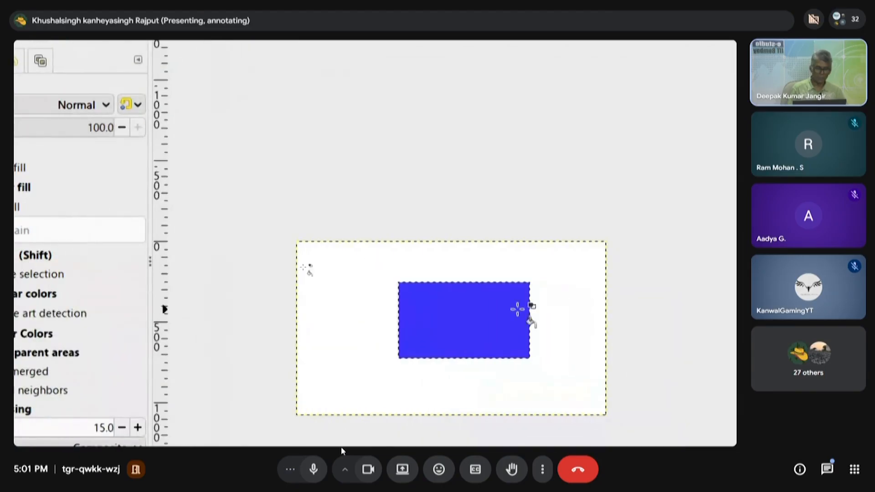
left_click(484, 319)
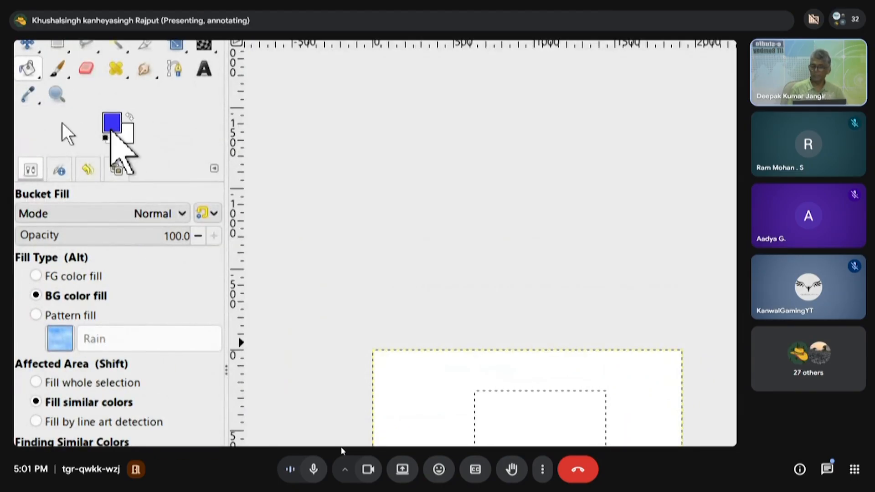
left_click(132, 137)
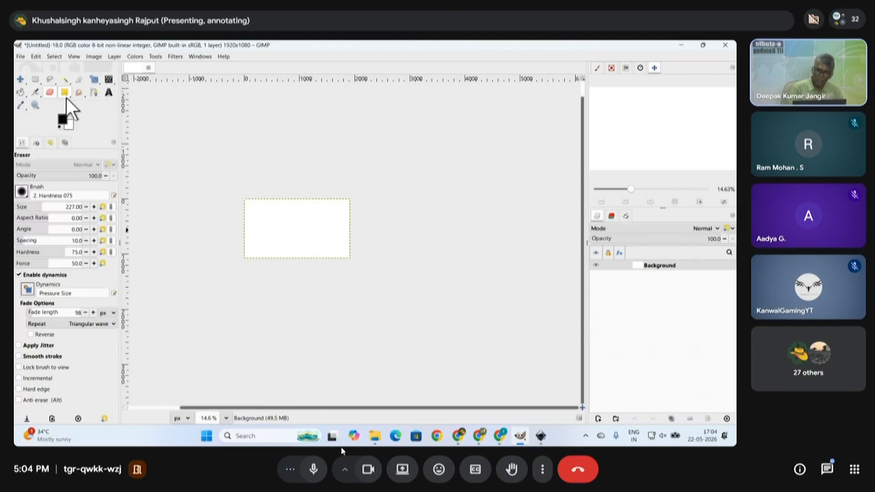
key("ctrl+4")
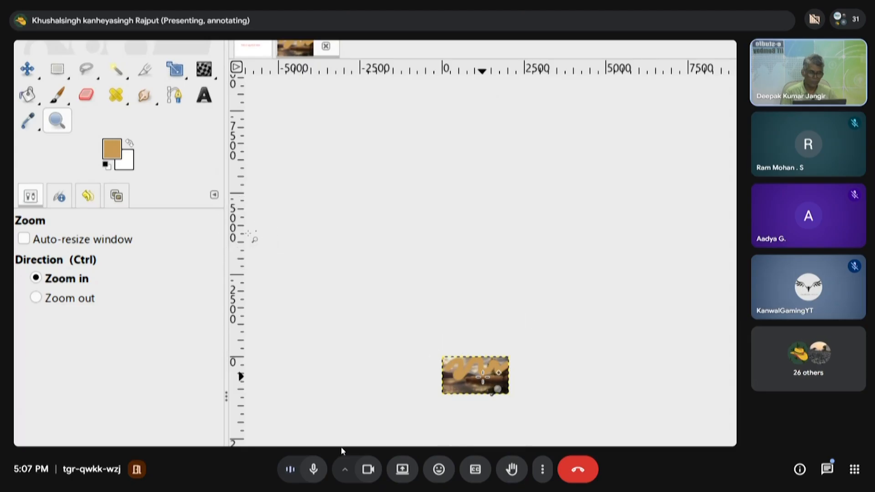
- Use the Zoom tool to magnify the painted landscape image img-08.jpeg around the reeds and zoom back out to the whole image
left_click(484, 378)
left_click(483, 378)
left_click(483, 378)
left_click(483, 377)
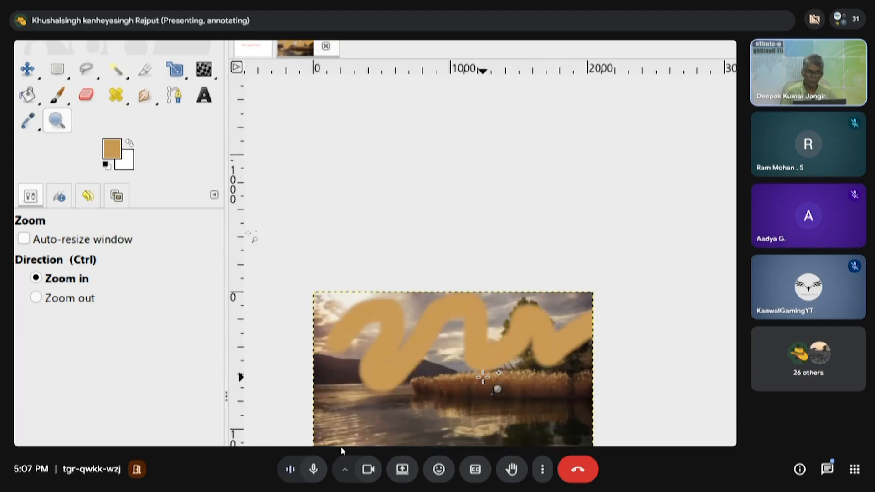
left_click(483, 377)
left_click(408, 320, "ctrl")
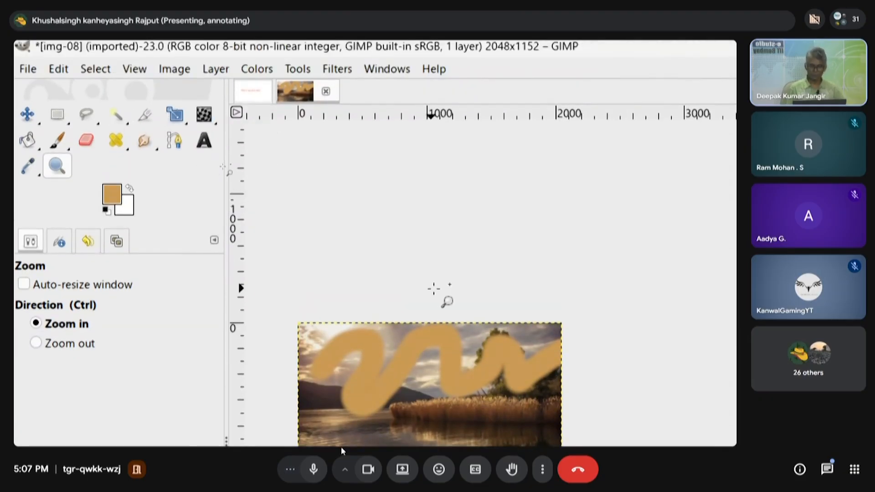
key("ctrl")
key("ctrl+4")
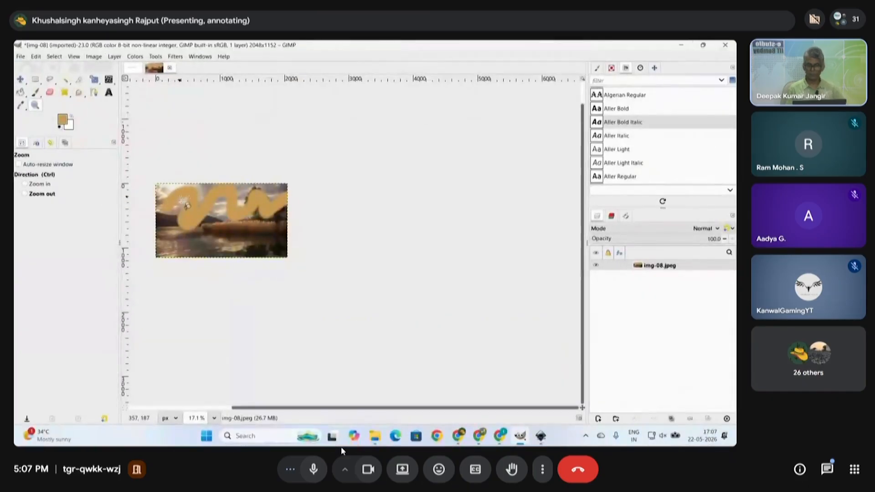
scroll(185, 201, "up", 2)
scroll(220, 250, "left", 3)
scroll(360, 254, "up", 1)
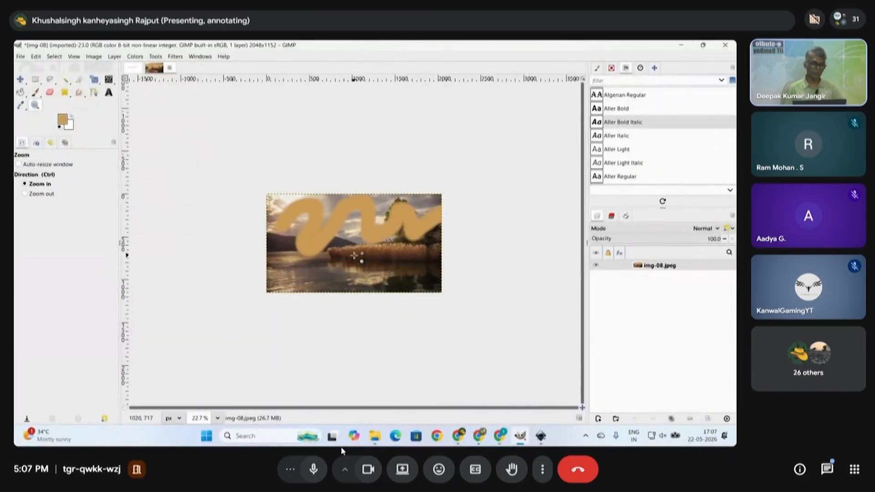